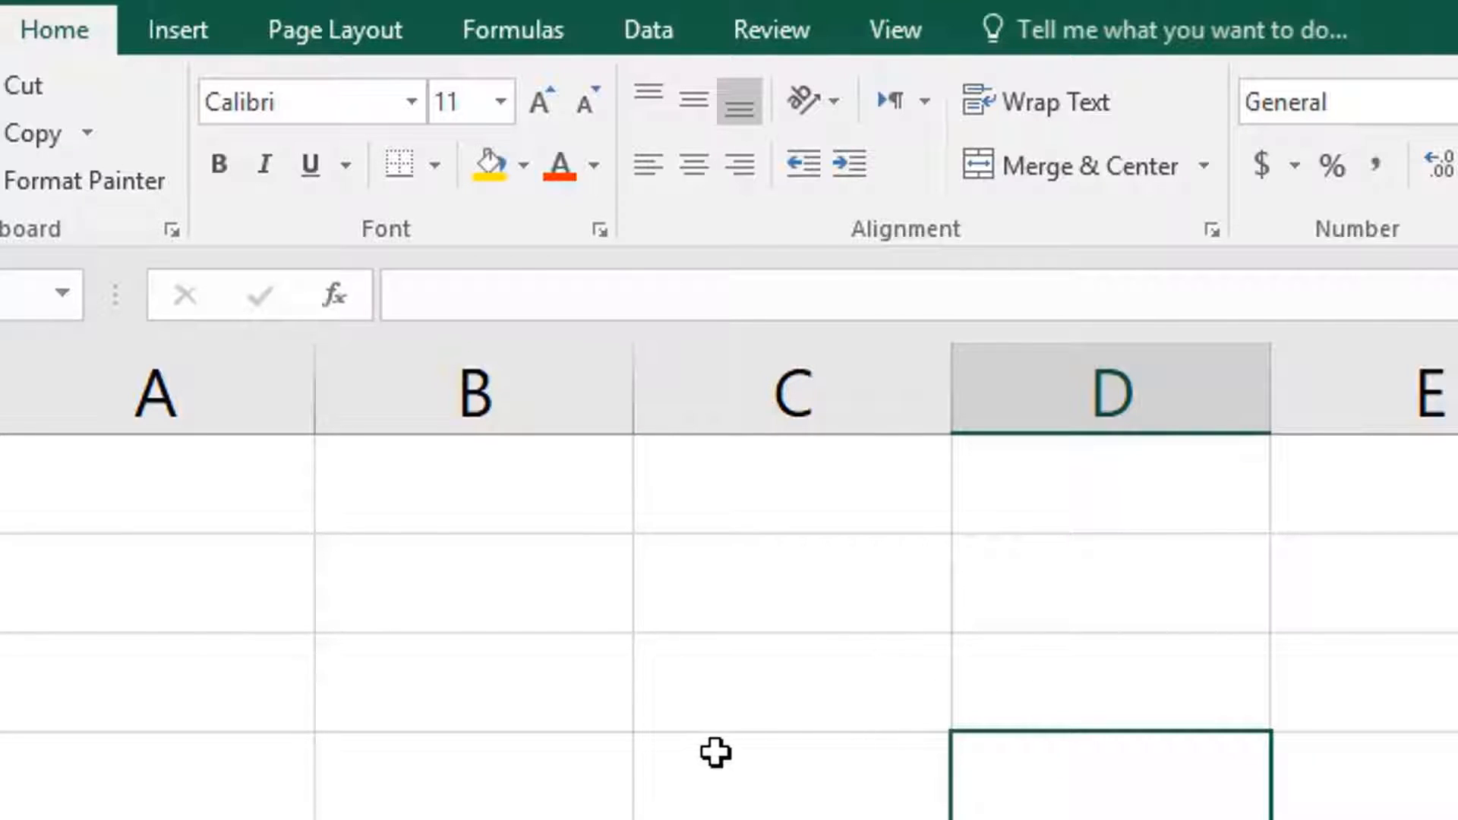
# Step: Apply a bottom border to cell D4 and deselect the cell to view the line
pyautogui.click(1023, 688)
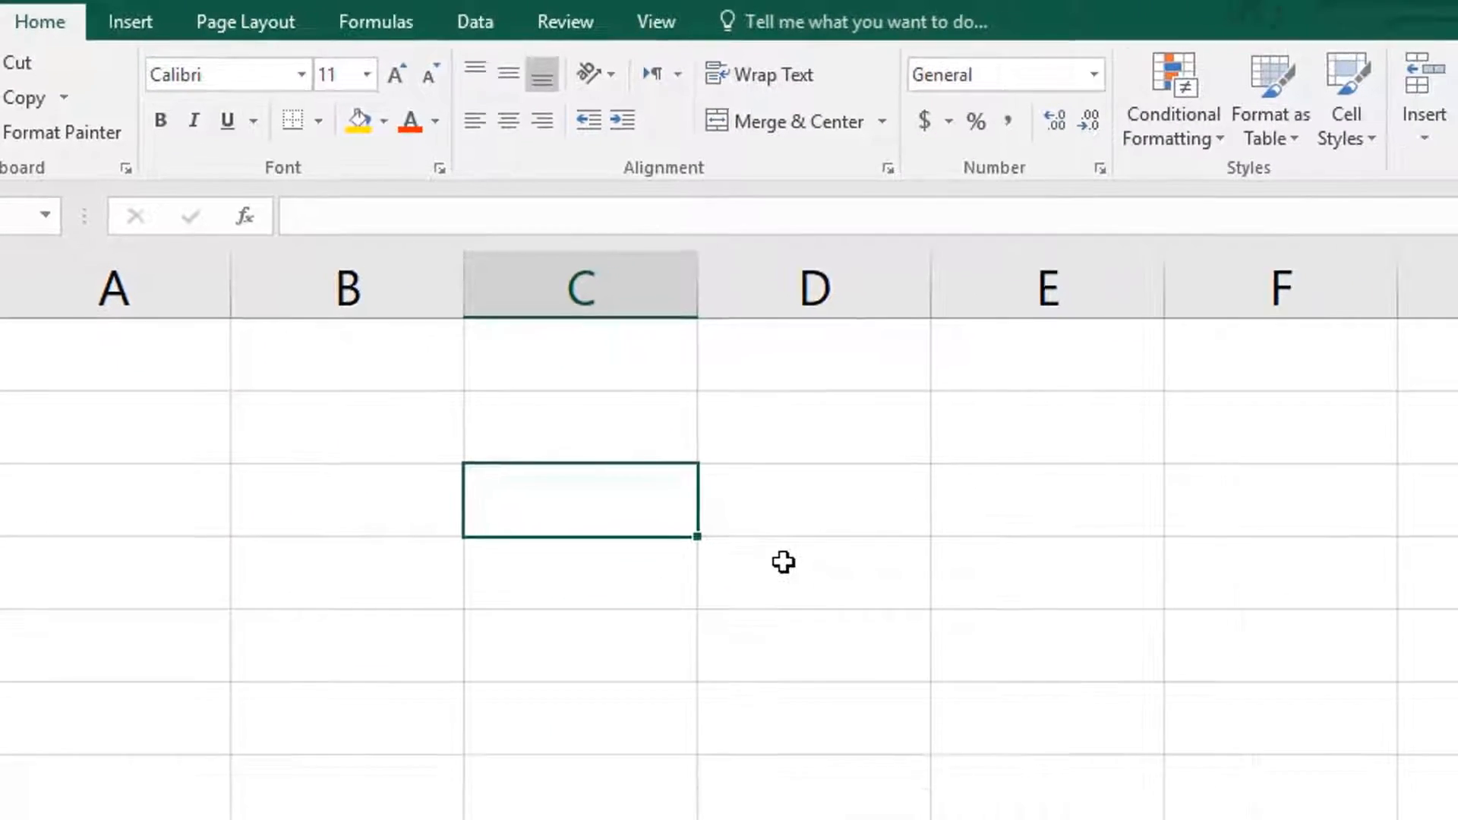
pyautogui.click(1069, 765)
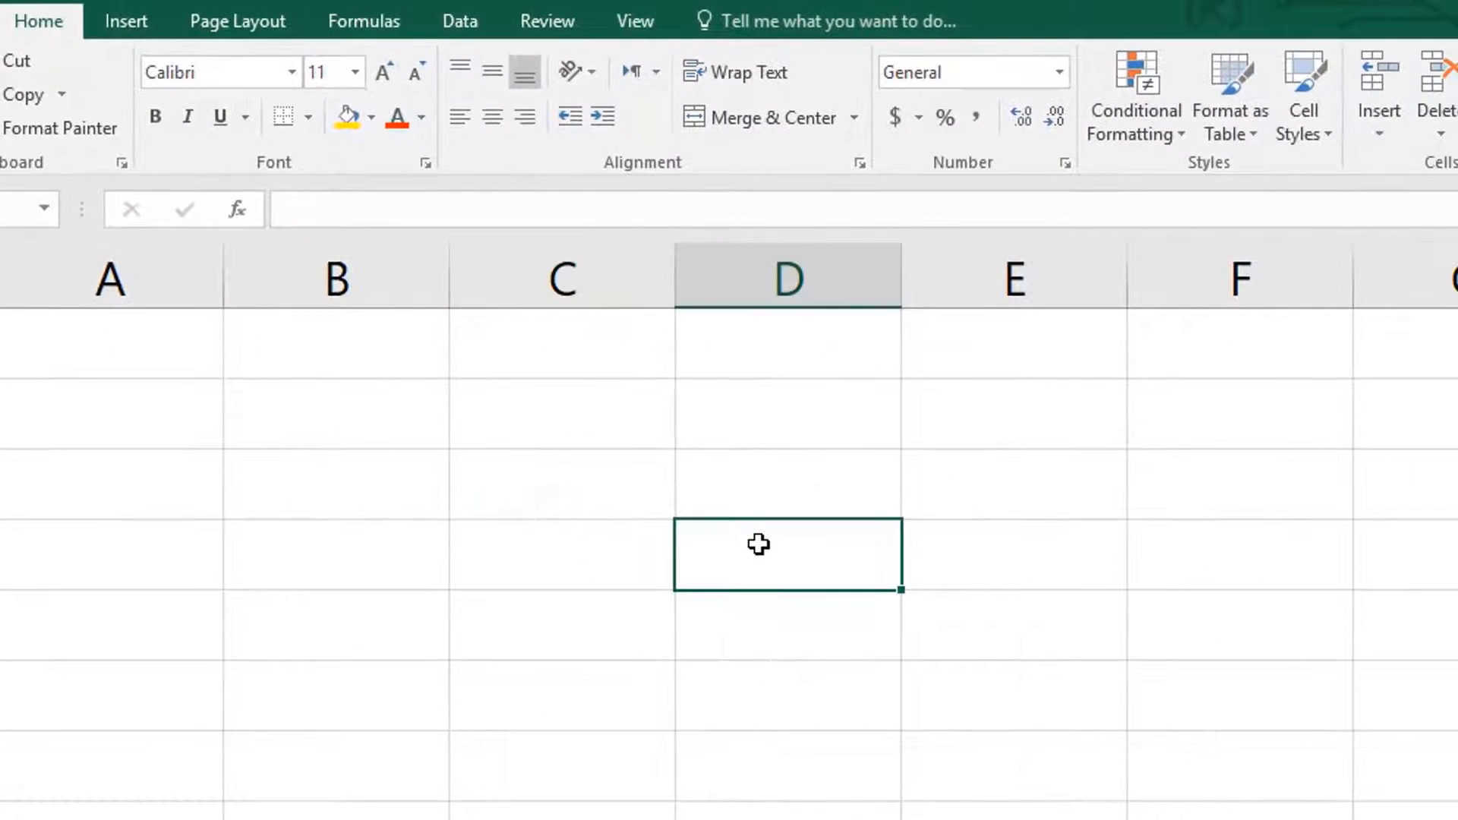
pyautogui.click(307, 118)
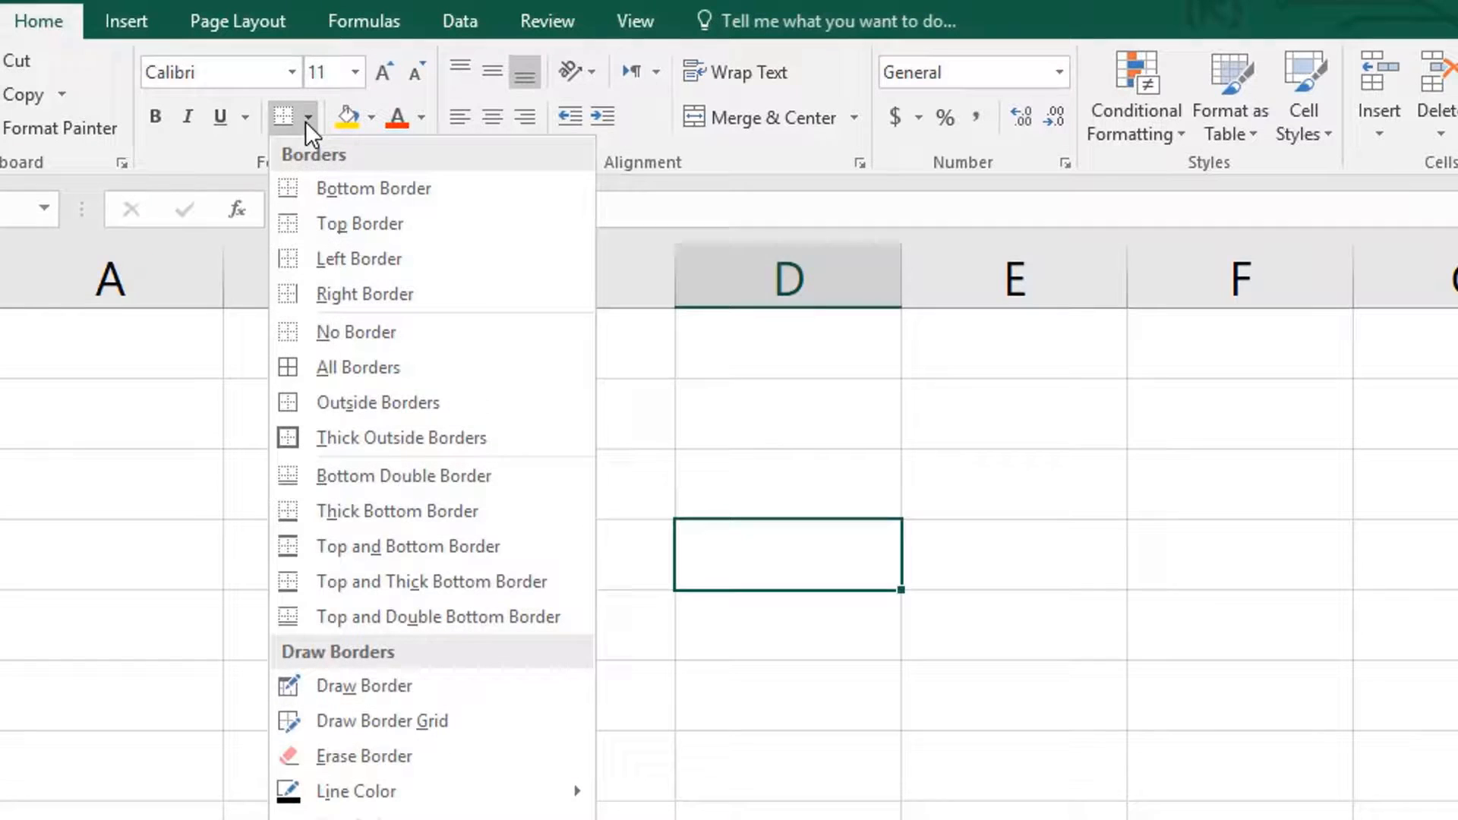
pyautogui.click(454, 200)
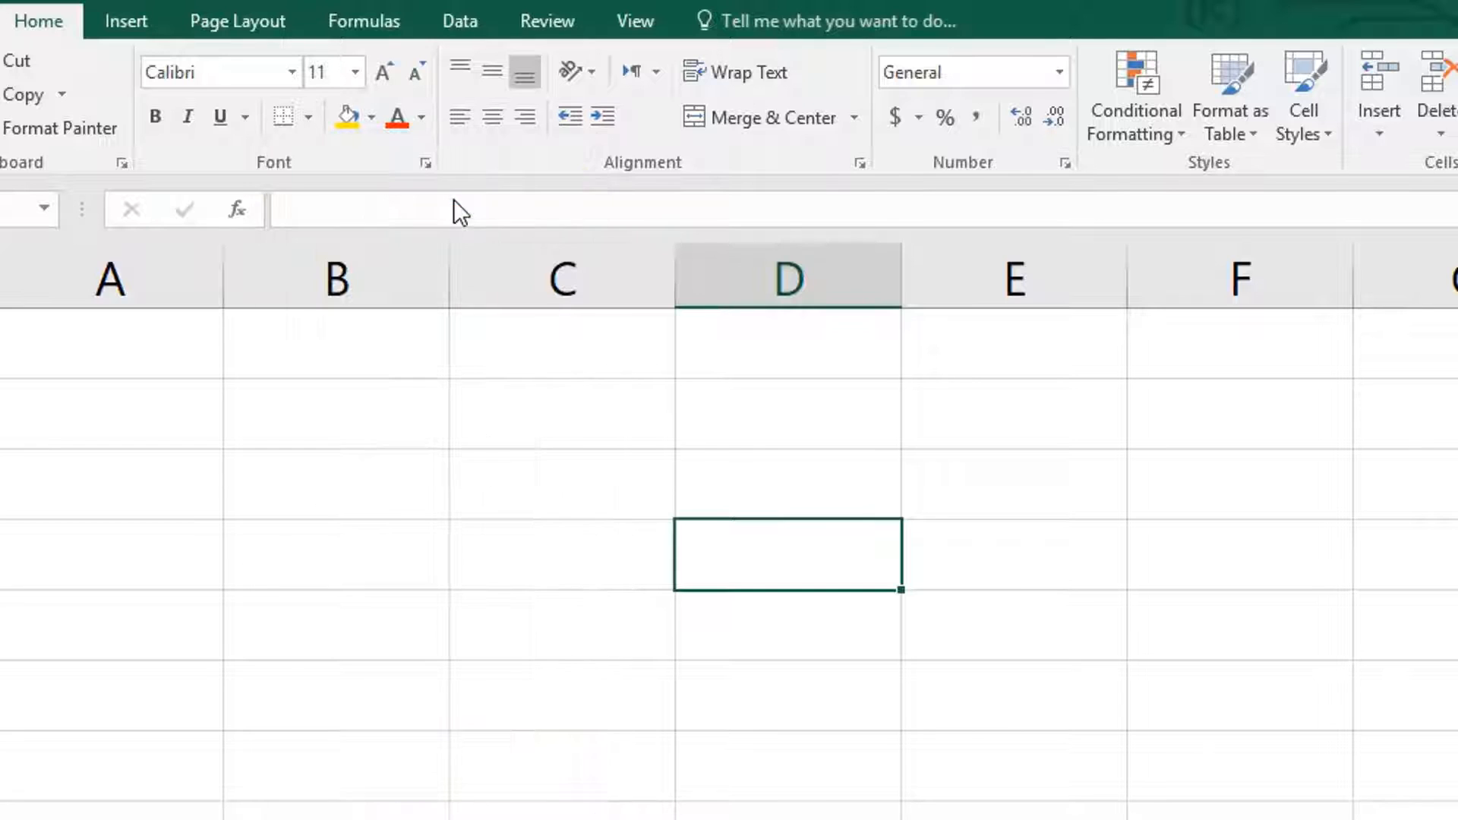
pyautogui.click(303, 596)
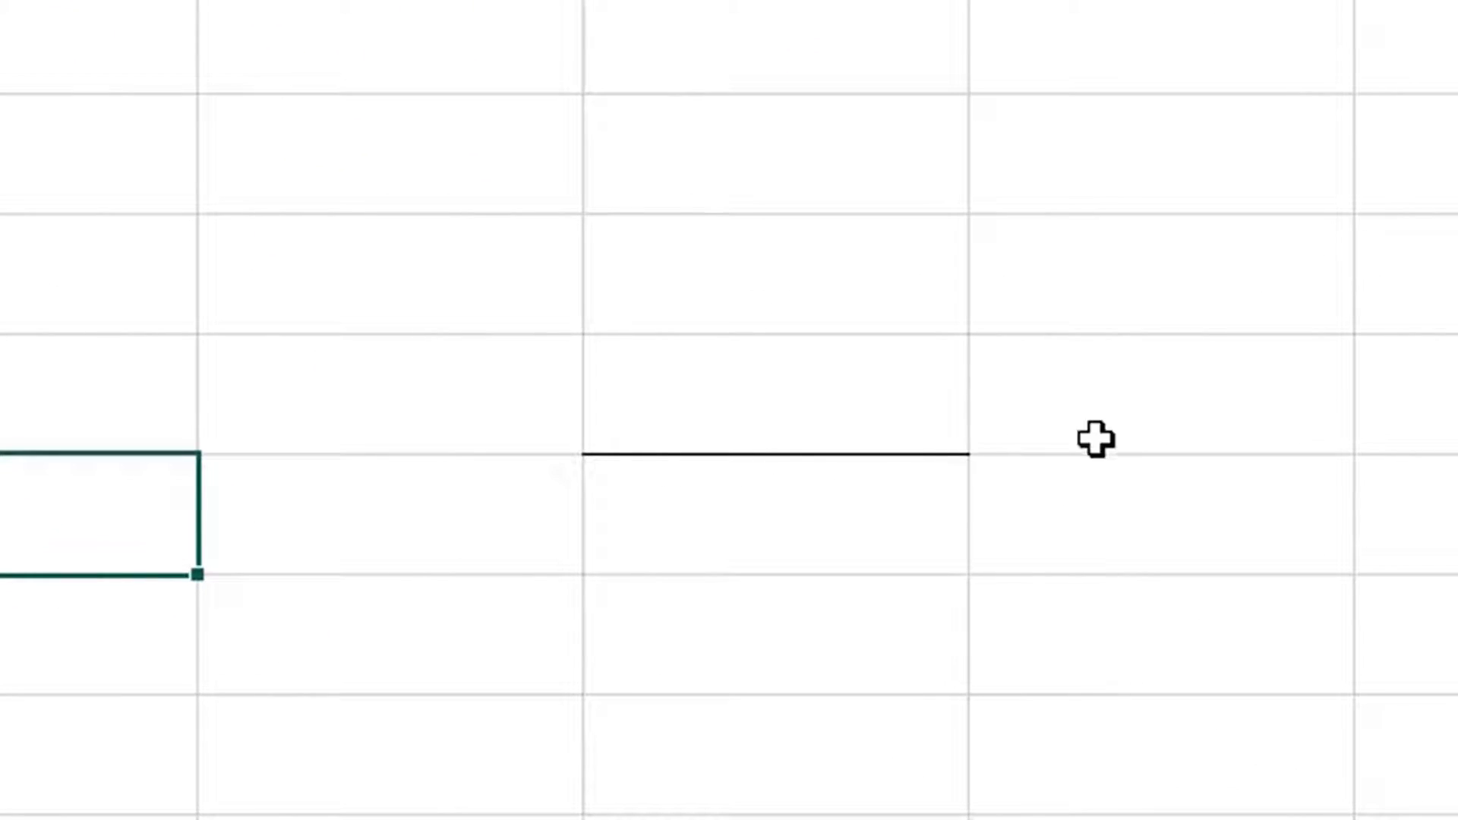
# Step: Remove the bottom border from cell D4 with No Border and reselect the cell
pyautogui.click(860, 423)
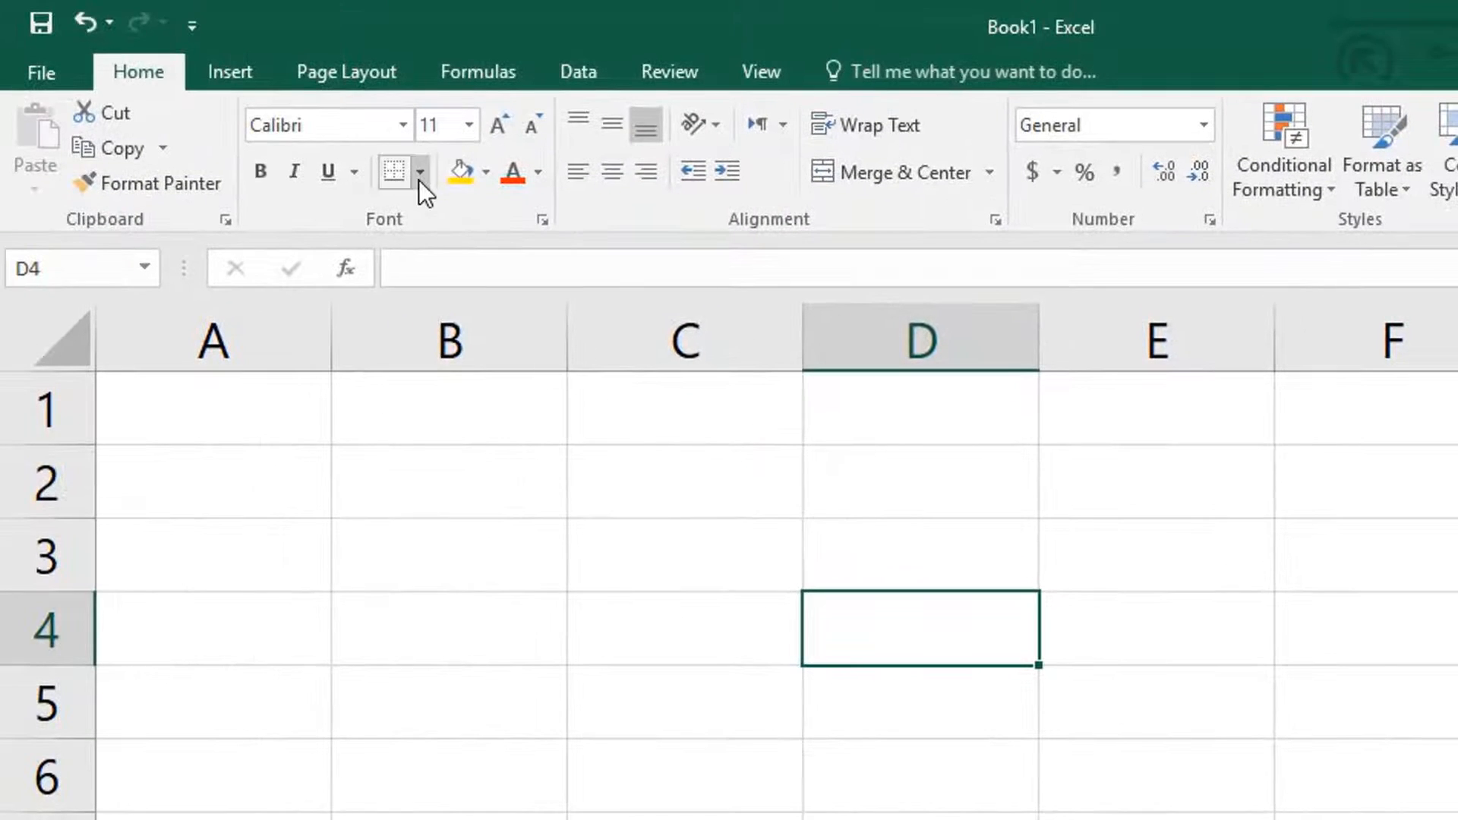
pyautogui.click(420, 179)
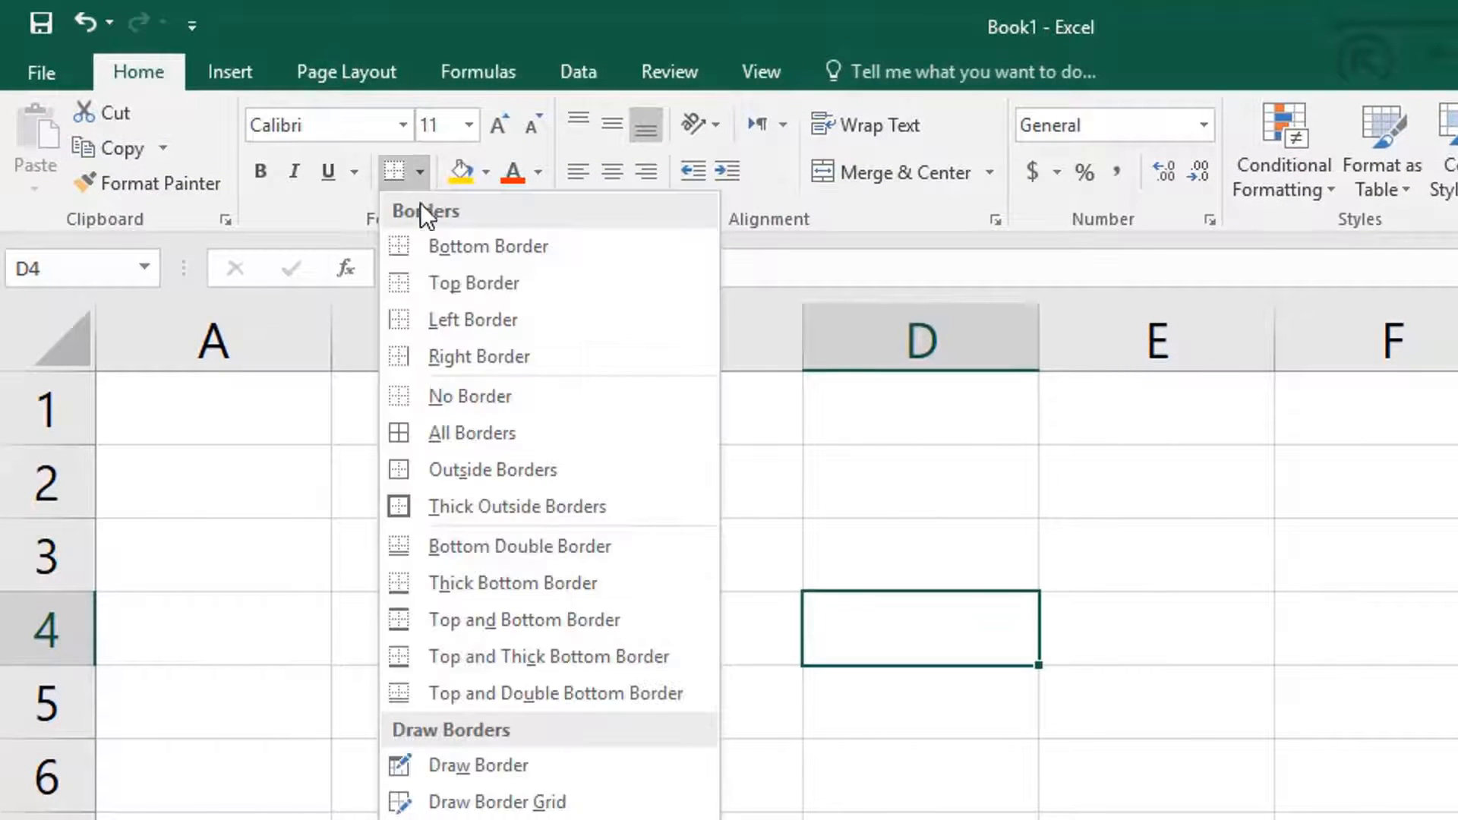
pyautogui.click(546, 412)
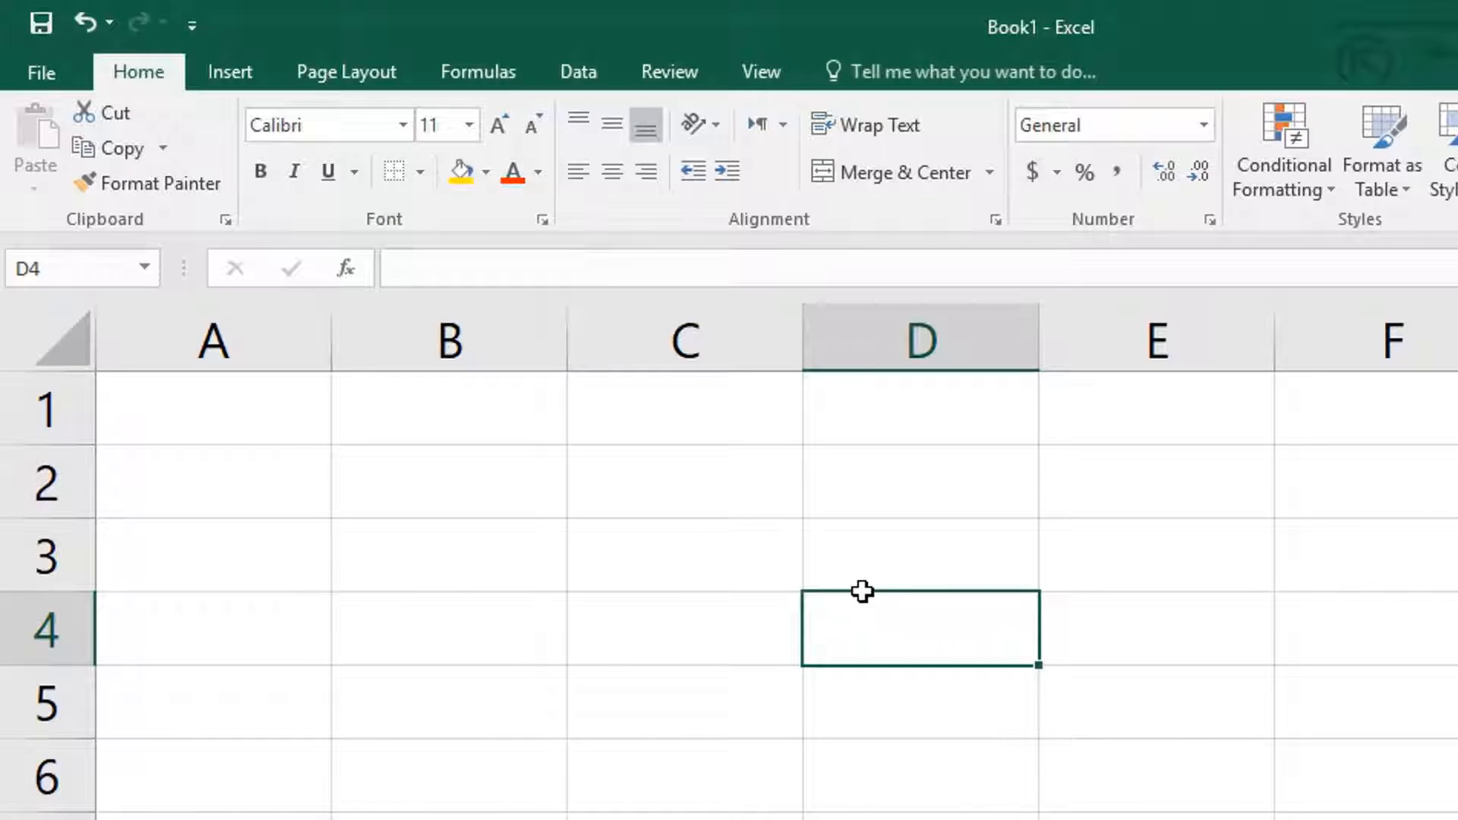
pyautogui.click(619, 657)
pyautogui.click(1093, 635)
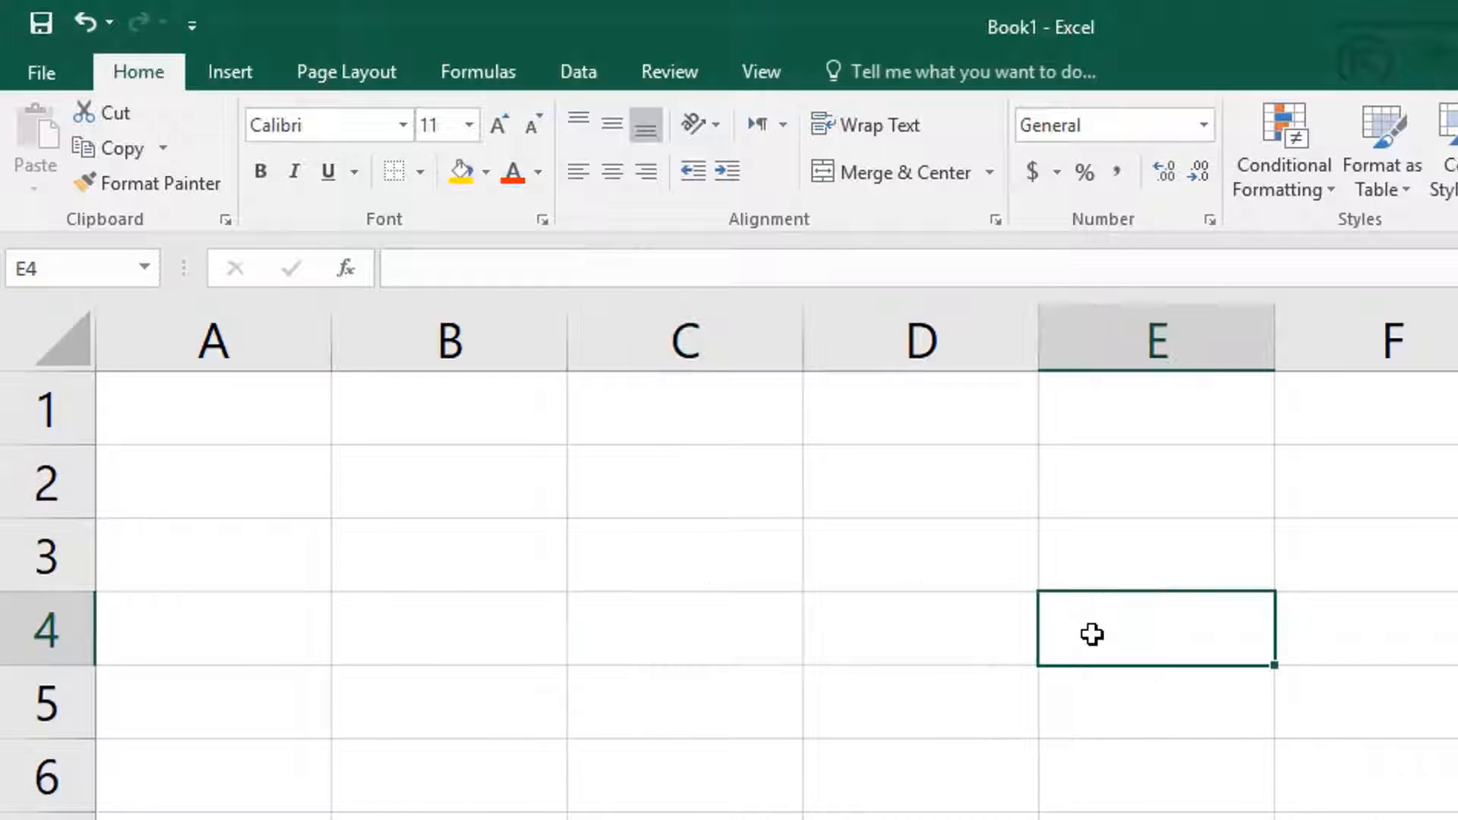
pyautogui.click(869, 638)
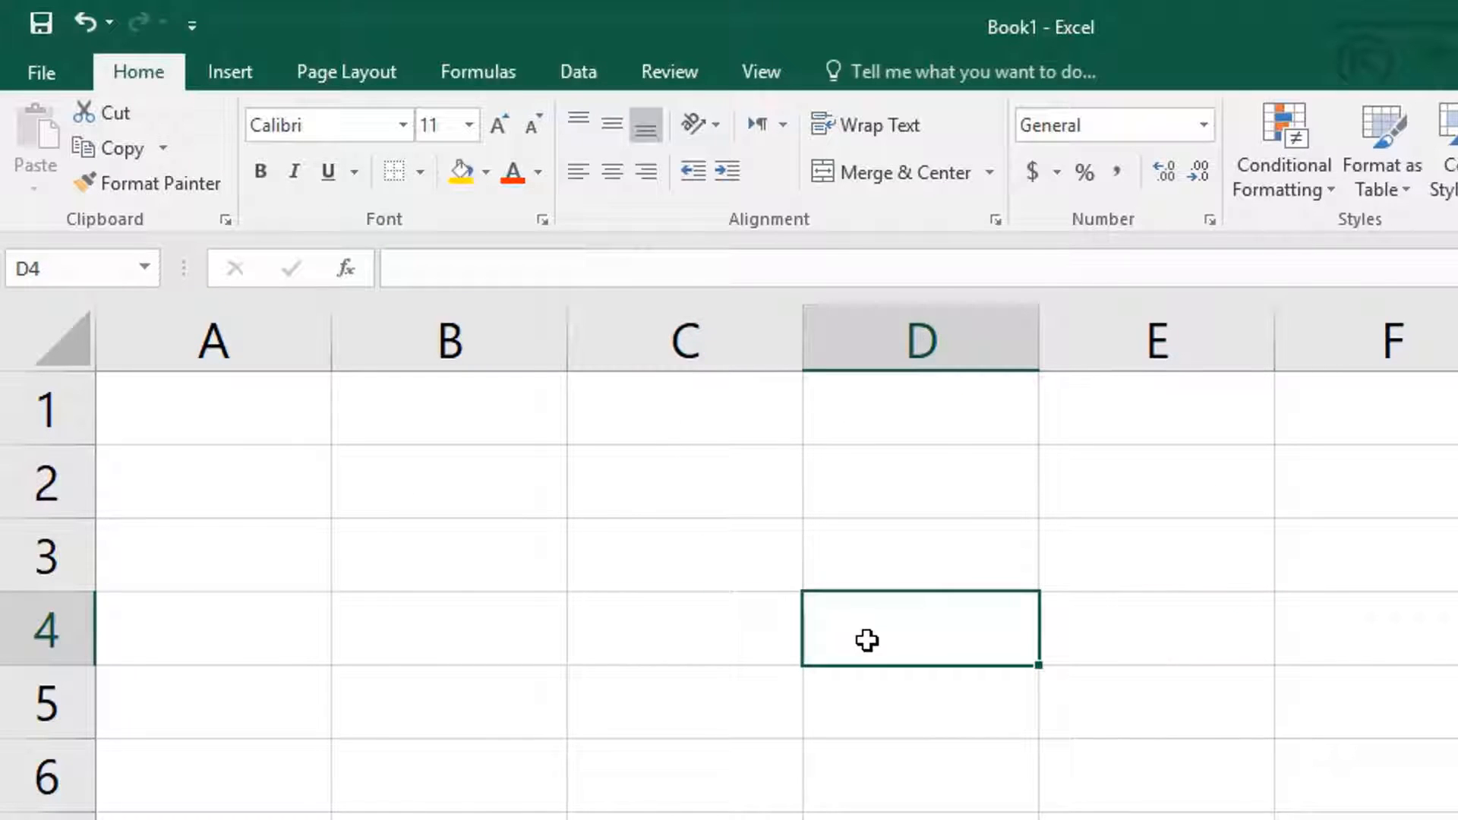
# Step: Apply a top border to cell D4 and select another cell to view it
pyautogui.click(426, 165)
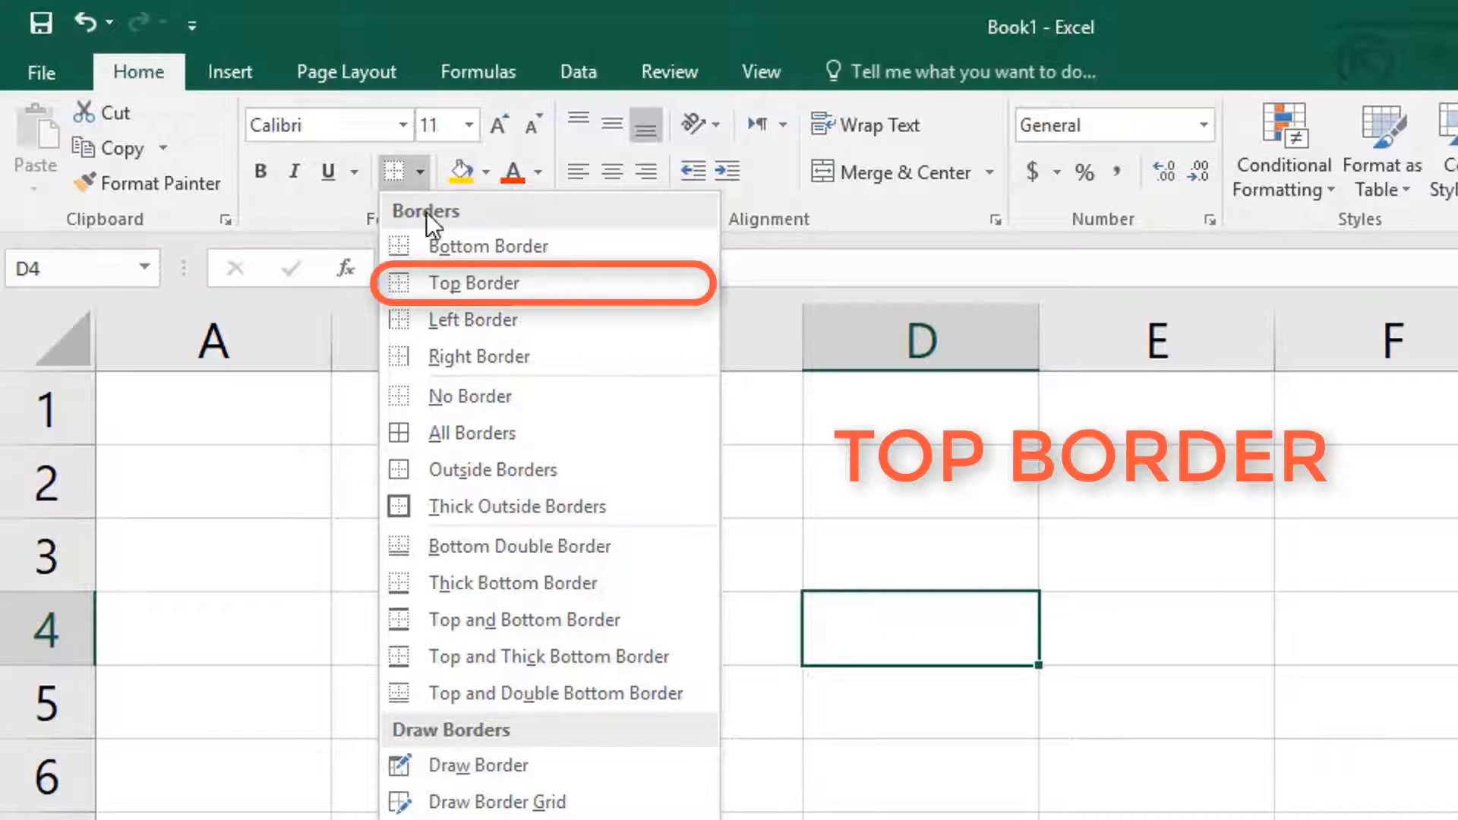
pyautogui.click(521, 286)
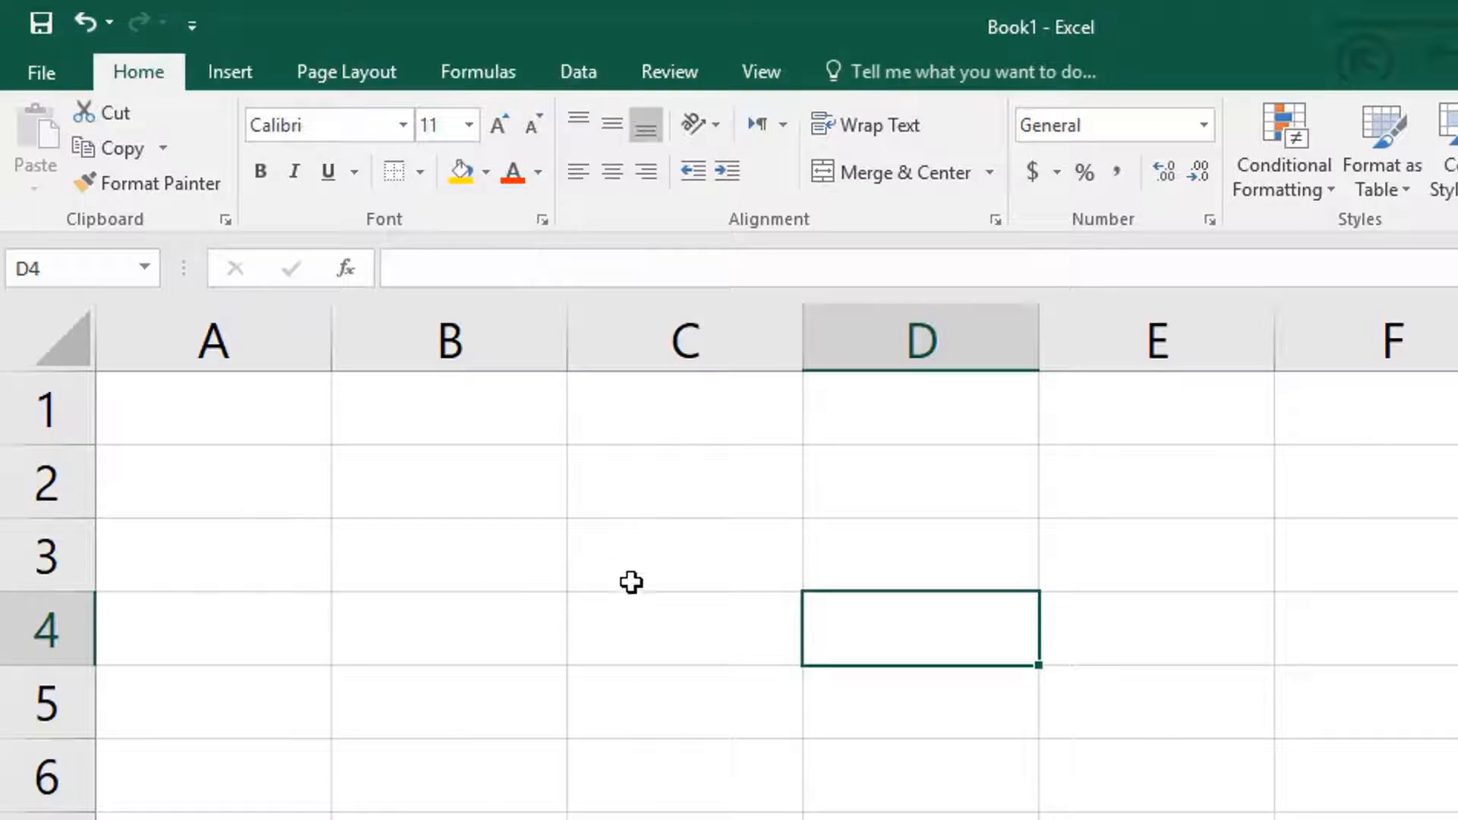
pyautogui.click(619, 623)
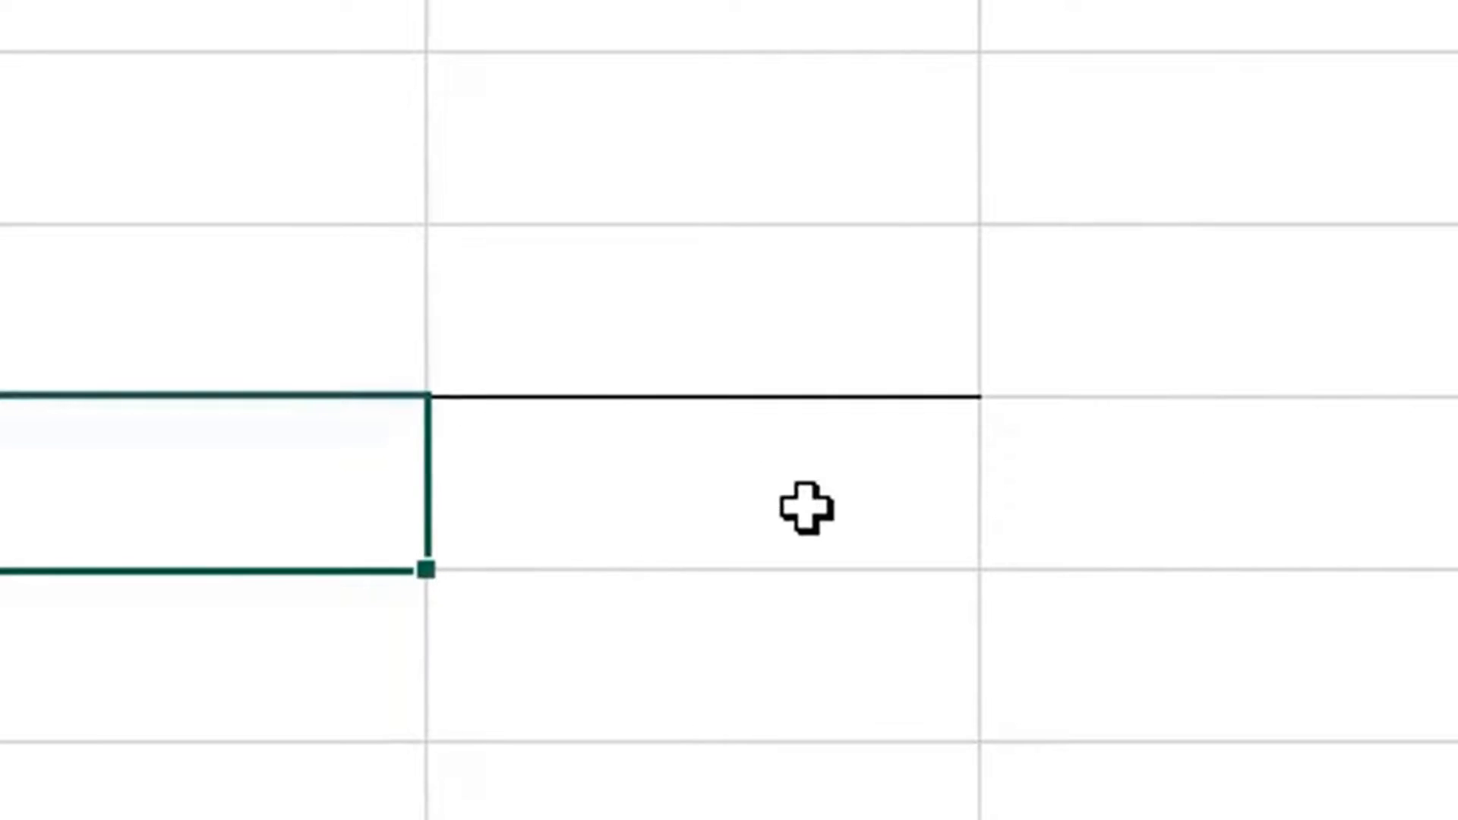
# Step: Remove the top border from cell D4 with the No Border option
pyautogui.click(849, 542)
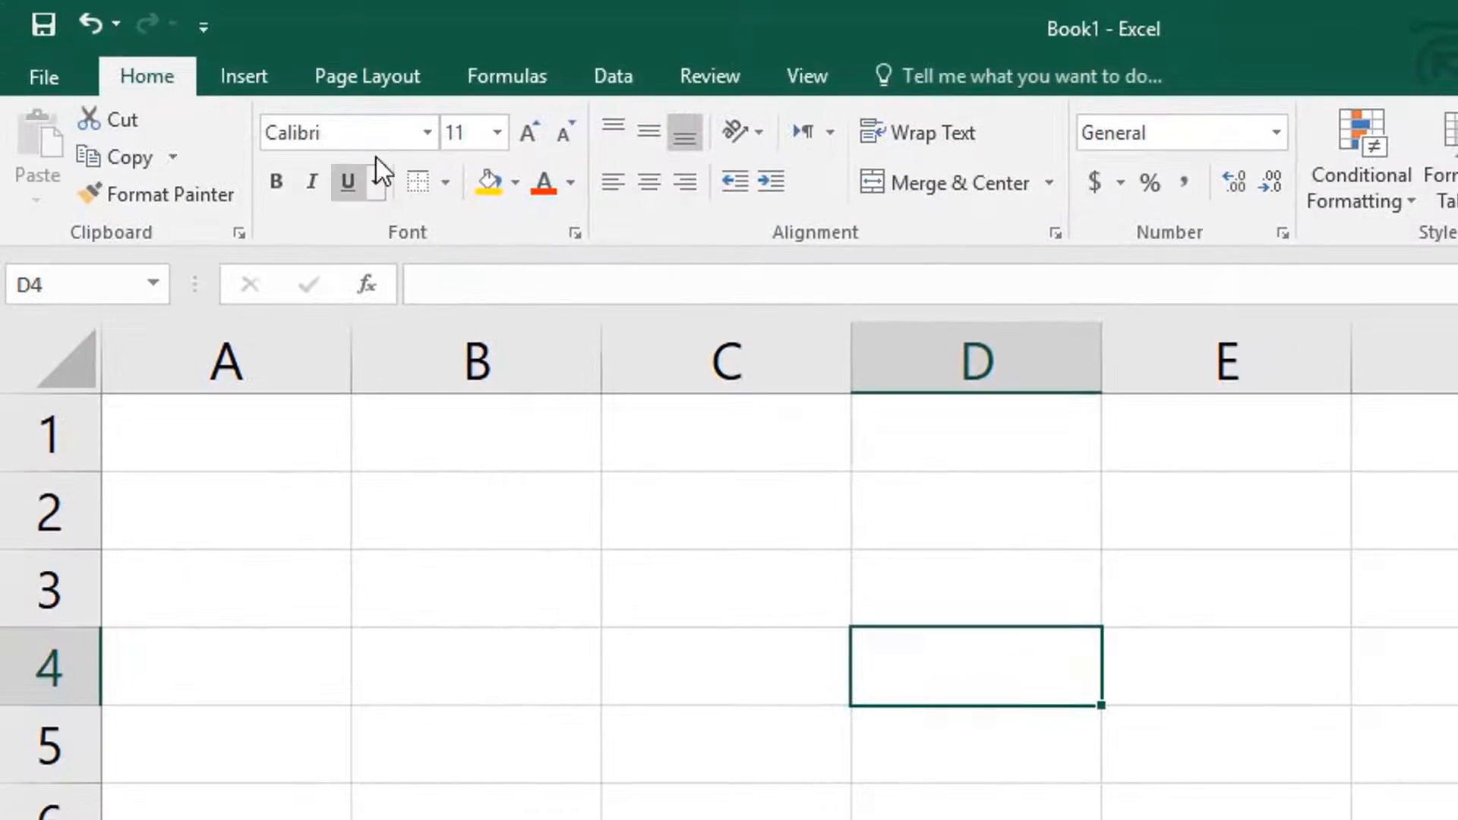
pyautogui.click(449, 176)
pyautogui.click(464, 418)
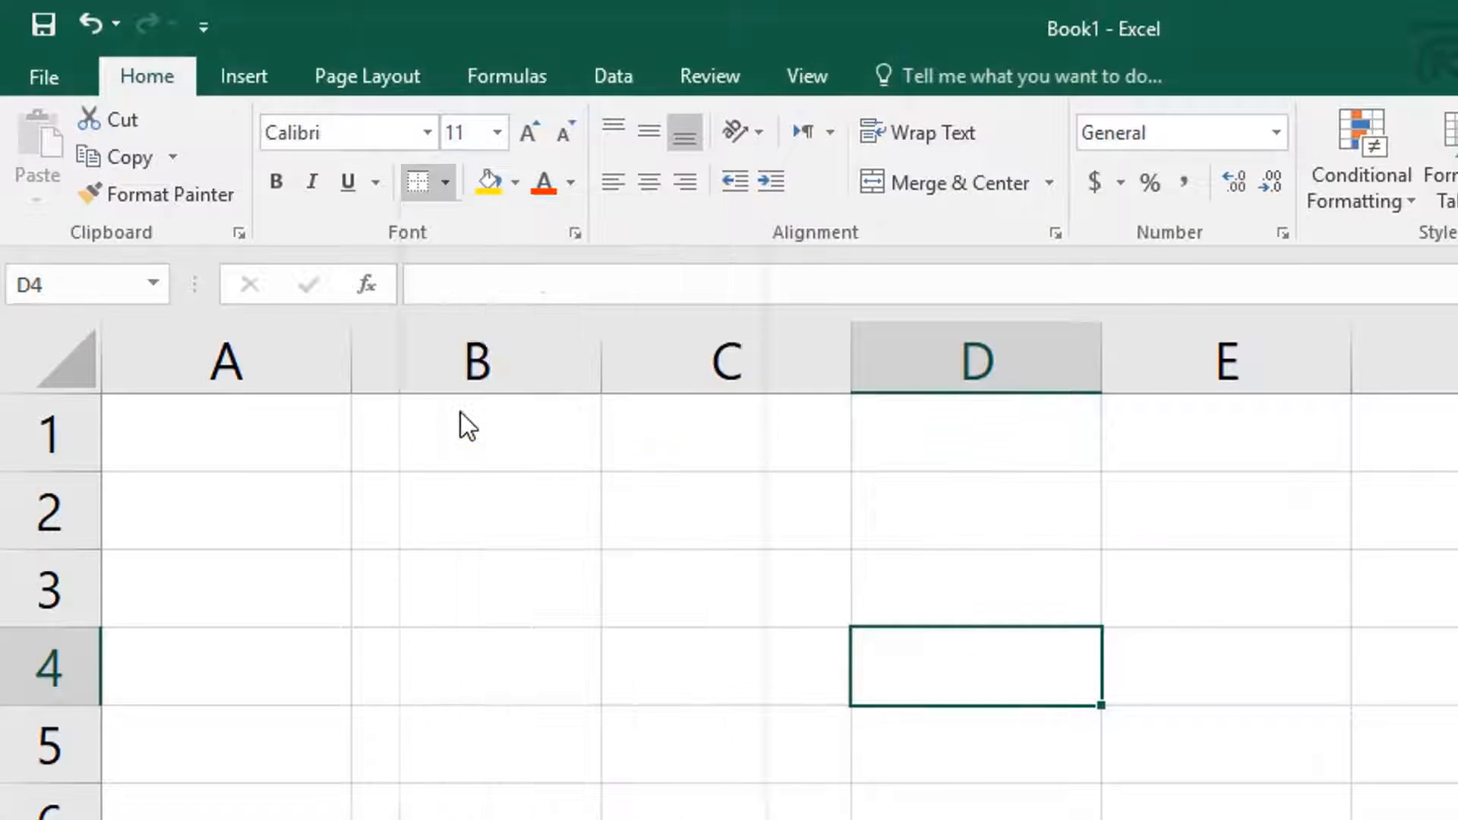
# Step: Apply a left border to cell D4 and select another cell to view it
pyautogui.click(451, 190)
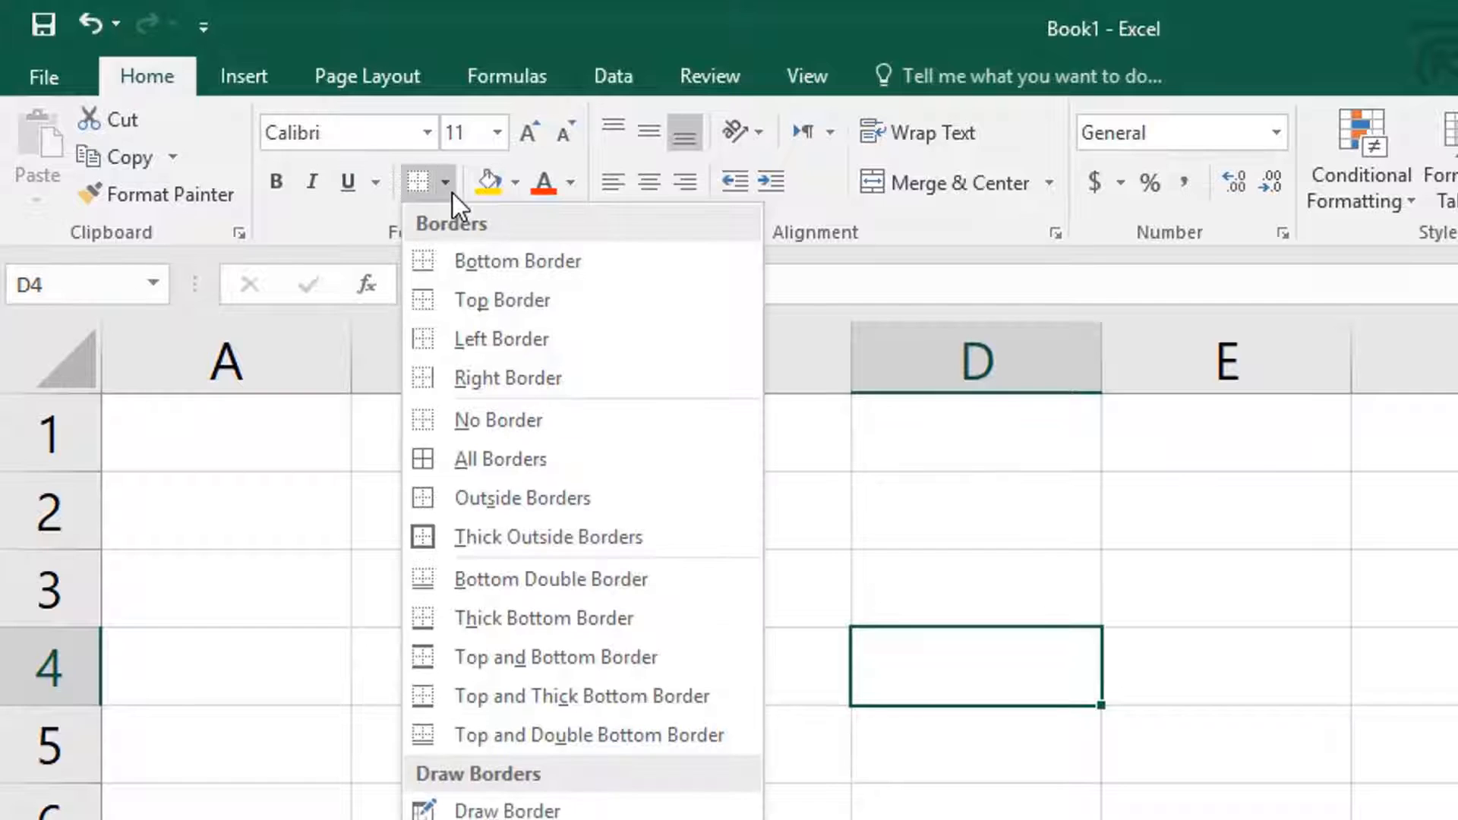
pyautogui.click(459, 354)
pyautogui.click(413, 663)
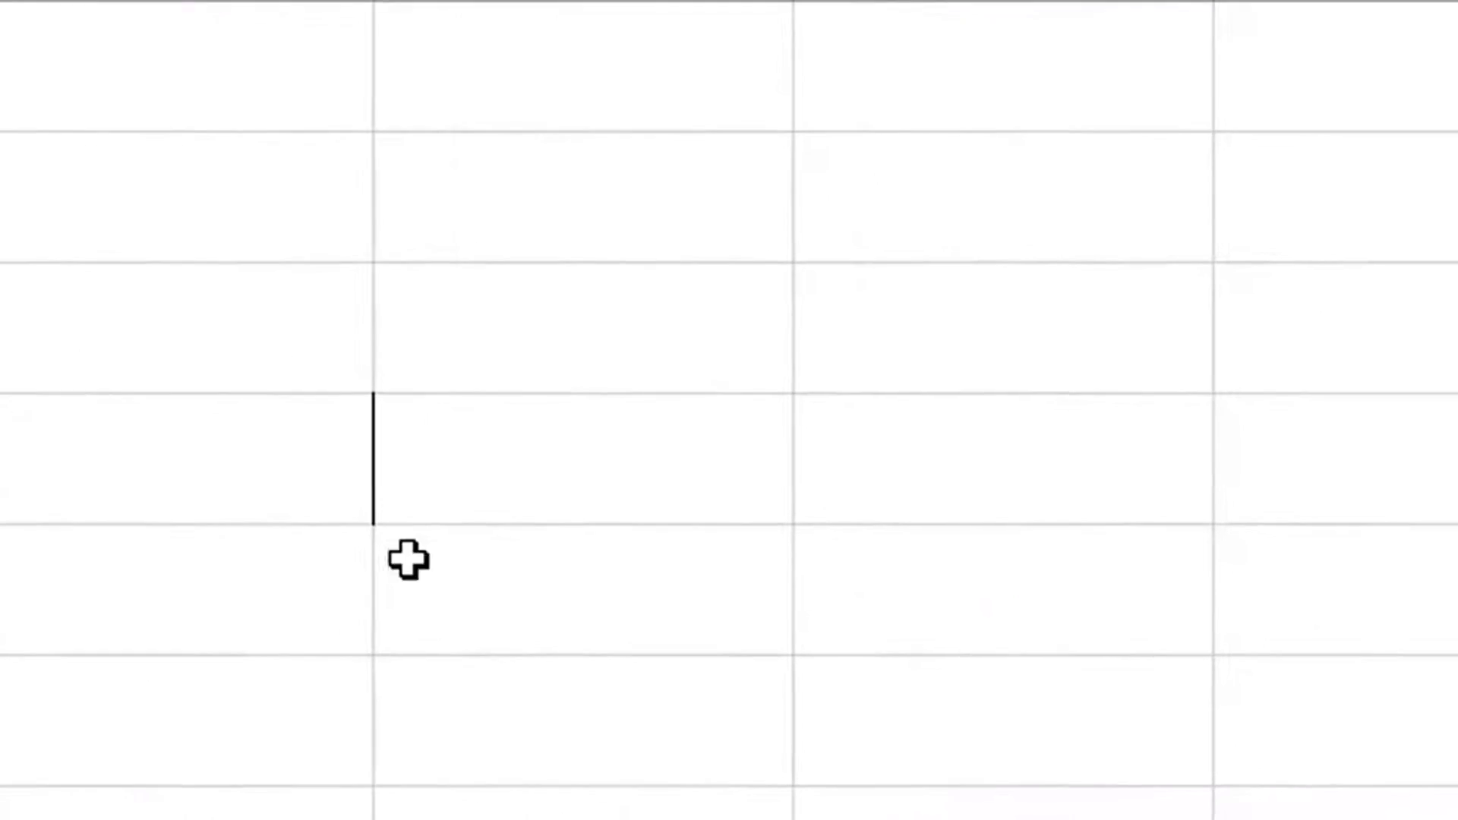
# Step: Apply a right border to cell D4, view it from another cell, and clear it again
pyautogui.click(726, 485)
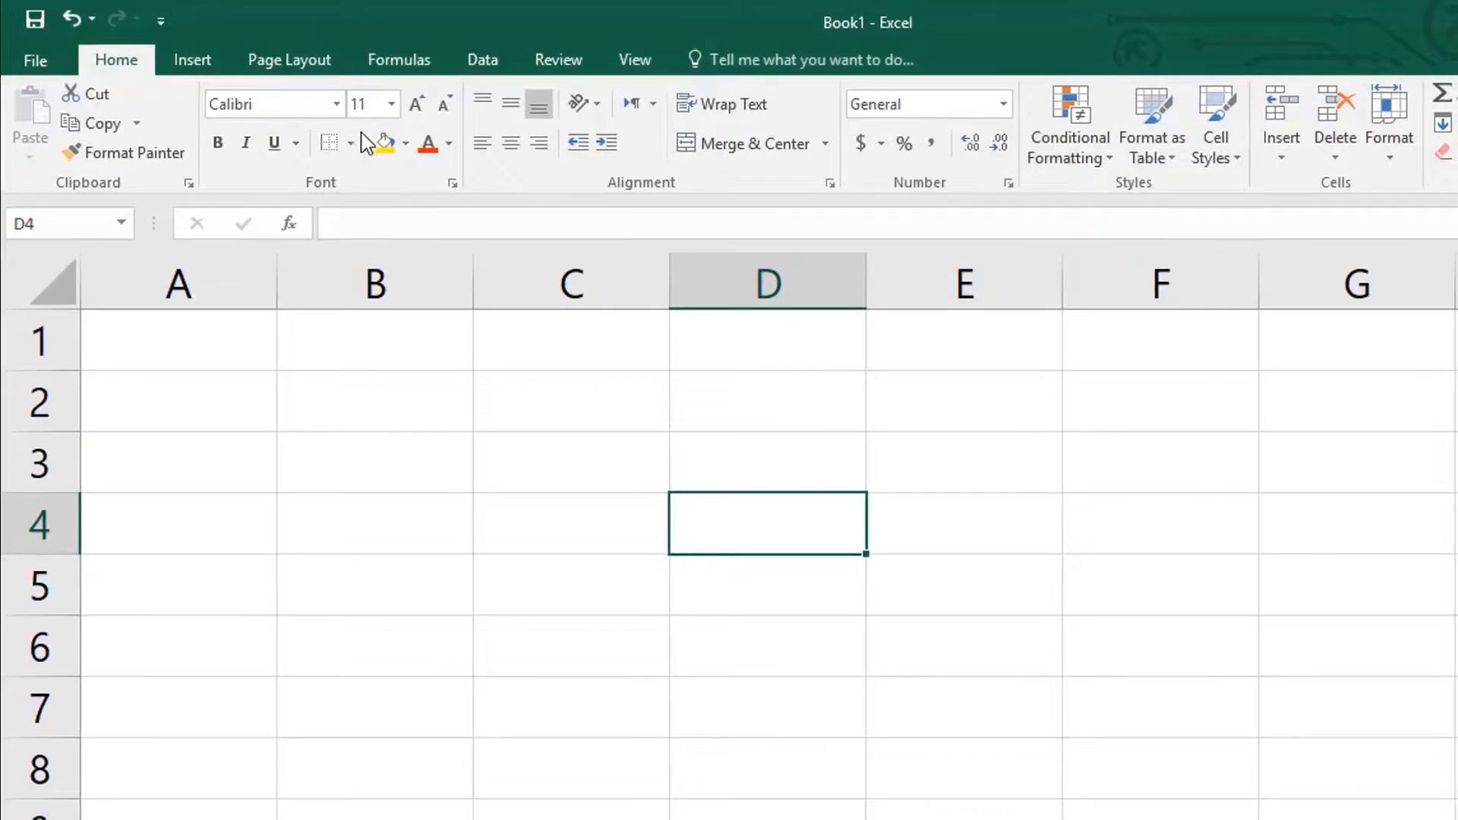
pyautogui.click(350, 144)
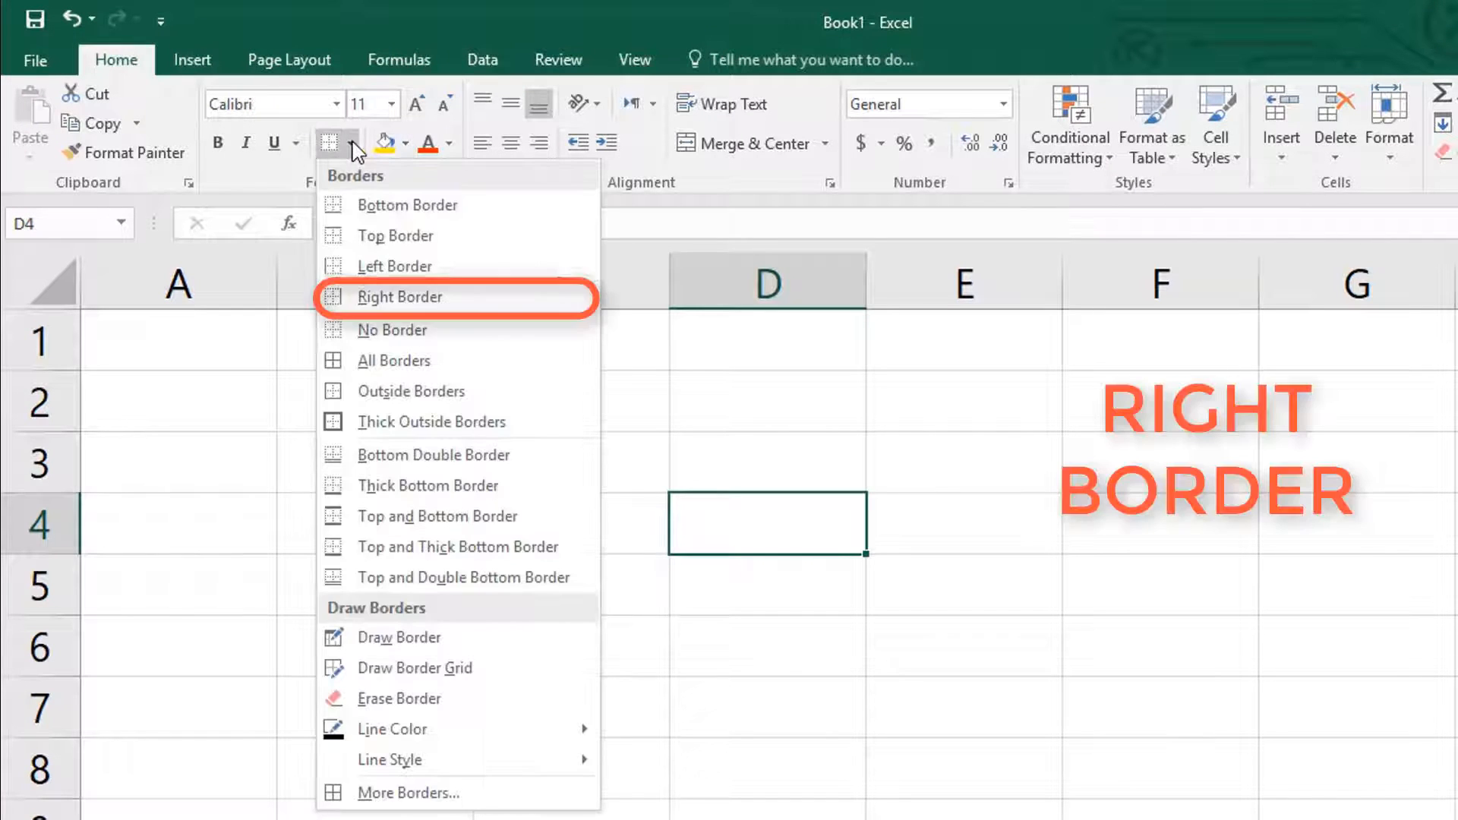
pyautogui.click(400, 297)
pyautogui.click(388, 536)
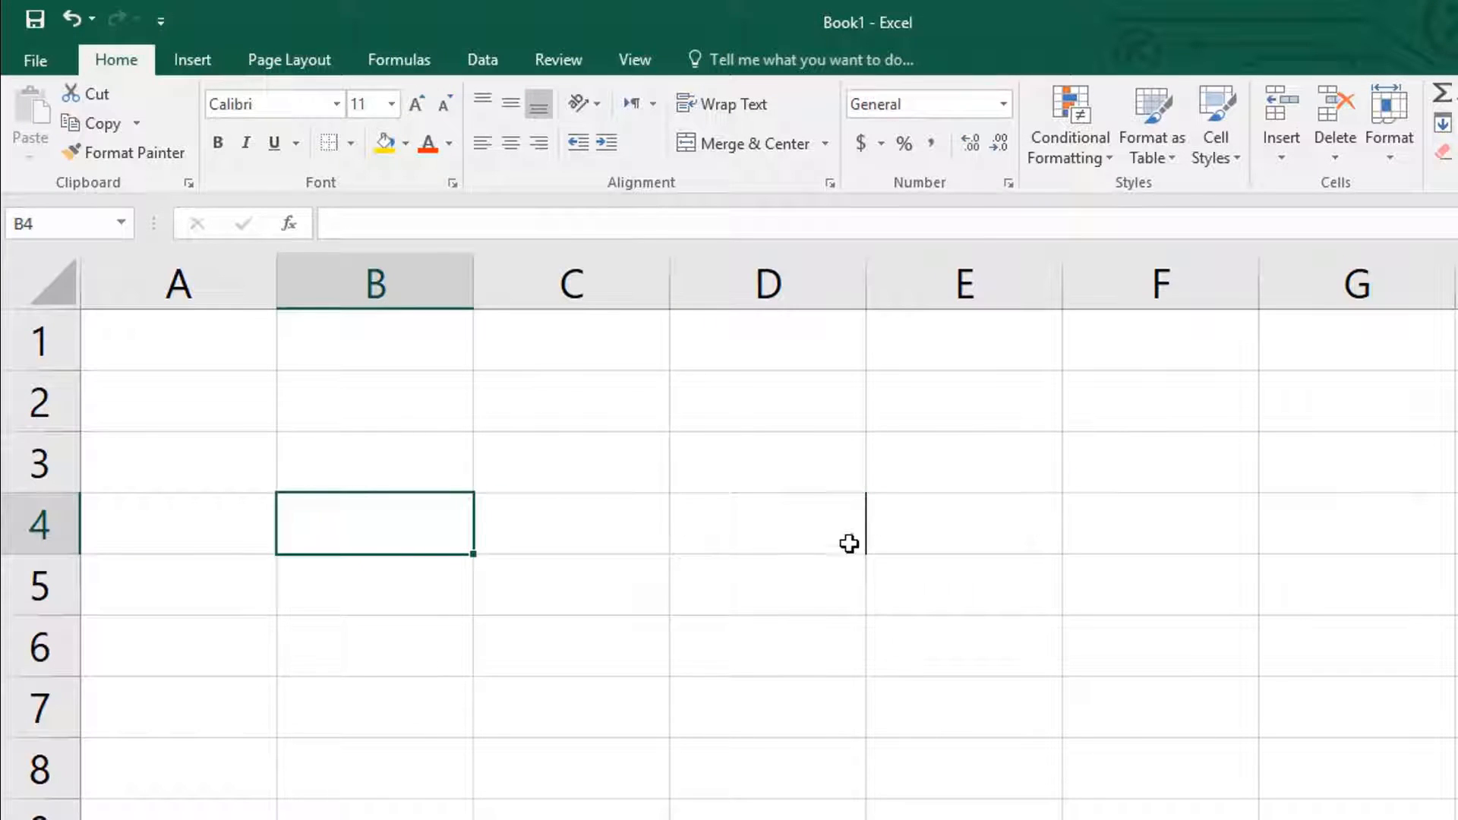
pyautogui.click(836, 536)
pyautogui.click(352, 149)
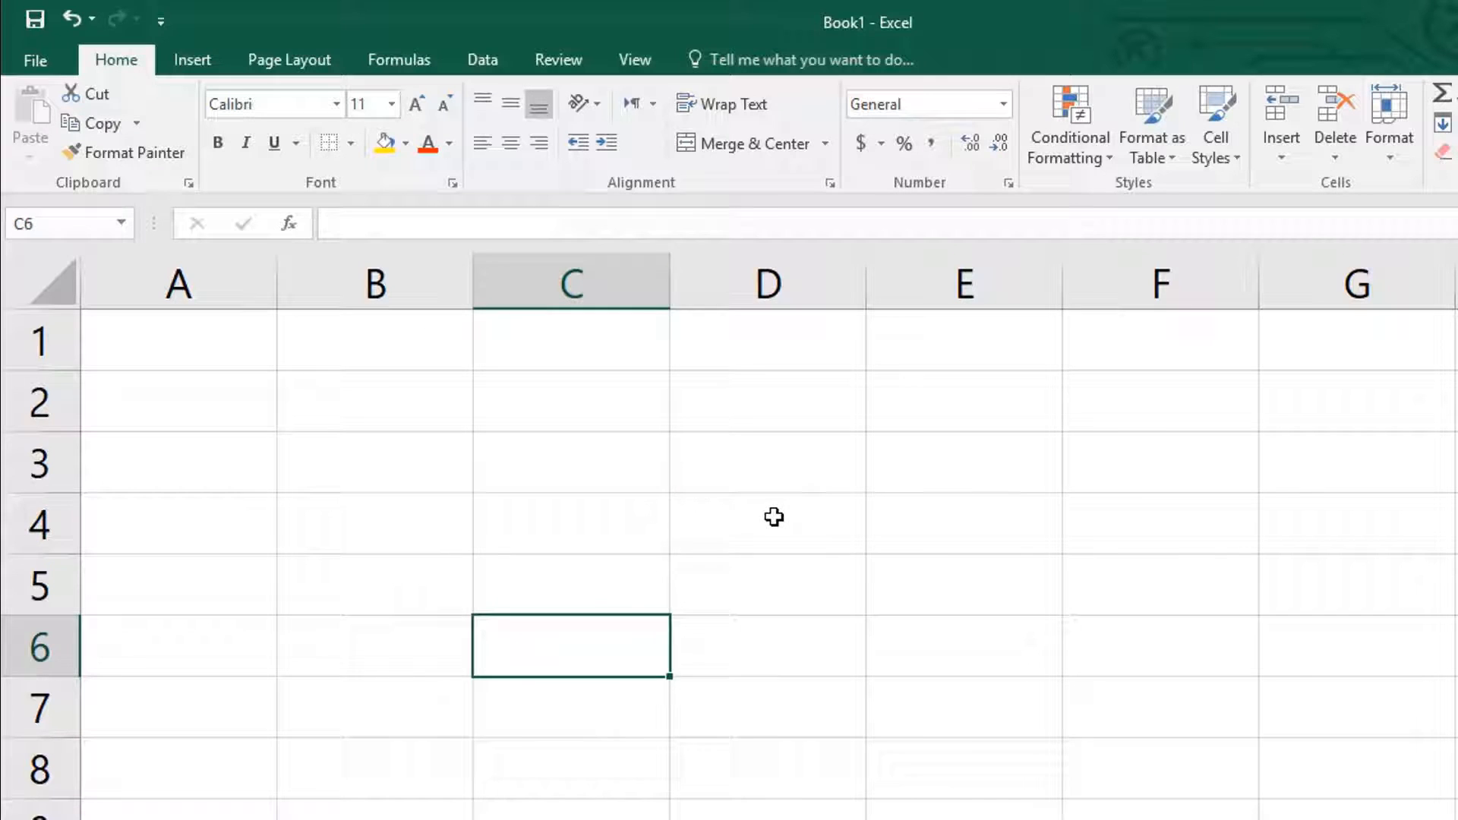
# Step: Combine top, left and bottom borders on cell D4 and select cell B4 to view them
pyautogui.click(774, 517)
pyautogui.click(352, 145)
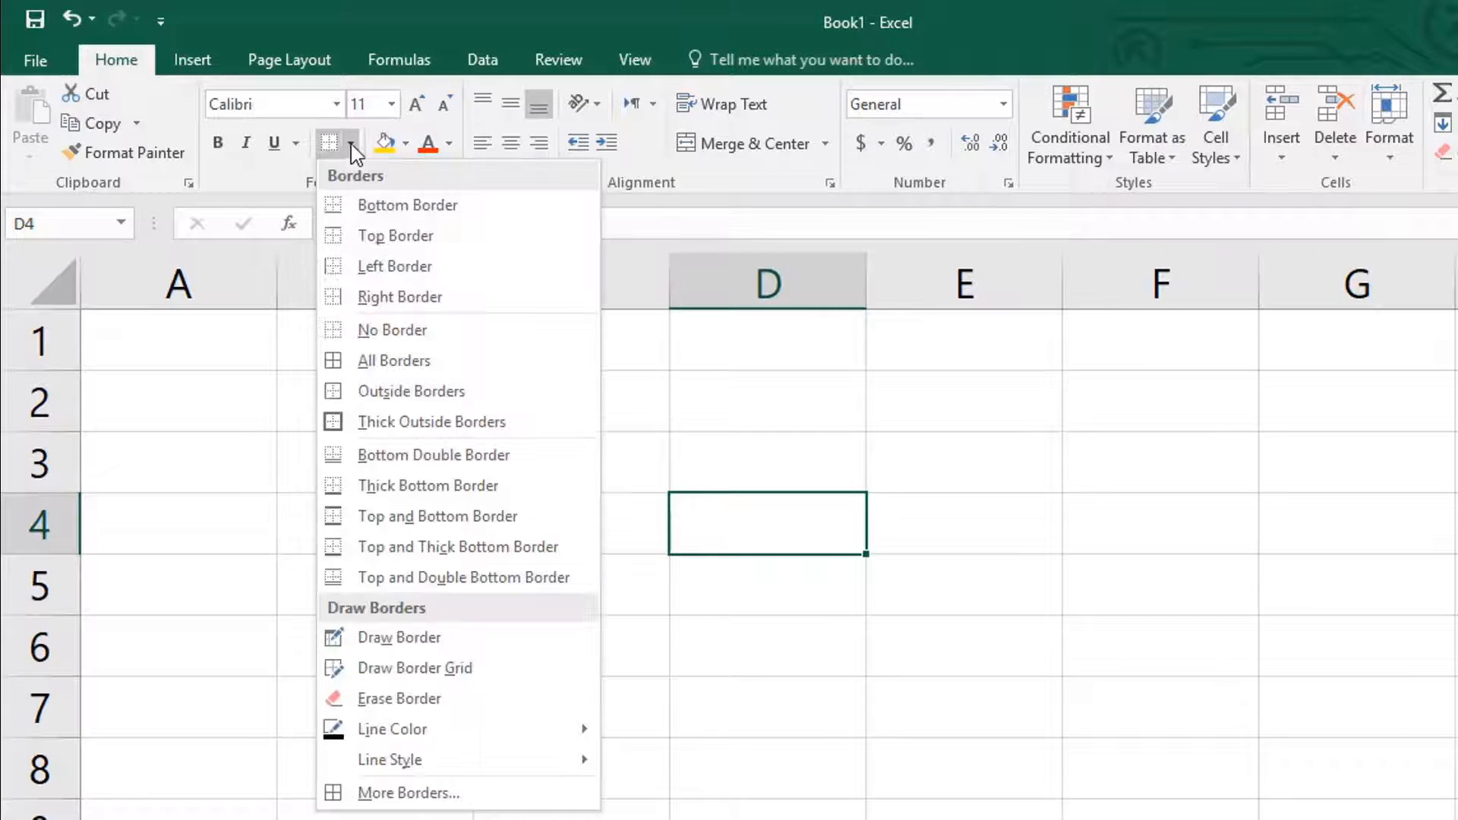
pyautogui.click(365, 235)
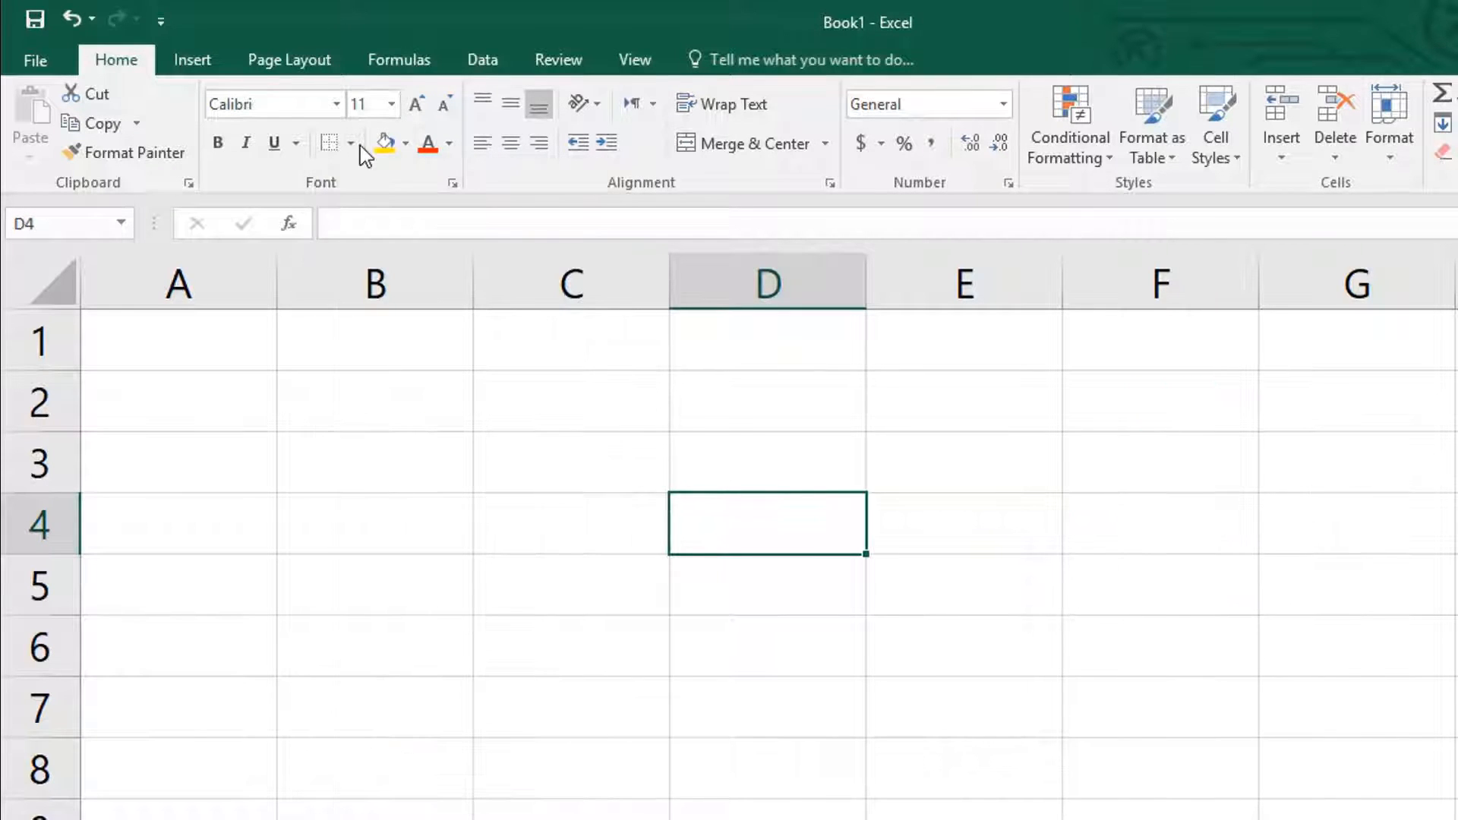
pyautogui.click(352, 148)
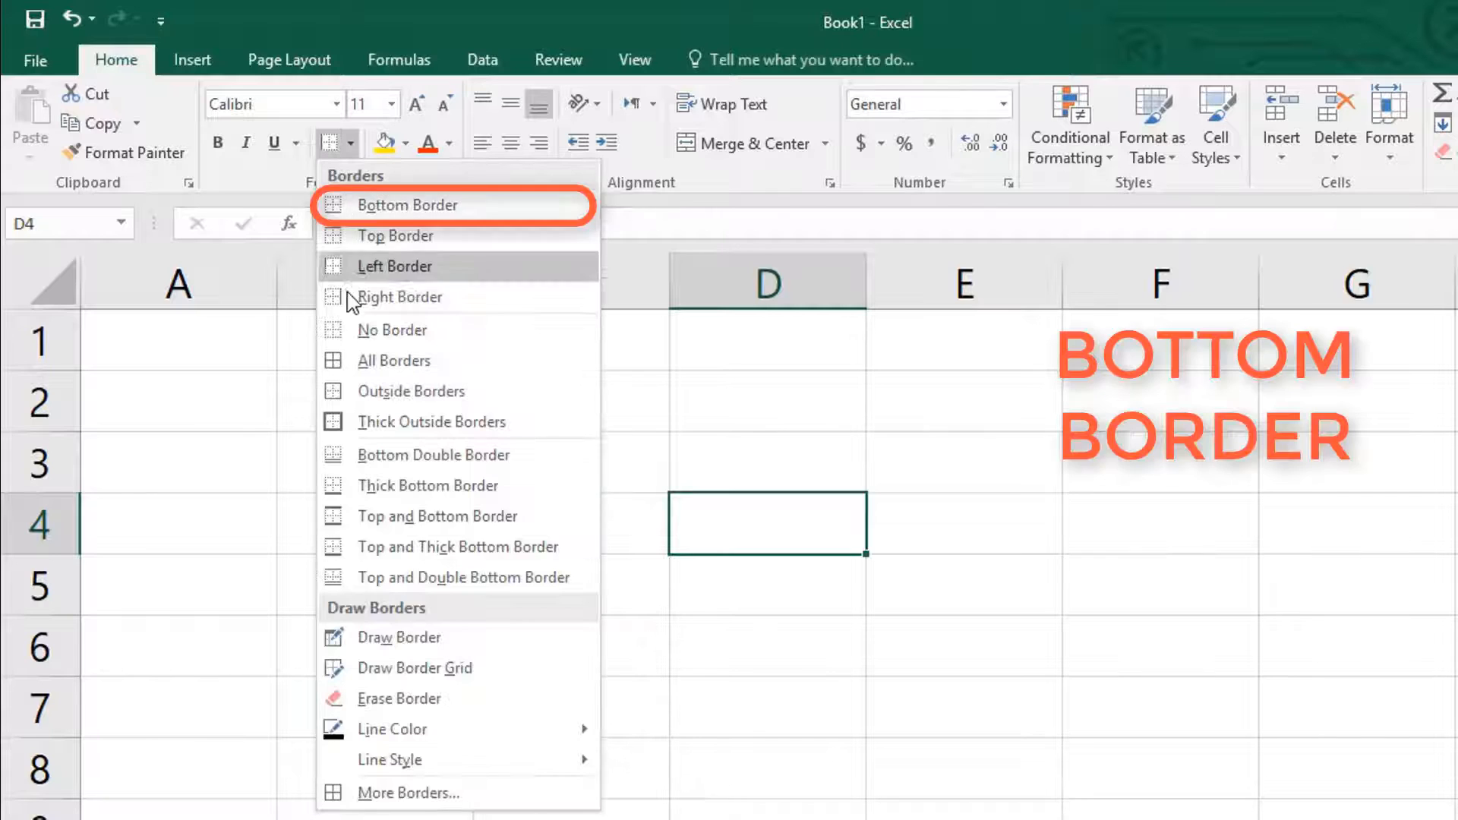
pyautogui.click(377, 203)
pyautogui.click(400, 524)
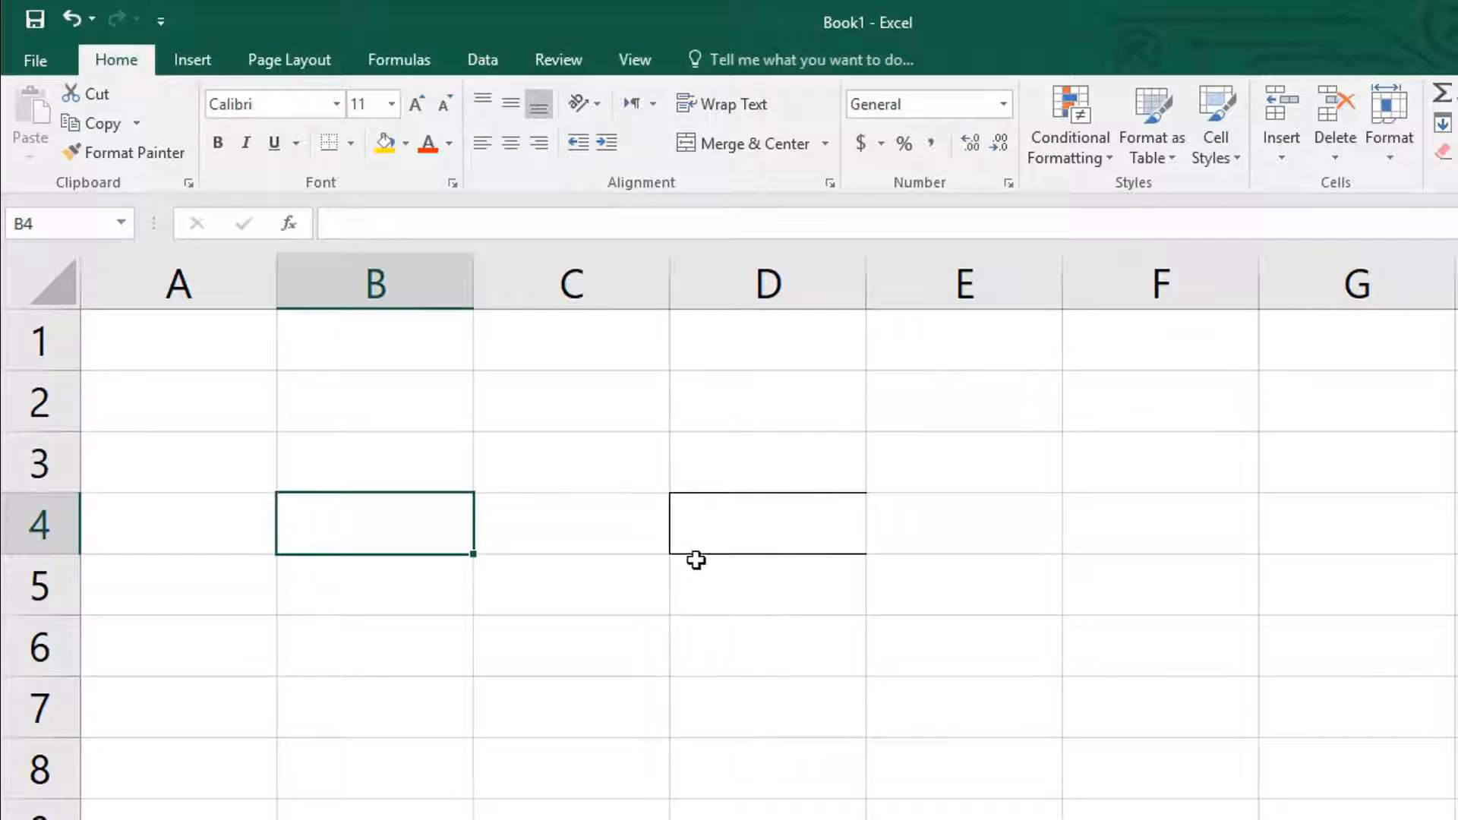
# Step: Clear the combined top, left and bottom borders from cell D4 with No Border
pyautogui.click(750, 542)
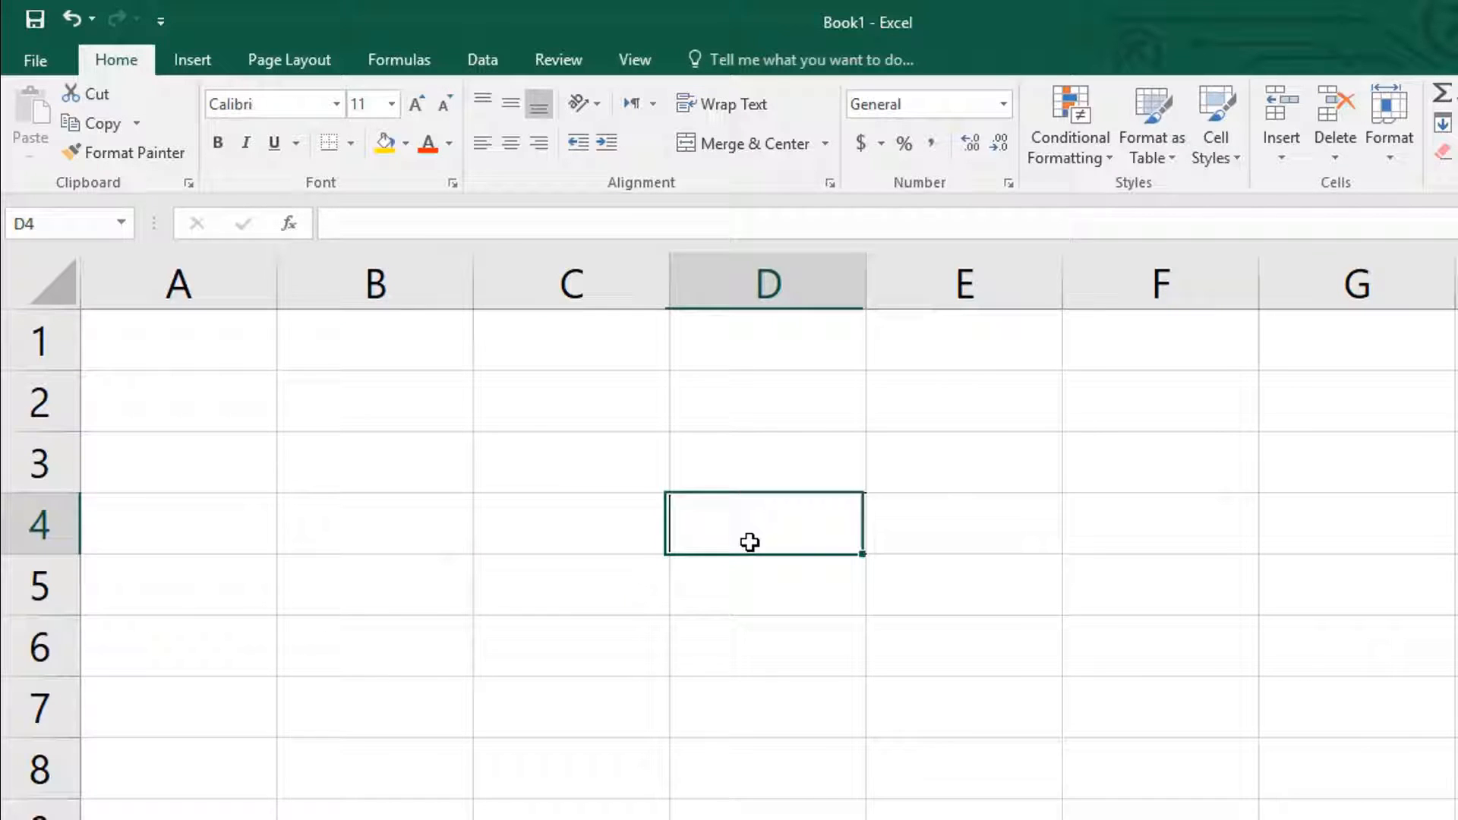
pyautogui.click(350, 144)
pyautogui.click(374, 329)
pyautogui.click(696, 588)
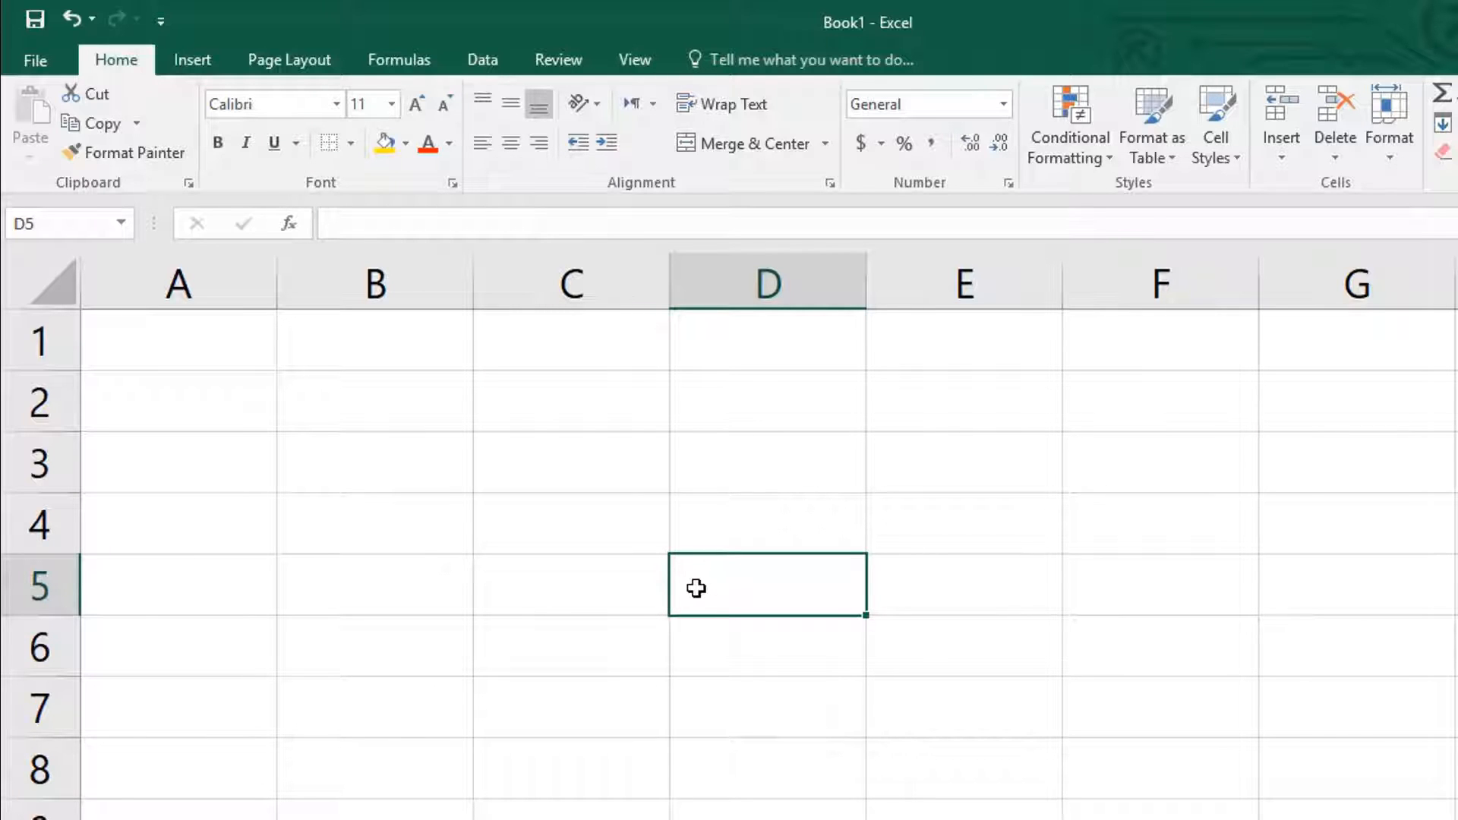
# Step: Apply All Borders to cell D4 and select cell C5 to view the full outline
pyautogui.press('Up')
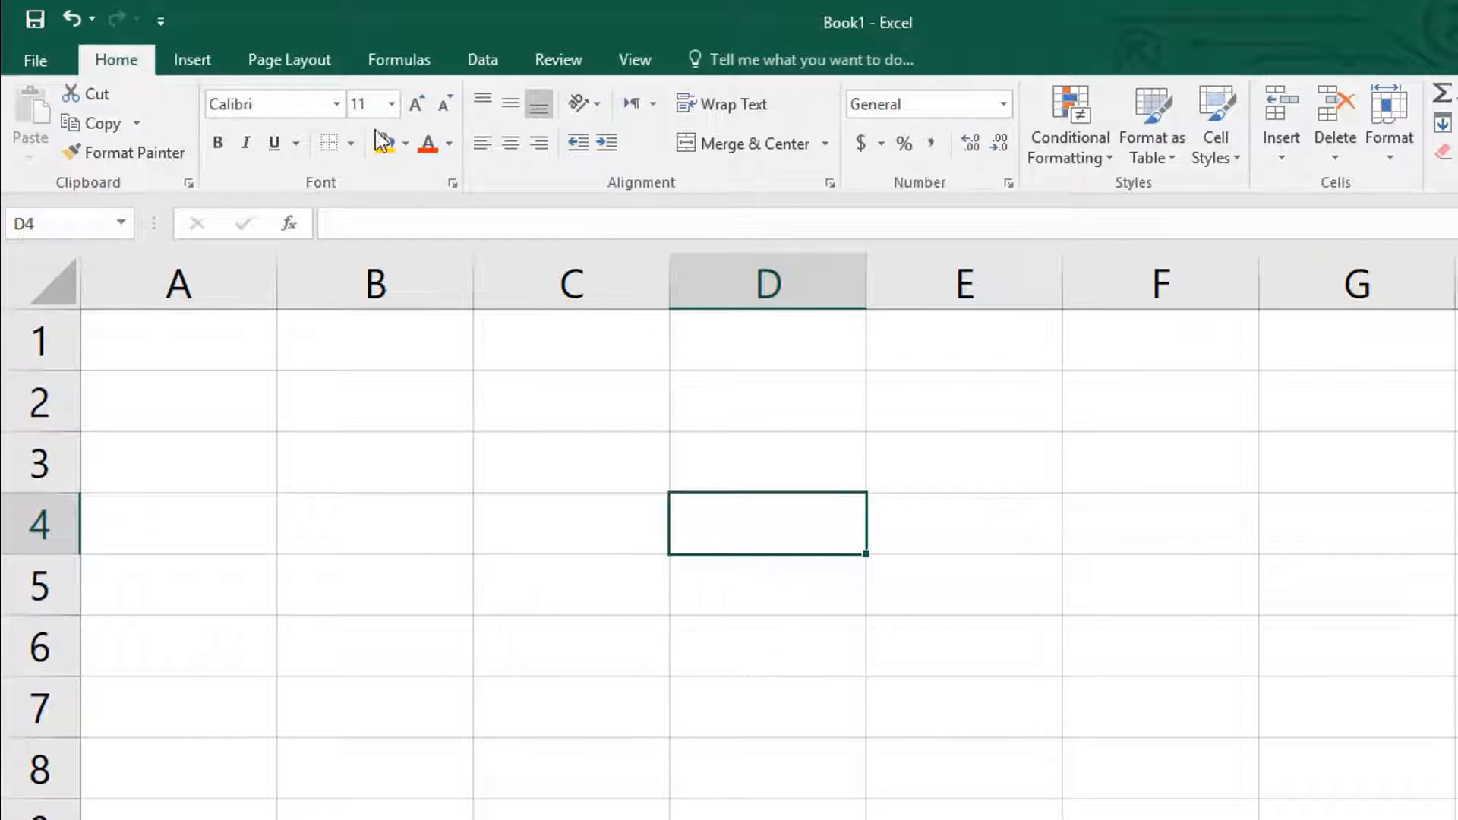
pyautogui.click(351, 144)
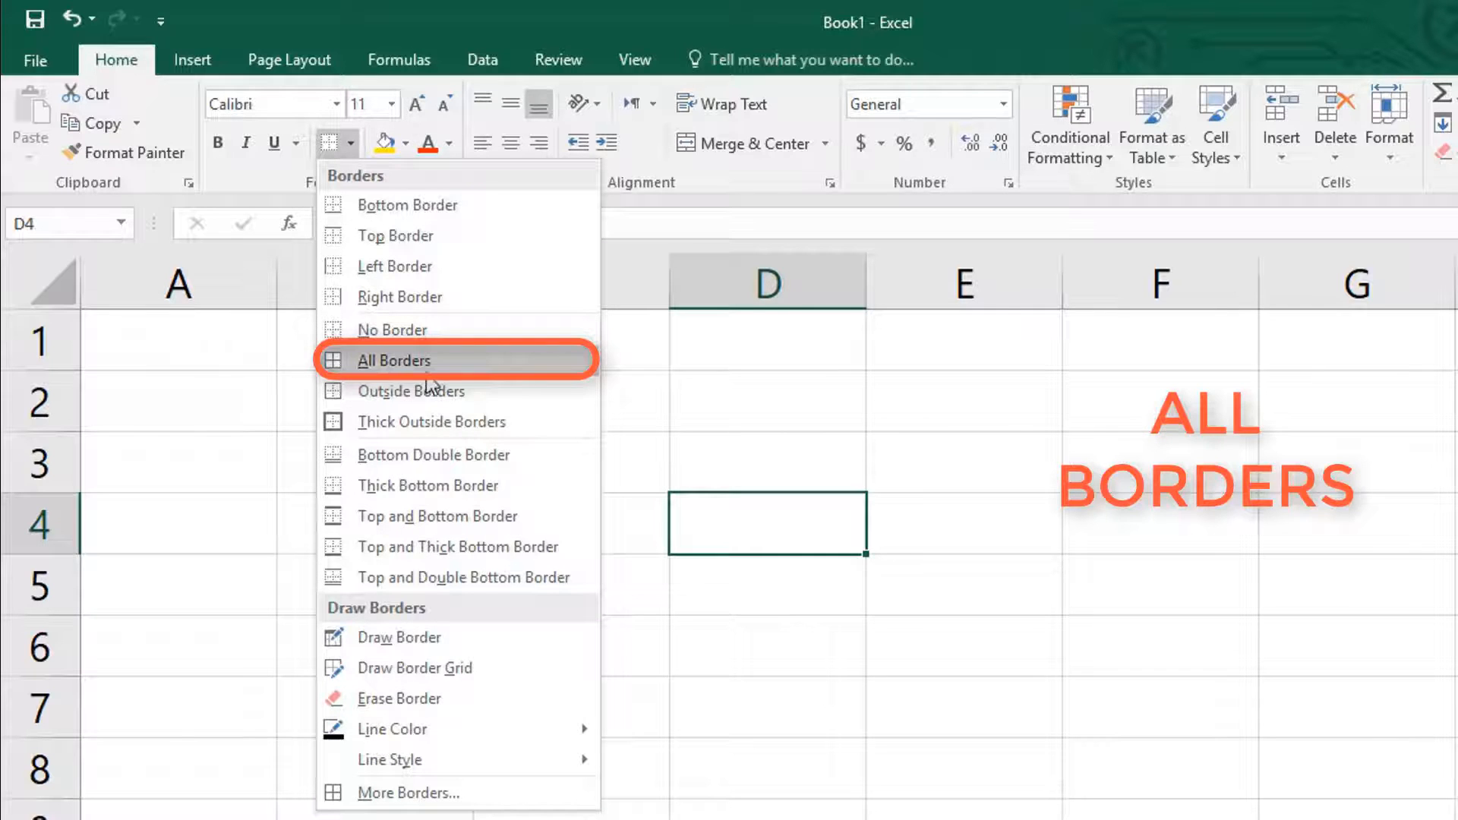
pyautogui.click(357, 362)
pyautogui.click(537, 569)
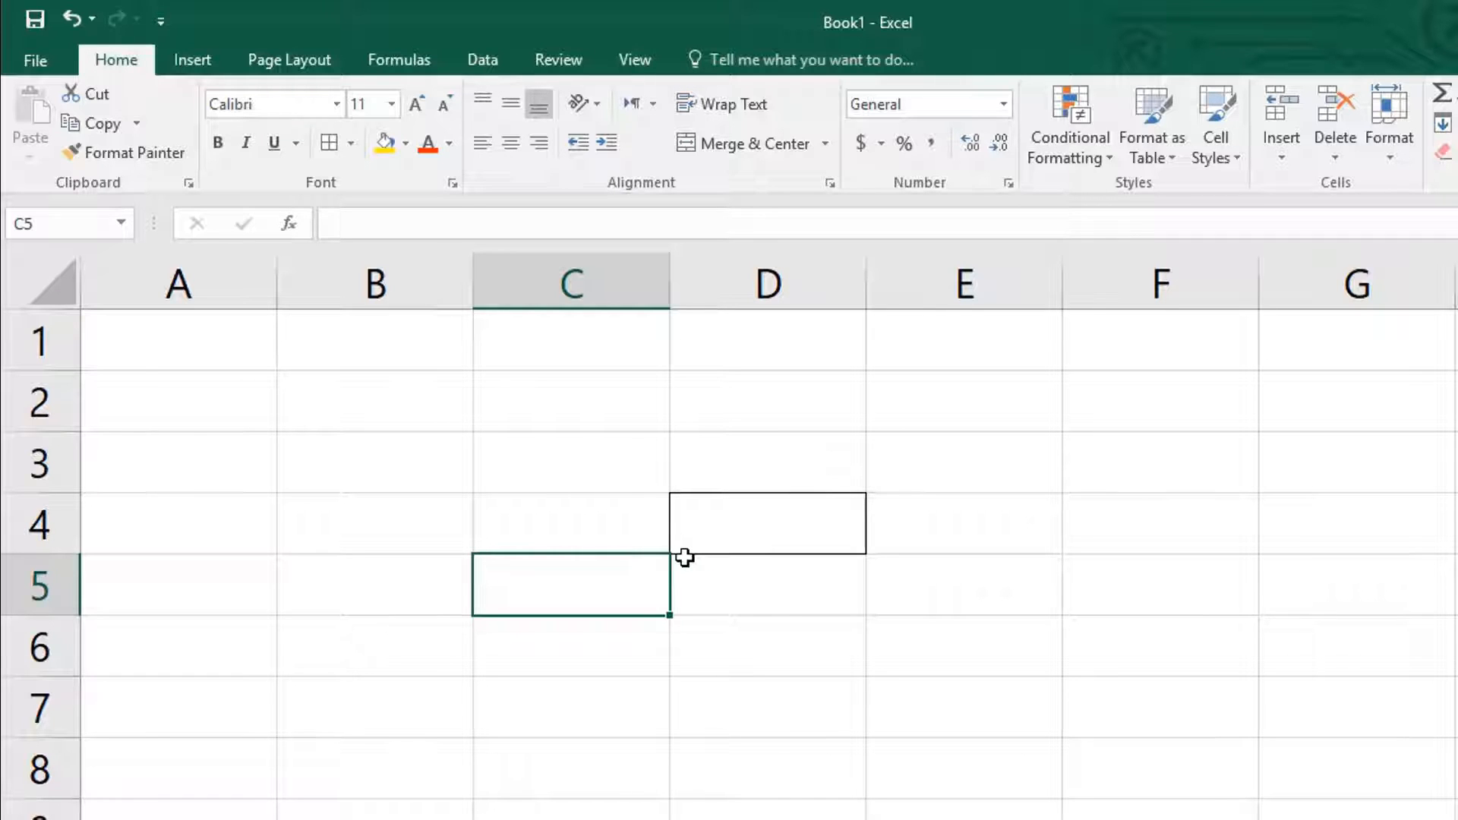
# Step: Remove the full outline from cell D4 with the No Border option
pyautogui.click(756, 539)
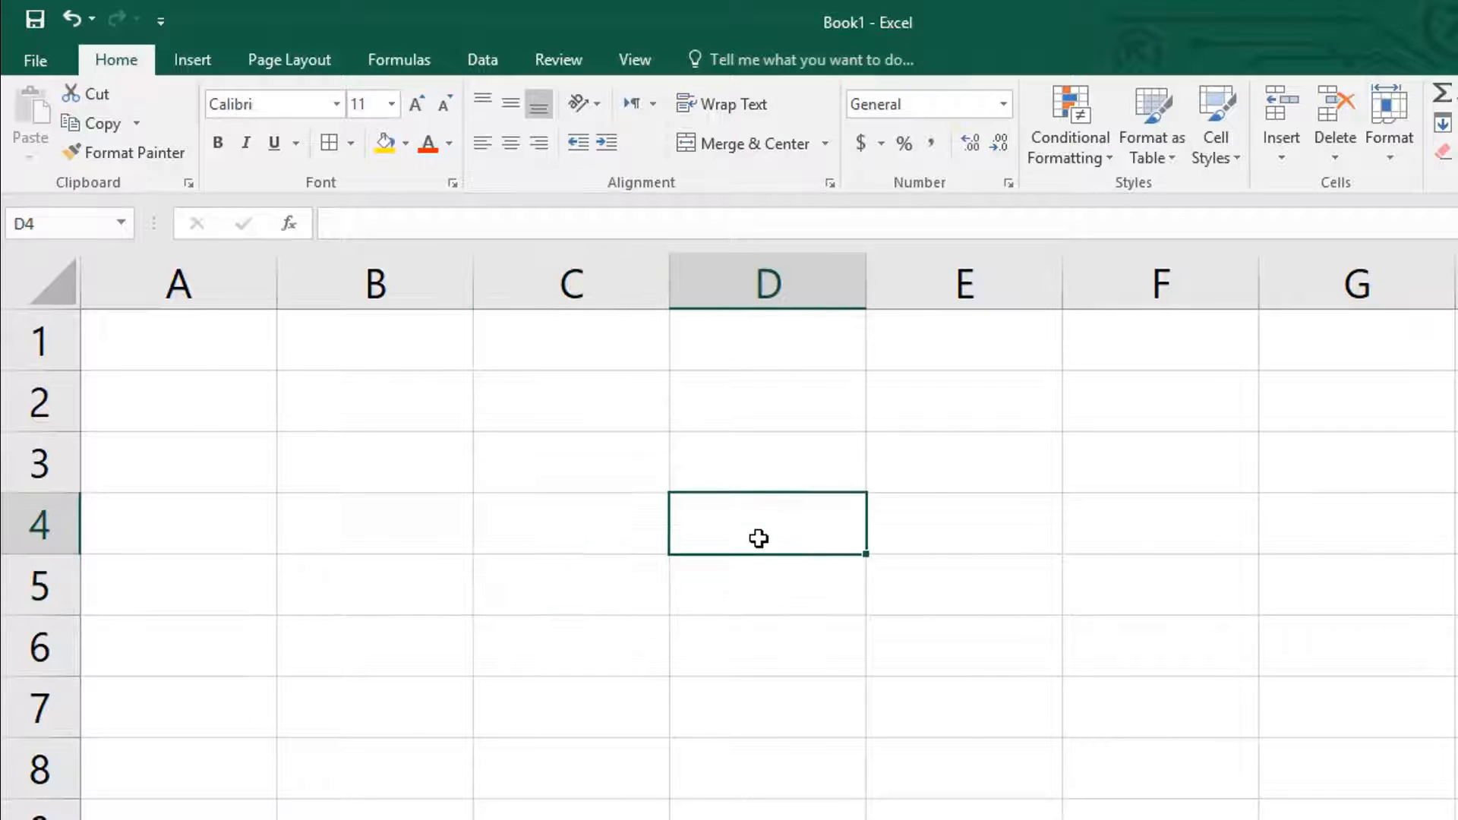
pyautogui.click(351, 144)
pyautogui.click(383, 326)
# Step: Select the range B2:F8 and apply All Borders to it
pyautogui.moveTo(405, 397); pyautogui.dragTo(1023, 680)
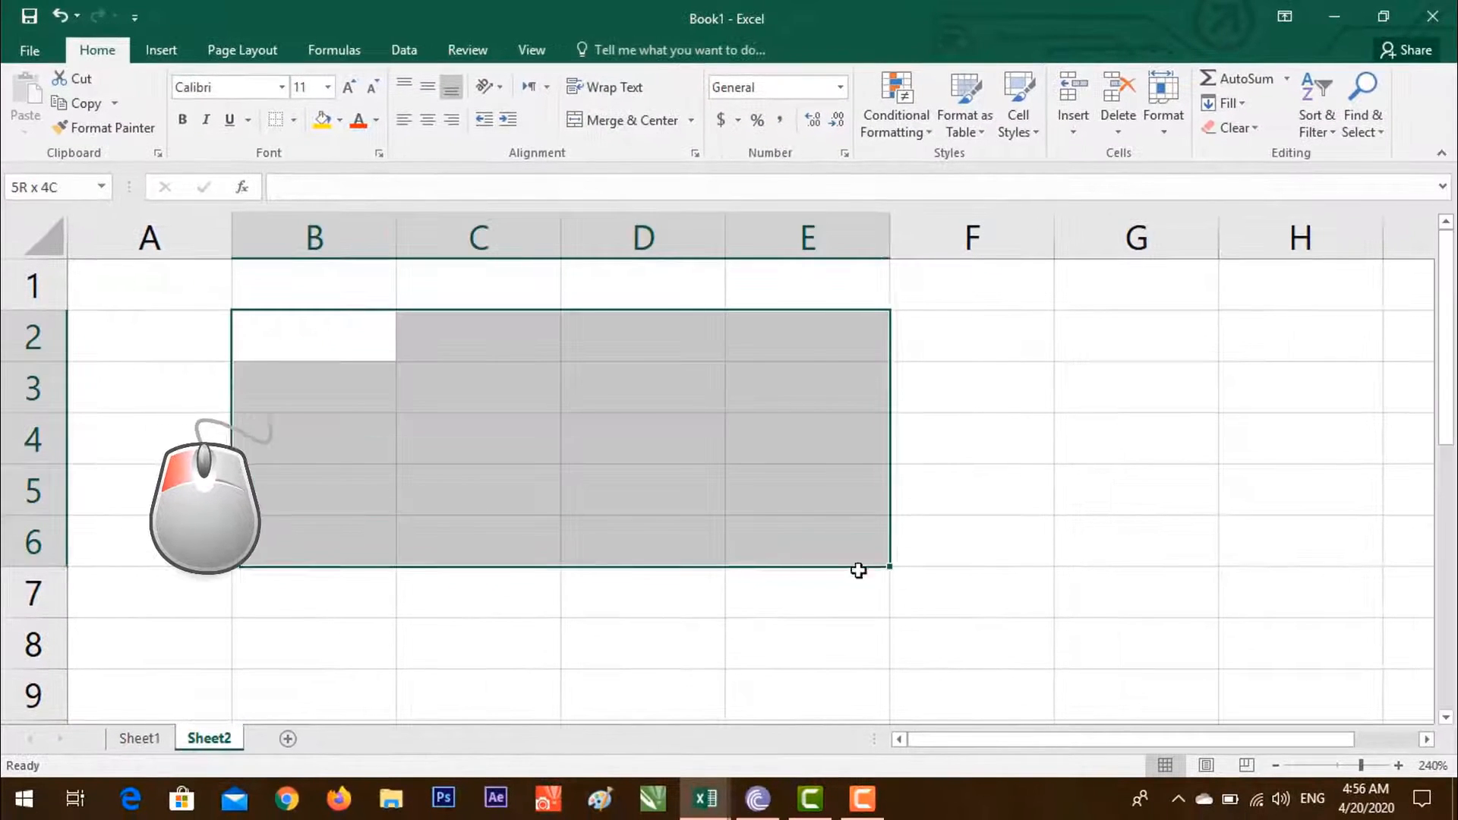
pyautogui.moveTo(858, 571); pyautogui.dragTo(971, 641)
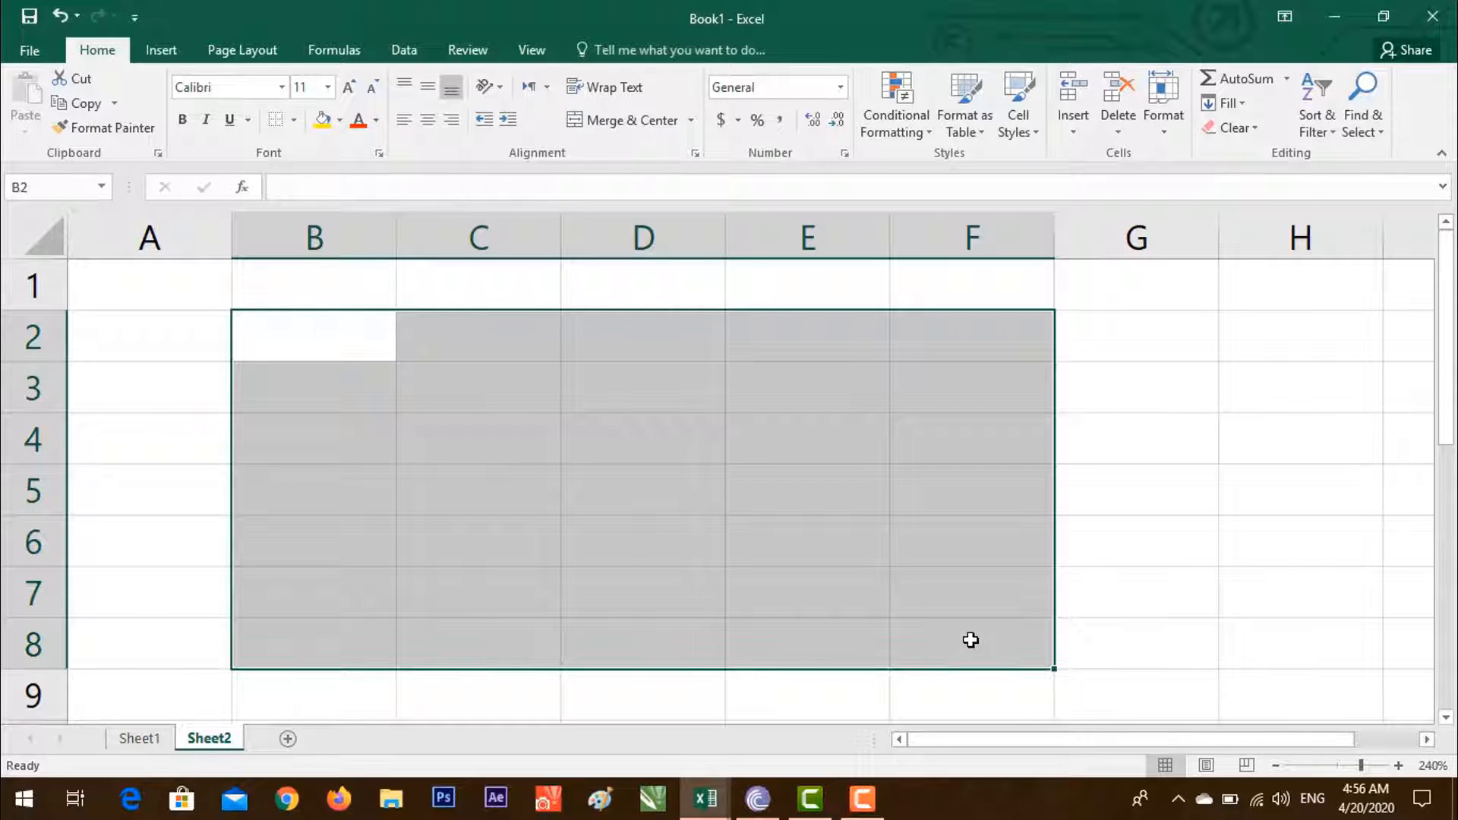
pyautogui.click(296, 125)
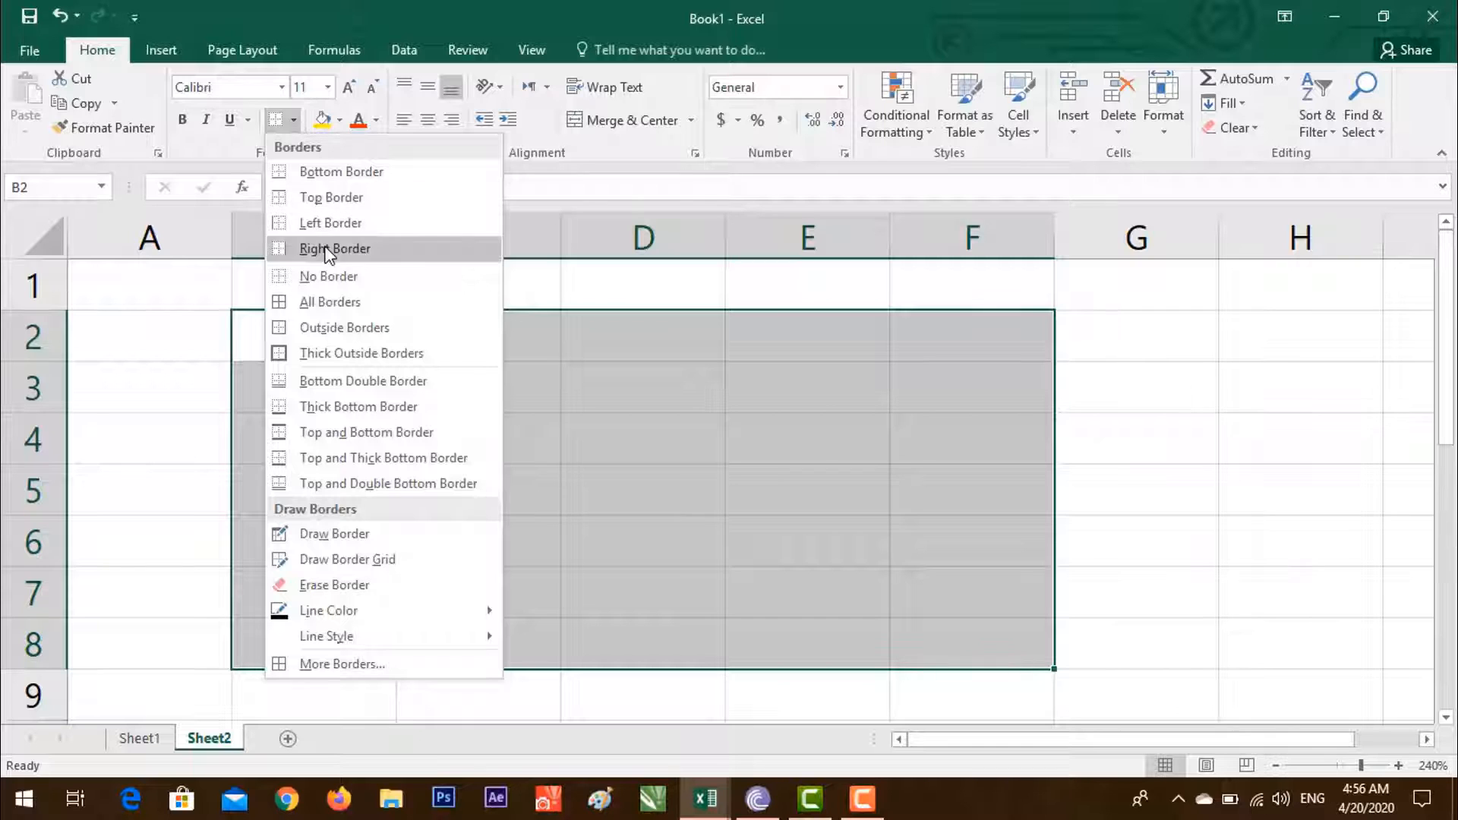
pyautogui.click(386, 309)
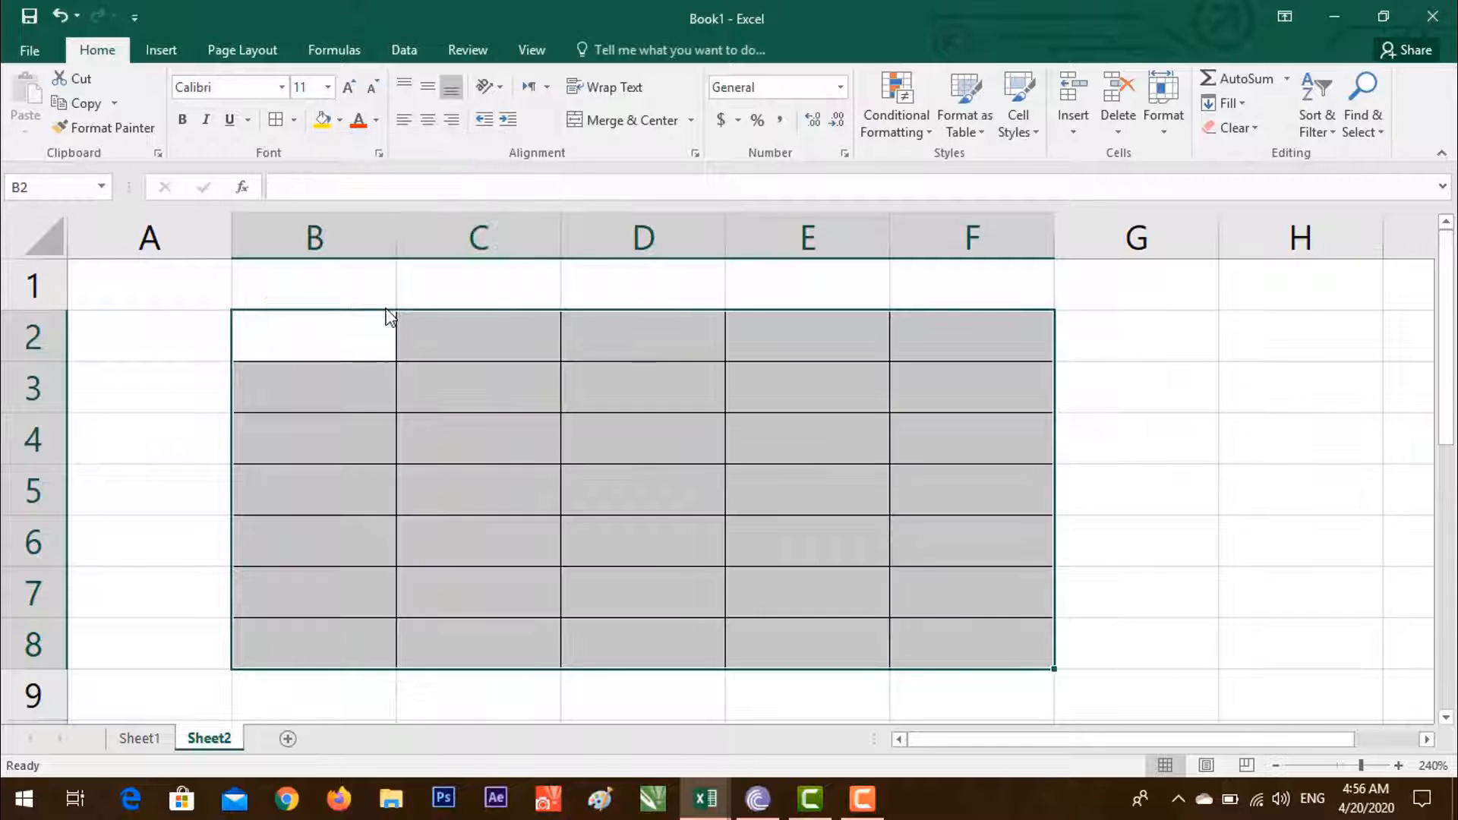
# Step: Select the range A1:G9 and clear the grid borders with No Border
pyautogui.click(1155, 392)
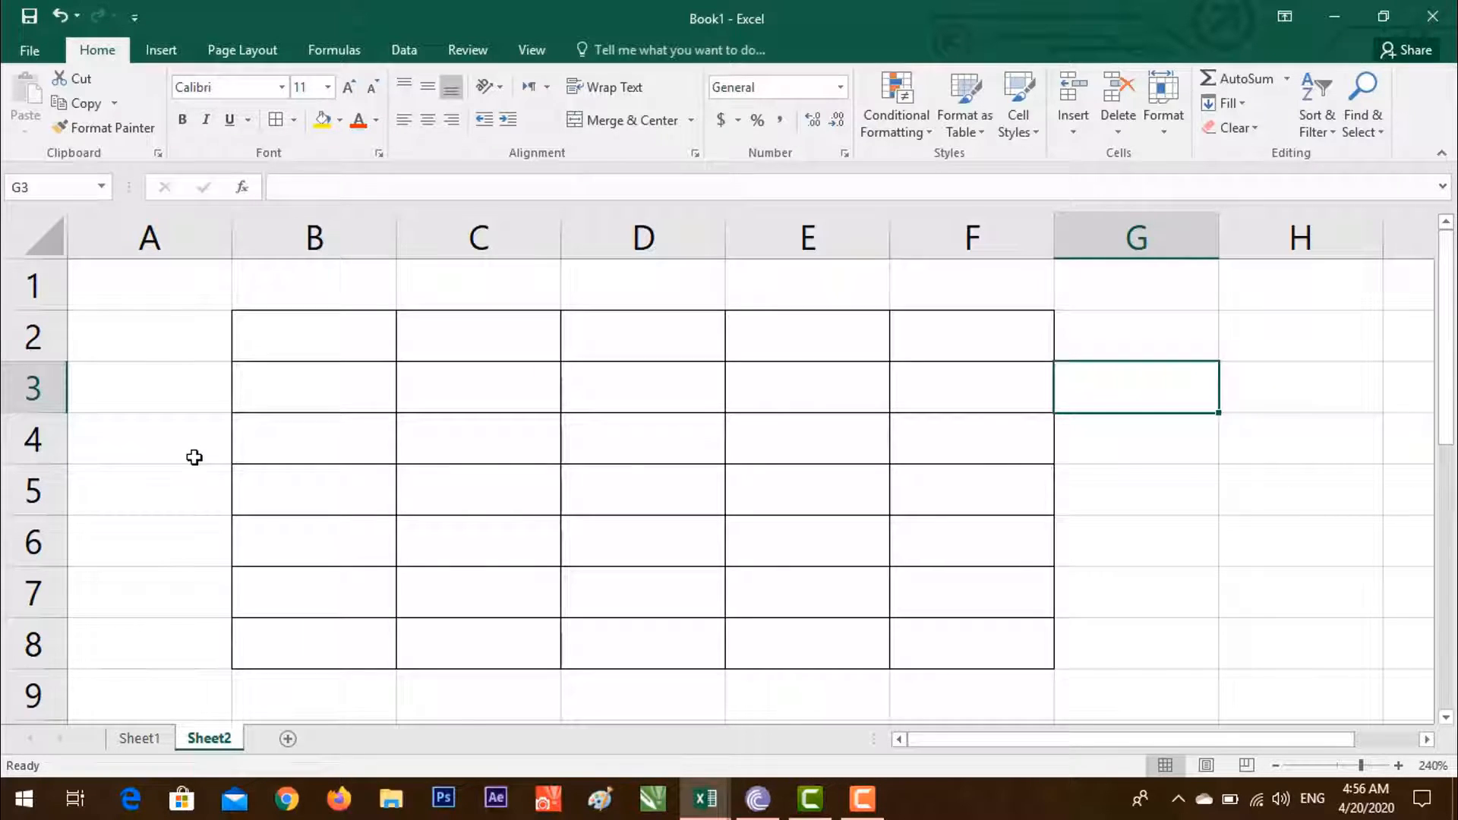
pyautogui.click(172, 299)
pyautogui.moveTo(171, 299); pyautogui.dragTo(1142, 687)
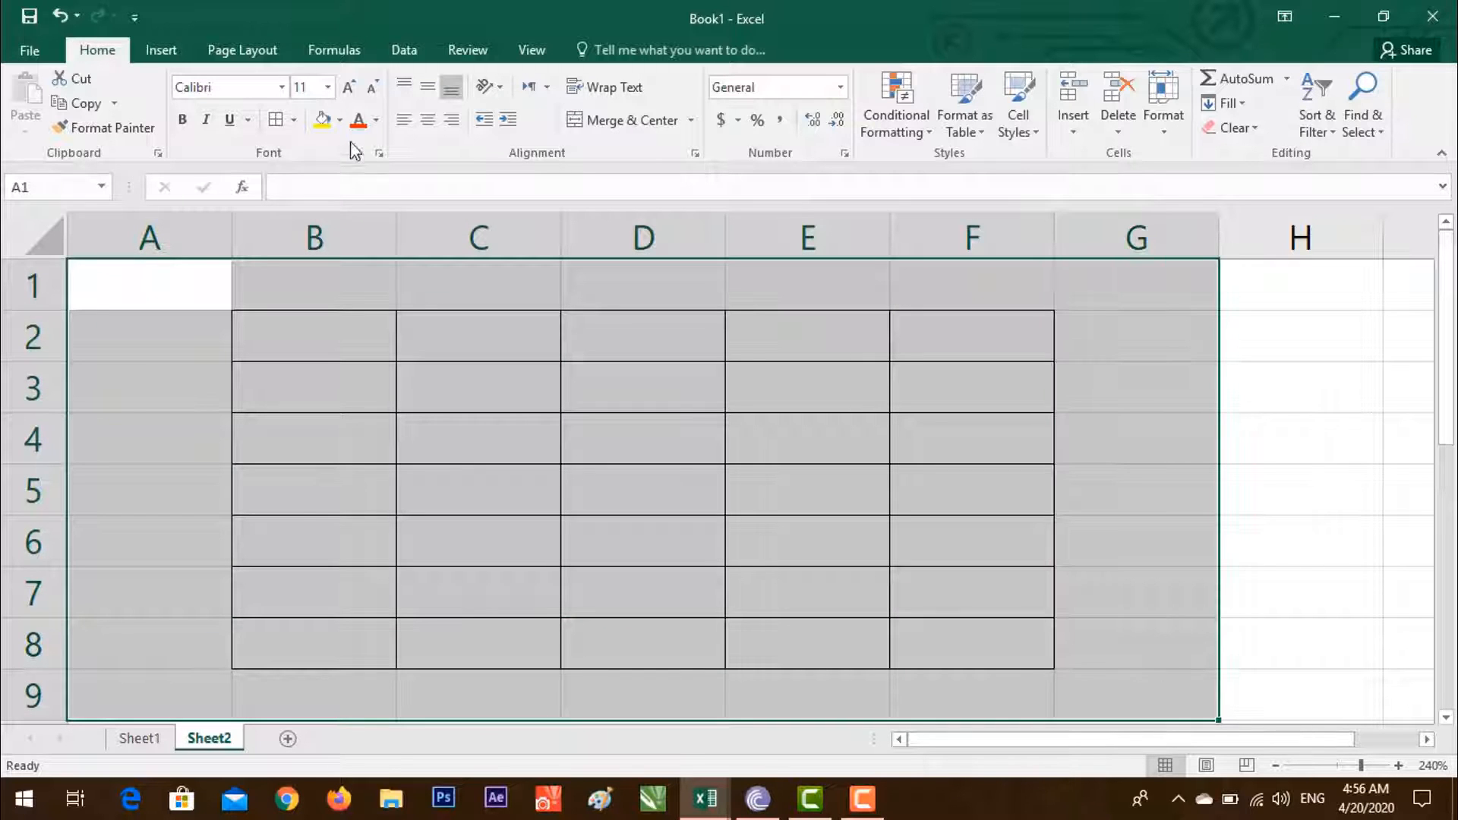
pyautogui.click(295, 121)
pyautogui.click(307, 277)
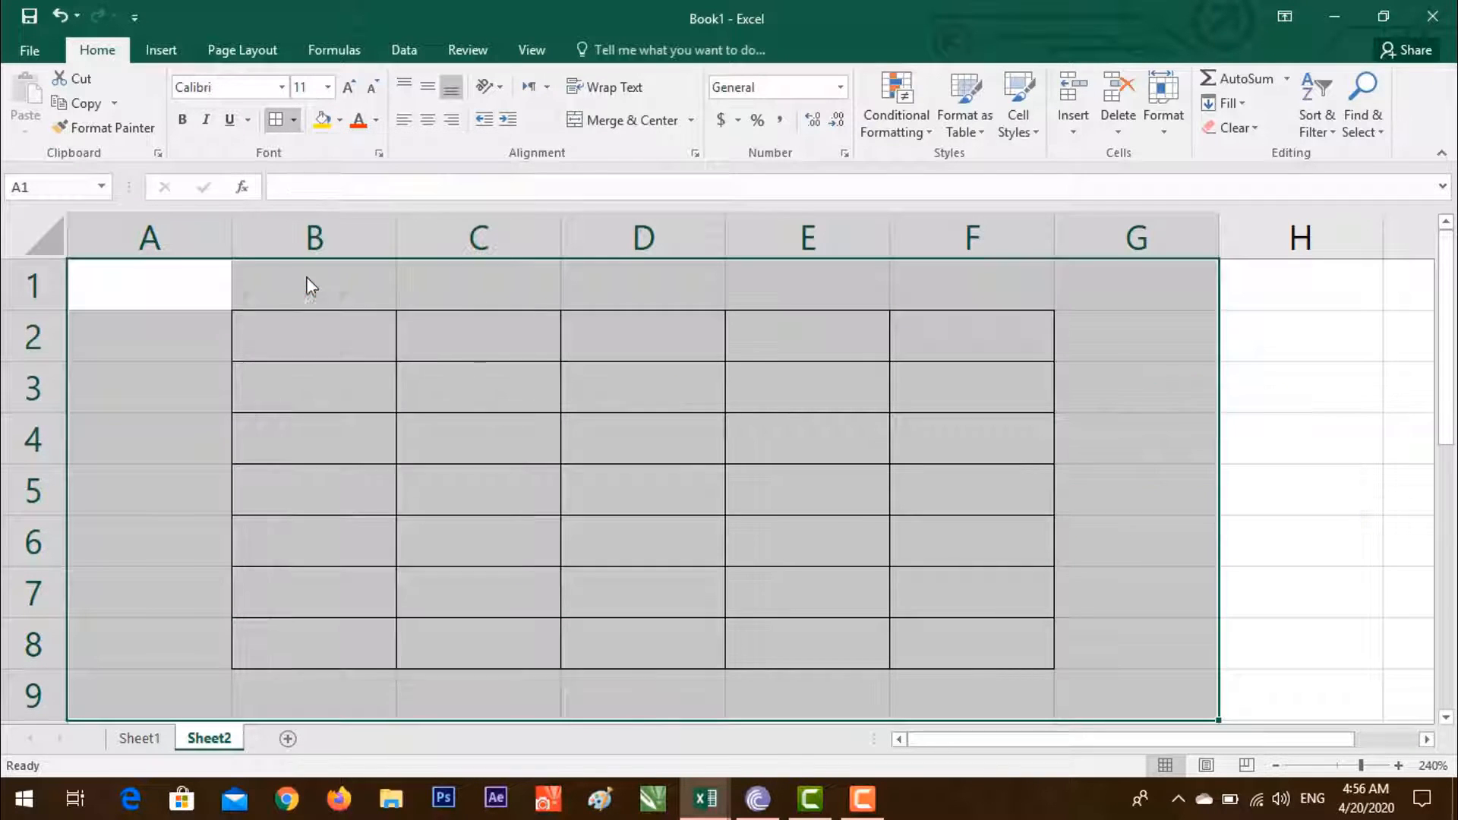
pyautogui.click(504, 455)
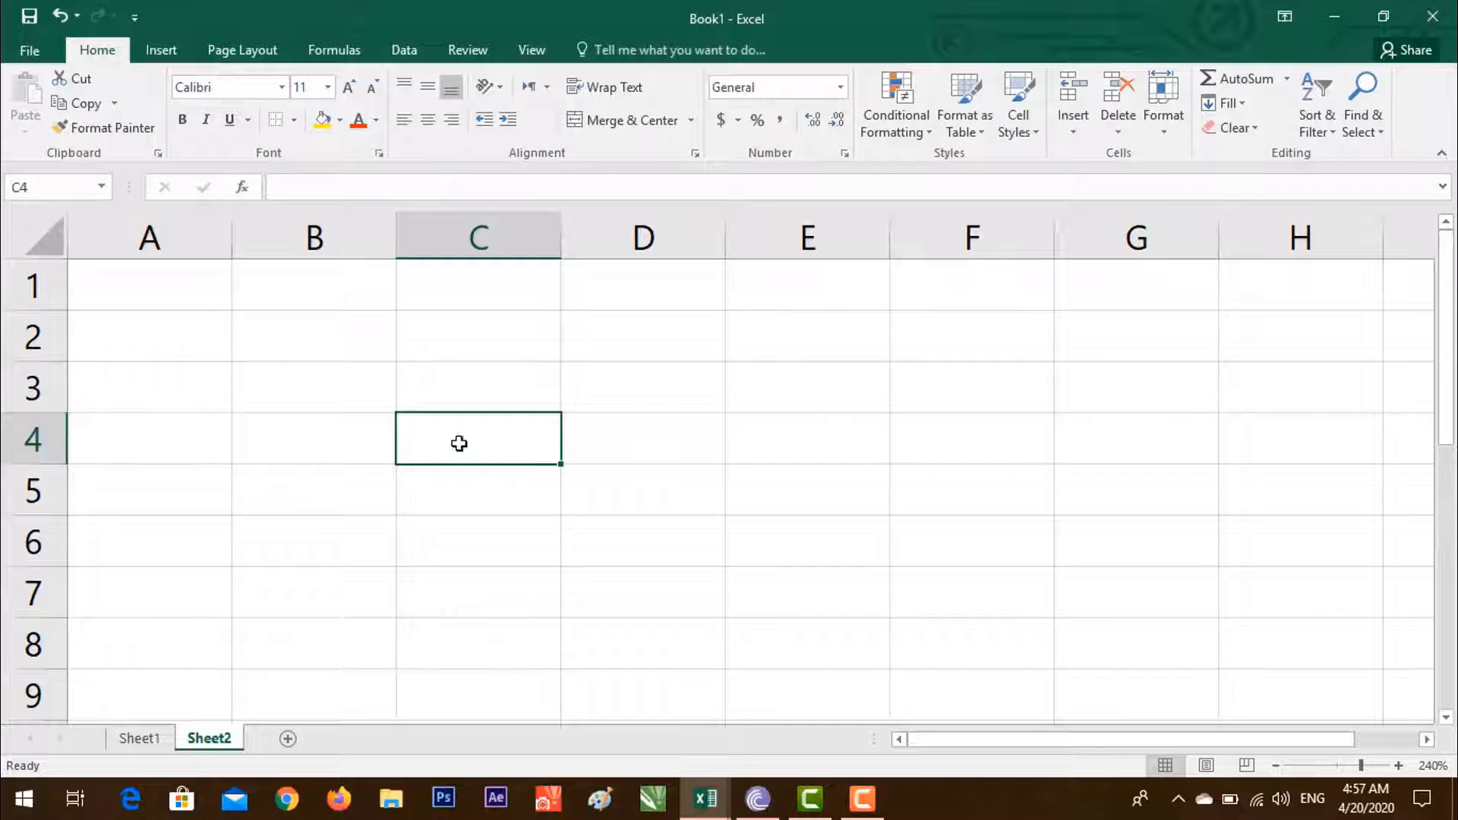
# Step: Apply Outside Borders to the range B2:F8 and select cell G5 to view the outline
pyautogui.moveTo(281, 331); pyautogui.dragTo(1053, 667)
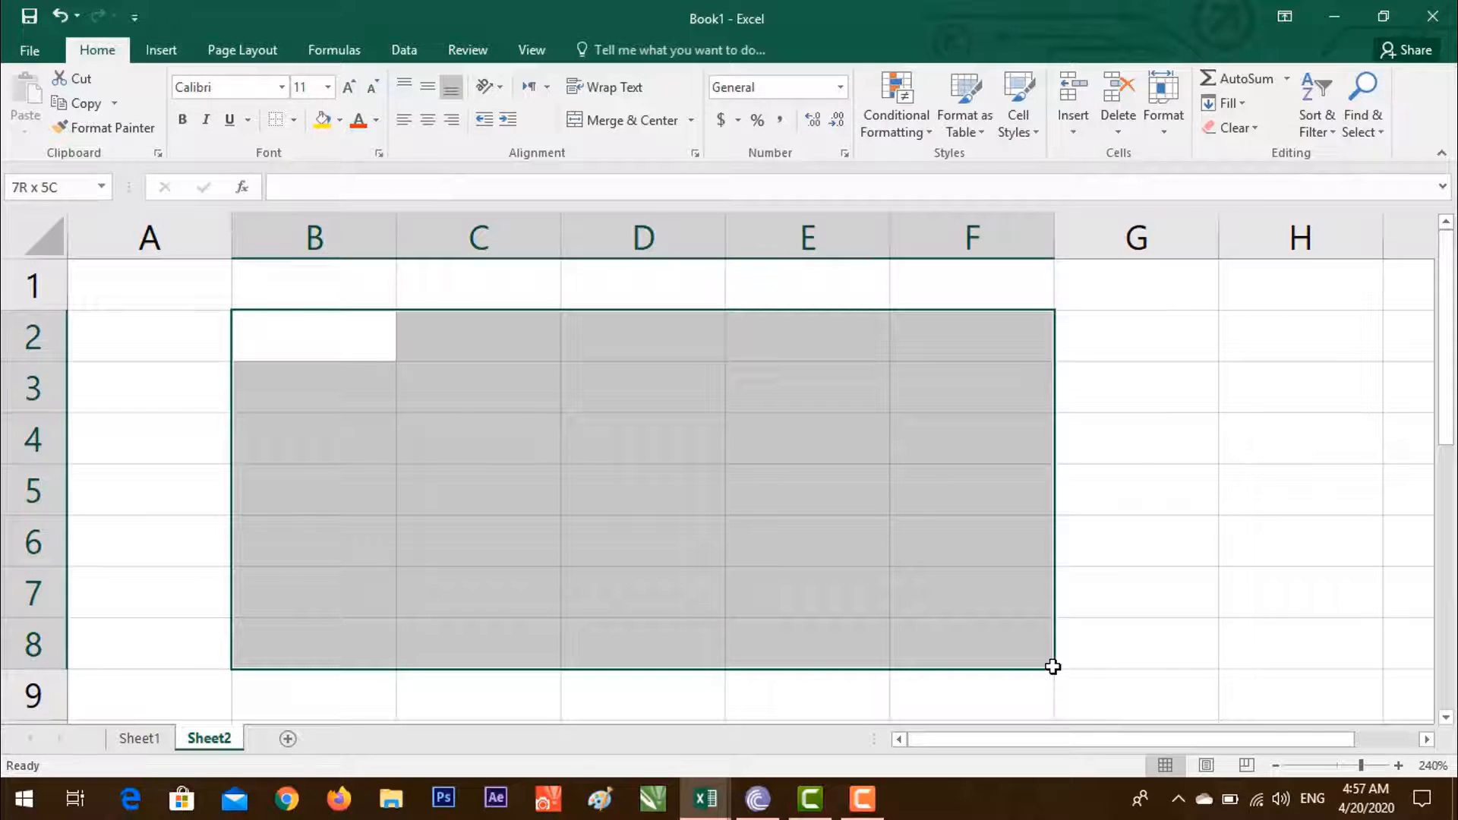
pyautogui.click(293, 120)
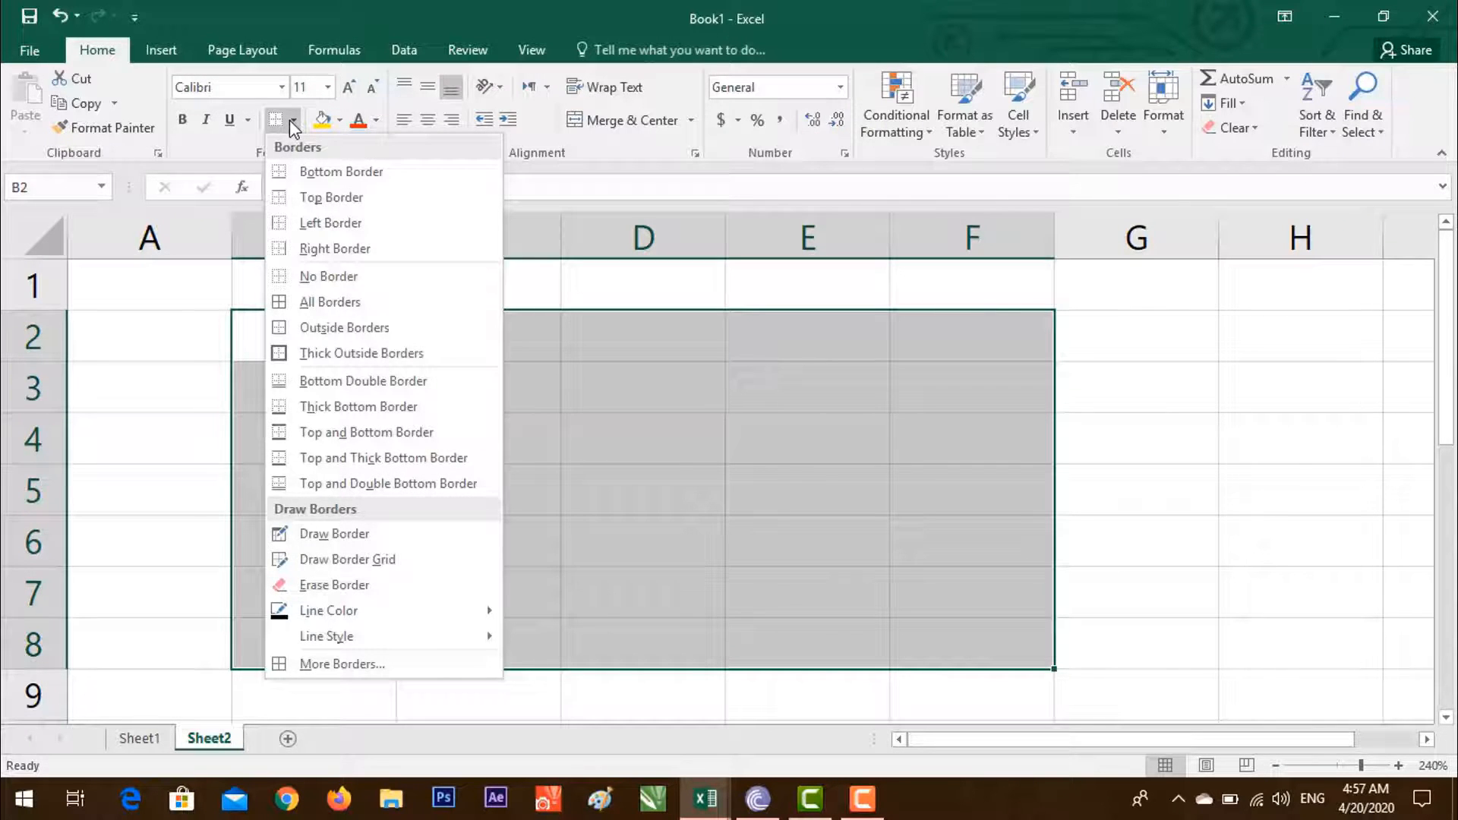
pyautogui.click(318, 342)
pyautogui.click(1187, 490)
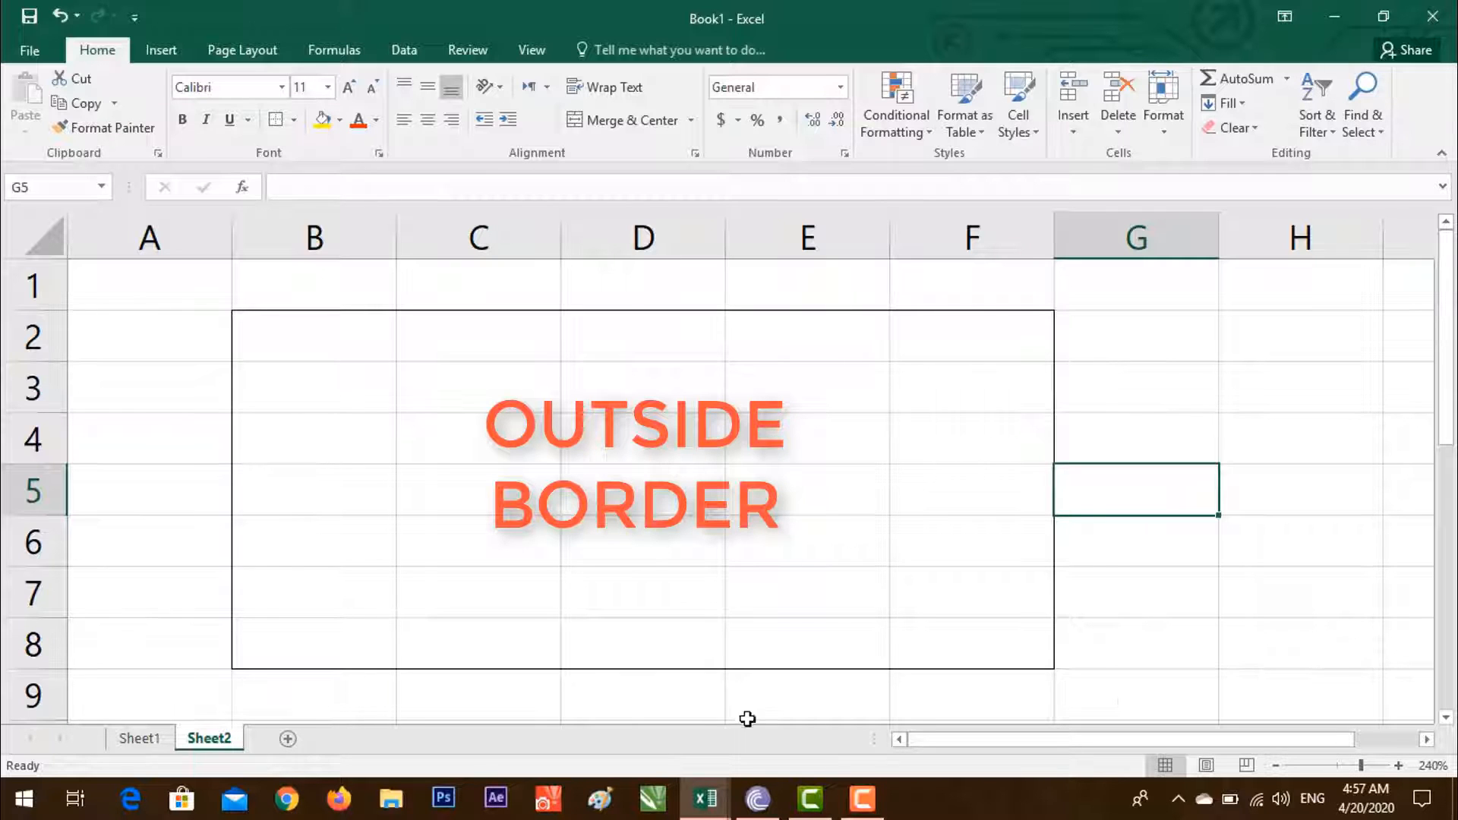
# Step: Select cells across row 3 and down column F inside the outlined range to examine its inner cells for borders
pyautogui.click(938, 510)
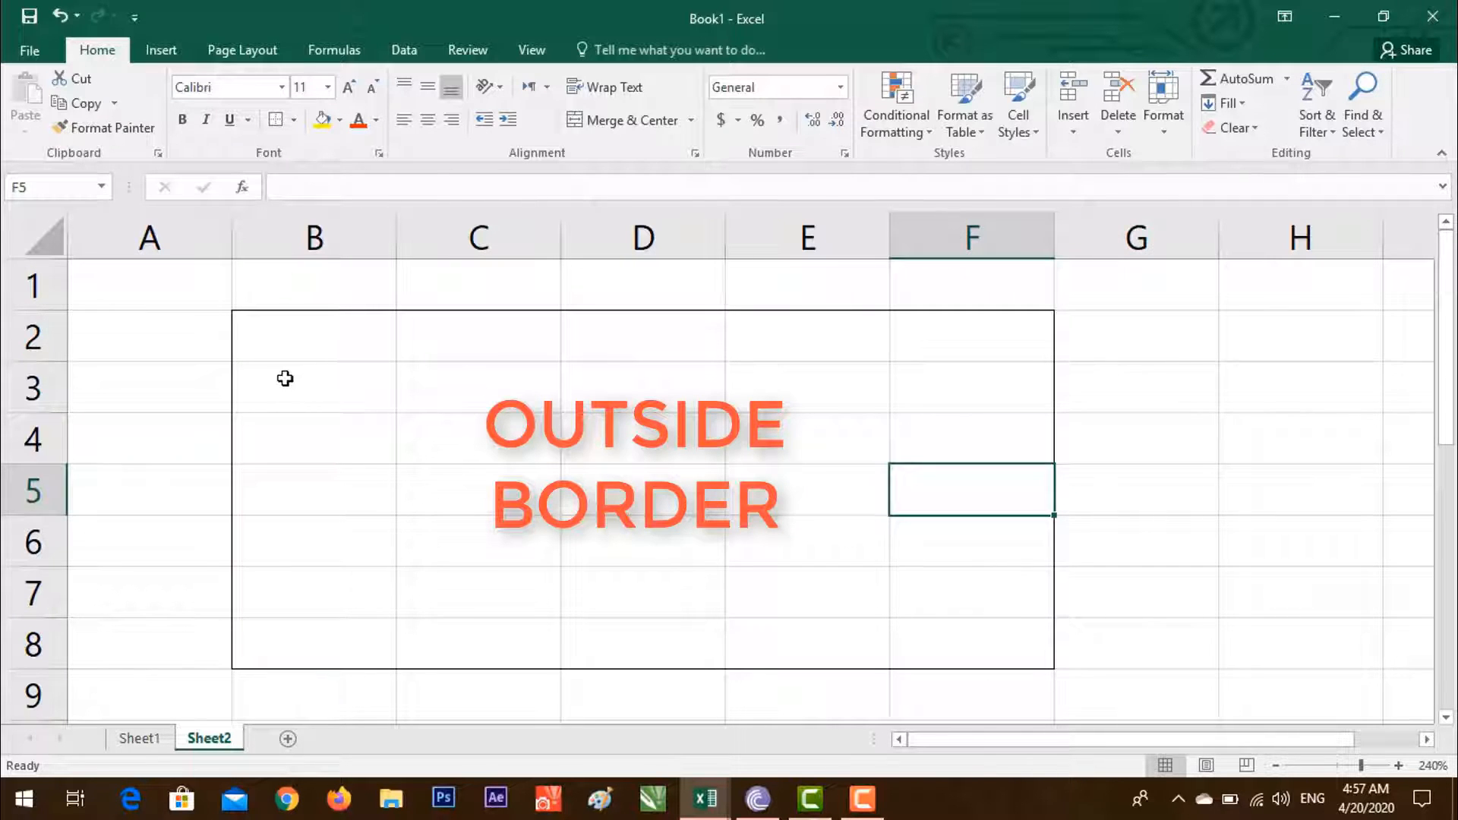
pyautogui.click(283, 378)
pyautogui.click(500, 386)
pyautogui.click(764, 384)
pyautogui.click(991, 410)
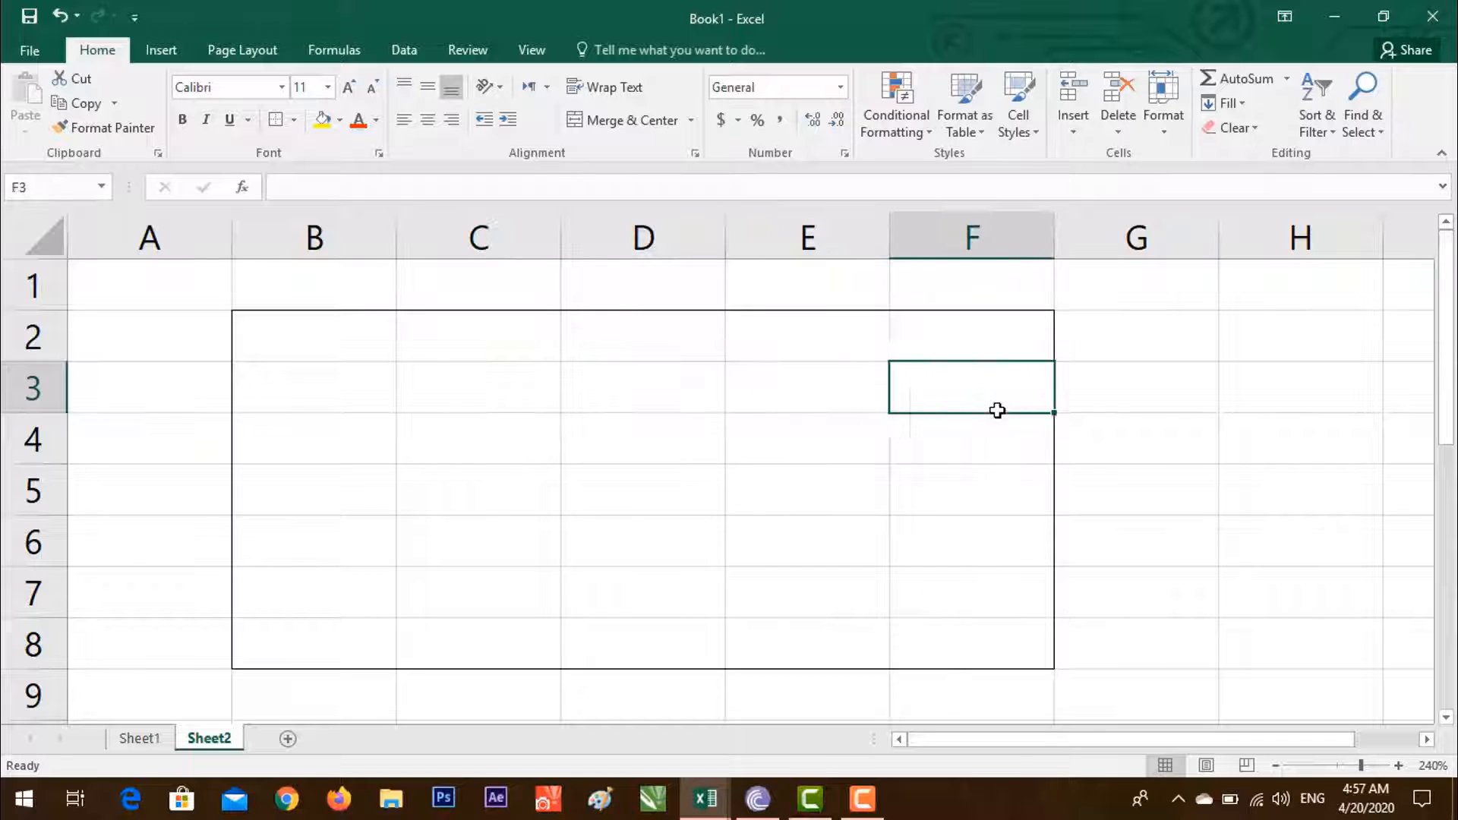
pyautogui.press('Down')
pyautogui.press('Down')
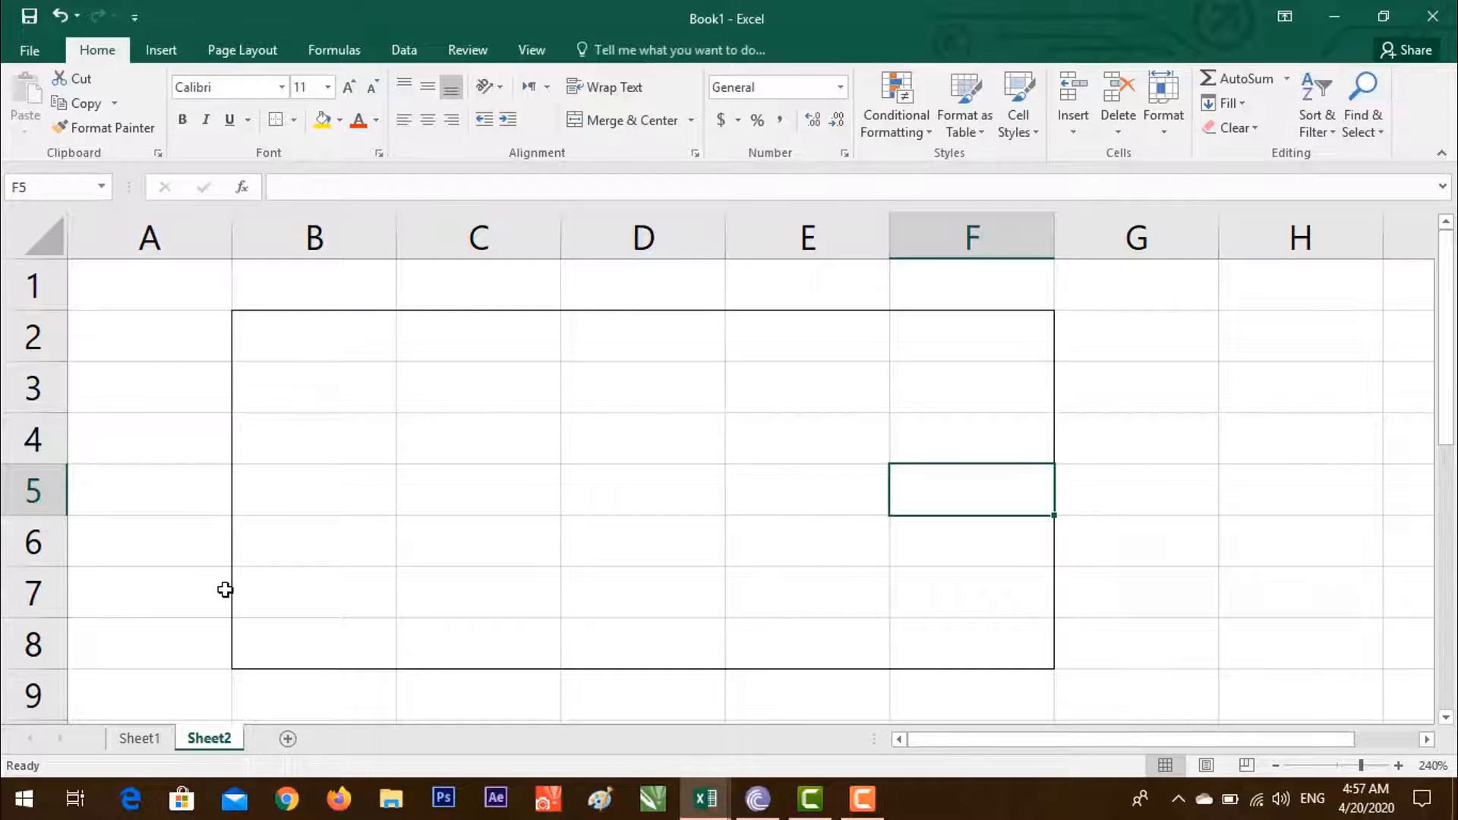
# Step: Clear the outside border from the range A1:G9 with No Border and select cell D4
pyautogui.moveTo(152, 285); pyautogui.dragTo(1218, 693)
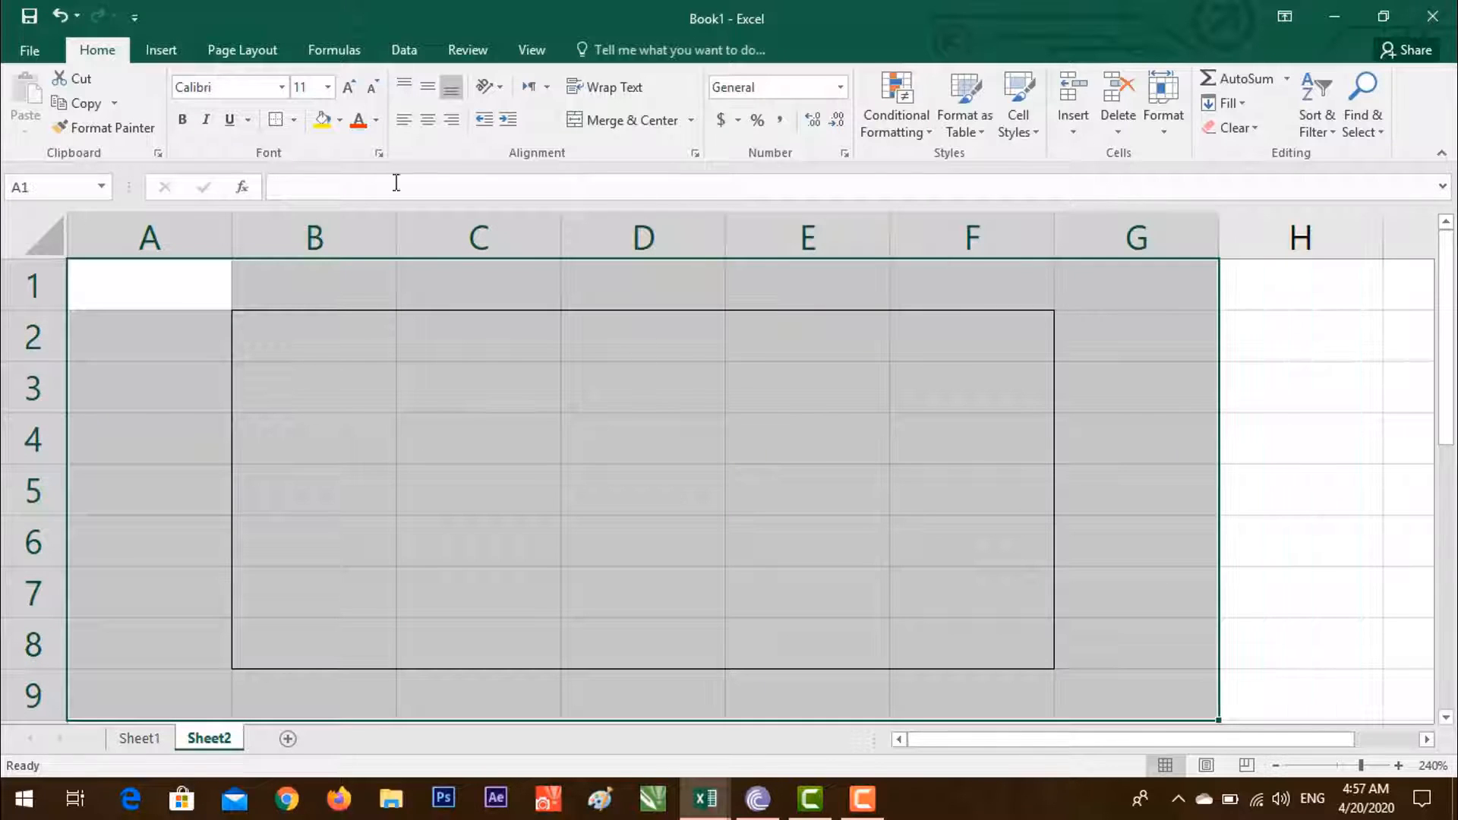
pyautogui.click(293, 120)
pyautogui.click(319, 285)
pyautogui.click(606, 431)
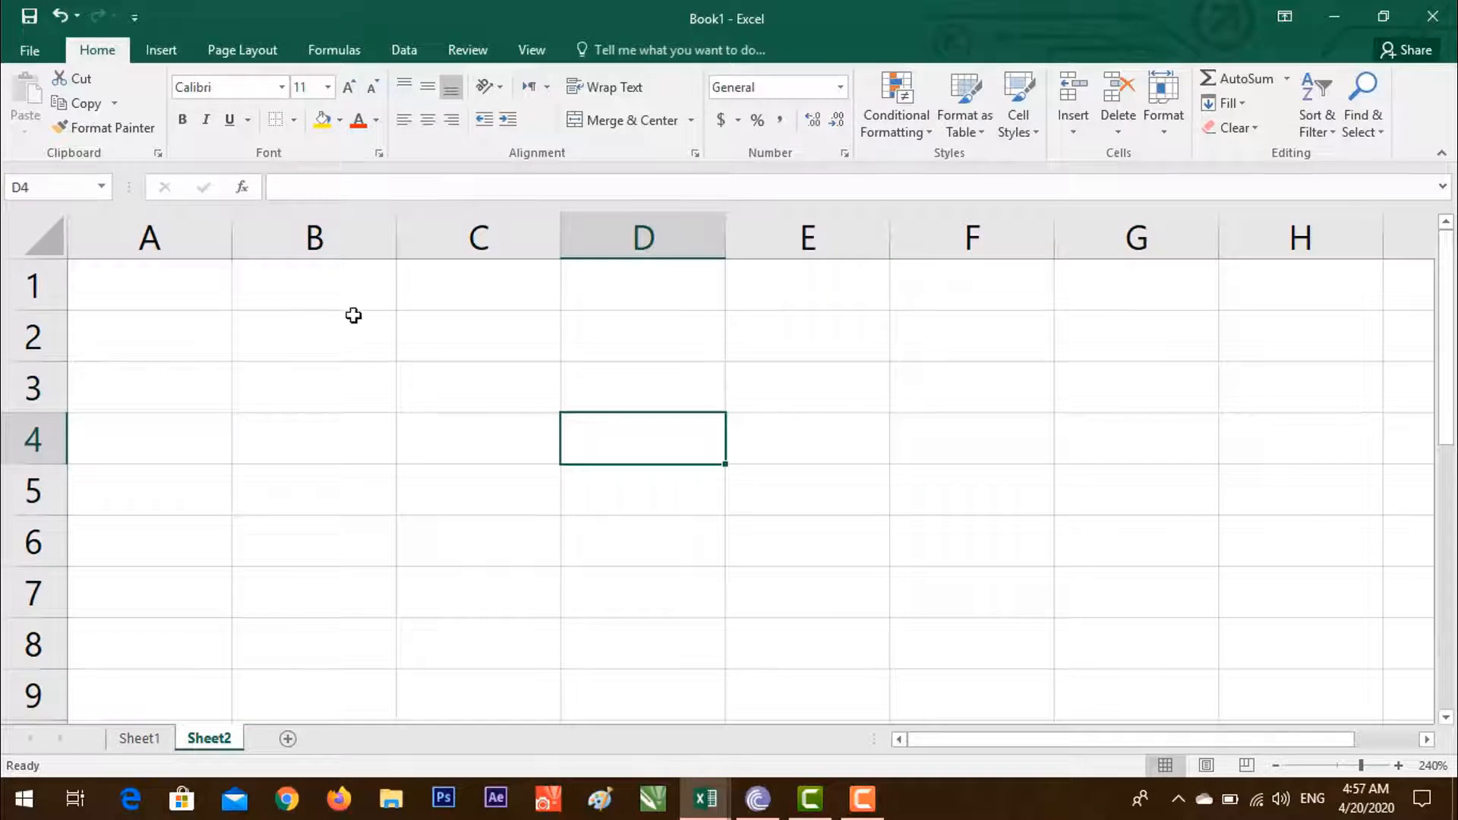
# Step: Apply an outside border to the range B2:F9 and remove it by clearing the borders of the surrounding cells in columns A to G
pyautogui.moveTo(316, 319); pyautogui.dragTo(1038, 674)
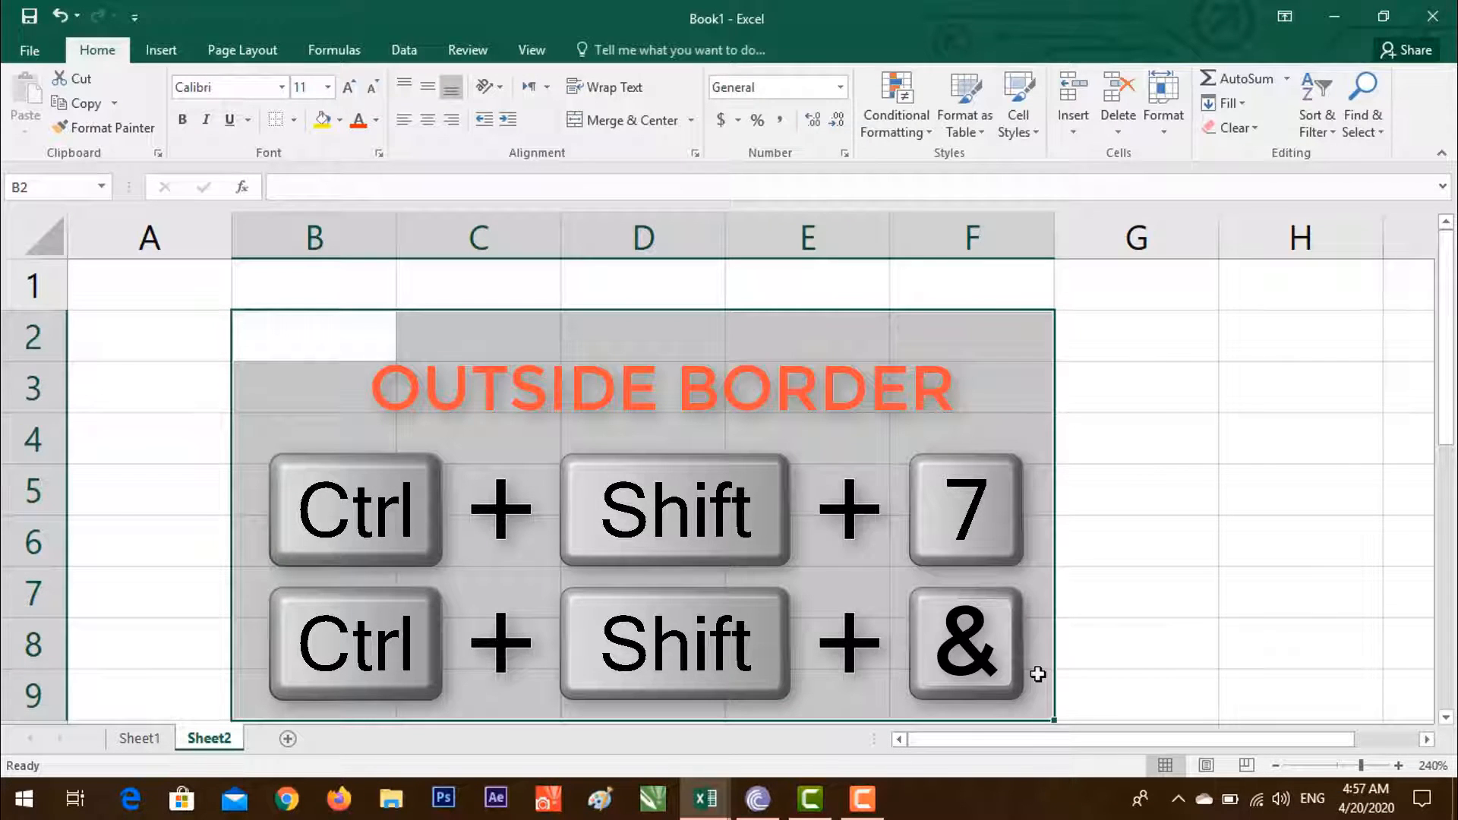
pyautogui.click(1162, 541)
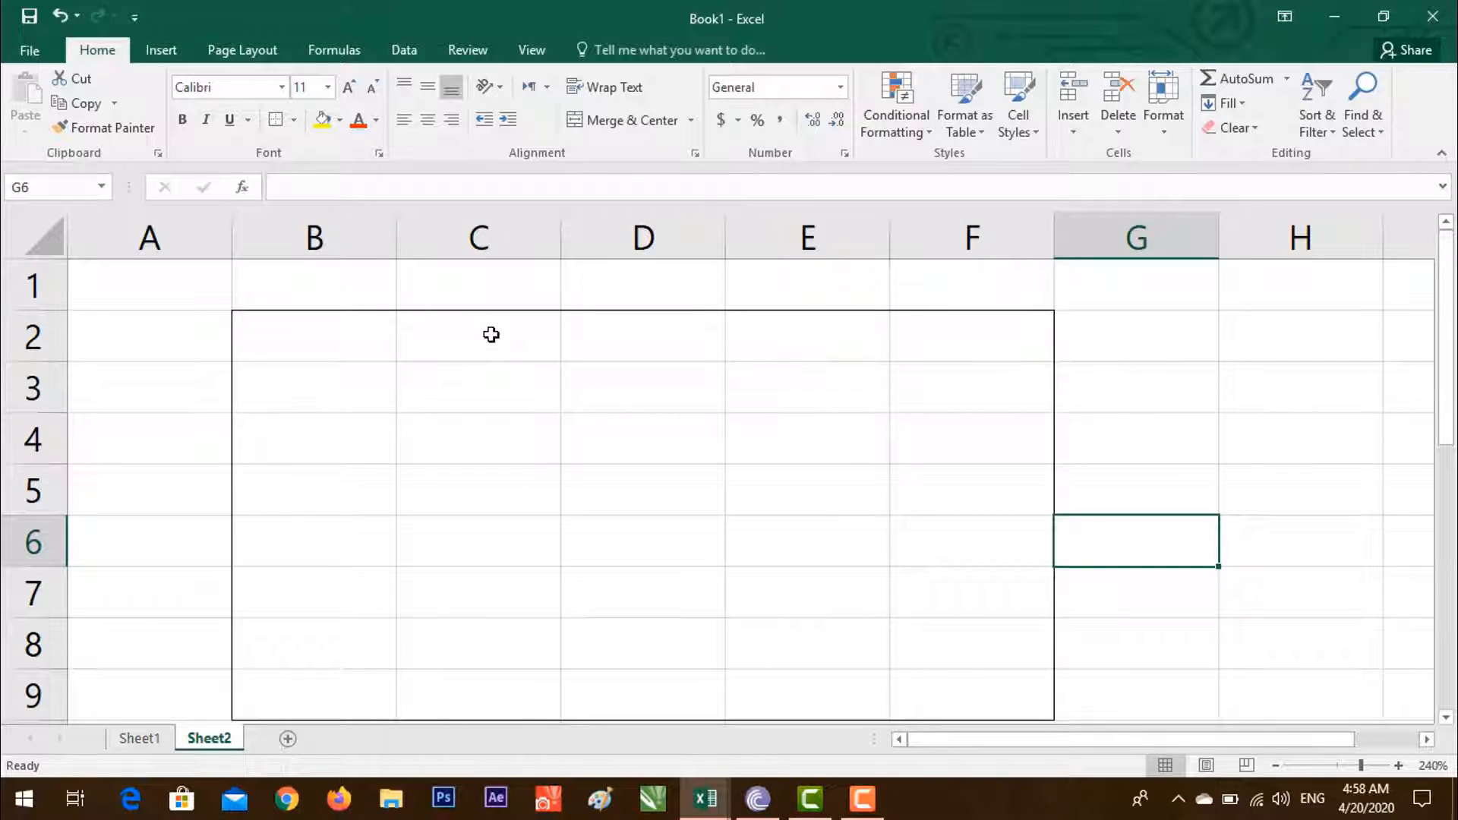
pyautogui.moveTo(159, 293); pyautogui.dragTo(1198, 521)
pyautogui.scroll(2, 1446, 472)
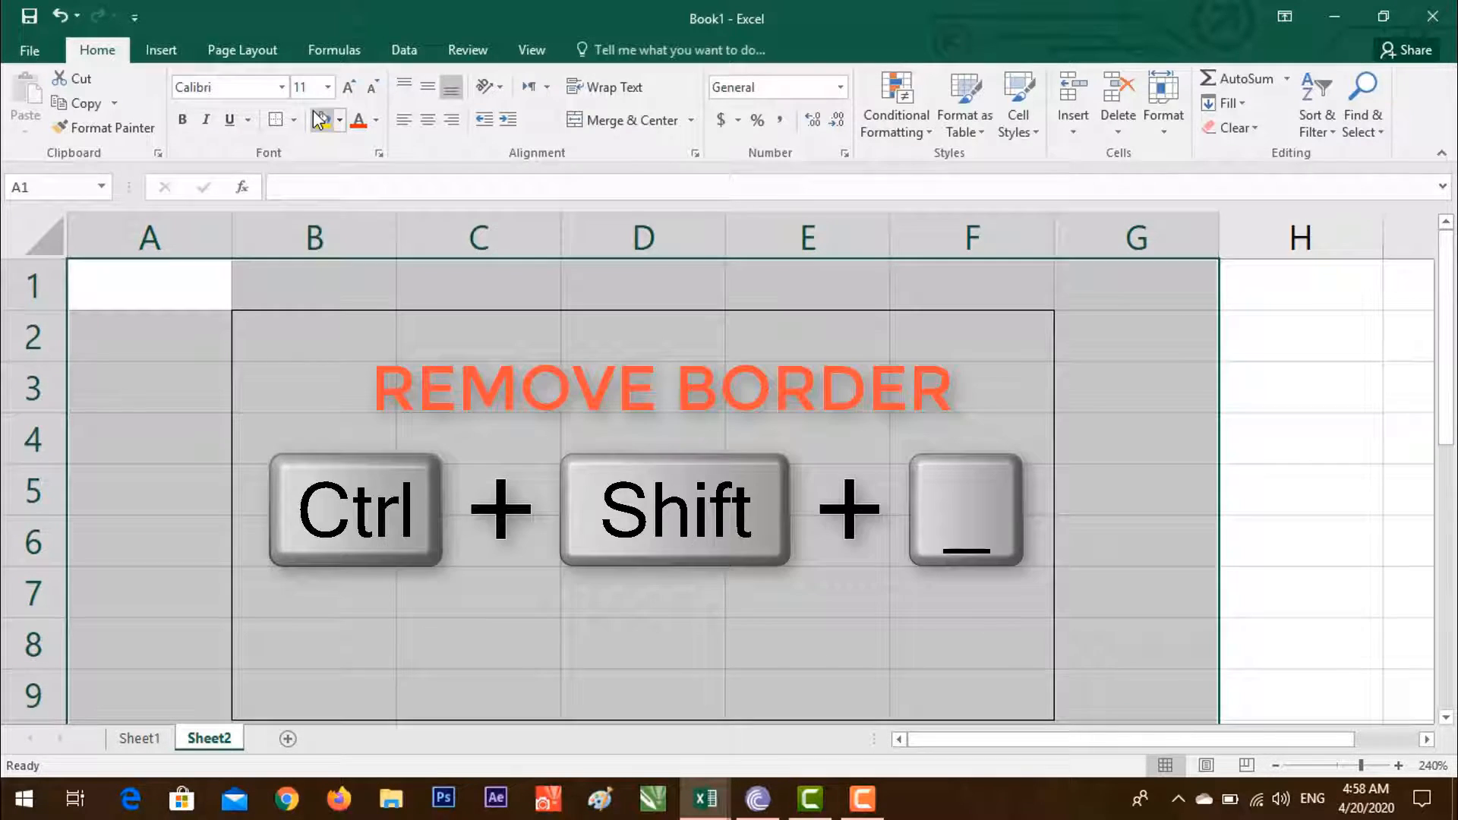
pyautogui.hotkey('ctrl', 'shift', '-')
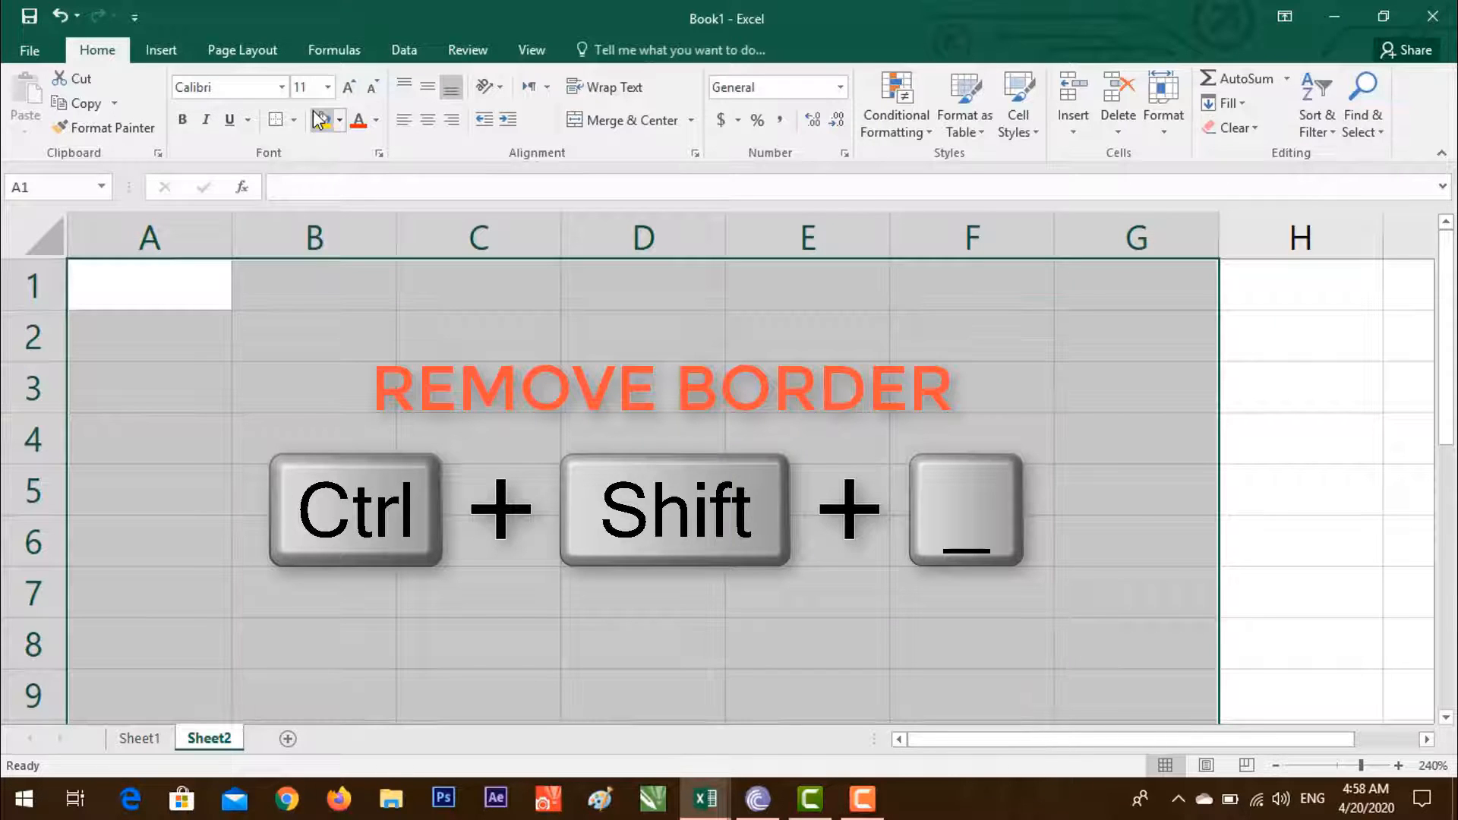
pyautogui.click(345, 319)
# Step: Apply Thick Outside Borders to the range B2:F7 and select cell E3 inside it to view the outline
pyautogui.click(293, 119)
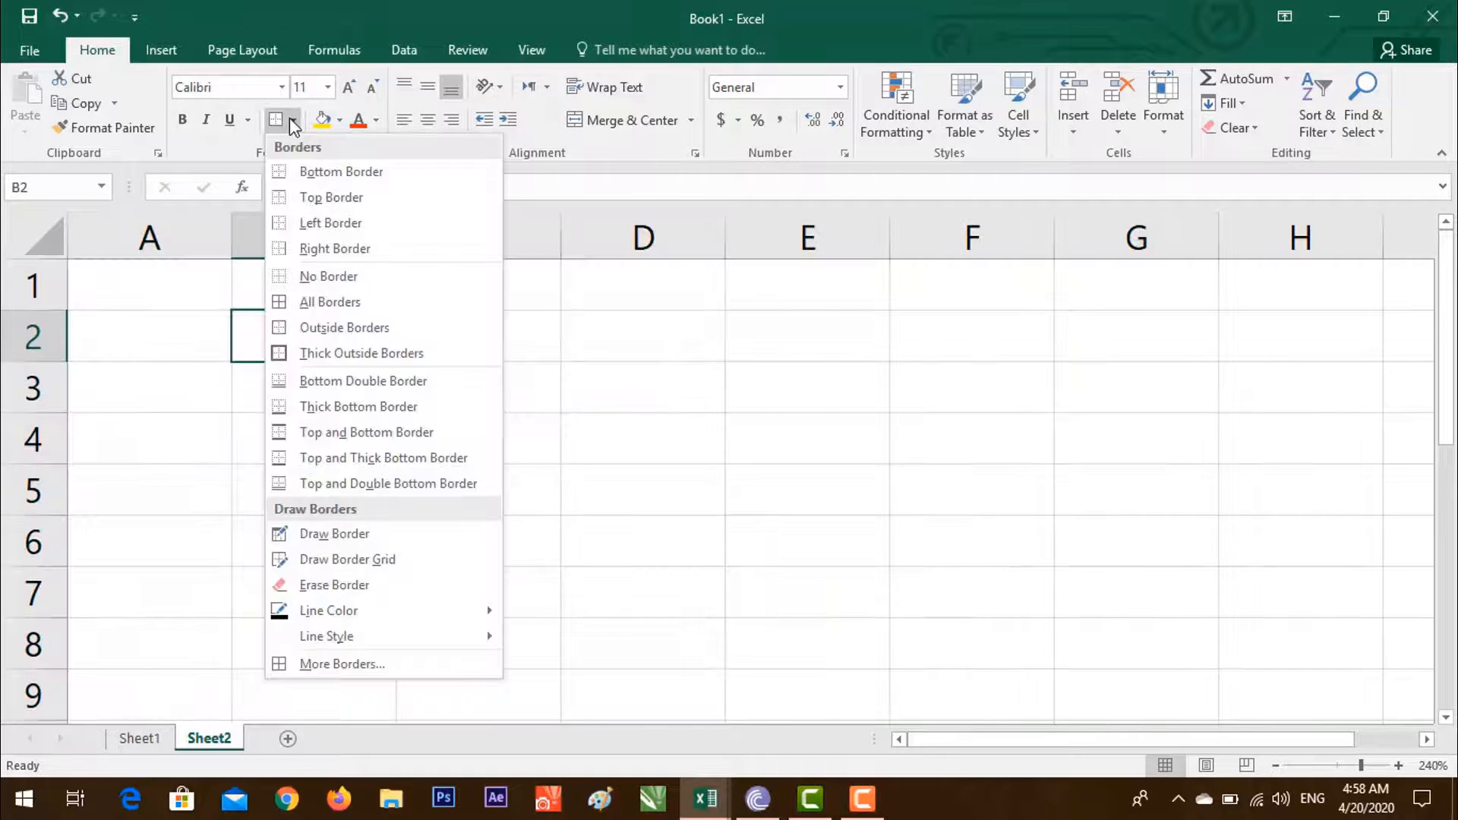
pyautogui.click(785, 370)
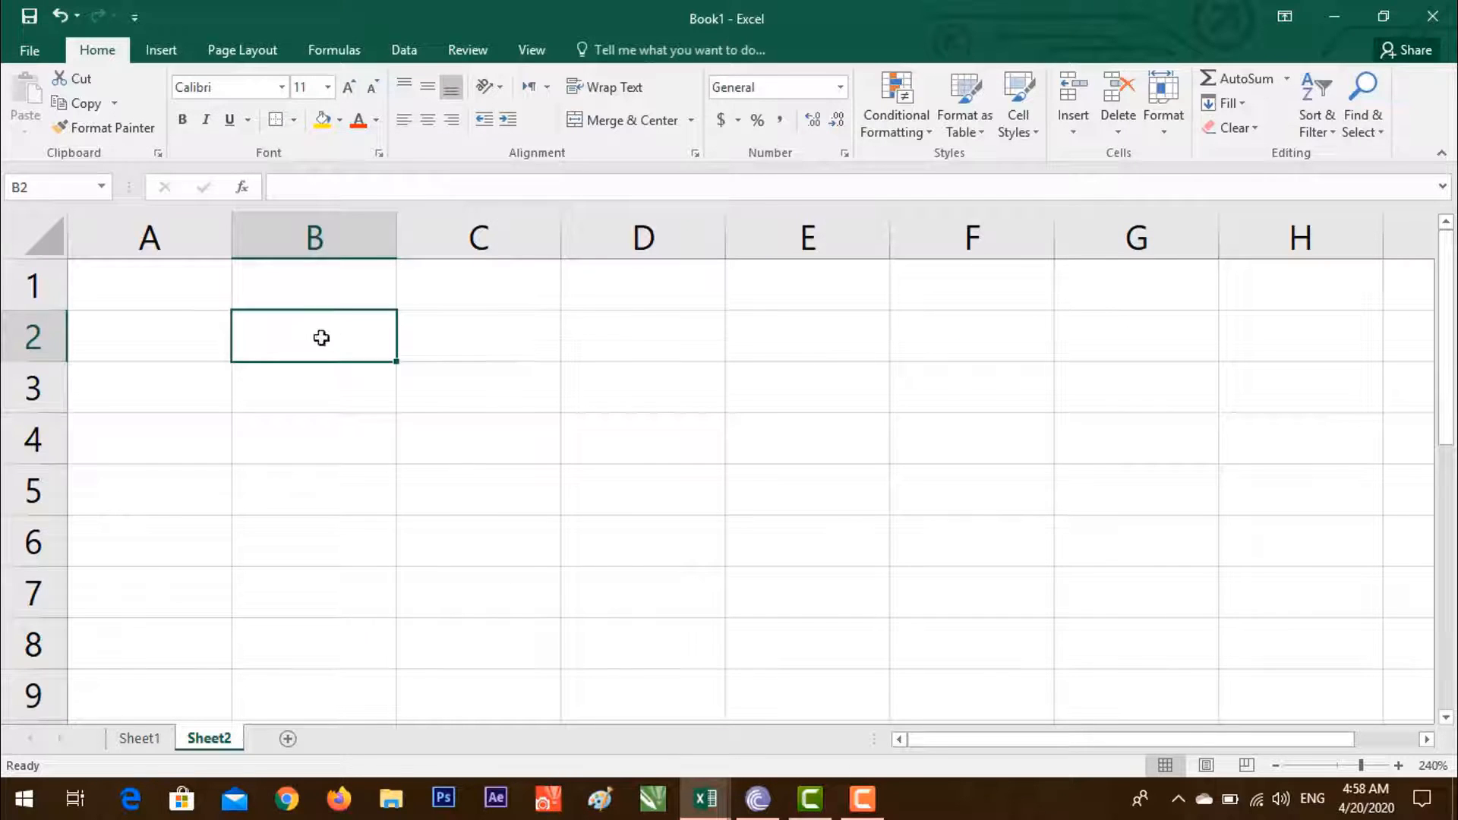
pyautogui.moveTo(319, 335); pyautogui.dragTo(1042, 603)
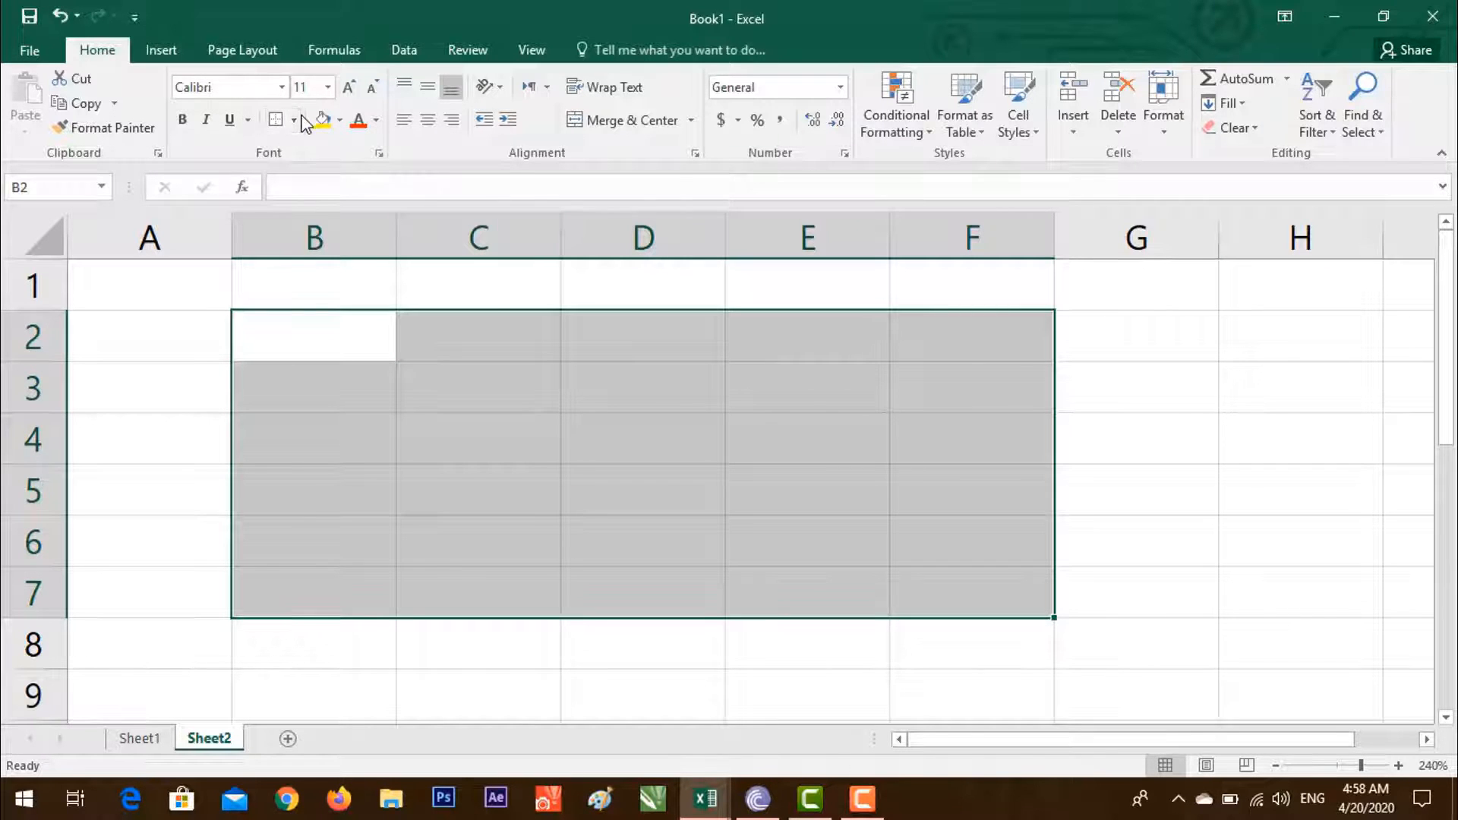
pyautogui.click(294, 119)
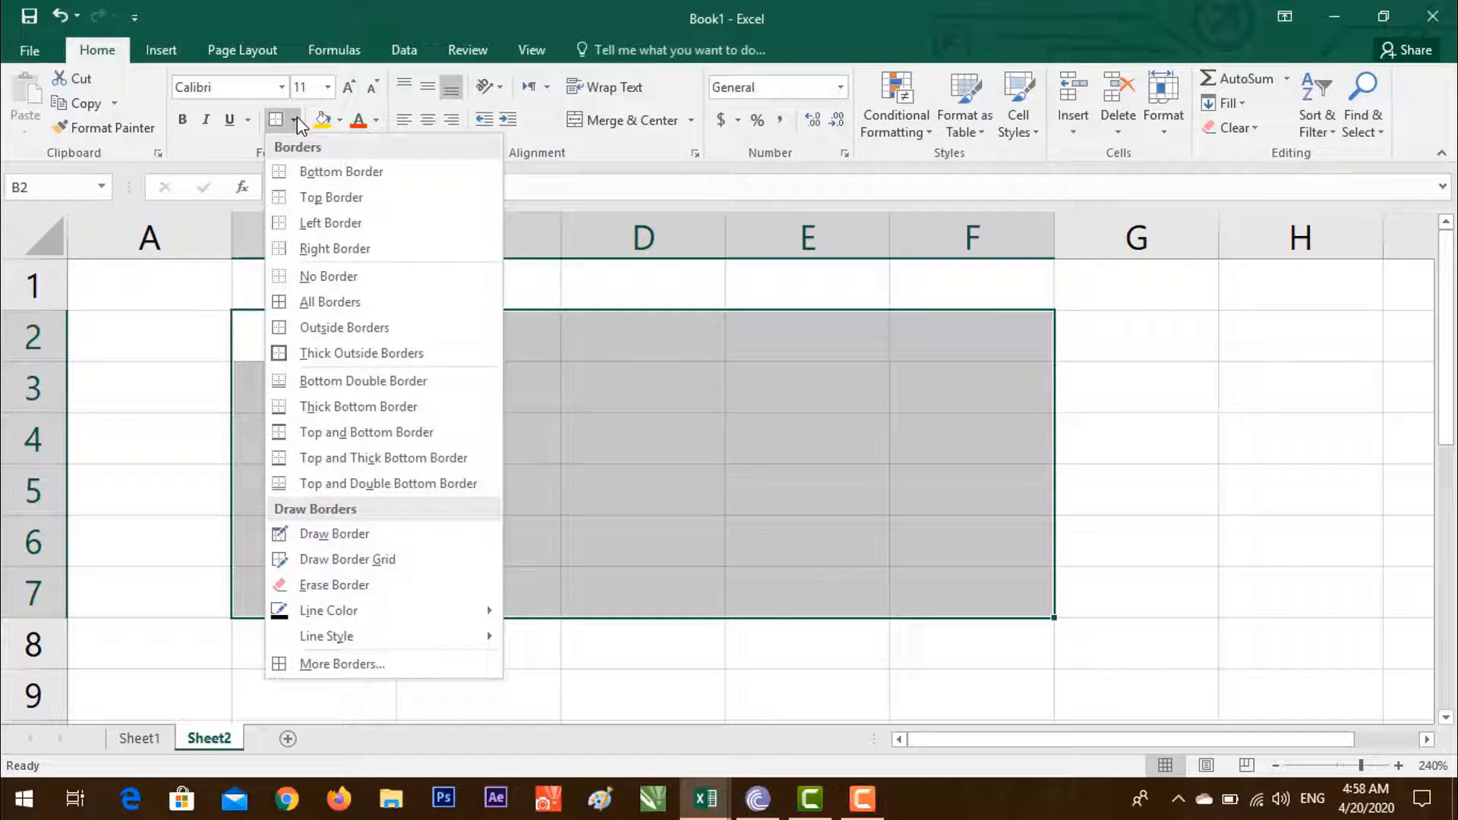
pyautogui.click(345, 354)
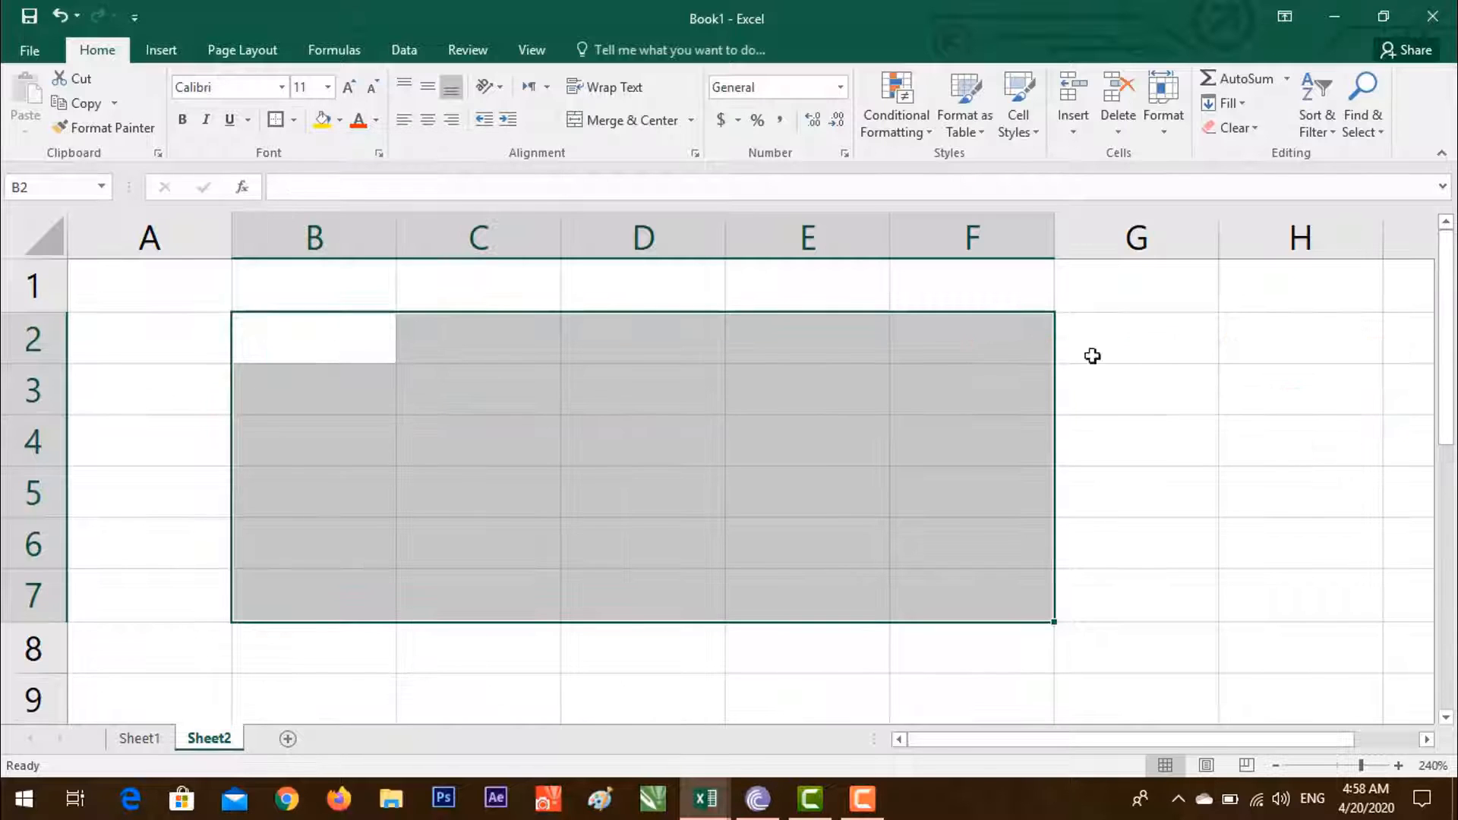
pyautogui.click(1227, 352)
pyautogui.press('Left')
pyautogui.press('Left')
pyautogui.press('Left')
pyautogui.press('Down')
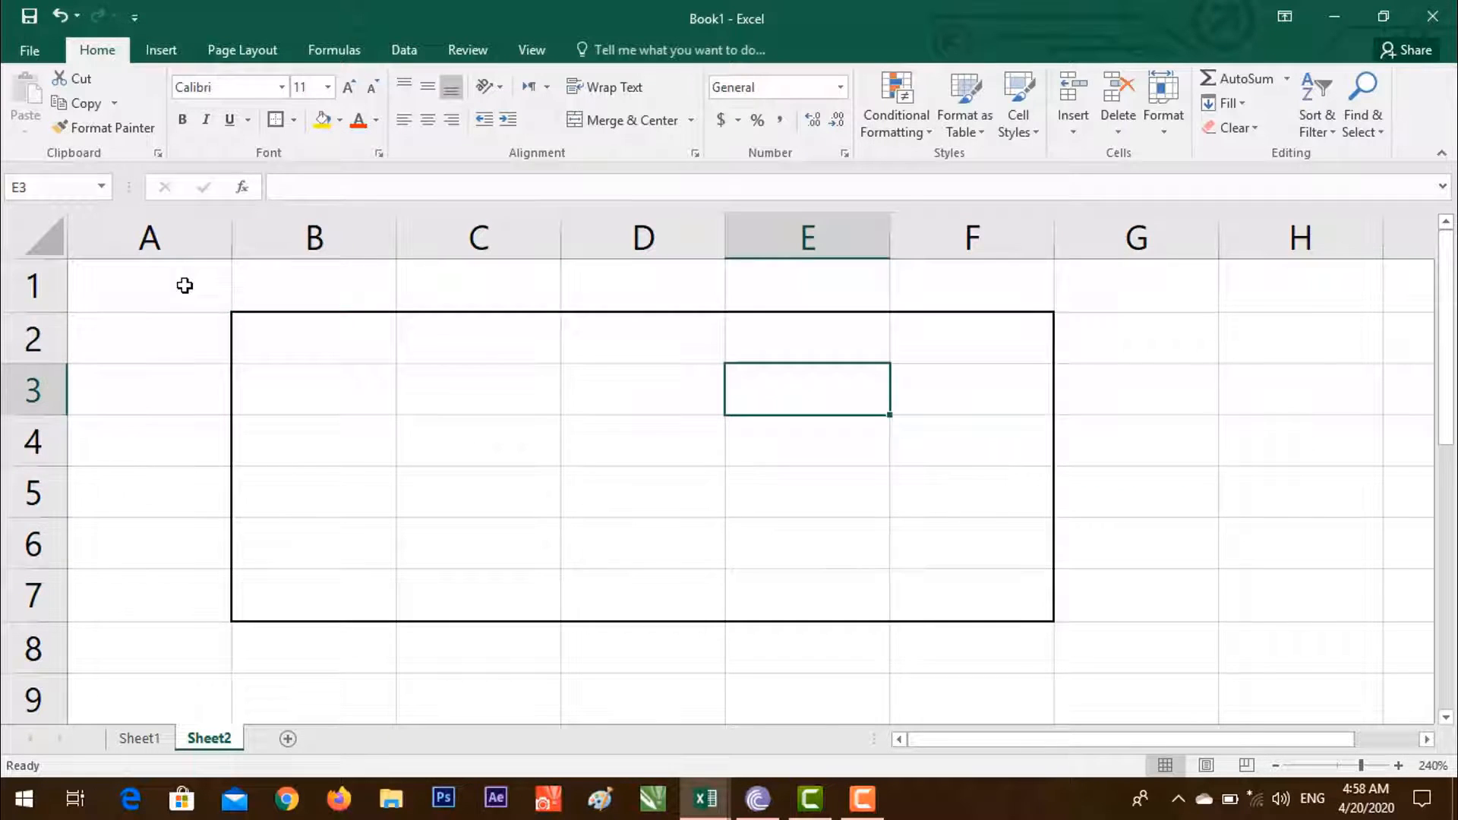
# Step: Remove the thick outline by clearing all borders from the surrounding cells in columns A to H
pyautogui.moveTo(184, 286); pyautogui.dragTo(1223, 681)
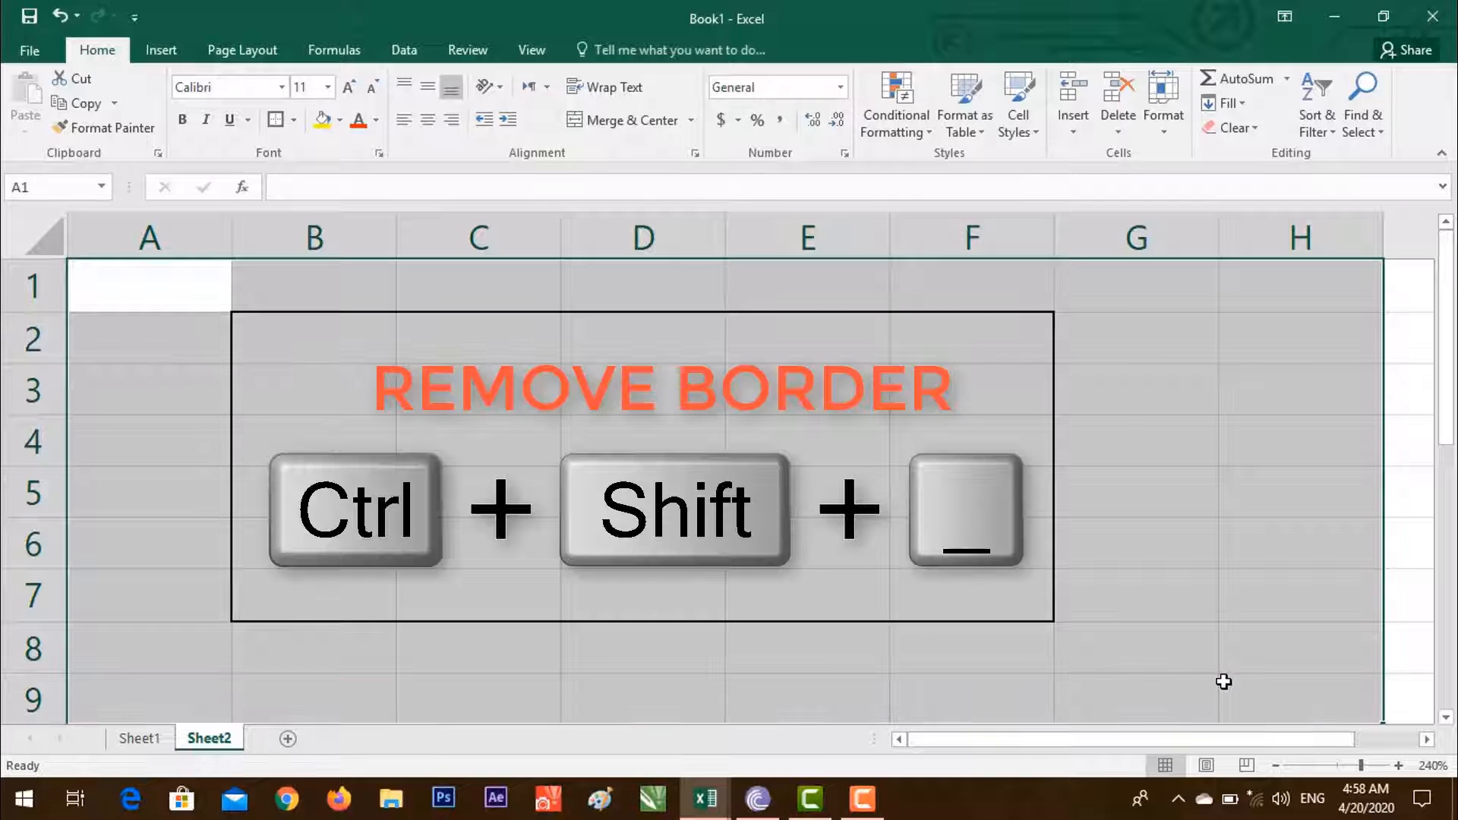
pyautogui.hotkey('ctrl', 'shift', '_')
pyautogui.click(119, 281)
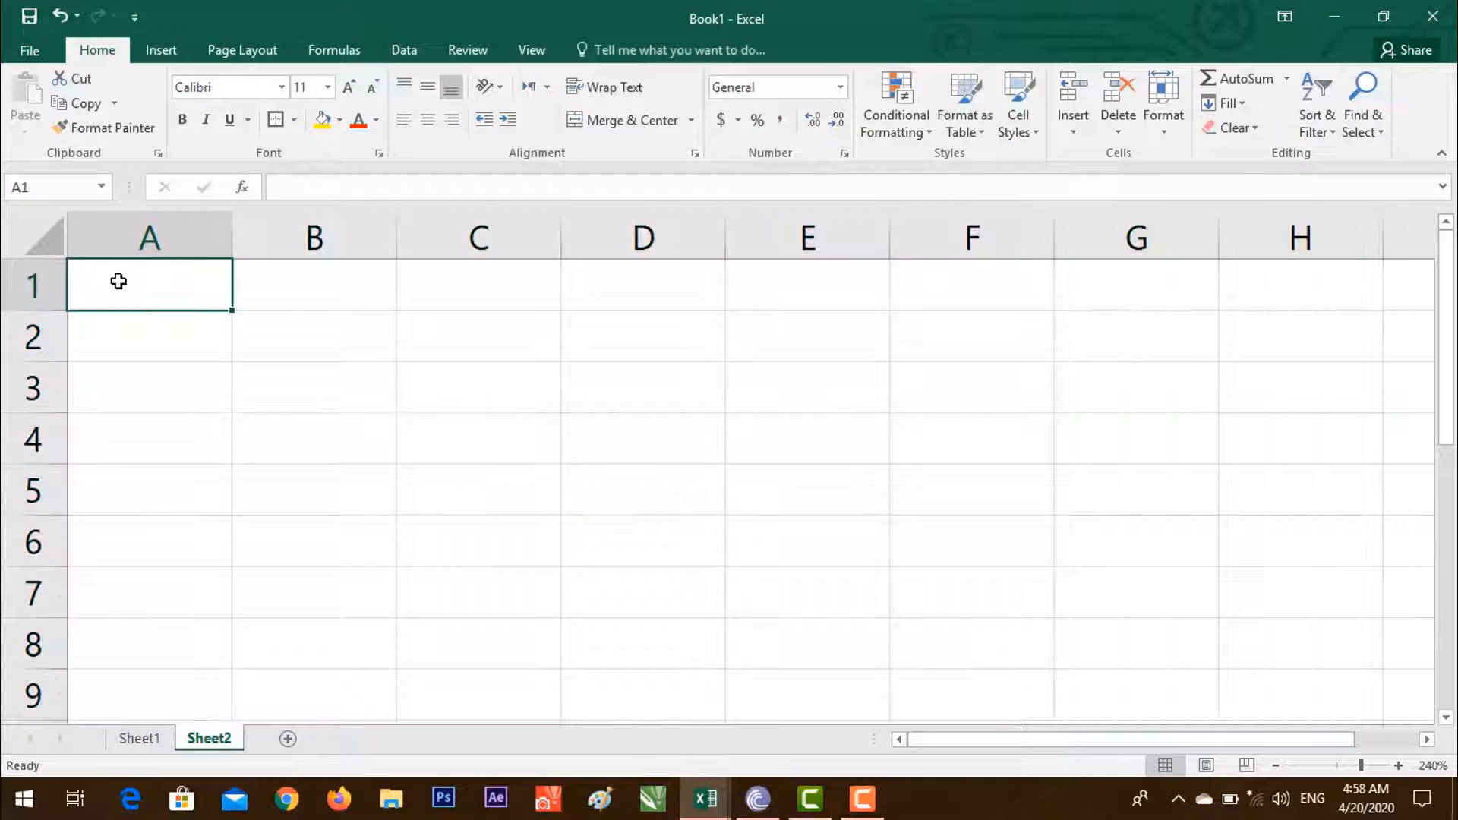
# Step: Try Thick Bottom Border on the range B2:E8, view it with cell F3 selected, and undo it
pyautogui.moveTo(291, 322); pyautogui.dragTo(828, 646)
pyautogui.click(294, 119)
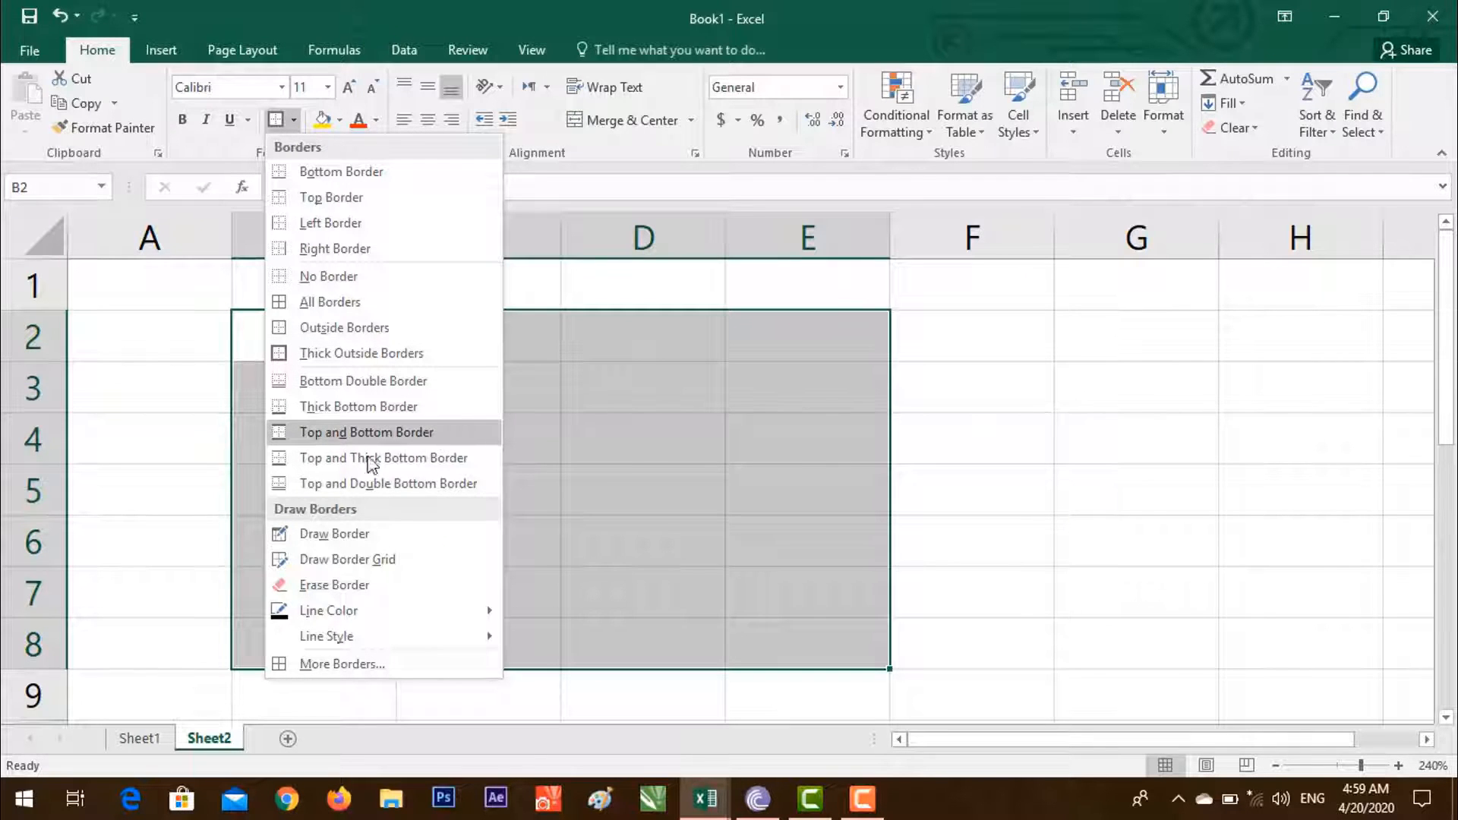
pyautogui.click(352, 407)
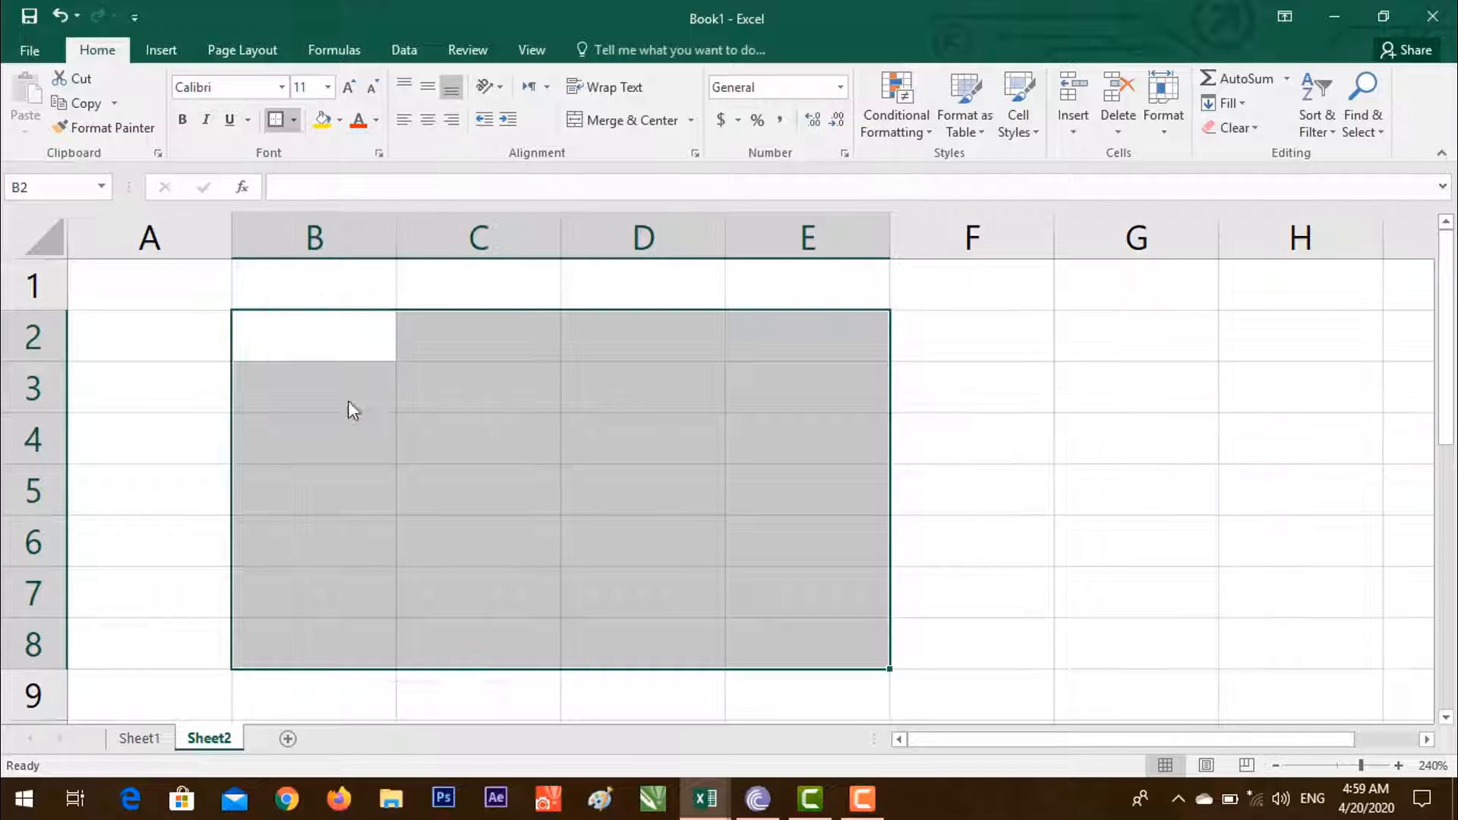
pyautogui.click(991, 380)
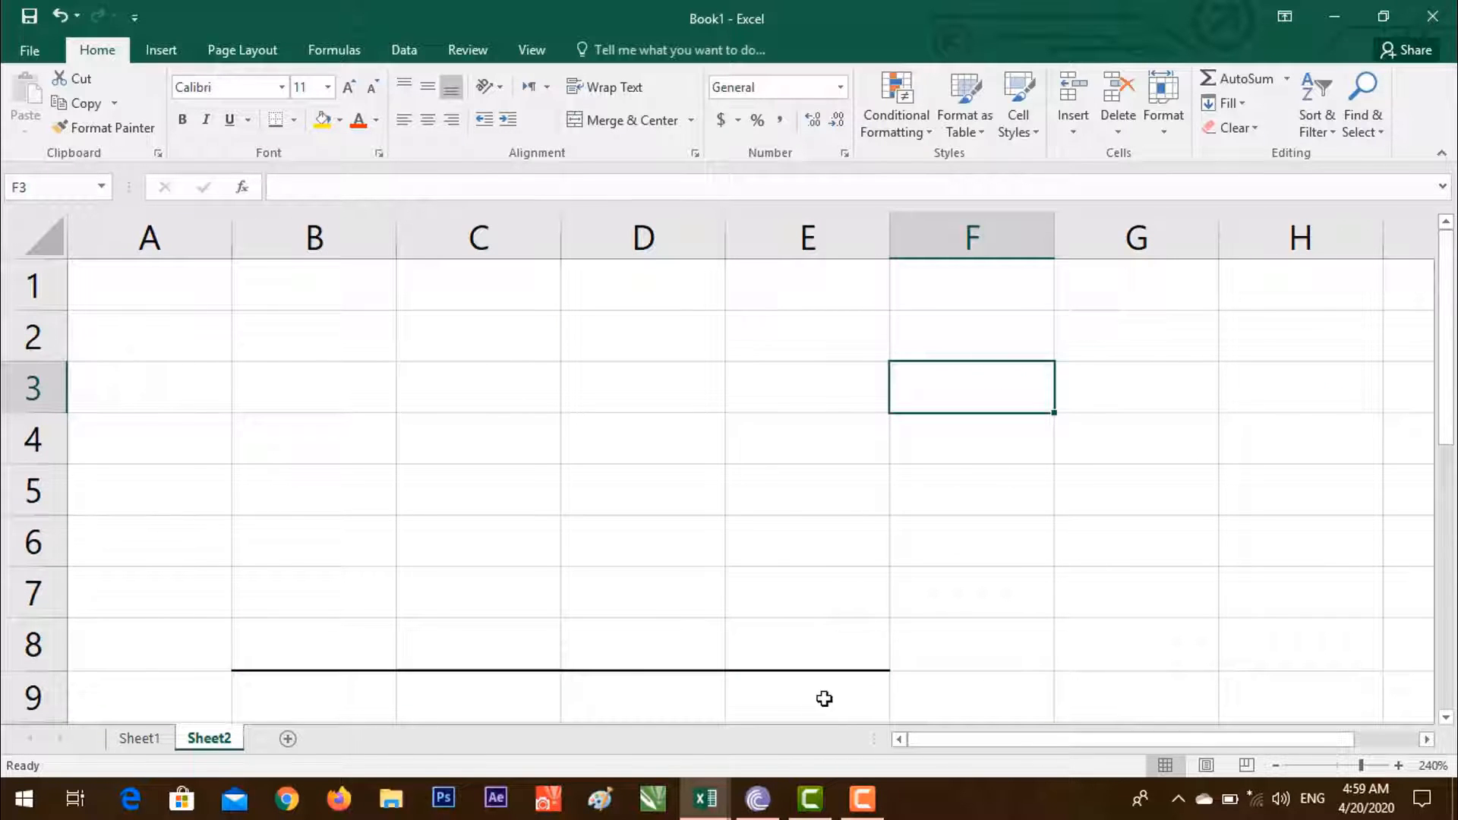
pyautogui.hotkey('ctrl', 'z')
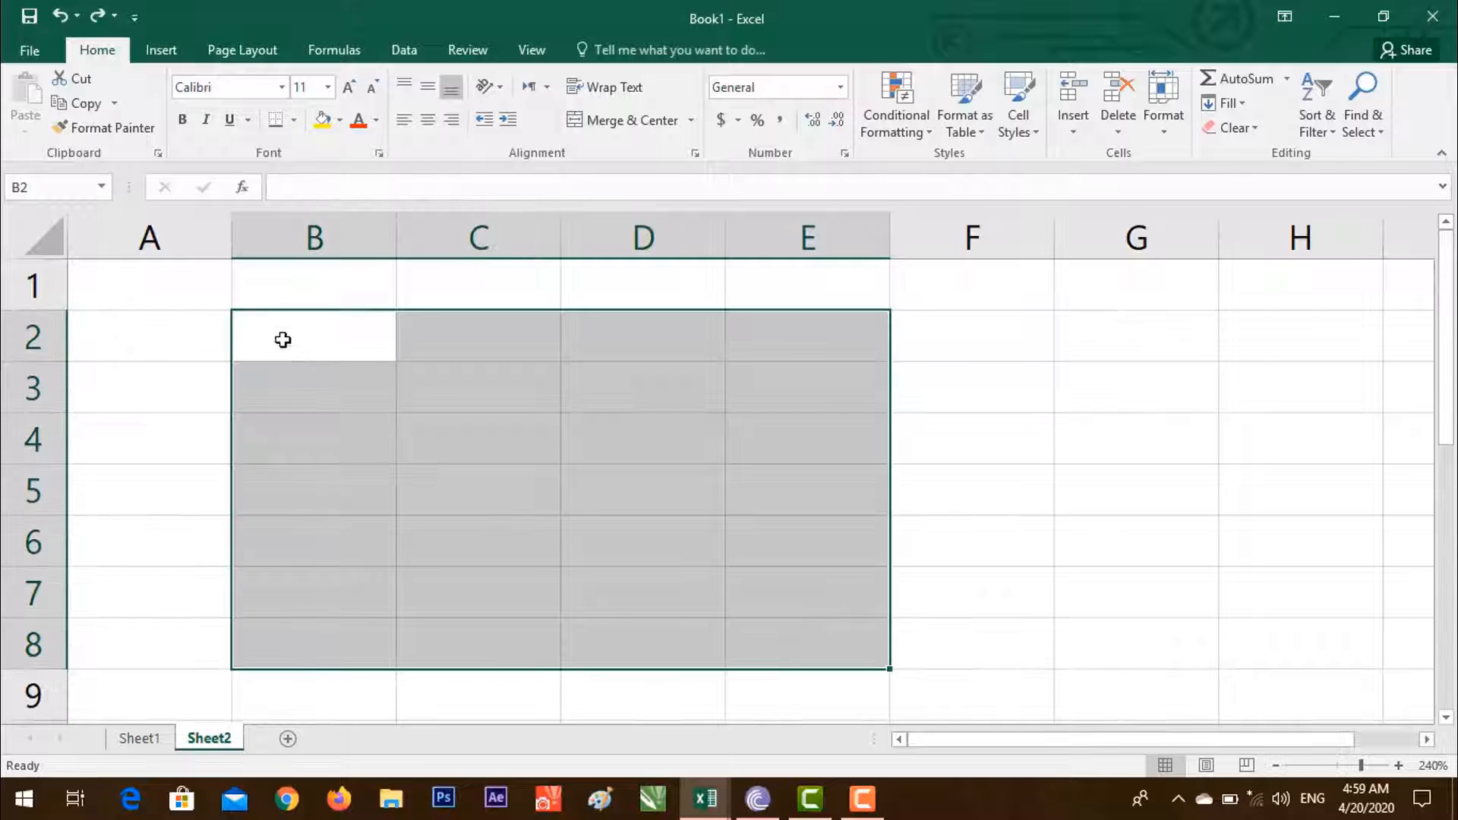
# Step: Try Top and Bottom Border on the range B2:E8, view it with cell G5 selected, and undo it
pyautogui.click(293, 122)
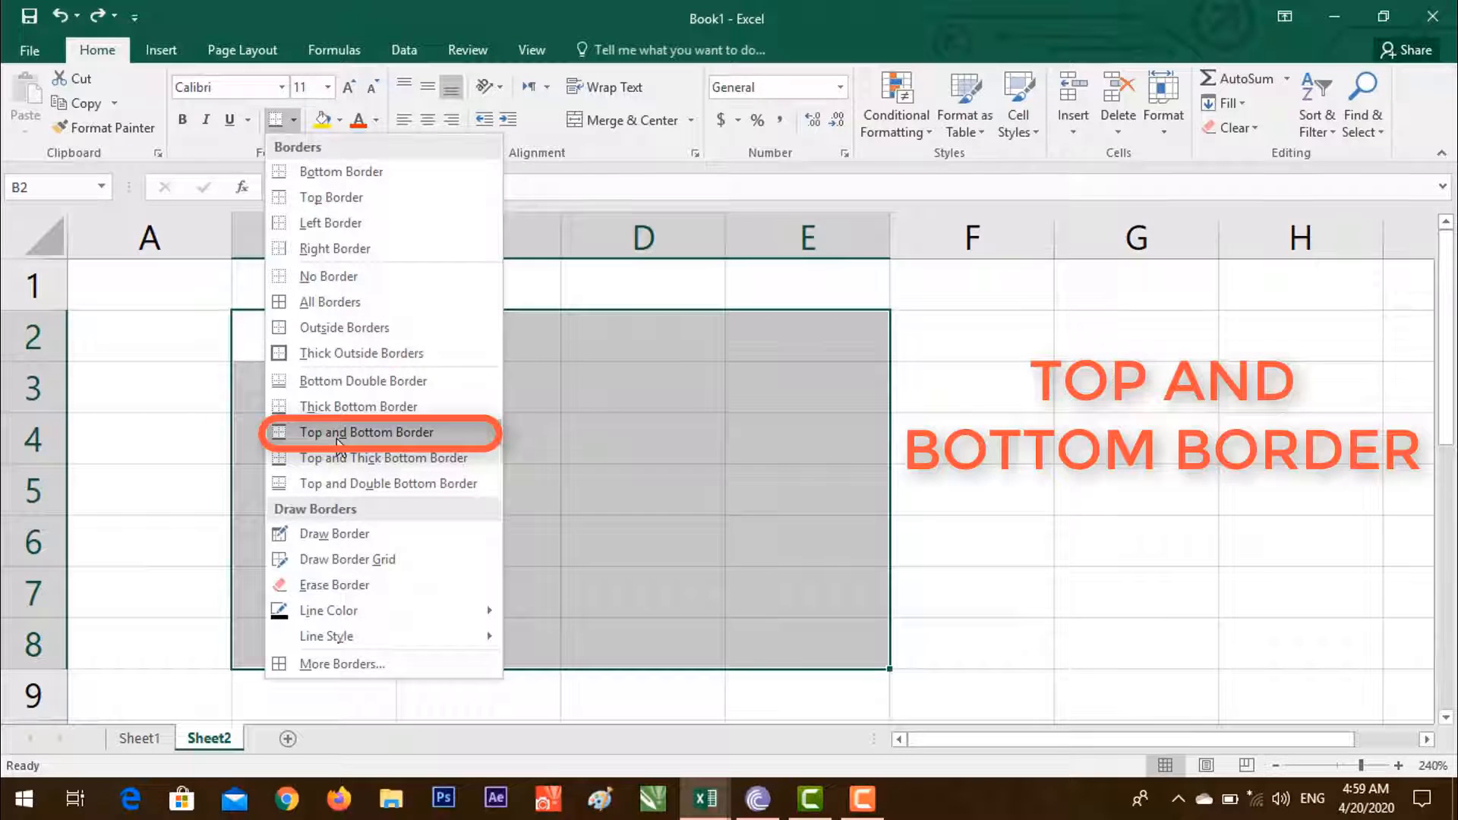
pyautogui.click(339, 433)
pyautogui.click(1091, 471)
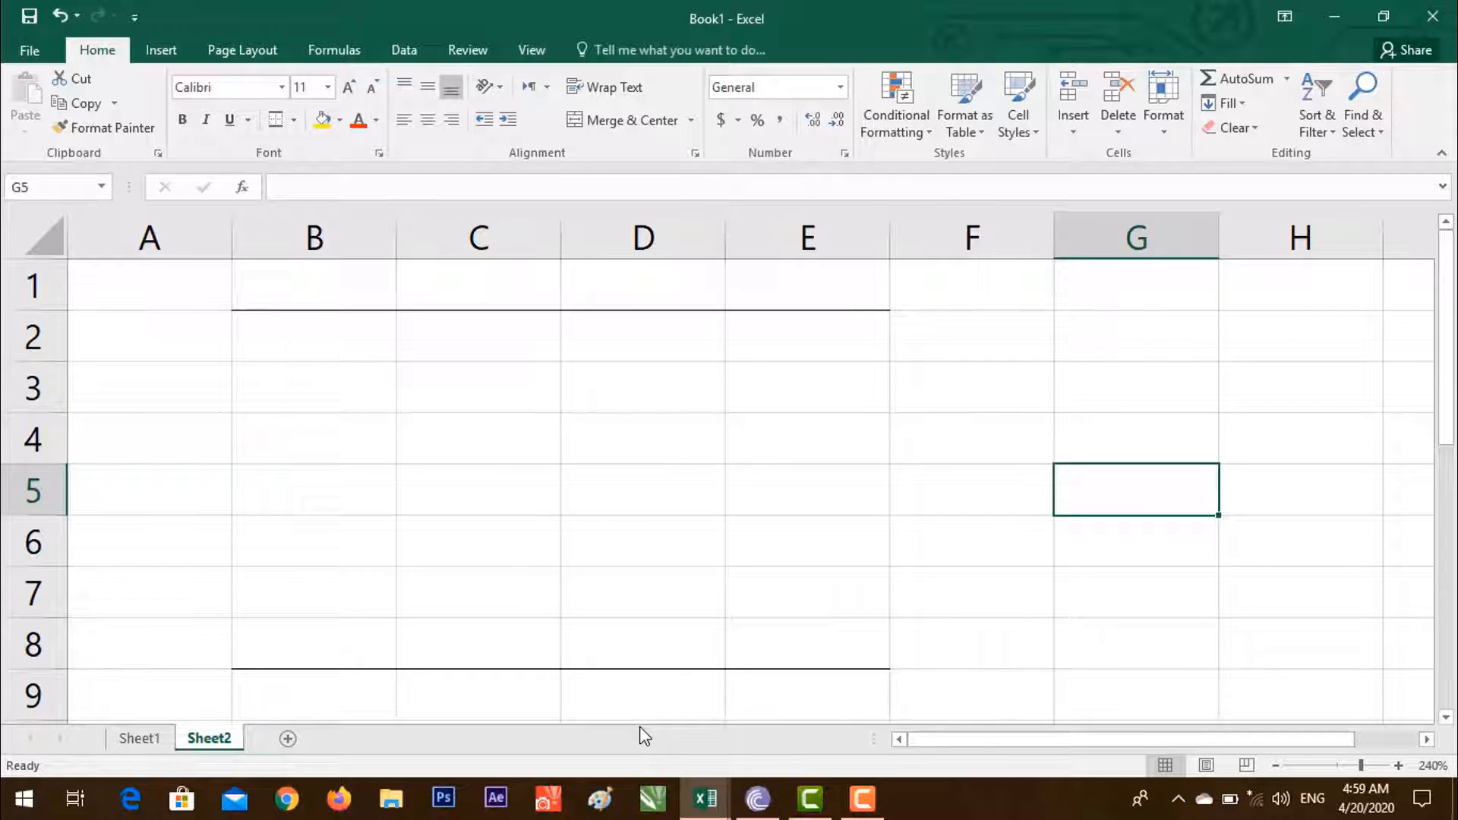
pyautogui.hotkey('ctrl', 'z')
# Step: Try Top and Double Bottom Border on the range B2:E8 and select a cell outside it to view the lines
pyautogui.click(293, 120)
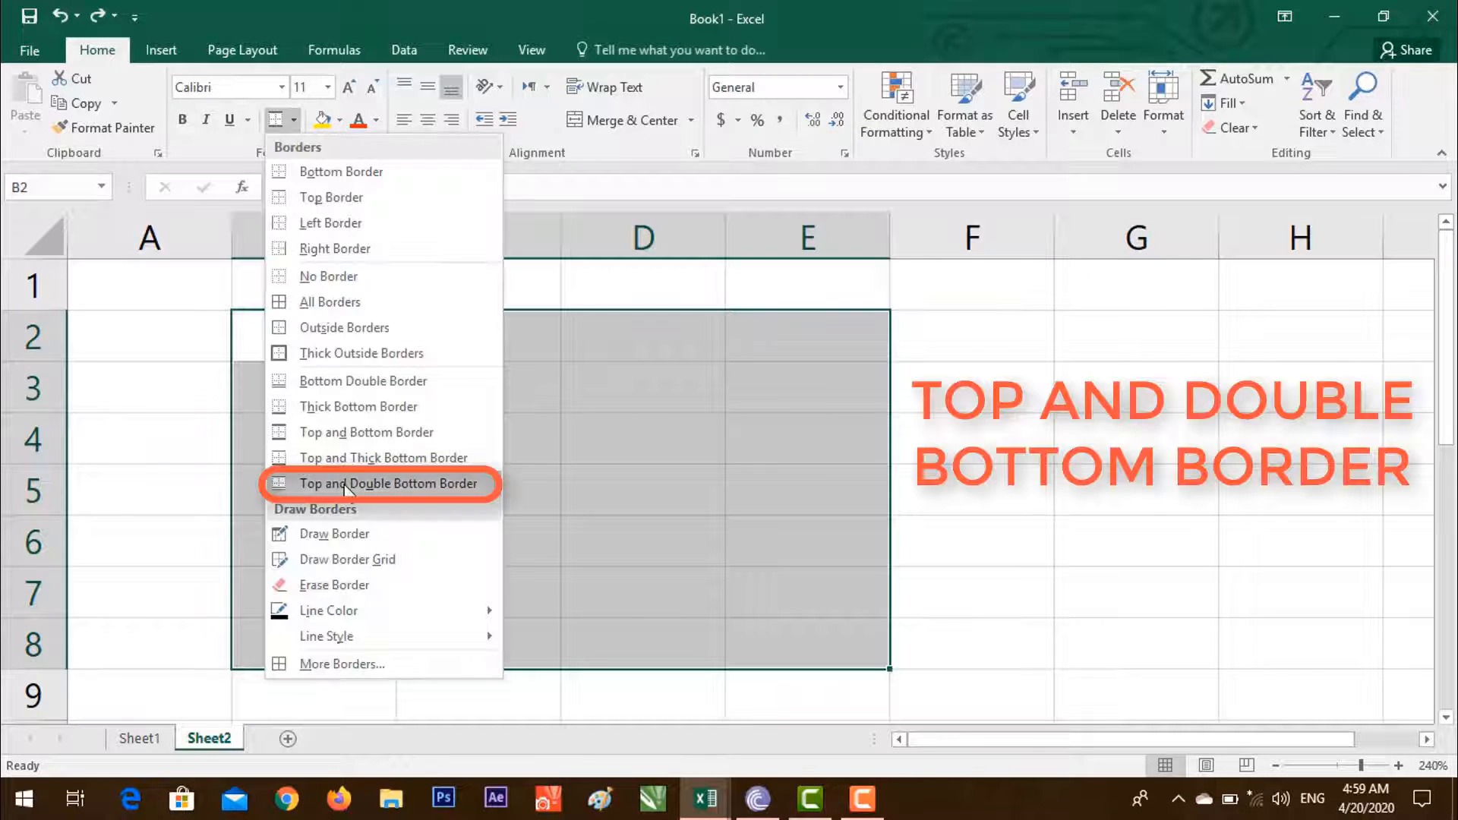
pyautogui.click(346, 484)
pyautogui.click(1075, 540)
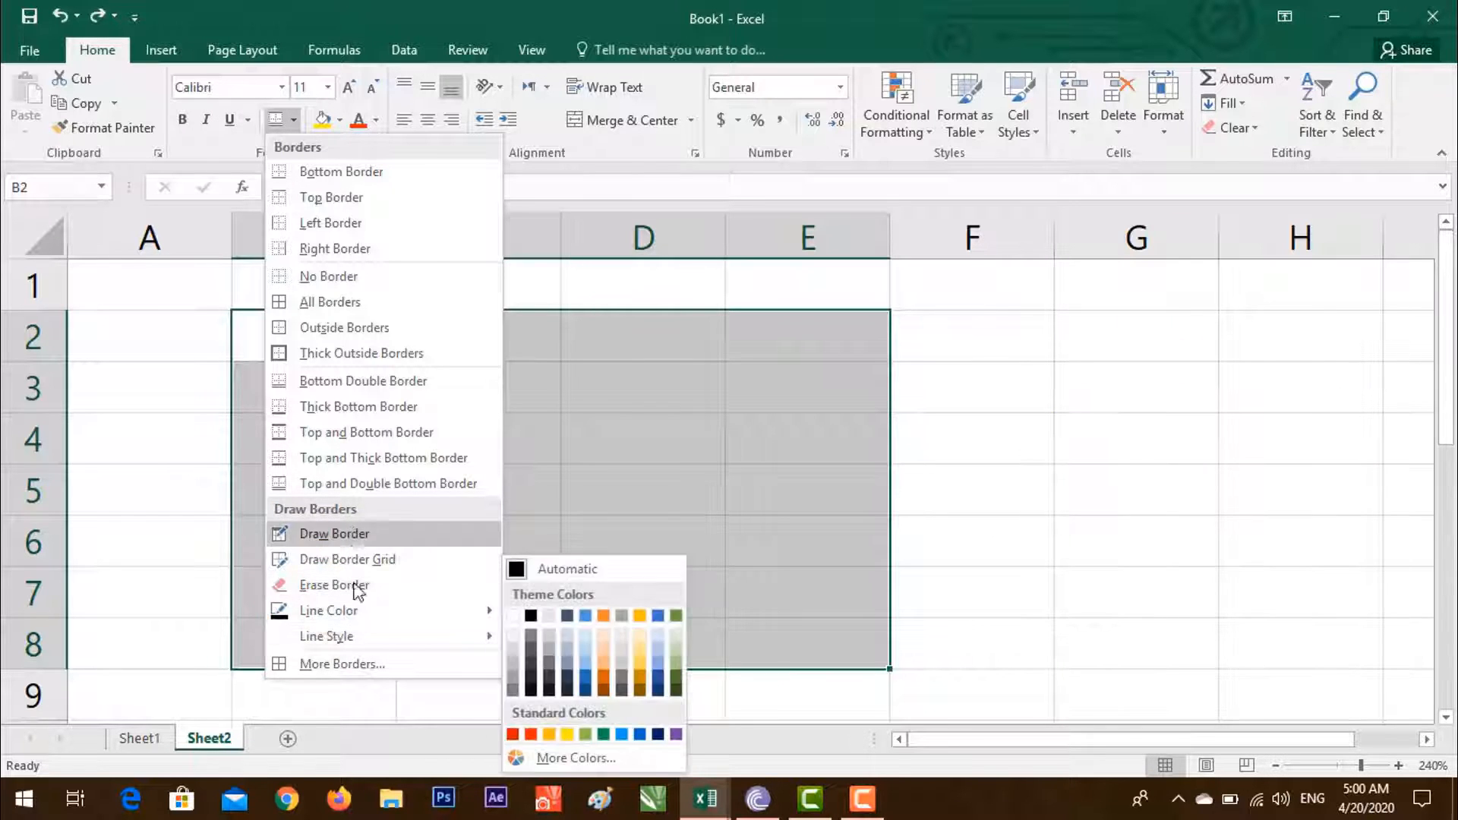
# Step: Use Draw Border to draw a line along the top edge of cells C4:E4
pyautogui.click(620, 483)
pyautogui.click(437, 451)
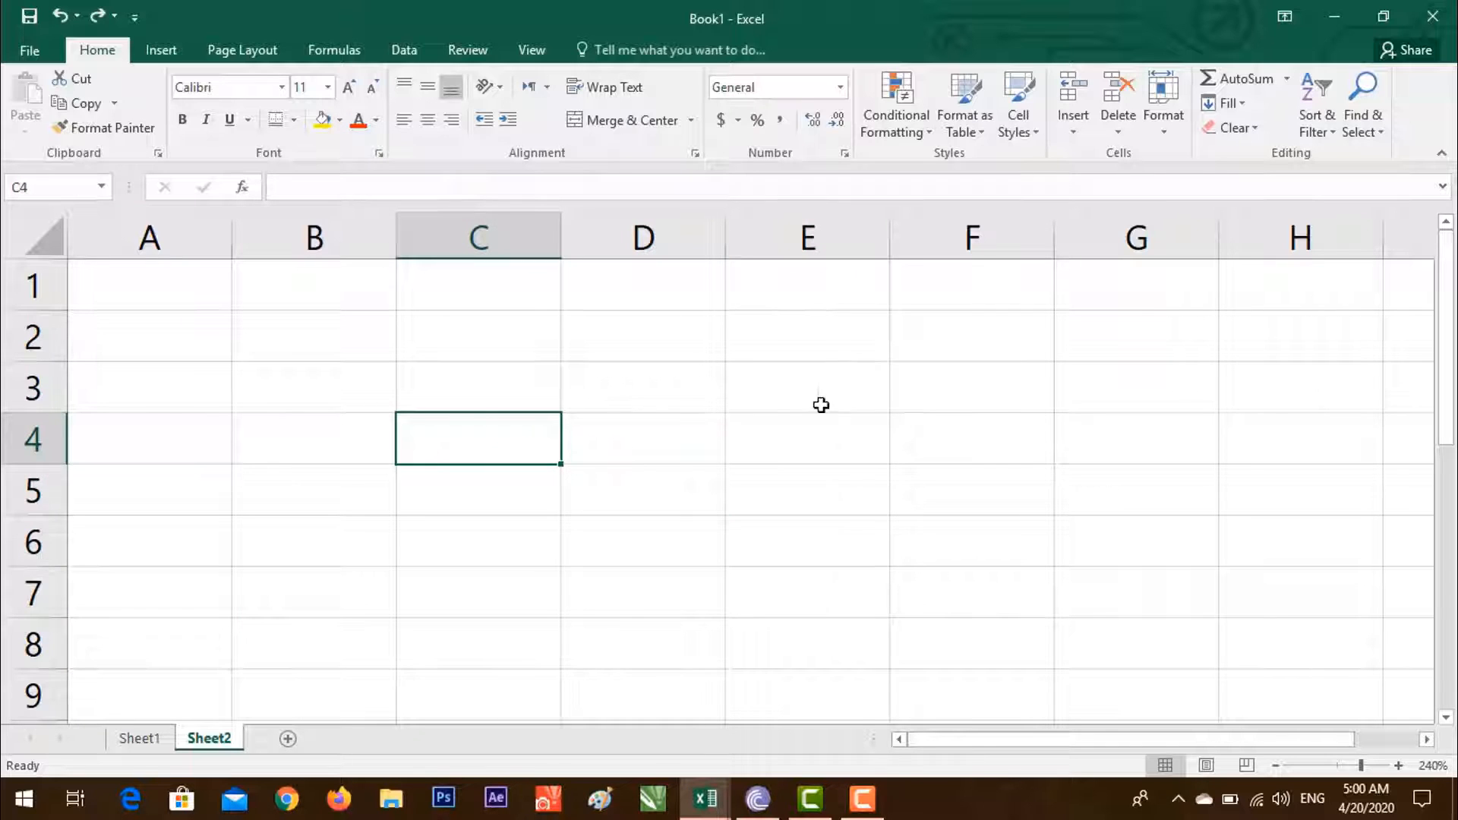
pyautogui.click(602, 420)
pyautogui.click(492, 430)
pyautogui.click(294, 120)
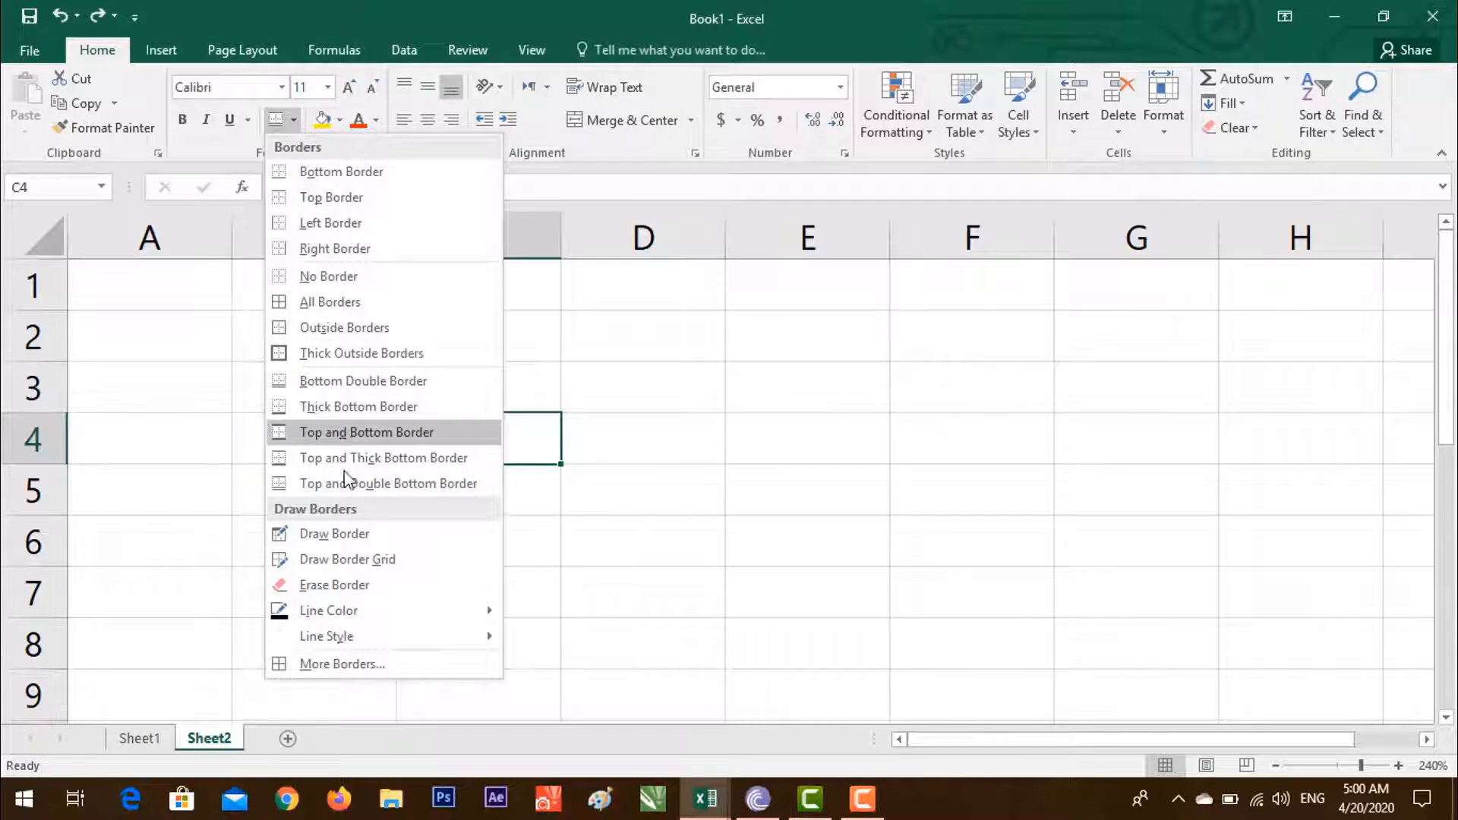
pyautogui.click(387, 534)
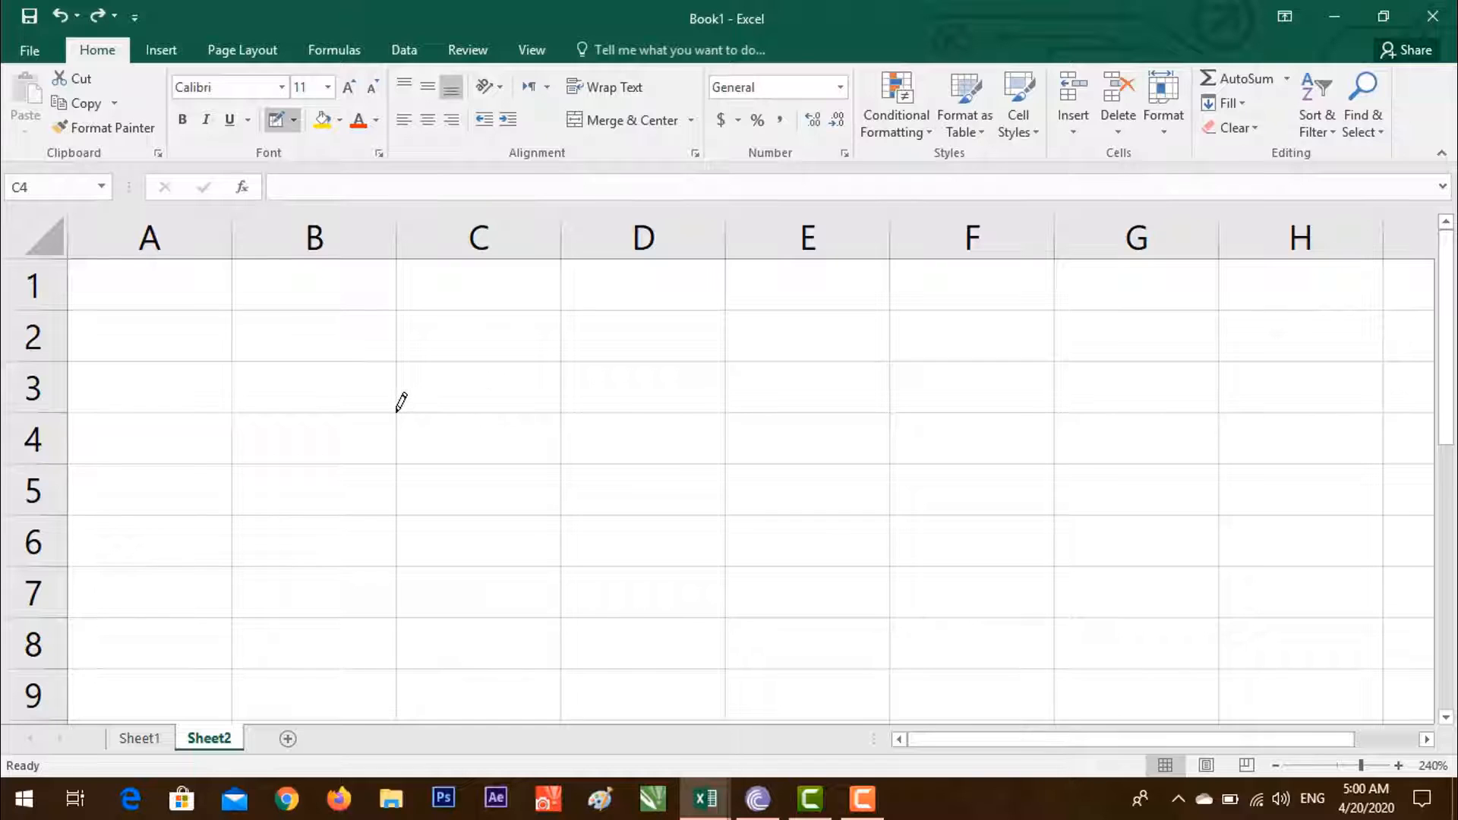
pyautogui.moveTo(433, 400)
pyautogui.mouseDown()
pyautogui.moveTo(716, 369)
pyautogui.moveTo(748, 389)
pyautogui.mouseUp()
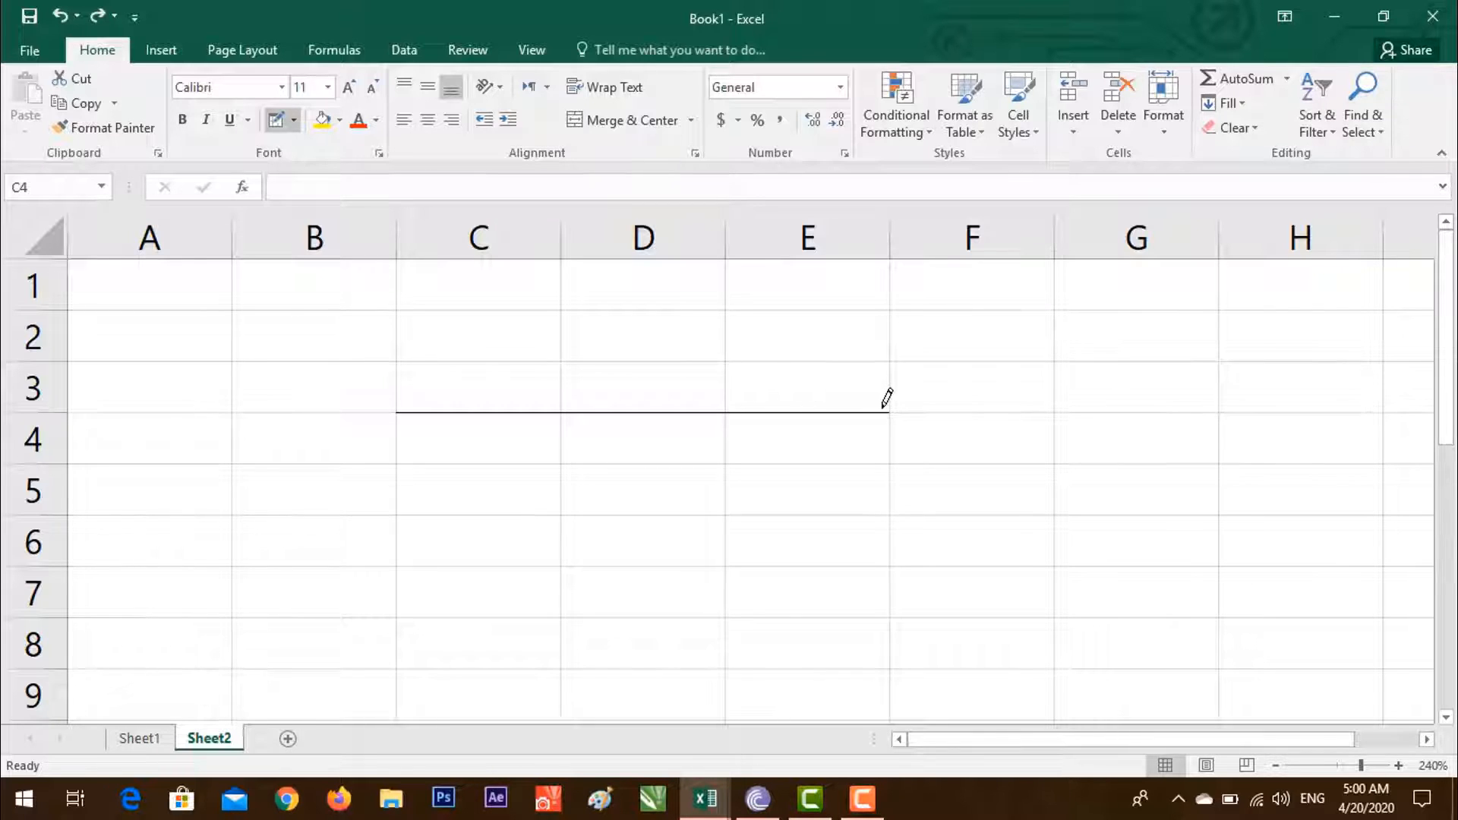
# Step: Draw border lines along the right and bottom edges of C4:E6, the top of D5:E5 and the left of D5, and leave draw mode
pyautogui.moveTo(895, 397)
pyautogui.mouseDown()
pyautogui.moveTo(859, 478)
pyautogui.moveTo(866, 540)
pyautogui.moveTo(885, 545)
pyautogui.moveTo(398, 566)
pyautogui.mouseUp()
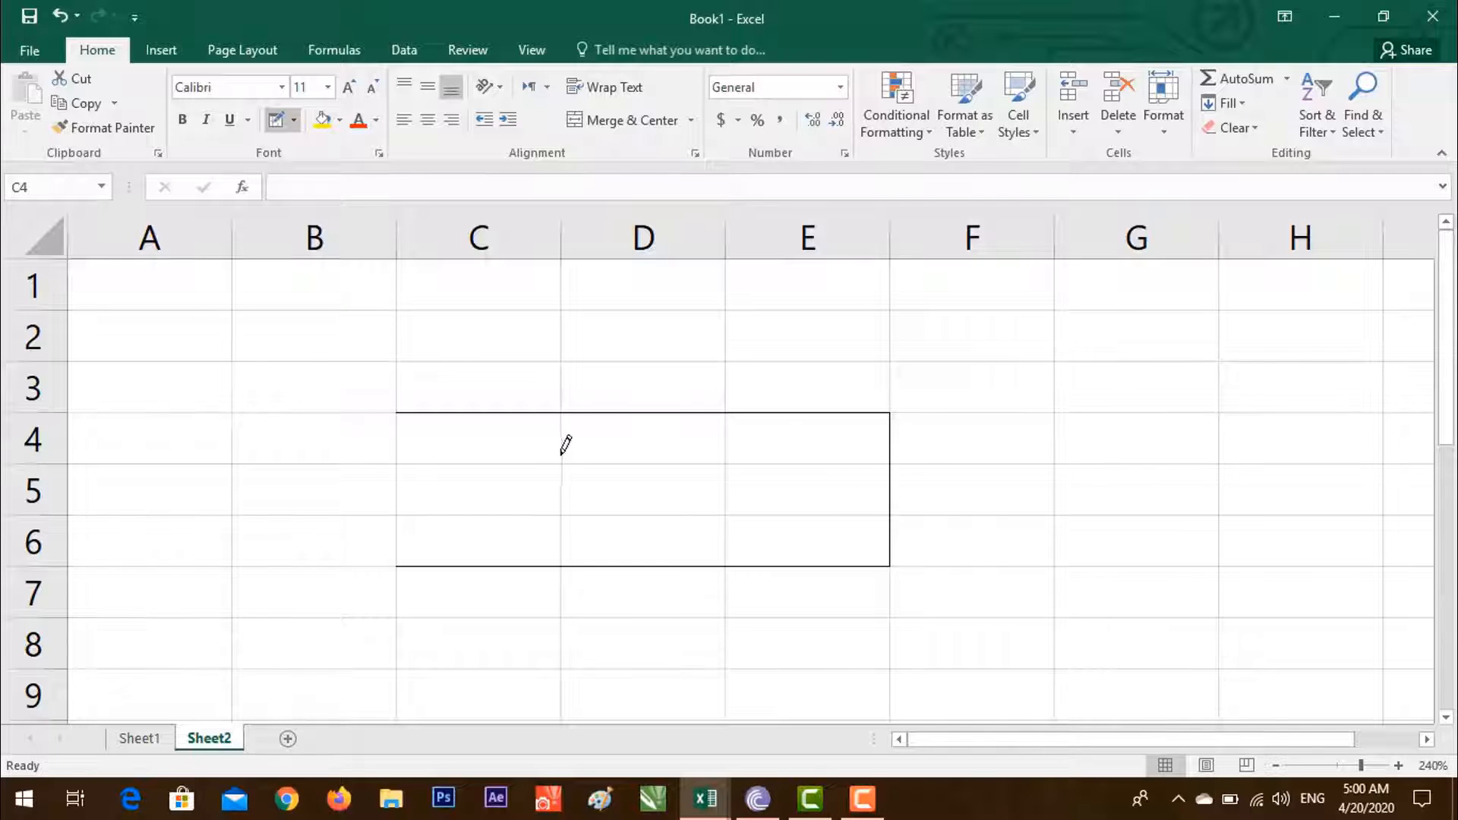
pyautogui.moveTo(562, 459)
pyautogui.mouseDown()
pyautogui.moveTo(562, 505)
pyautogui.moveTo(737, 448)
pyautogui.mouseUp()
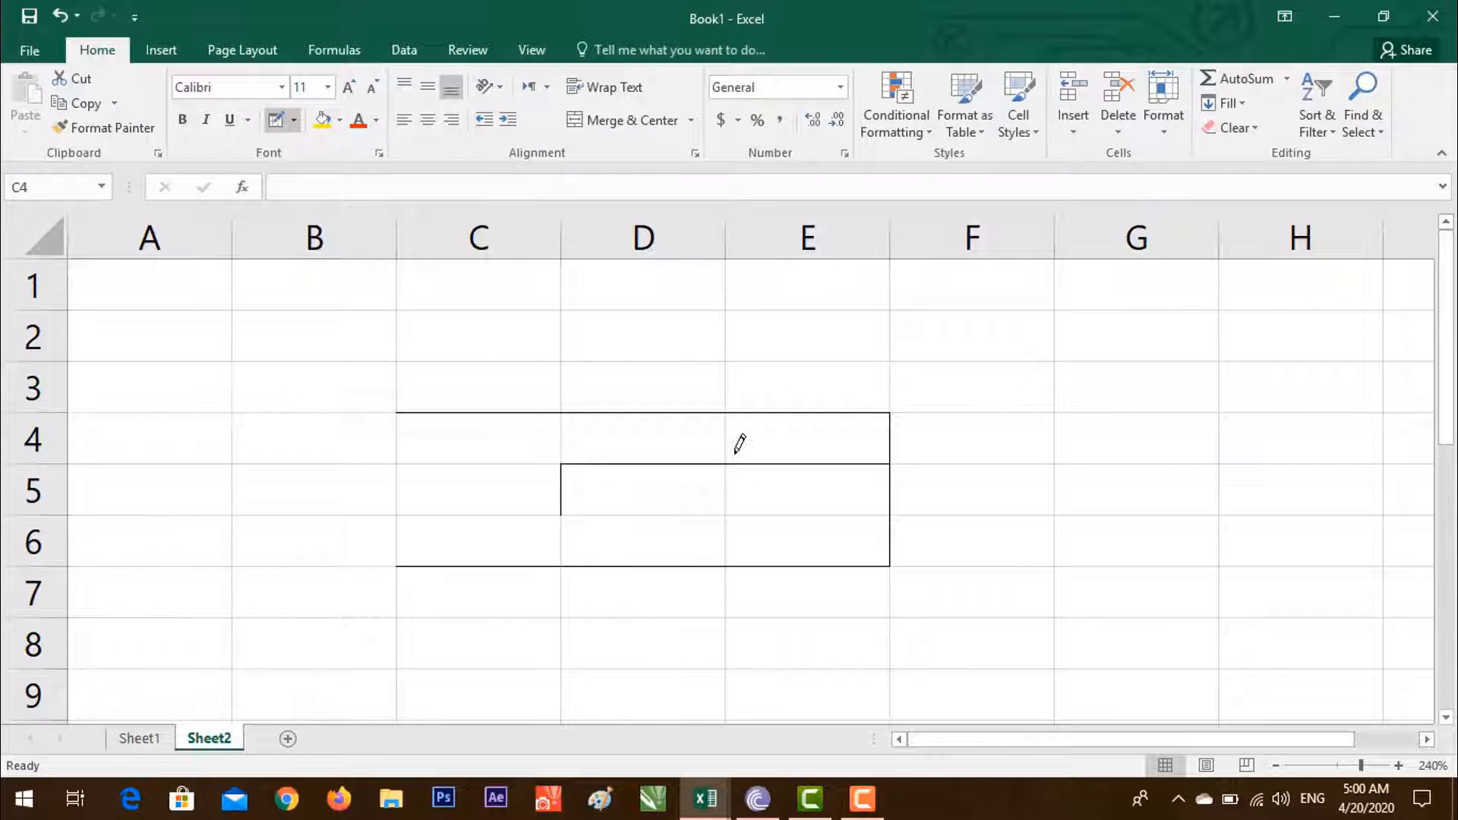
pyautogui.press('Escape')
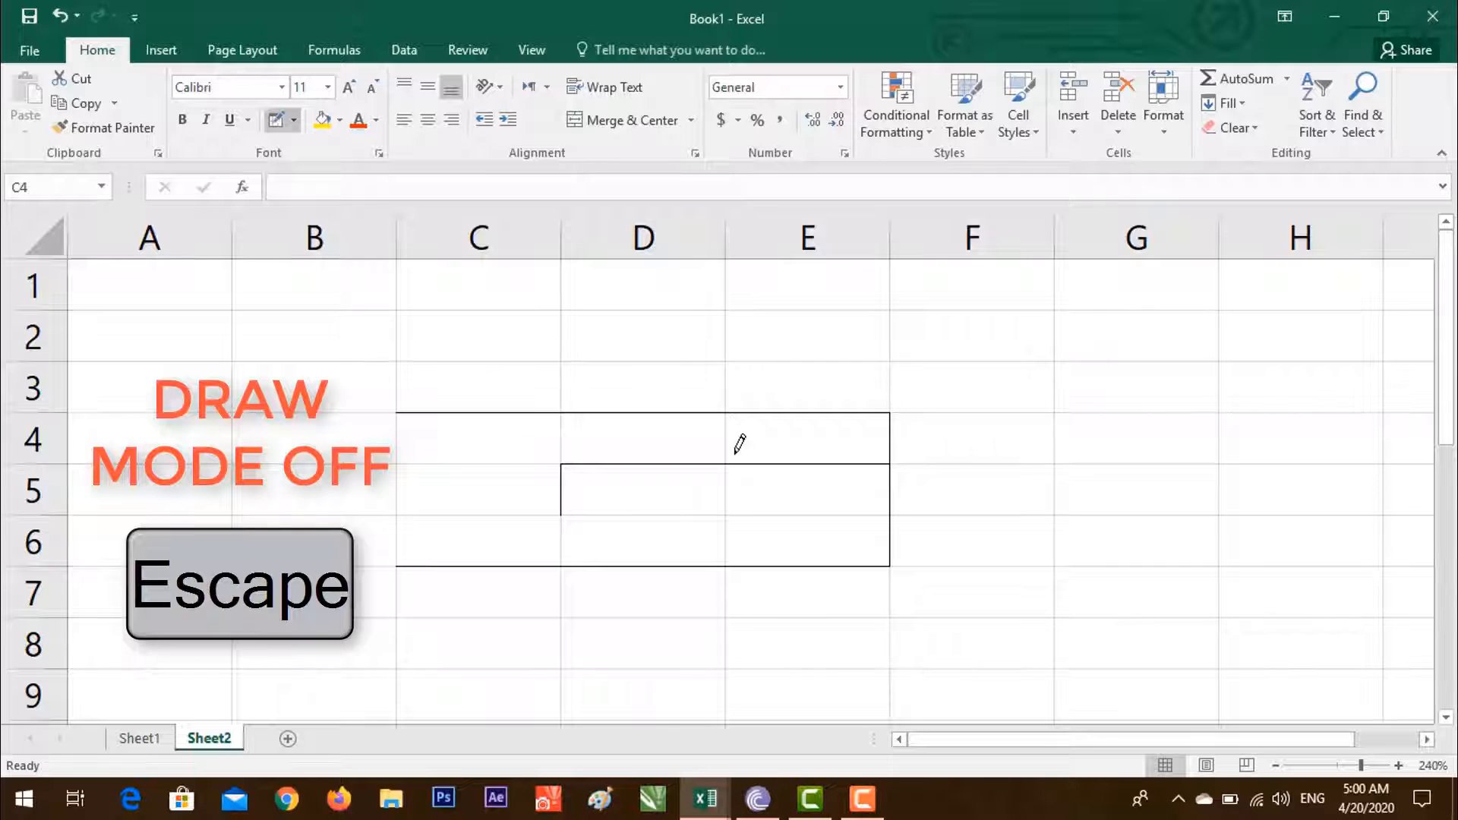
pyautogui.press('Escape')
pyautogui.click(615, 357)
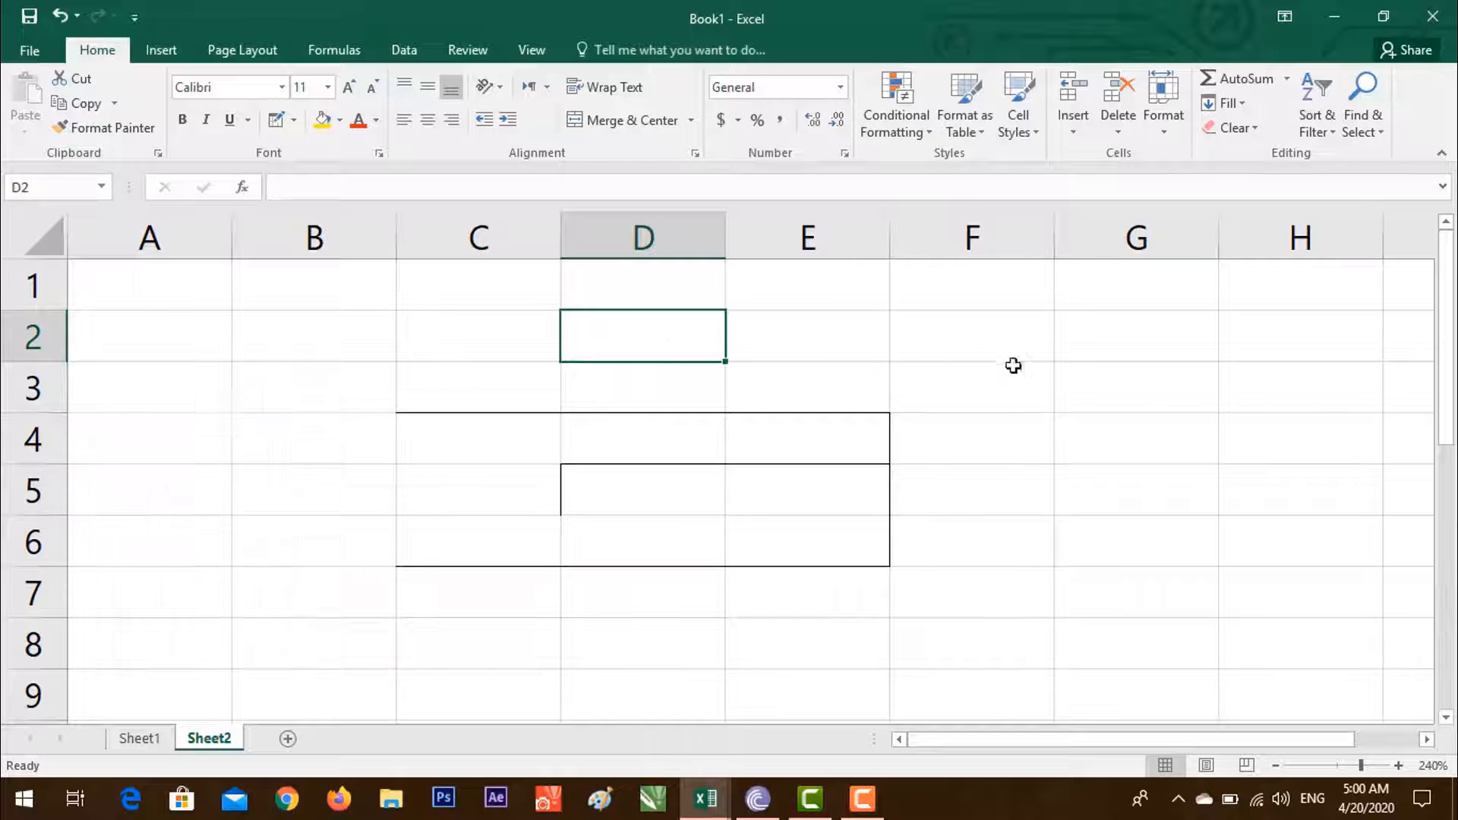
pyautogui.click(1013, 367)
pyautogui.click(486, 395)
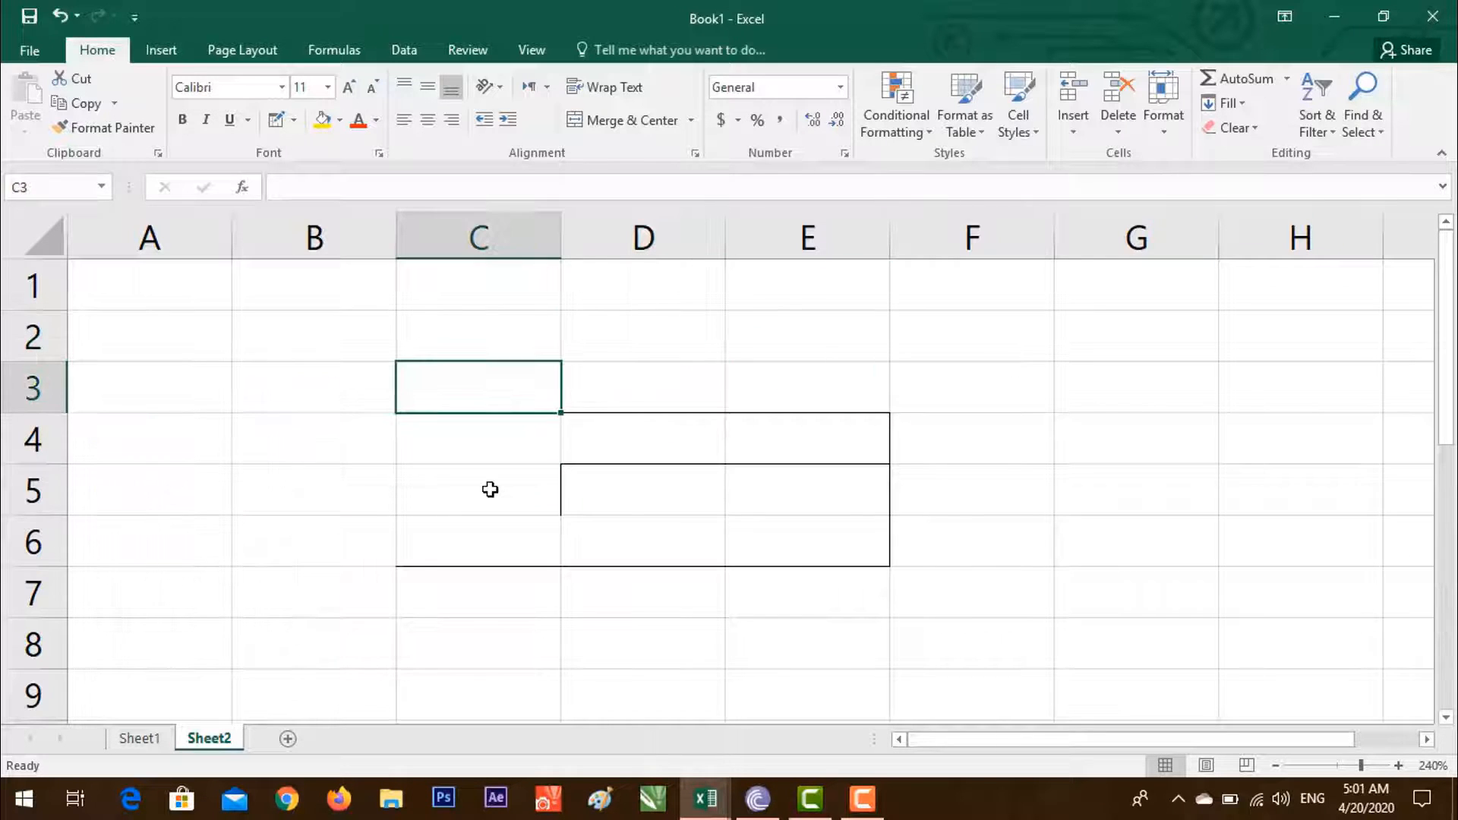
# Step: Use Draw Border Grid to draw a grid across columns C to H down to row 16
pyautogui.click(295, 121)
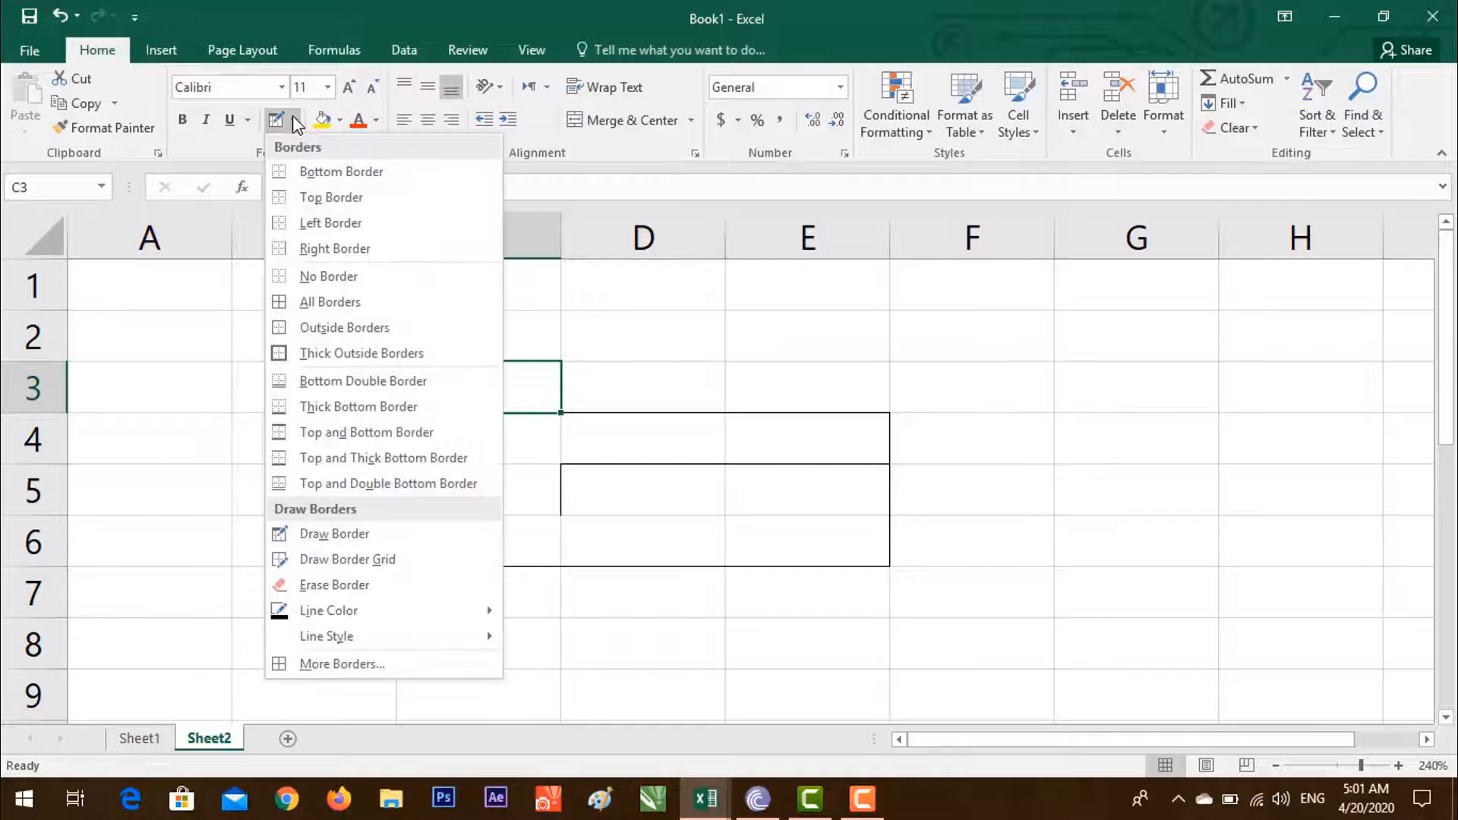
pyautogui.click(344, 561)
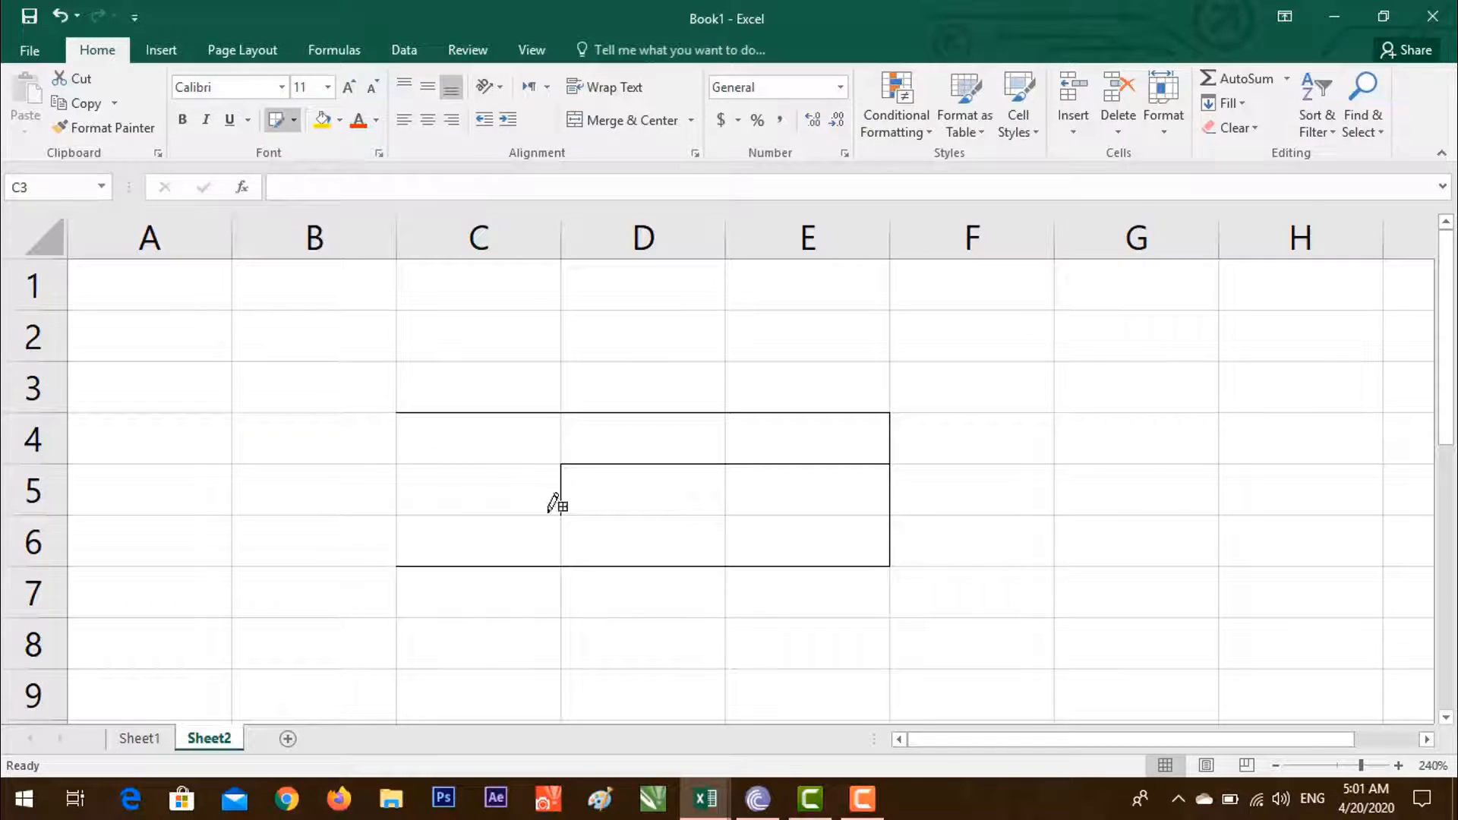
pyautogui.moveTo(453, 578)
pyautogui.mouseDown()
pyautogui.moveTo(589, 618)
pyautogui.moveTo(918, 645)
pyautogui.moveTo(976, 720)
pyautogui.moveTo(976, 624)
pyautogui.moveTo(1300, 593)
pyautogui.mouseUp()
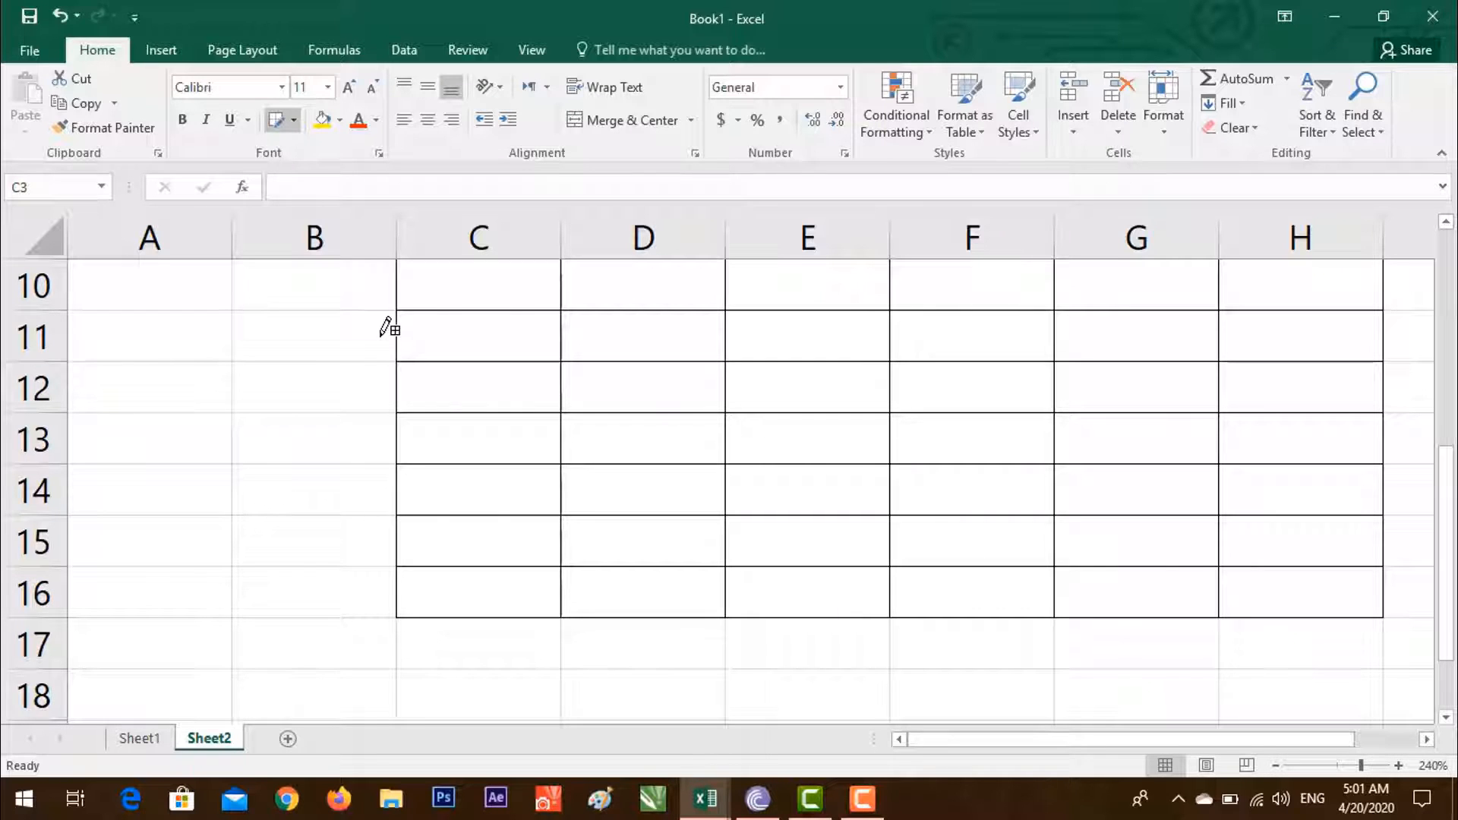
# Step: Extend the border grid over A12:B17 and C17:H17, and leave draw mode
pyautogui.moveTo(118, 376)
pyautogui.mouseDown()
pyautogui.moveTo(260, 462)
pyautogui.moveTo(275, 513)
pyautogui.mouseUp()
pyautogui.moveTo(437, 649)
pyautogui.mouseDown()
pyautogui.moveTo(934, 667)
pyautogui.moveTo(1149, 590)
pyautogui.moveTo(1282, 607)
pyautogui.mouseUp()
pyautogui.moveTo(146, 534); pyautogui.dragTo(378, 654)
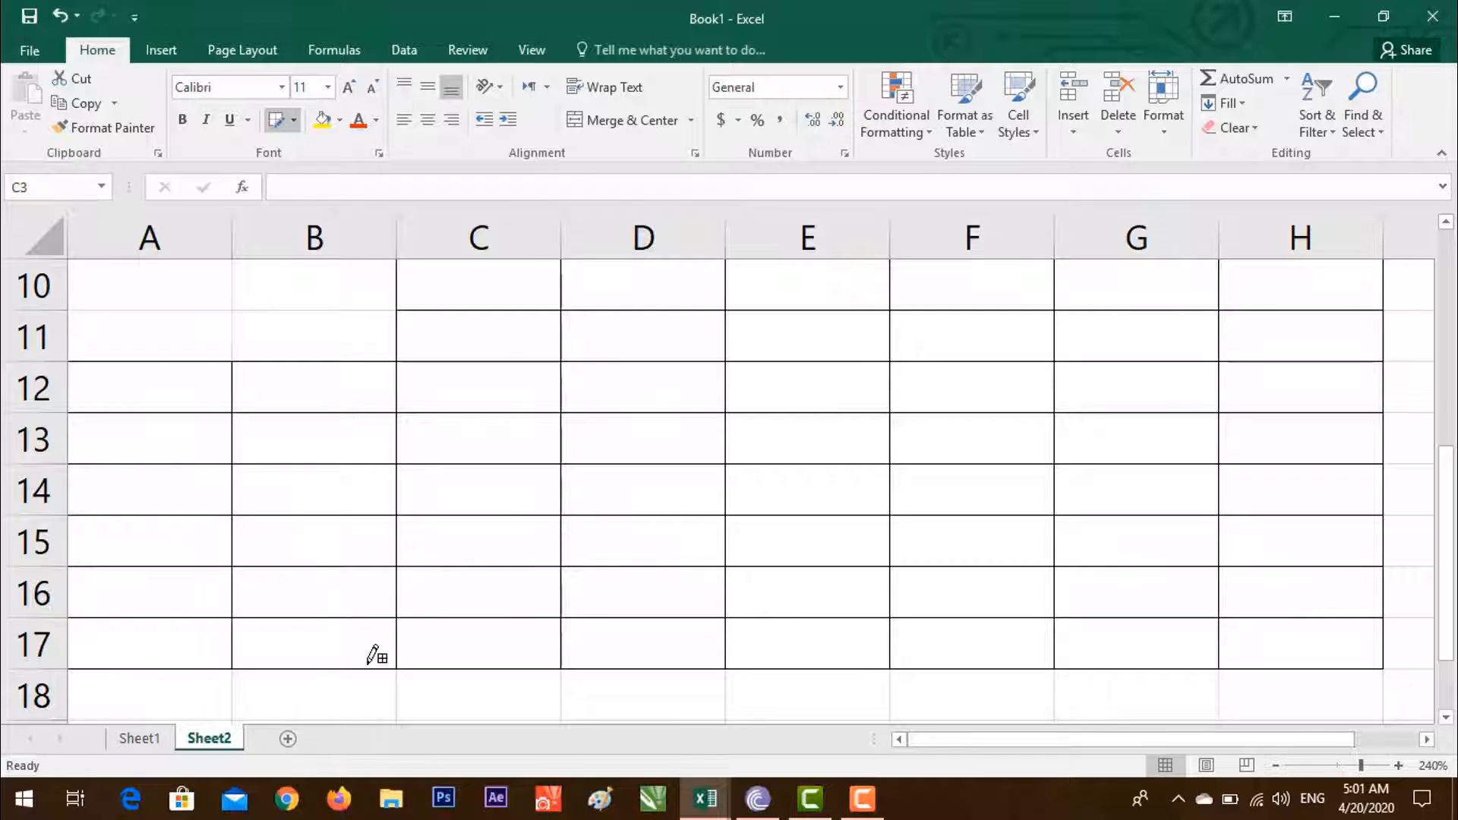
pyautogui.press('Escape')
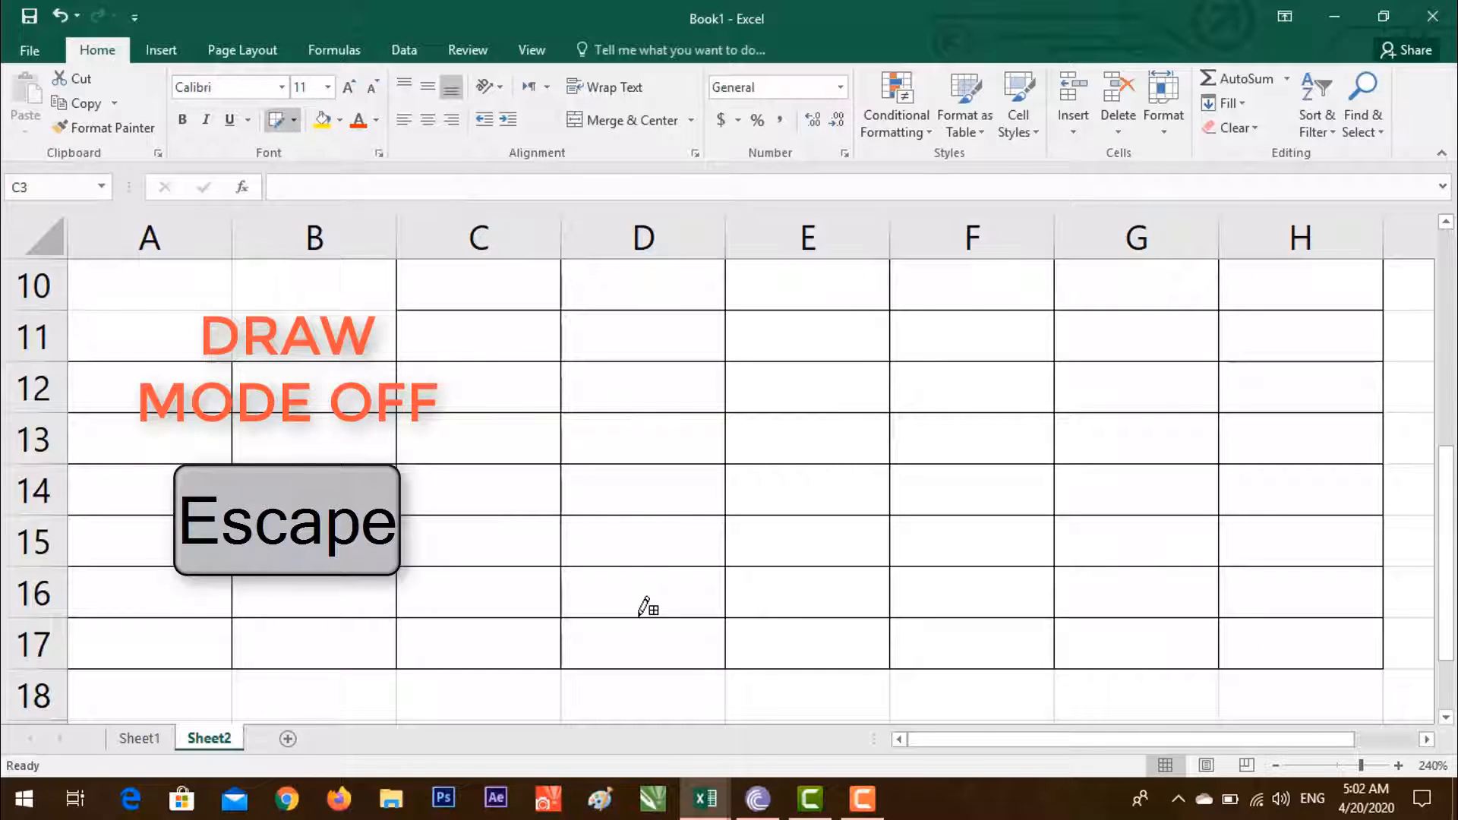
pyautogui.click(315, 332)
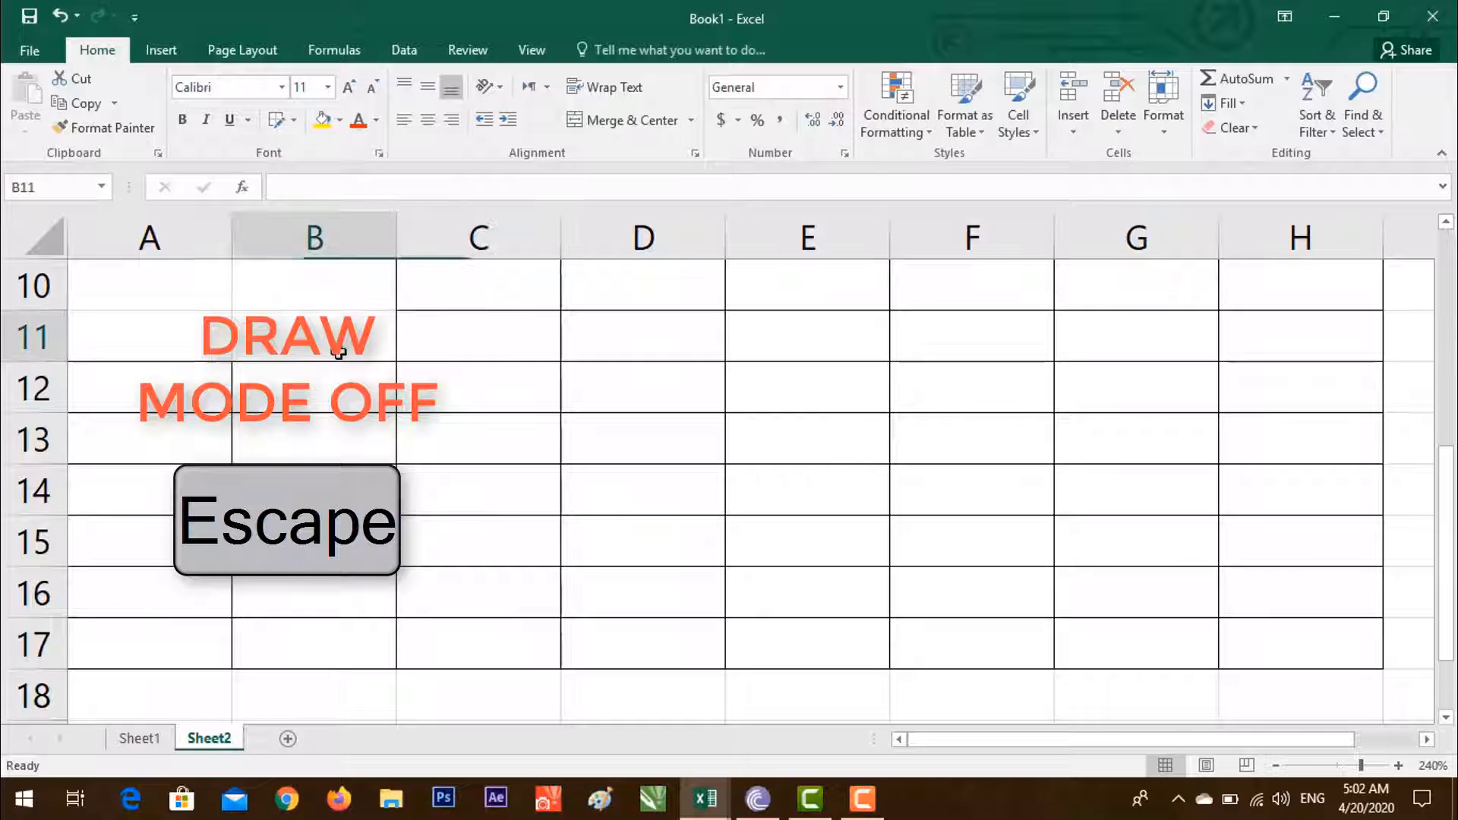
pyautogui.click(785, 316)
pyautogui.click(702, 540)
# Step: Use Erase Border to remove the lines beneath cells D12, E12, E13 and E14, and leave erase mode
pyautogui.click(293, 119)
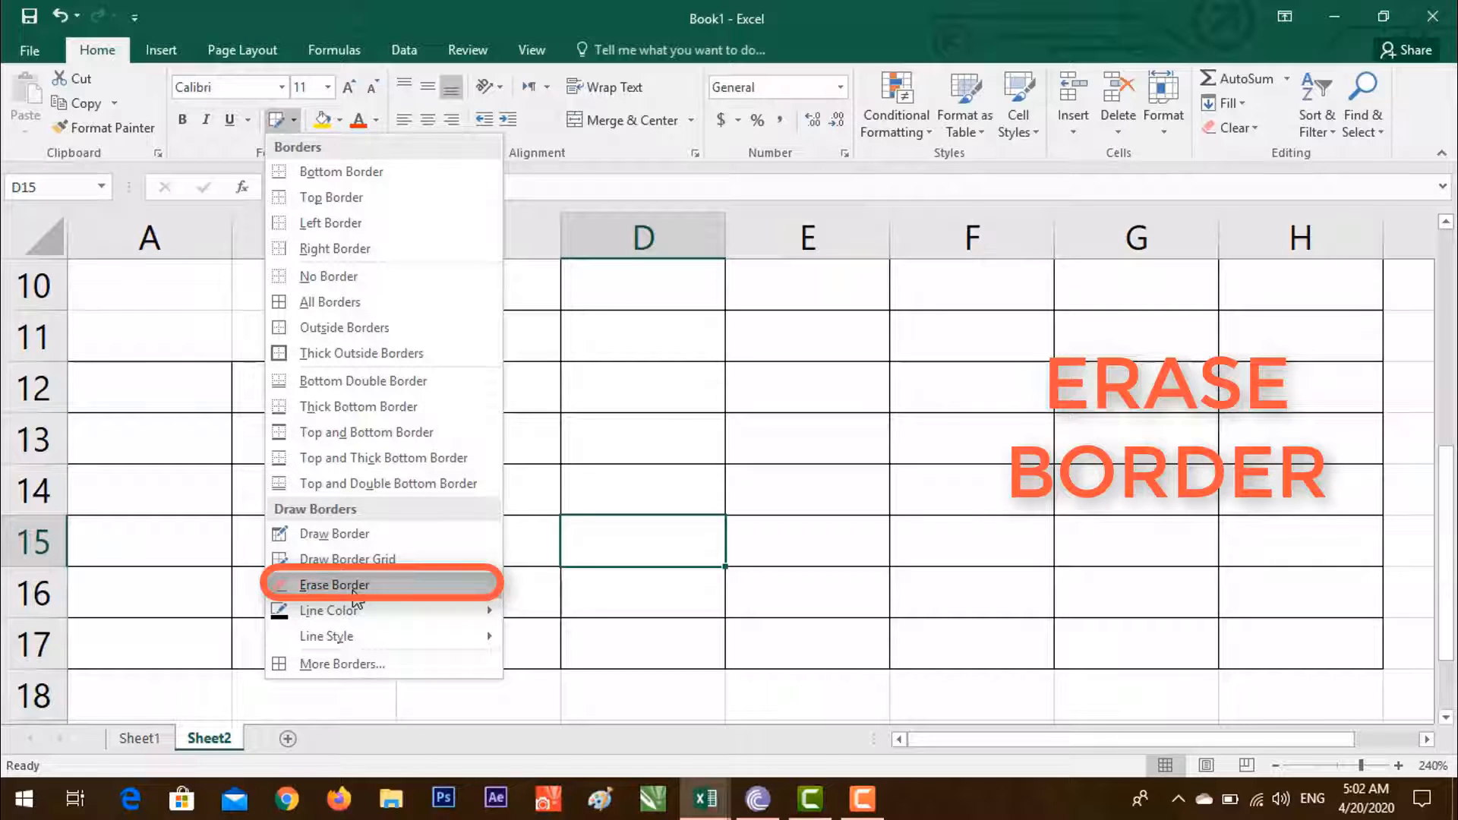
pyautogui.click(352, 585)
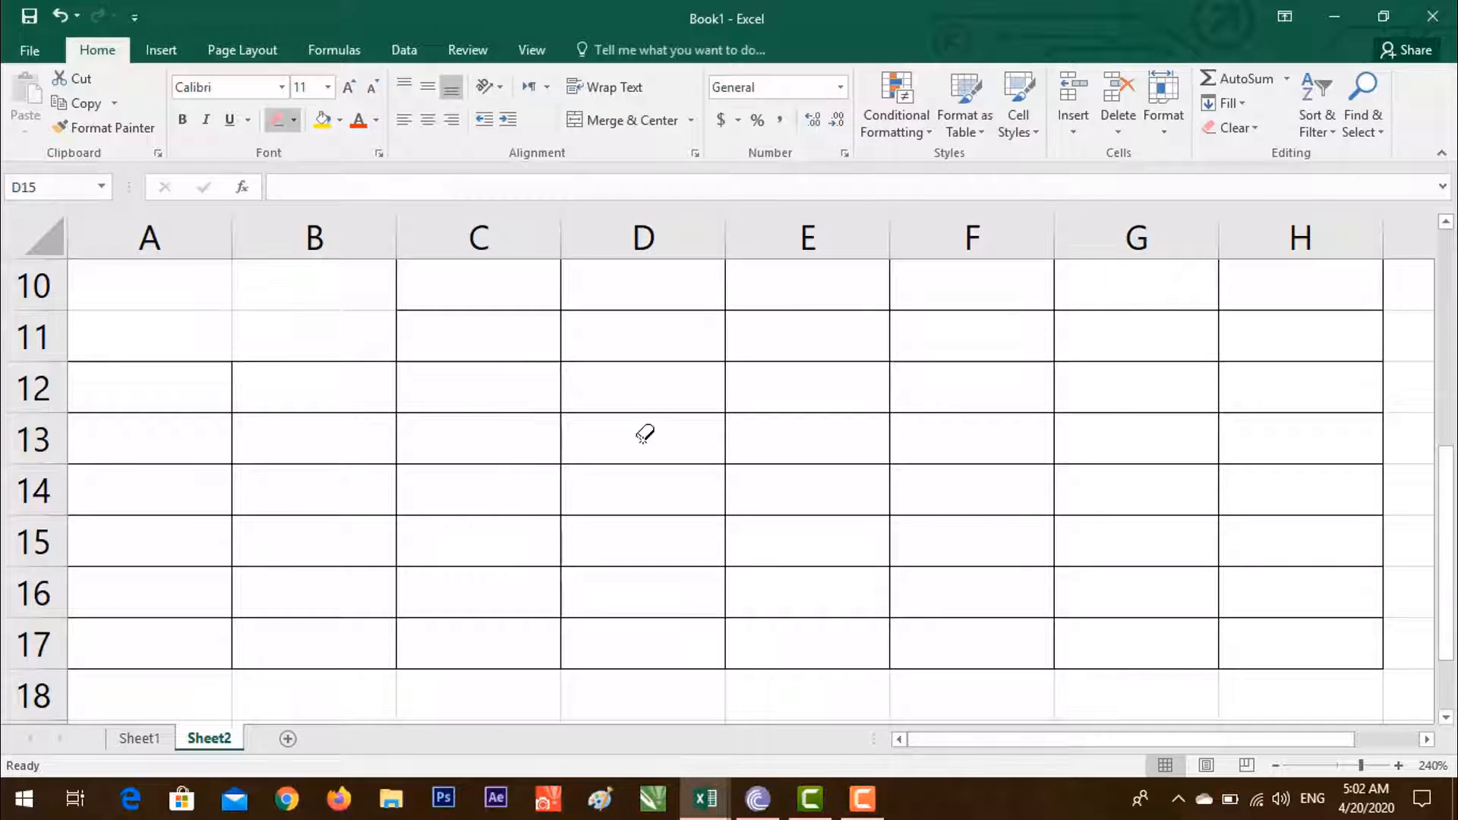
pyautogui.click(710, 411)
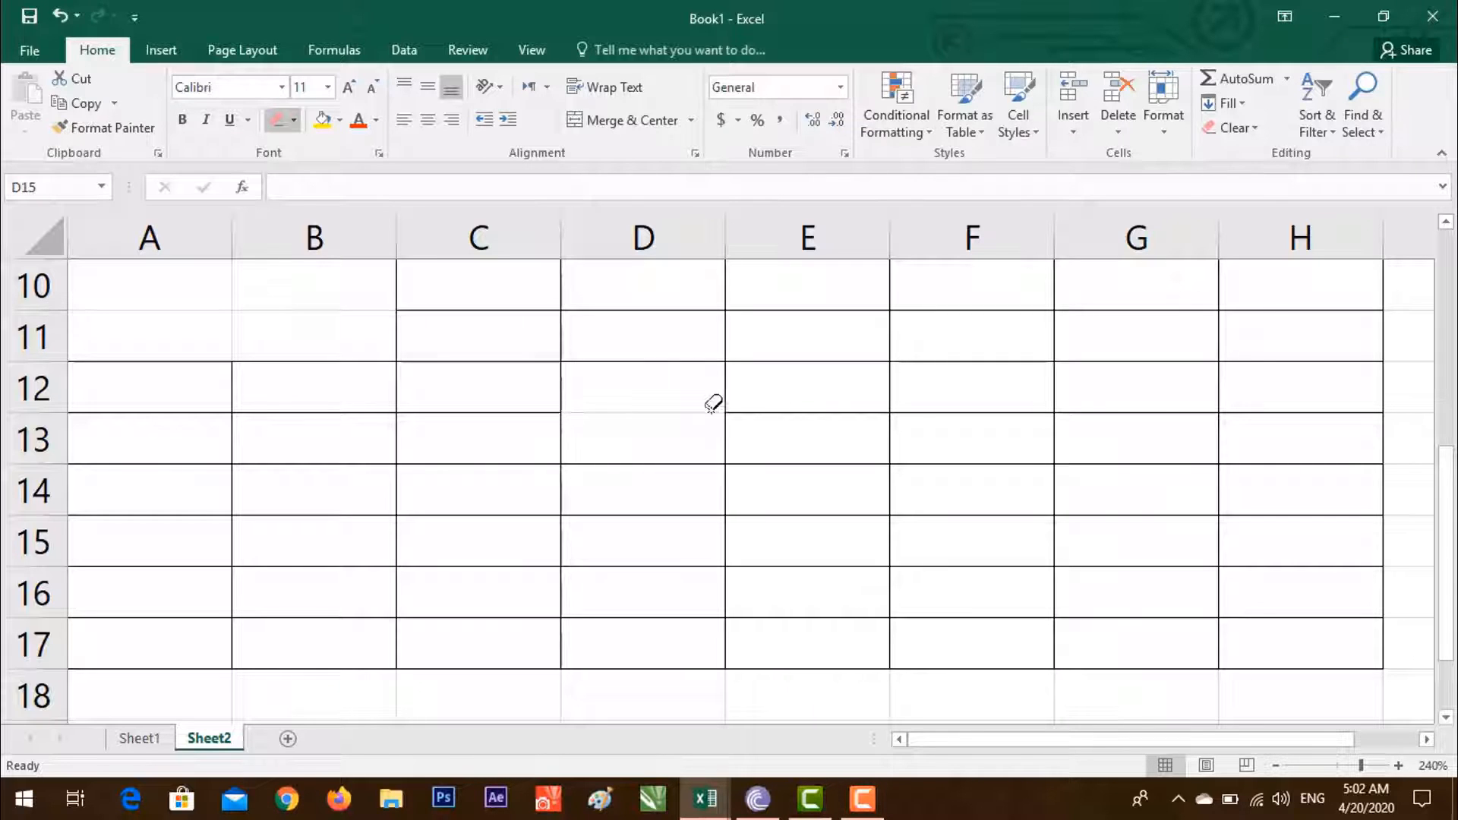
pyautogui.click(808, 411)
pyautogui.click(828, 466)
pyautogui.click(782, 516)
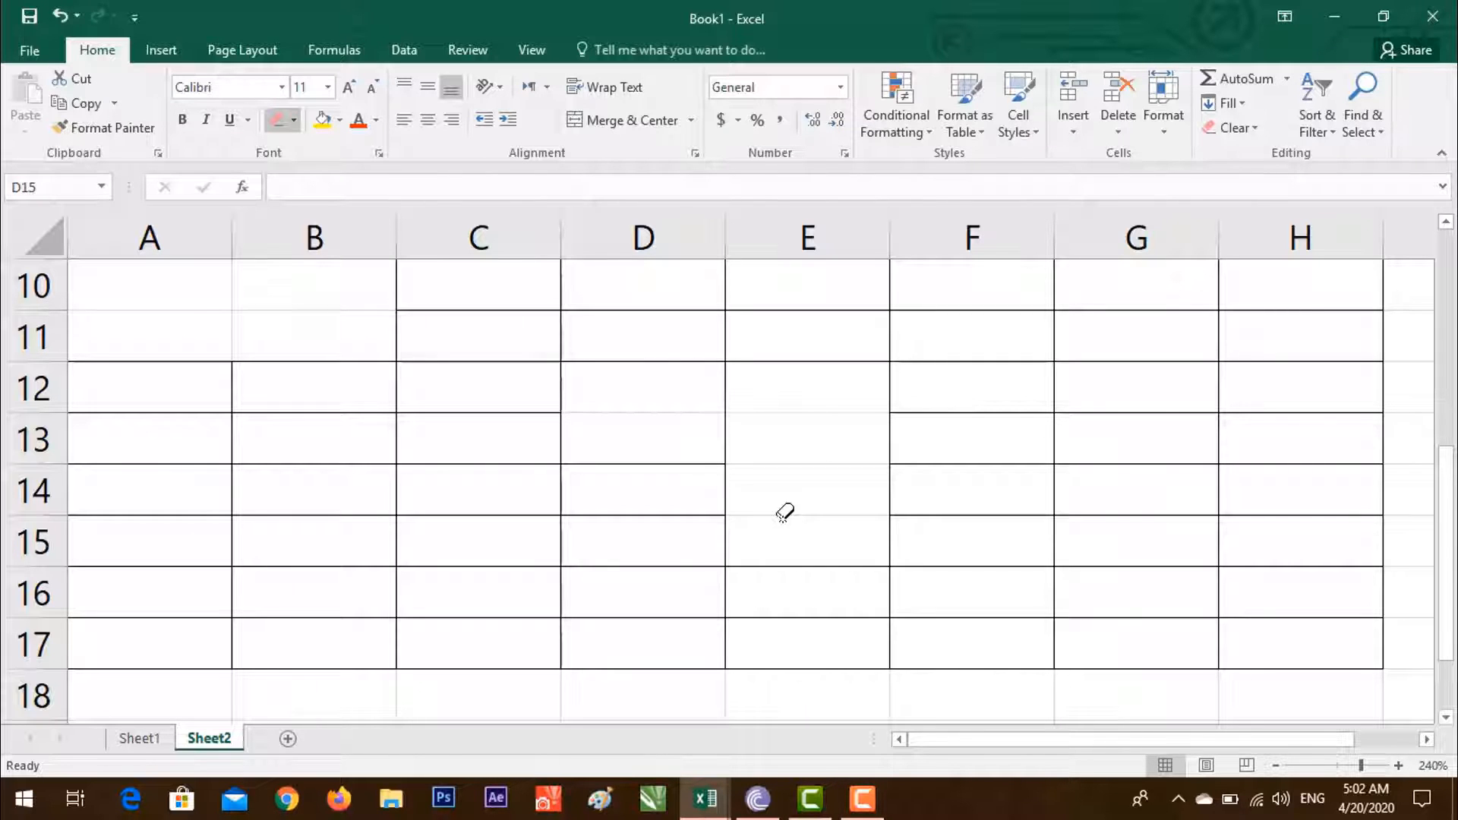
pyautogui.press('Escape')
pyautogui.click(781, 518)
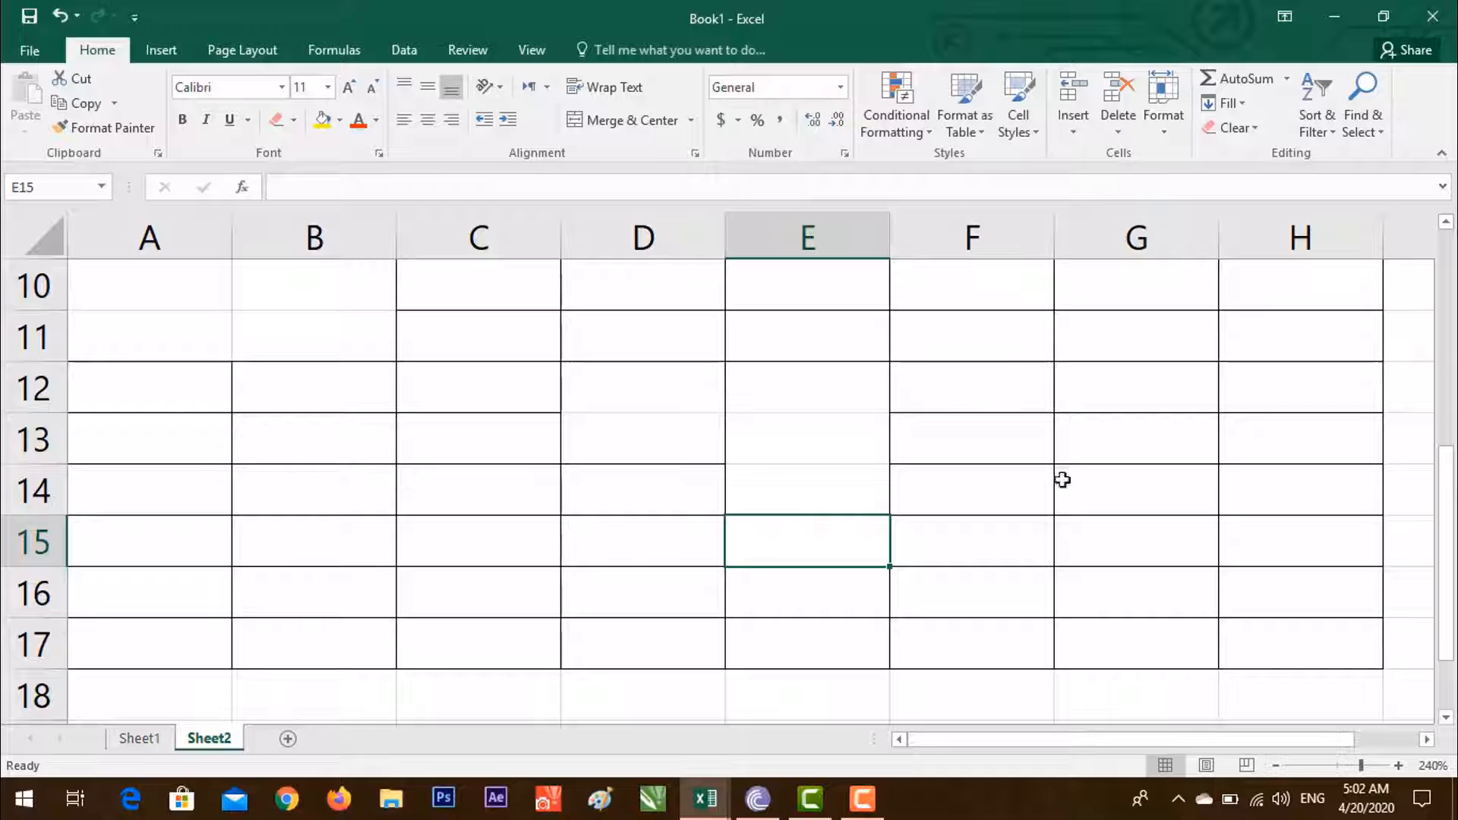
pyautogui.click(589, 491)
pyautogui.click(667, 436)
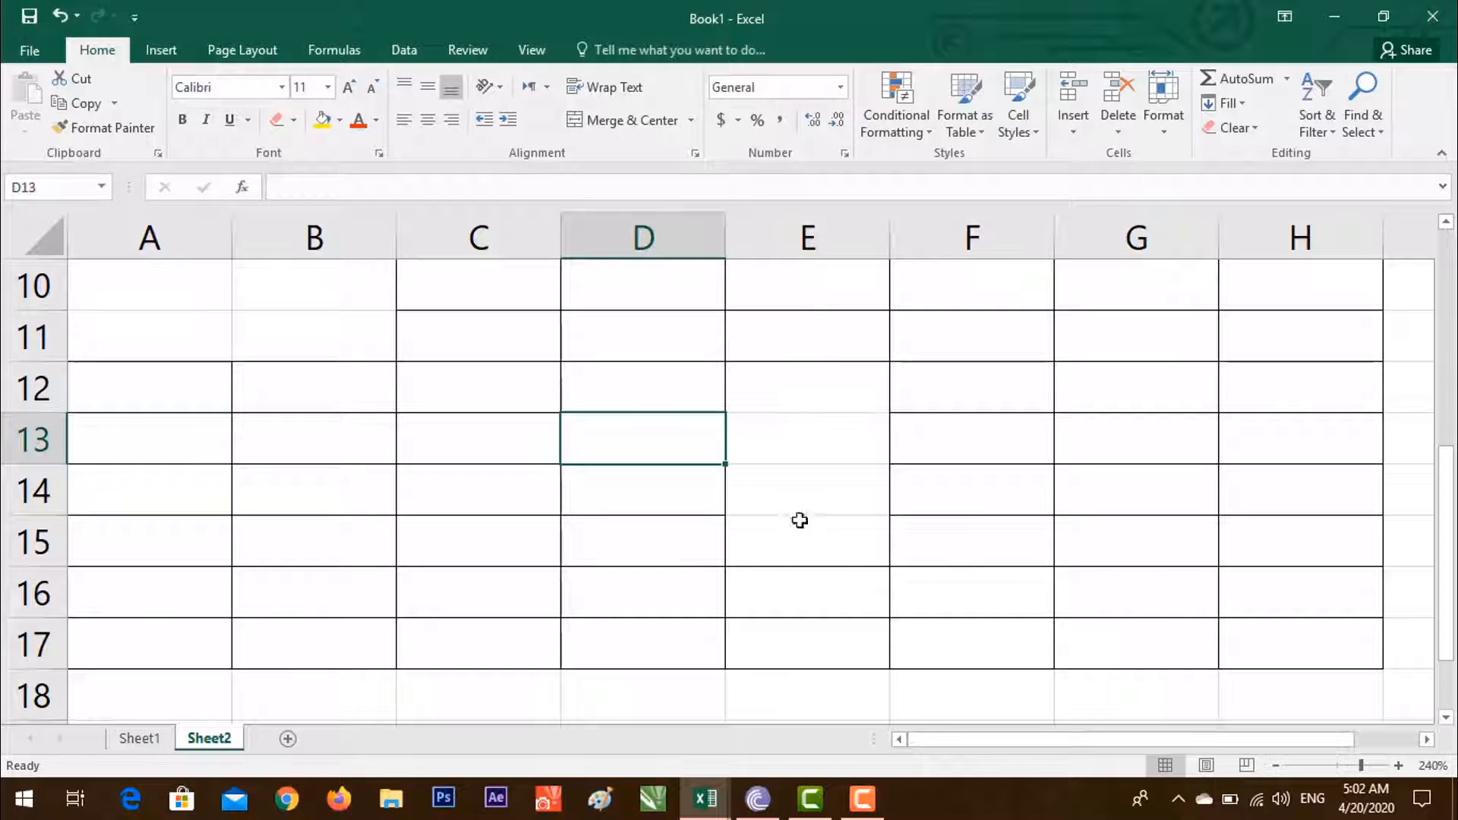
# Step: Set the border line color to orange and draw lines along the top of B13:E13 and the left of C13:C16
pyautogui.click(294, 120)
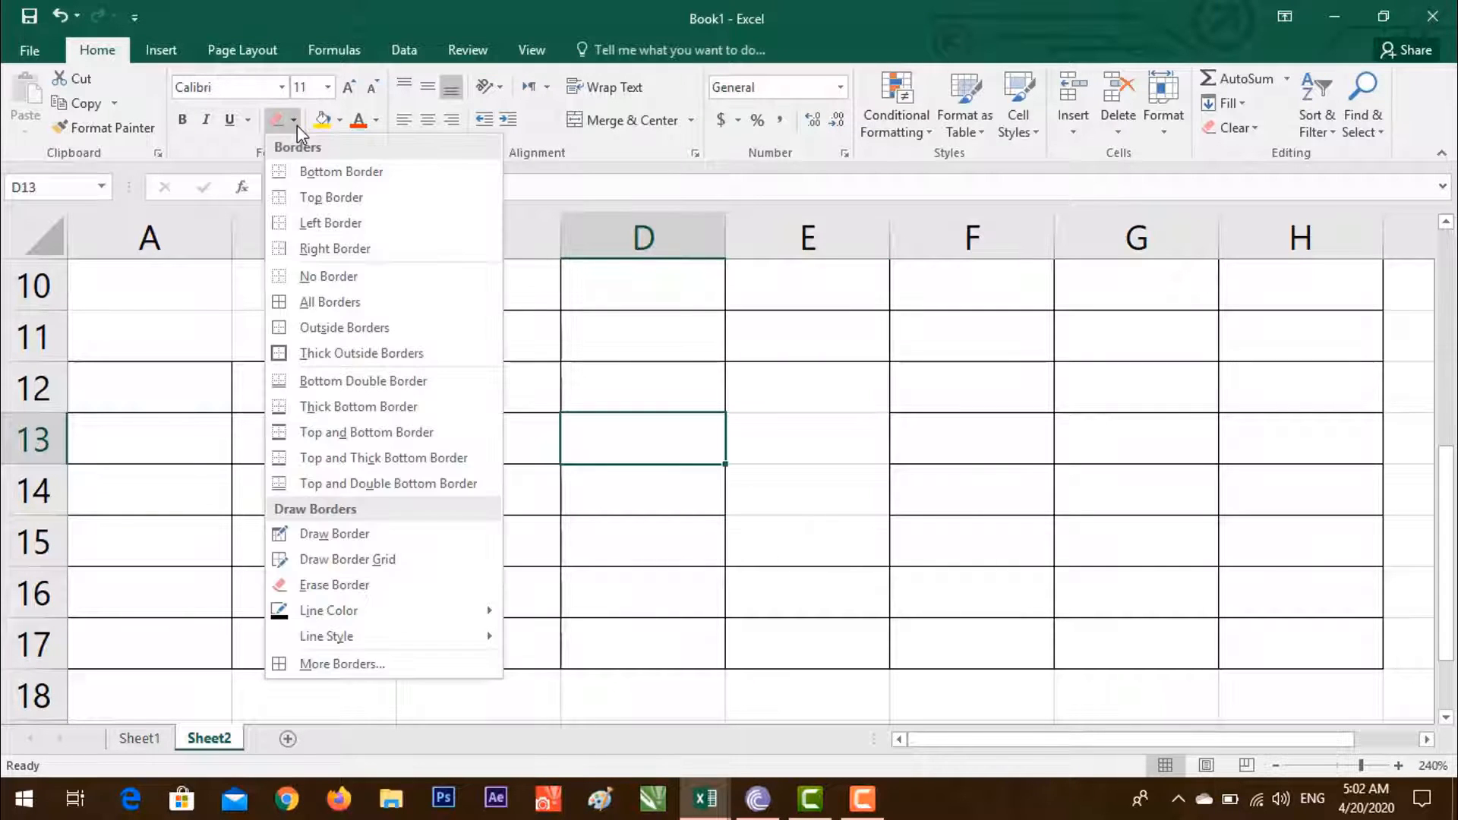
pyautogui.moveTo(325, 619)
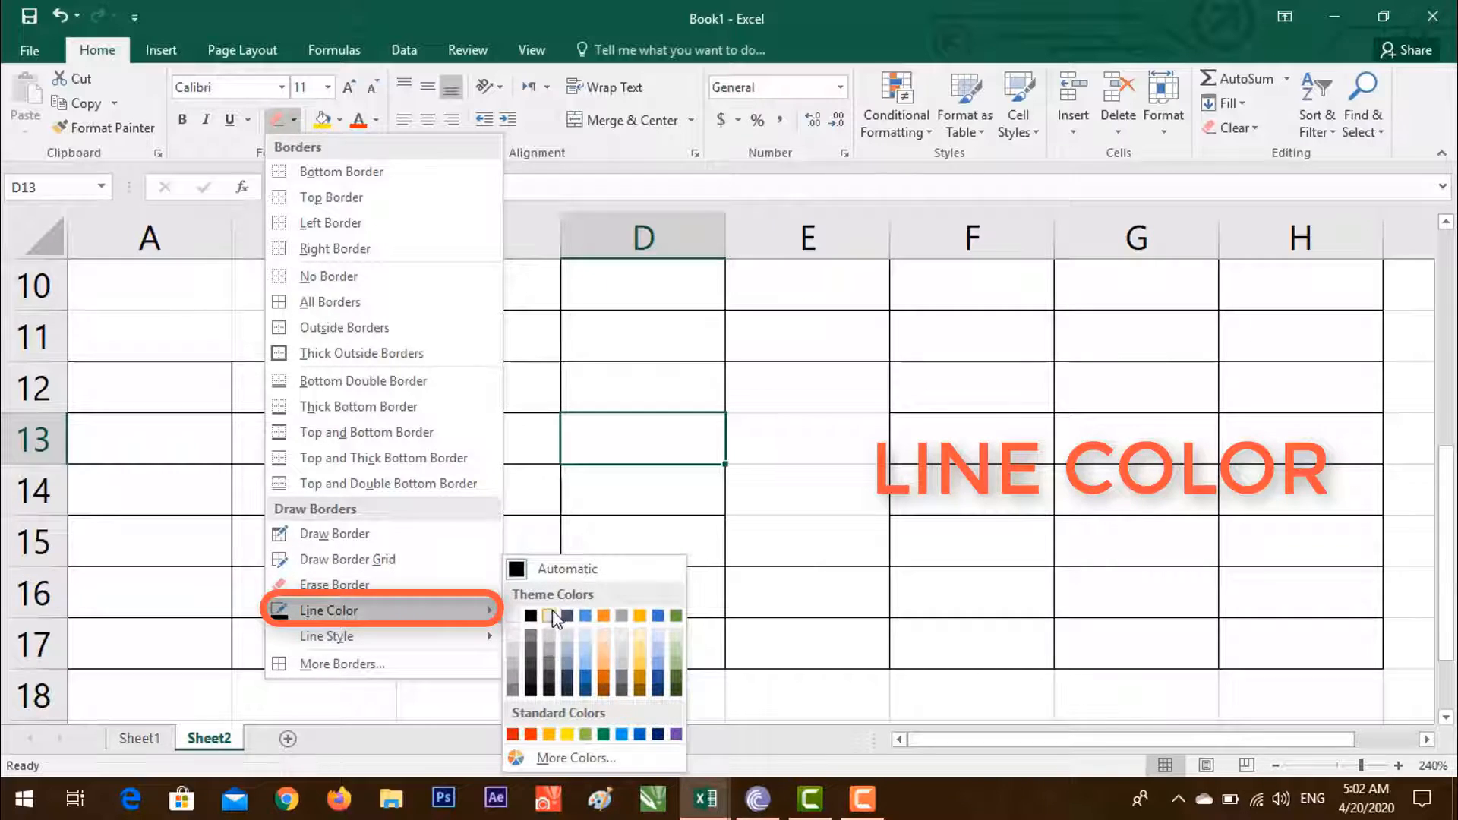
pyautogui.click(608, 612)
pyautogui.click(805, 412)
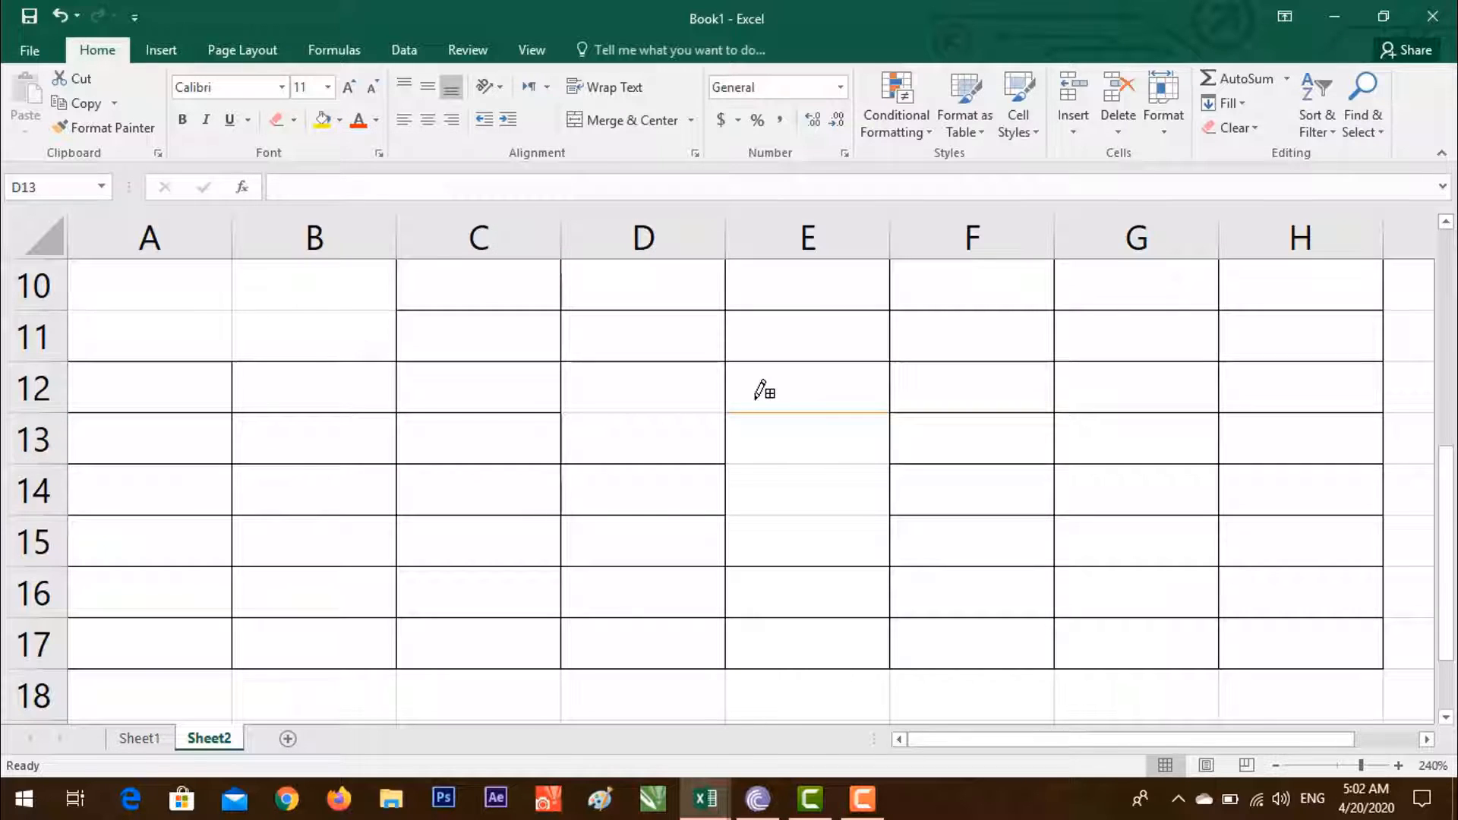
pyautogui.moveTo(722, 413)
pyautogui.mouseDown()
pyautogui.moveTo(592, 393)
pyautogui.moveTo(320, 415)
pyautogui.moveTo(402, 594)
pyautogui.mouseUp()
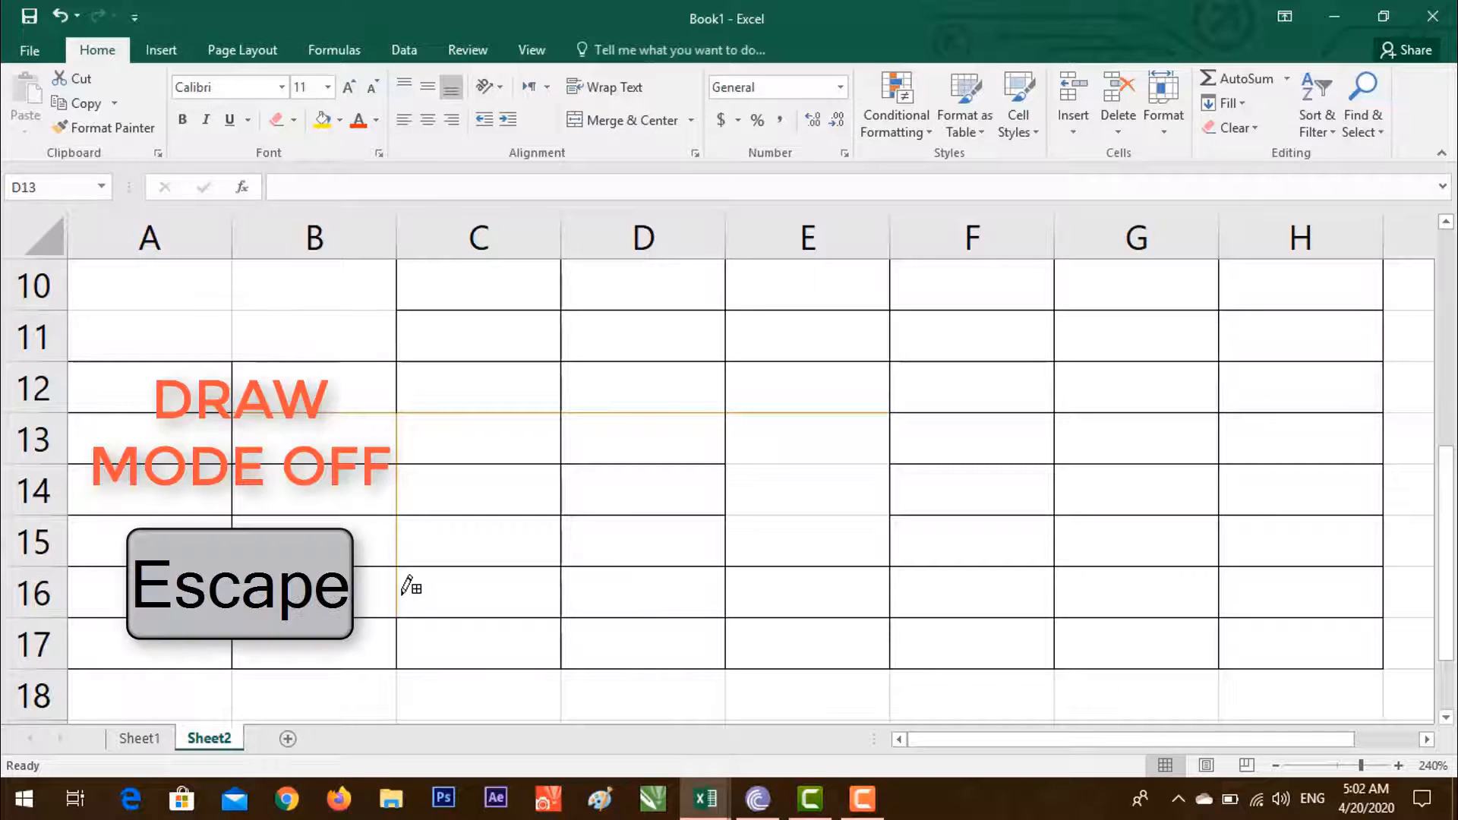
# Step: Set the border line style to slanted dash-dot and draw an orange border grid over E13:H13
pyautogui.click(293, 120)
pyautogui.moveTo(366, 610)
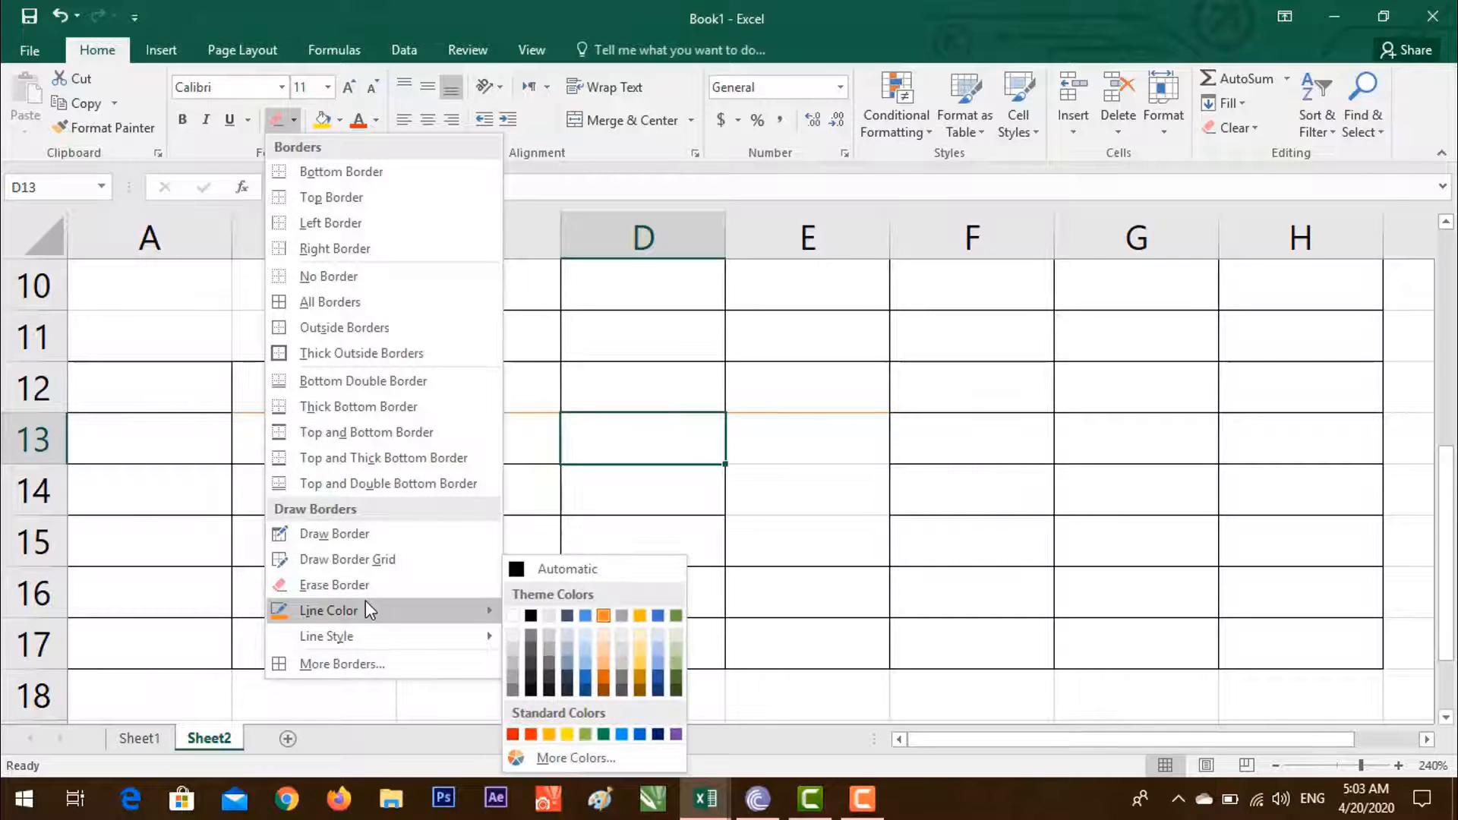
pyautogui.moveTo(360, 640)
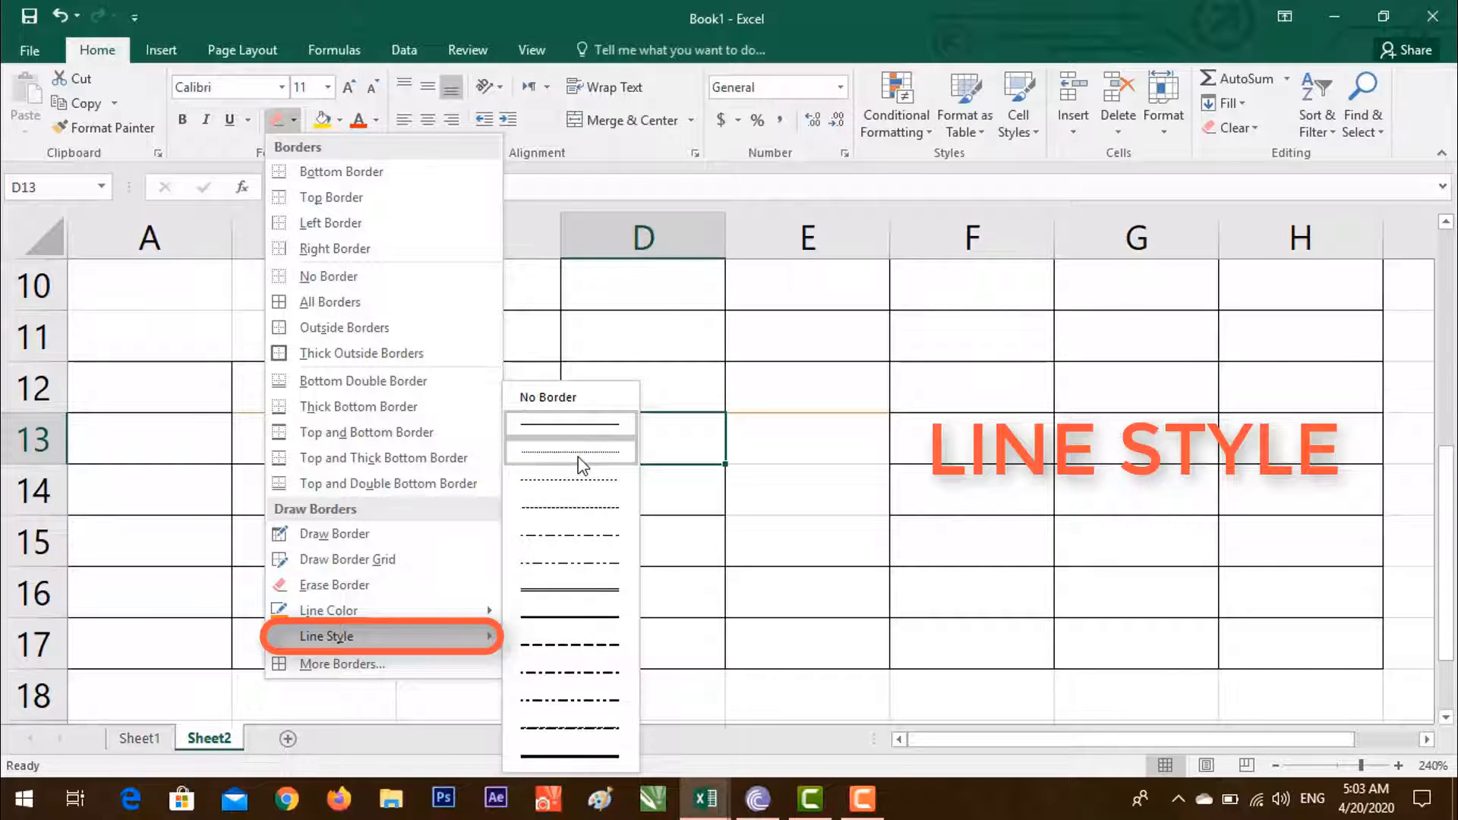
pyautogui.click(584, 732)
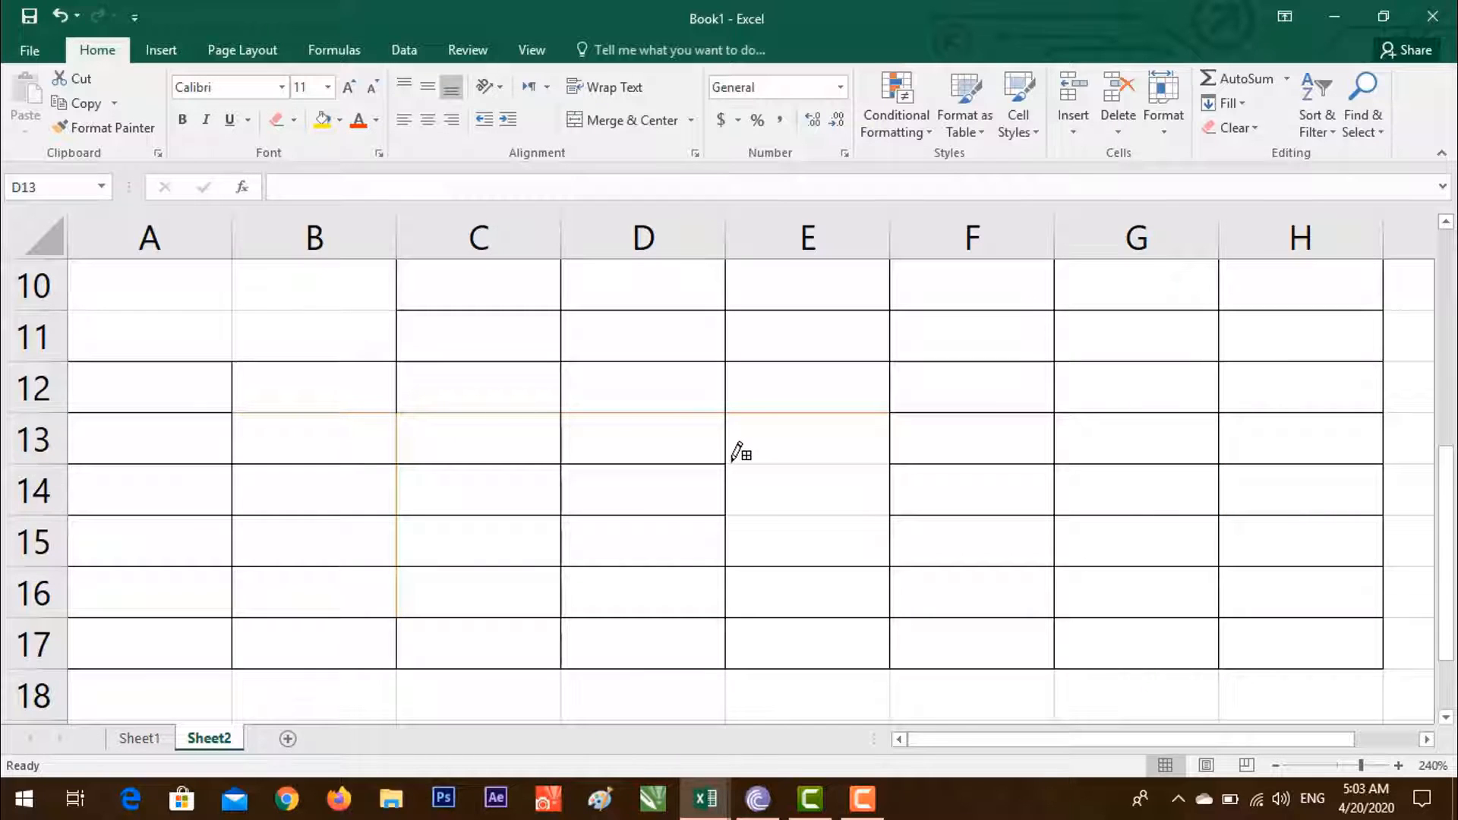
pyautogui.moveTo(736, 449)
pyautogui.mouseDown()
pyautogui.moveTo(891, 478)
pyautogui.moveTo(1275, 430)
pyautogui.mouseUp()
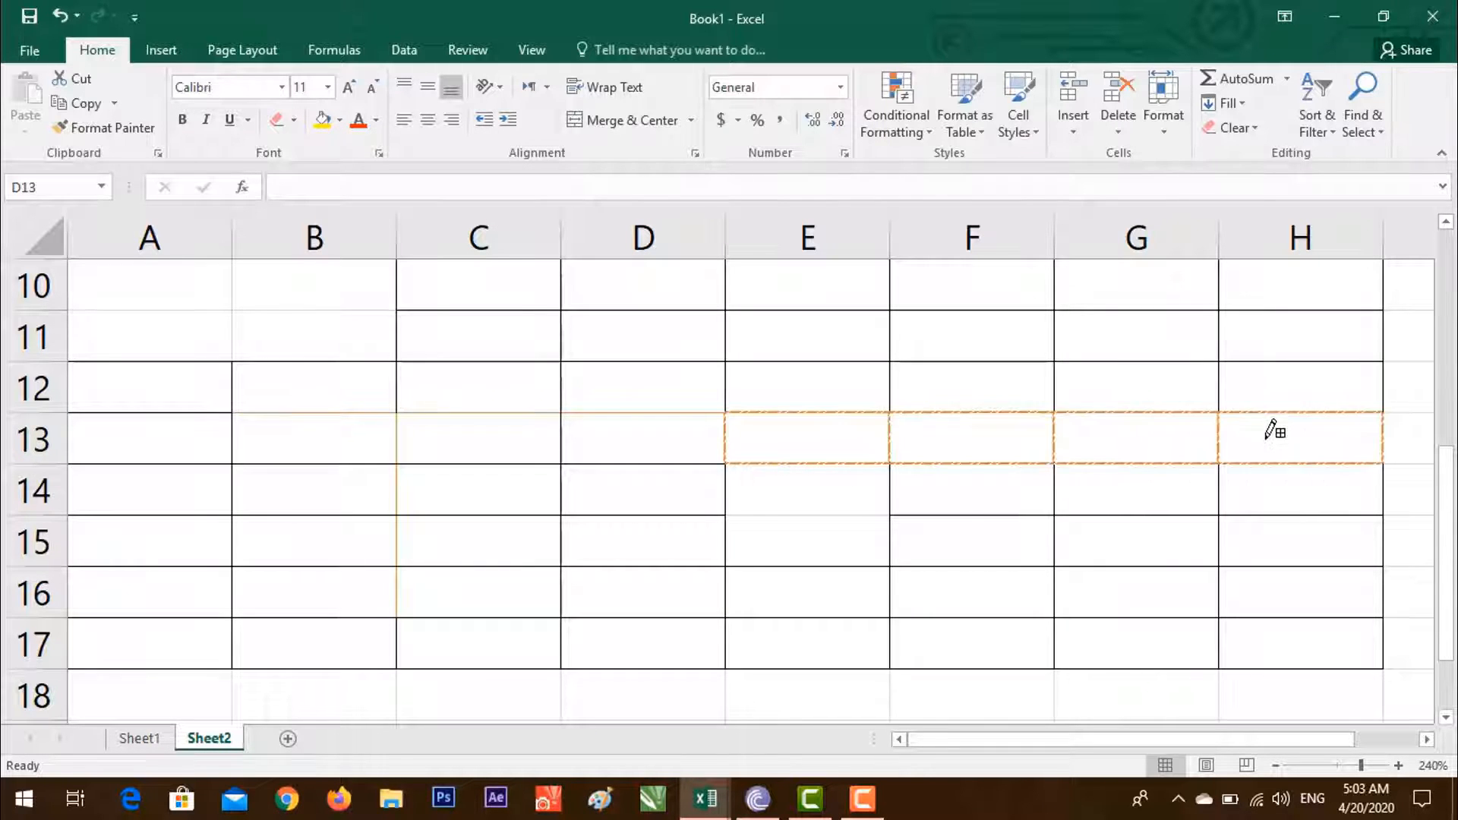
# Step: On Sheet1, set the border line style to double and the line color to orange-red, and apply All Borders to the marks table E4:H9
pyautogui.click(150, 739)
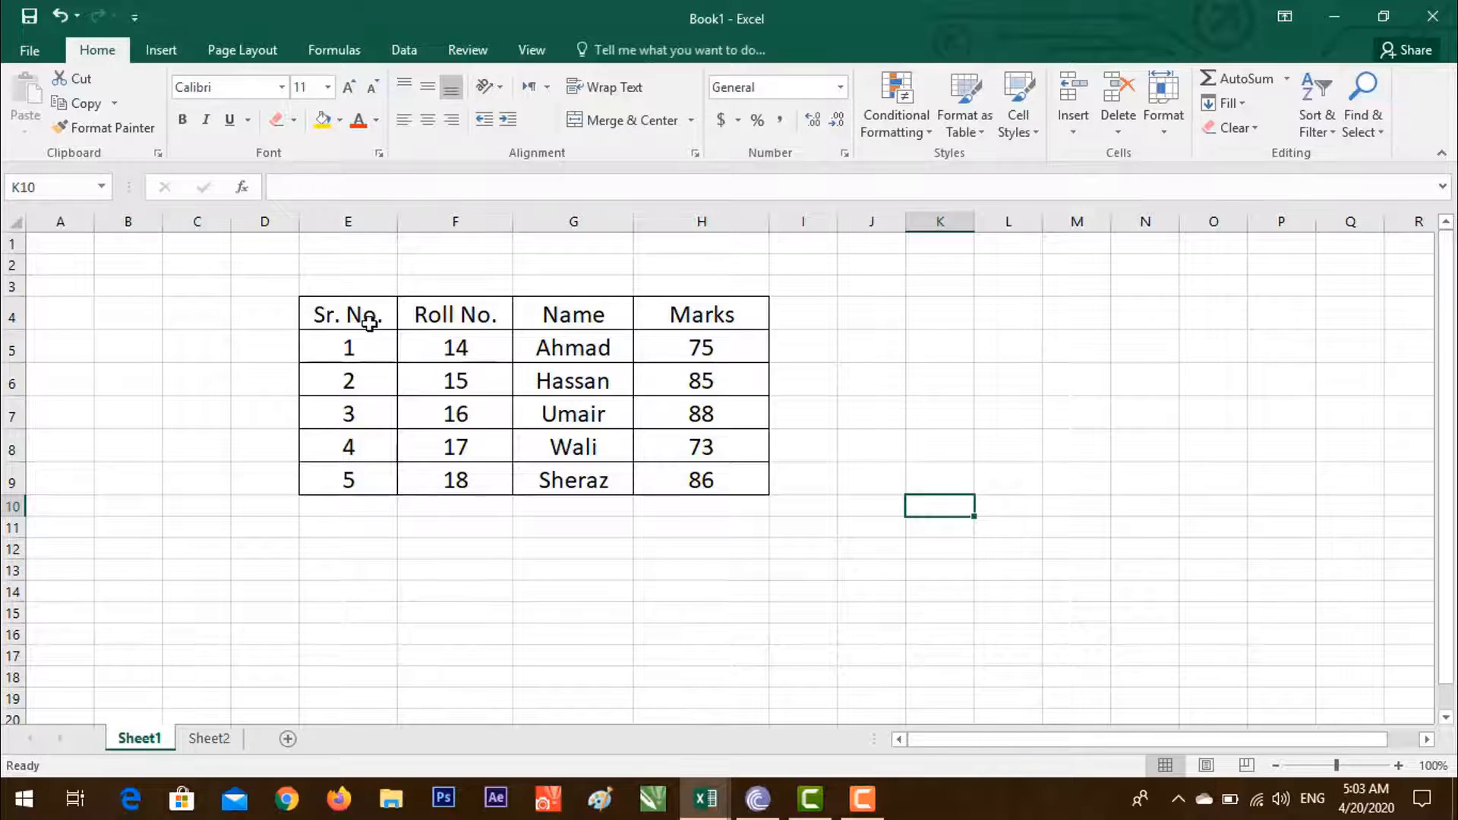
pyautogui.click(344, 306)
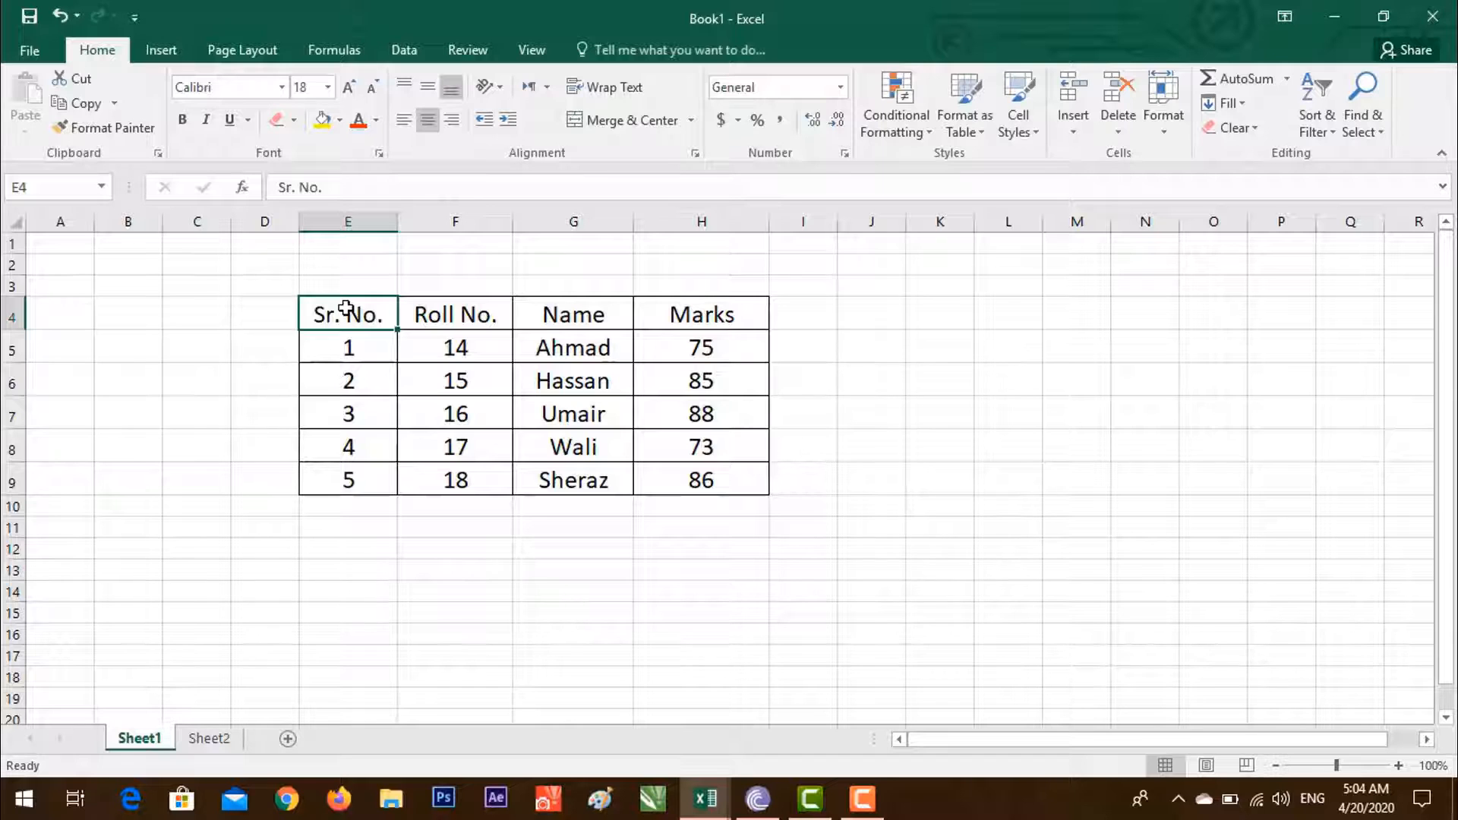
pyautogui.click(294, 121)
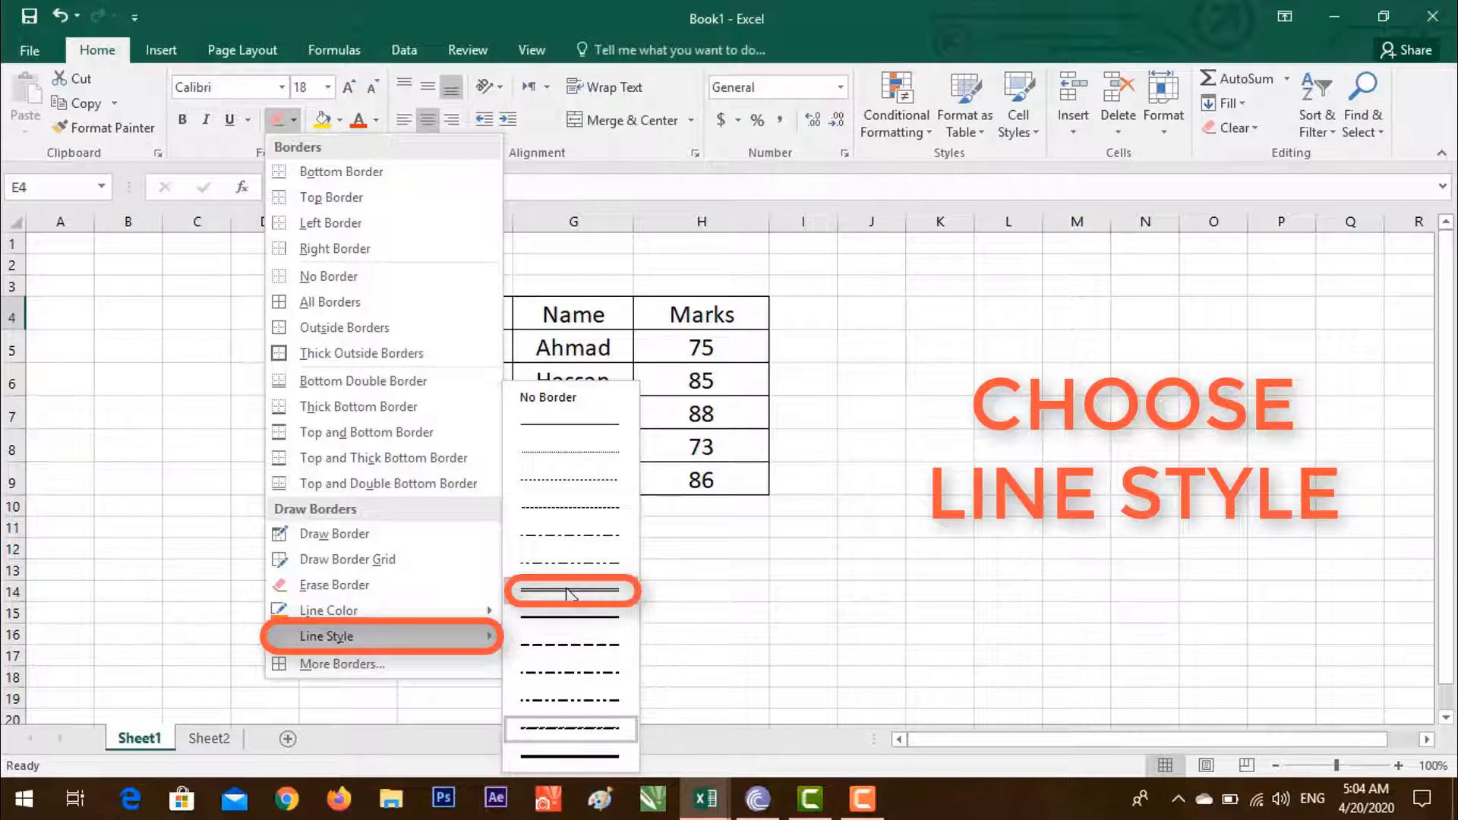
pyautogui.click(569, 592)
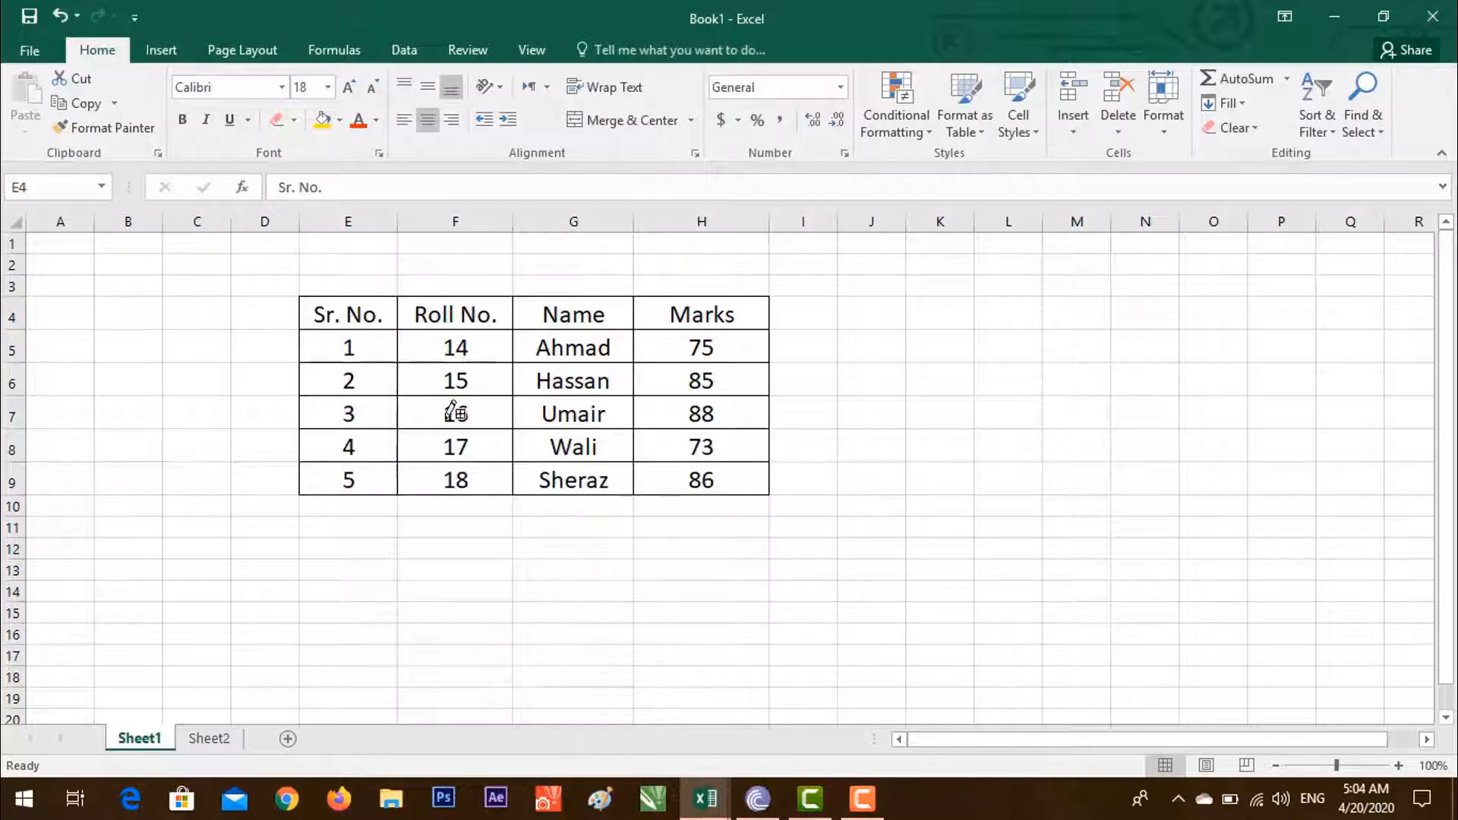
pyautogui.click(295, 121)
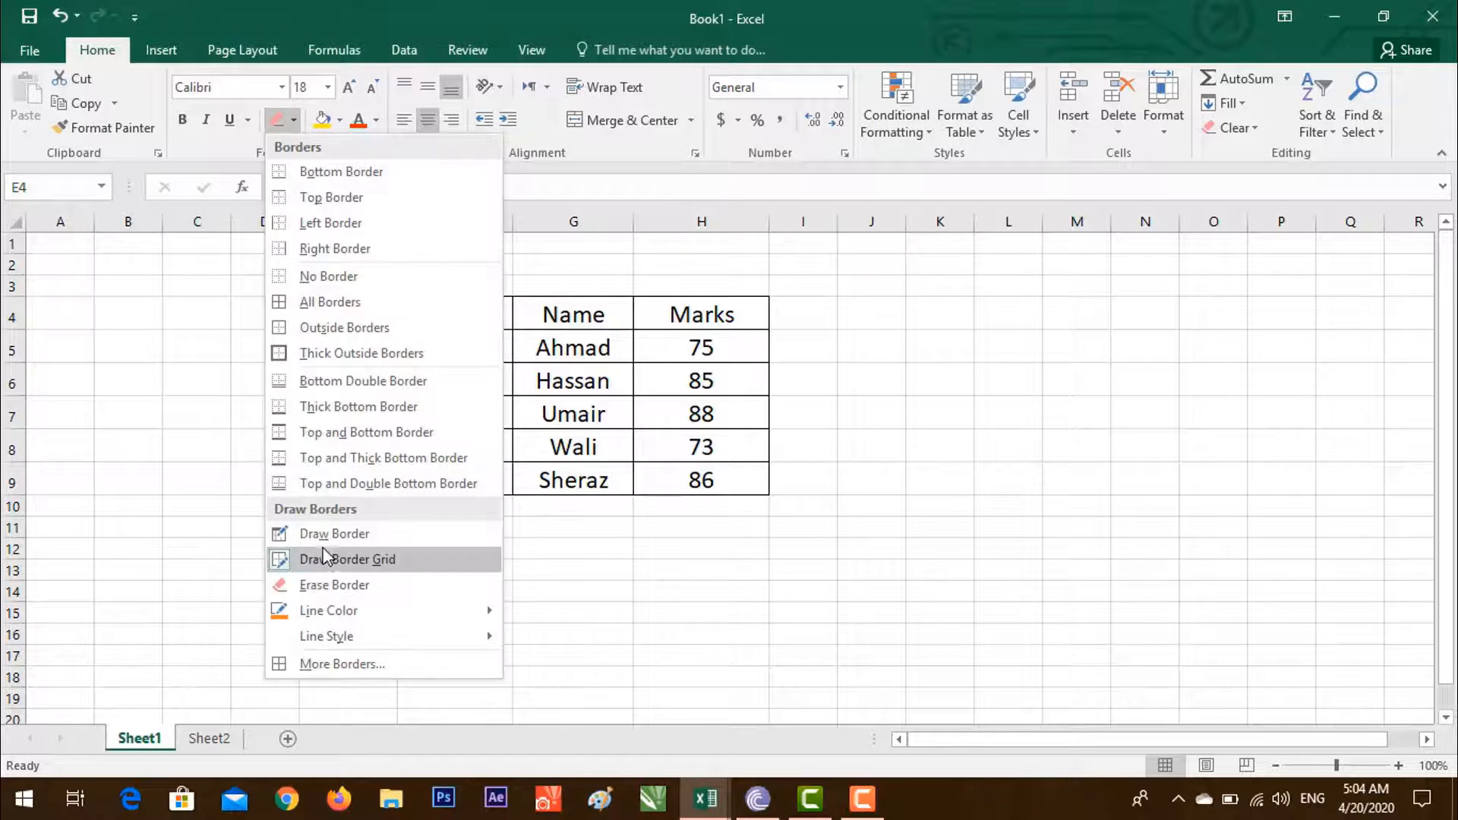
pyautogui.click(549, 647)
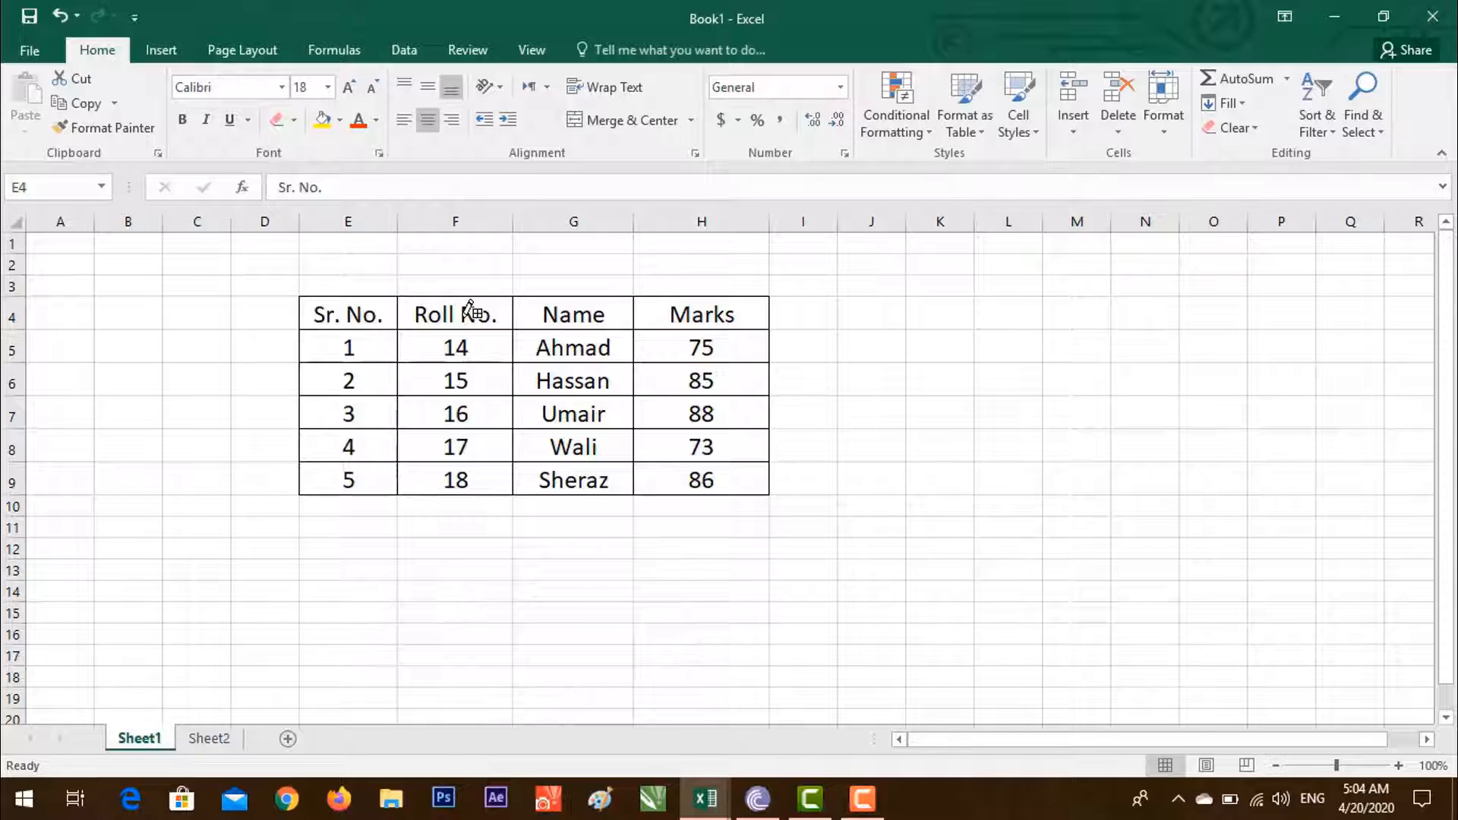
pyautogui.press('Escape')
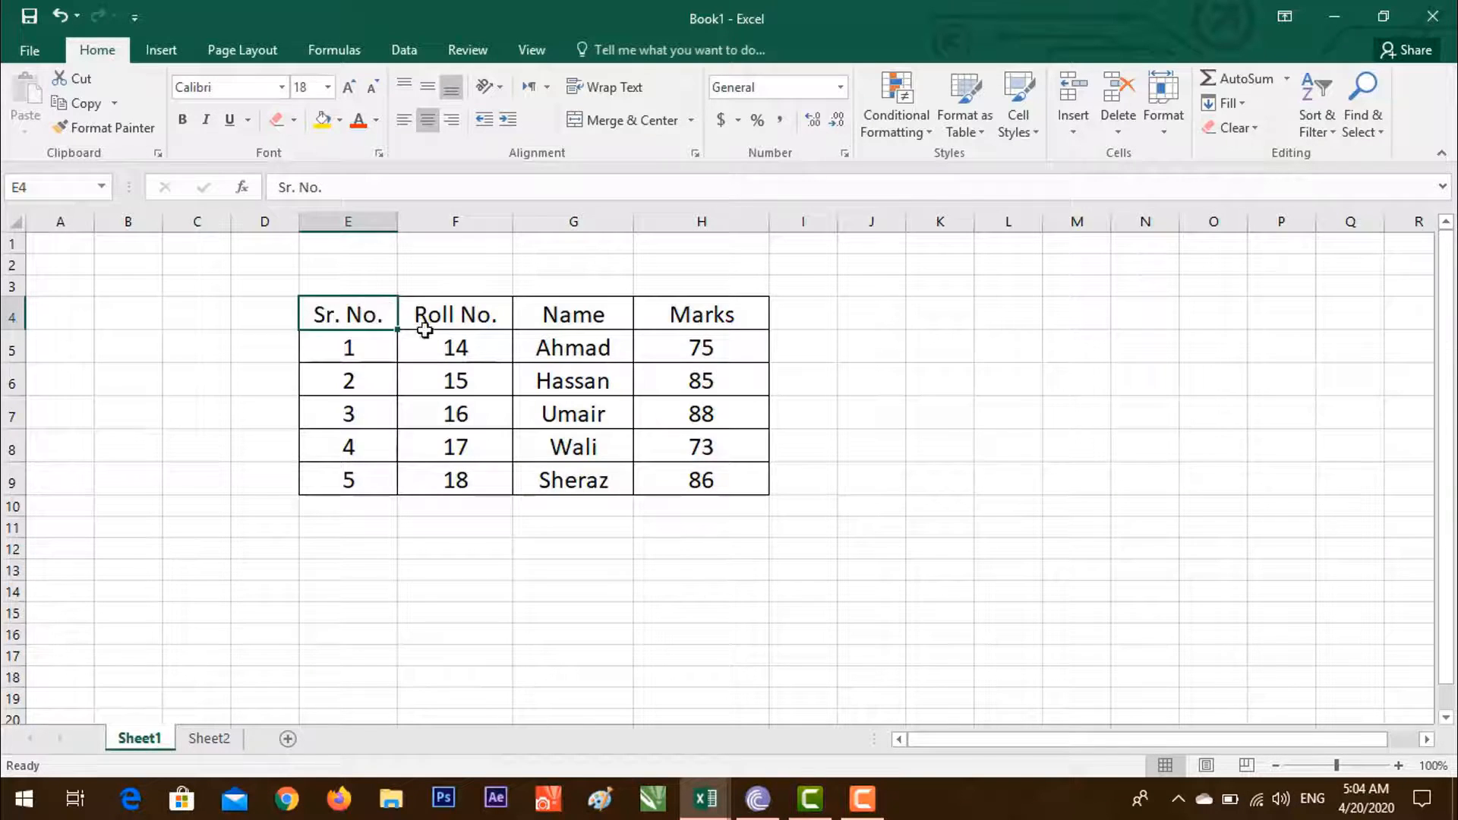
pyautogui.moveTo(391, 328)
pyautogui.mouseDown()
pyautogui.moveTo(618, 469)
pyautogui.moveTo(704, 473)
pyautogui.mouseUp()
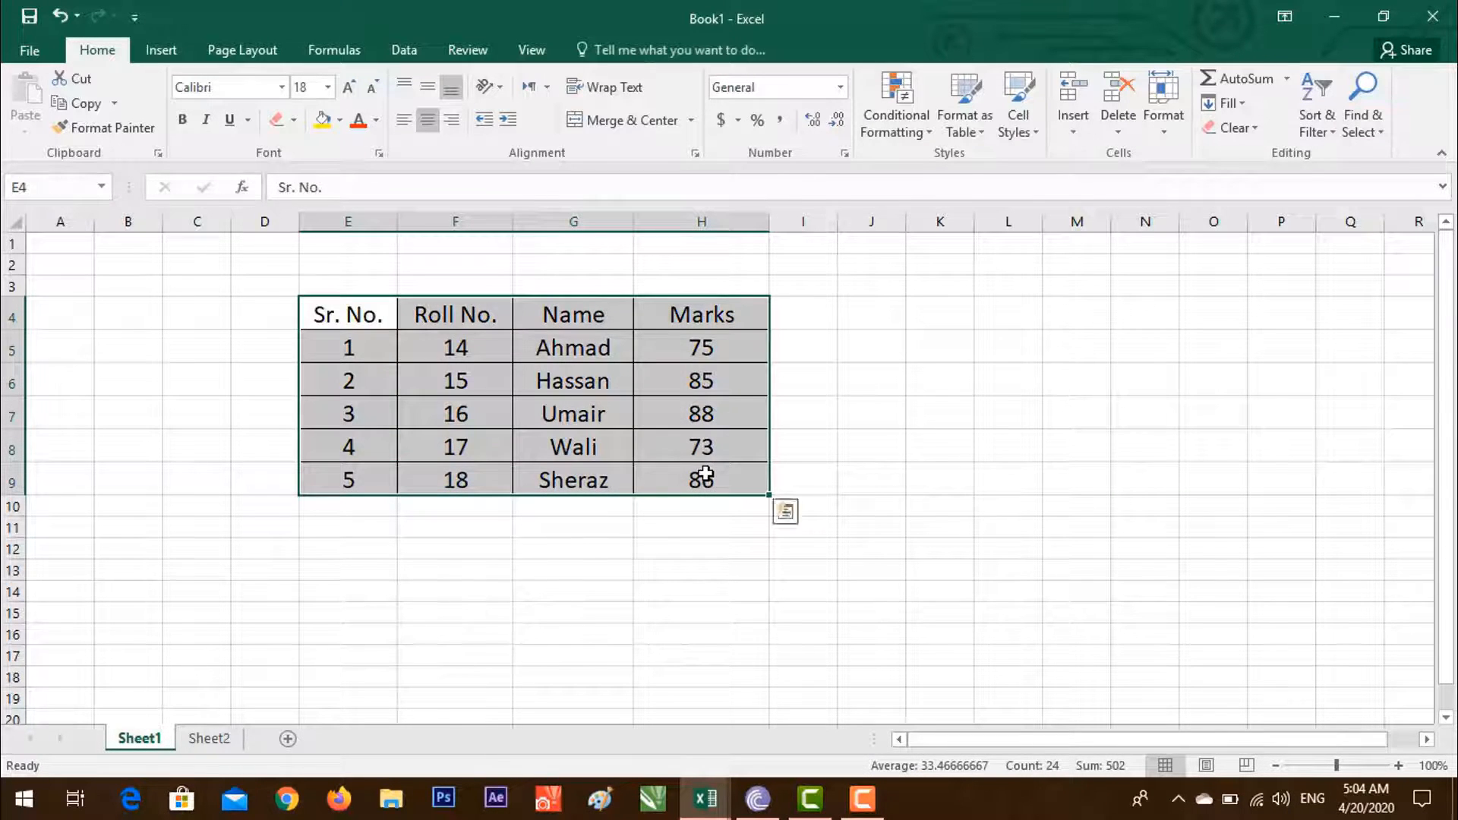
pyautogui.click(294, 120)
pyautogui.click(311, 299)
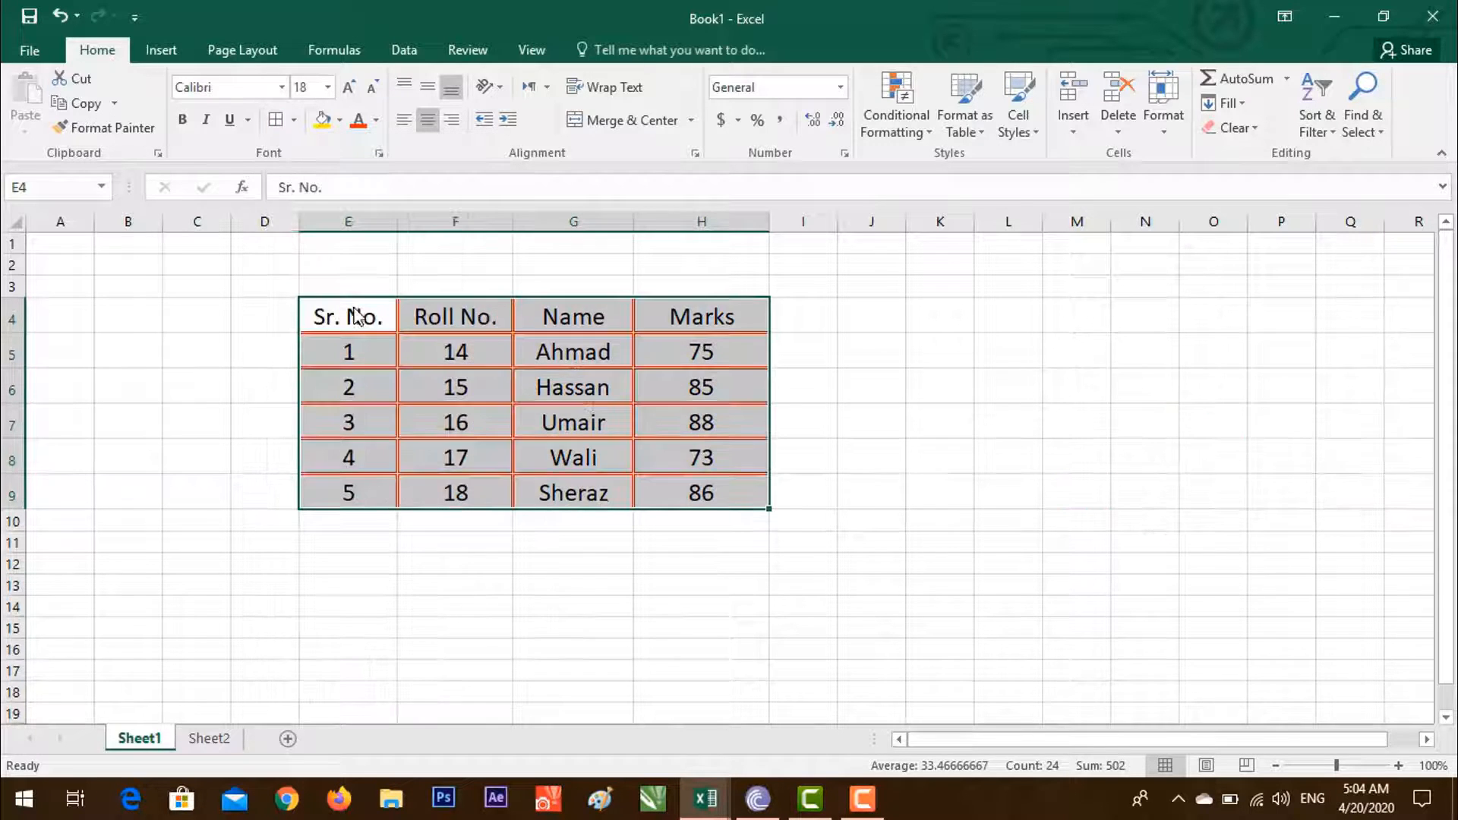
pyautogui.click(805, 410)
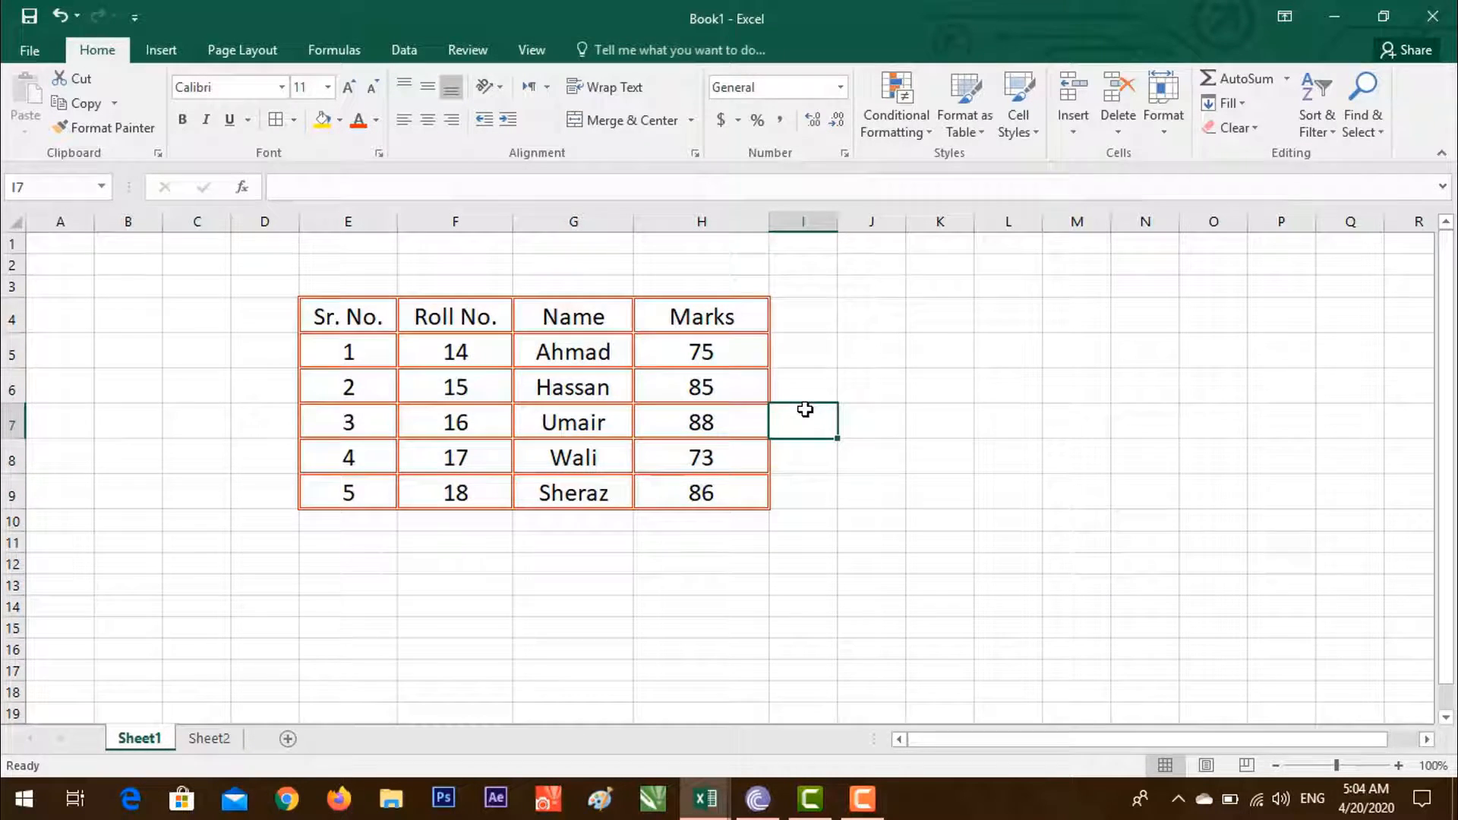
# Step: Set the border line style to thick dashes and the line color to green, and apply All Borders to E4:H9
pyautogui.click(299, 119)
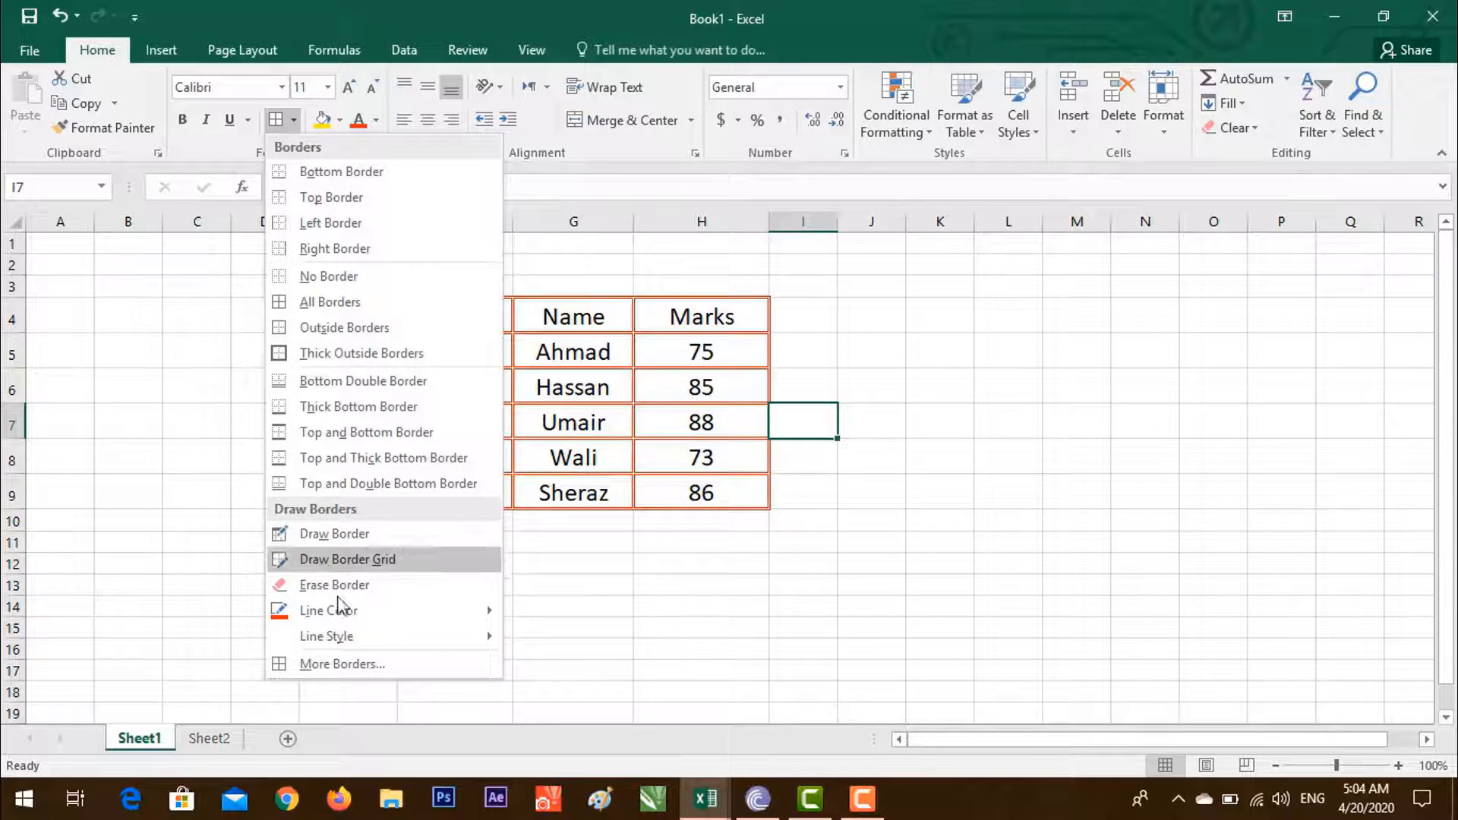
pyautogui.moveTo(389, 635)
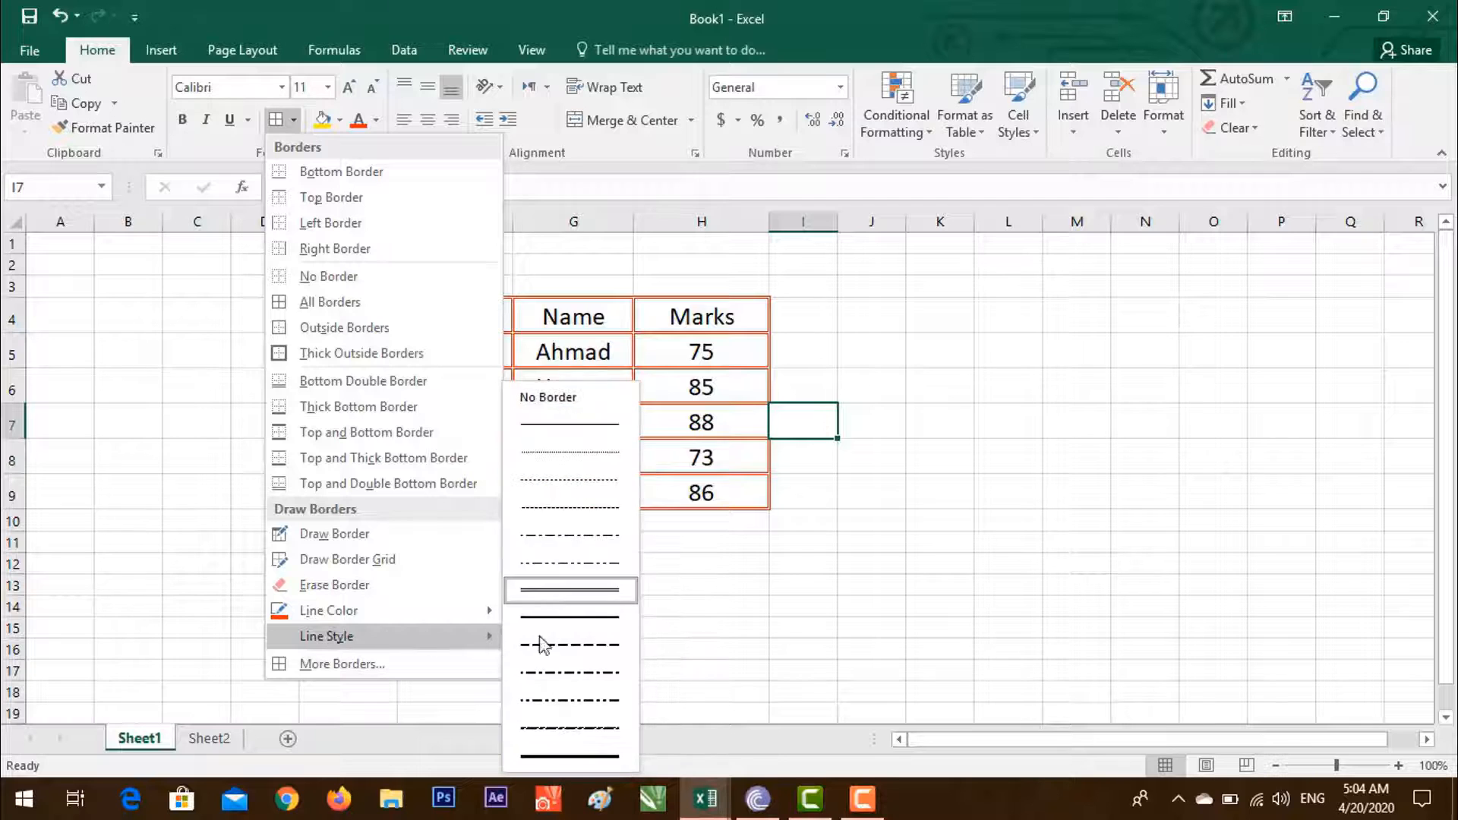
pyautogui.click(590, 655)
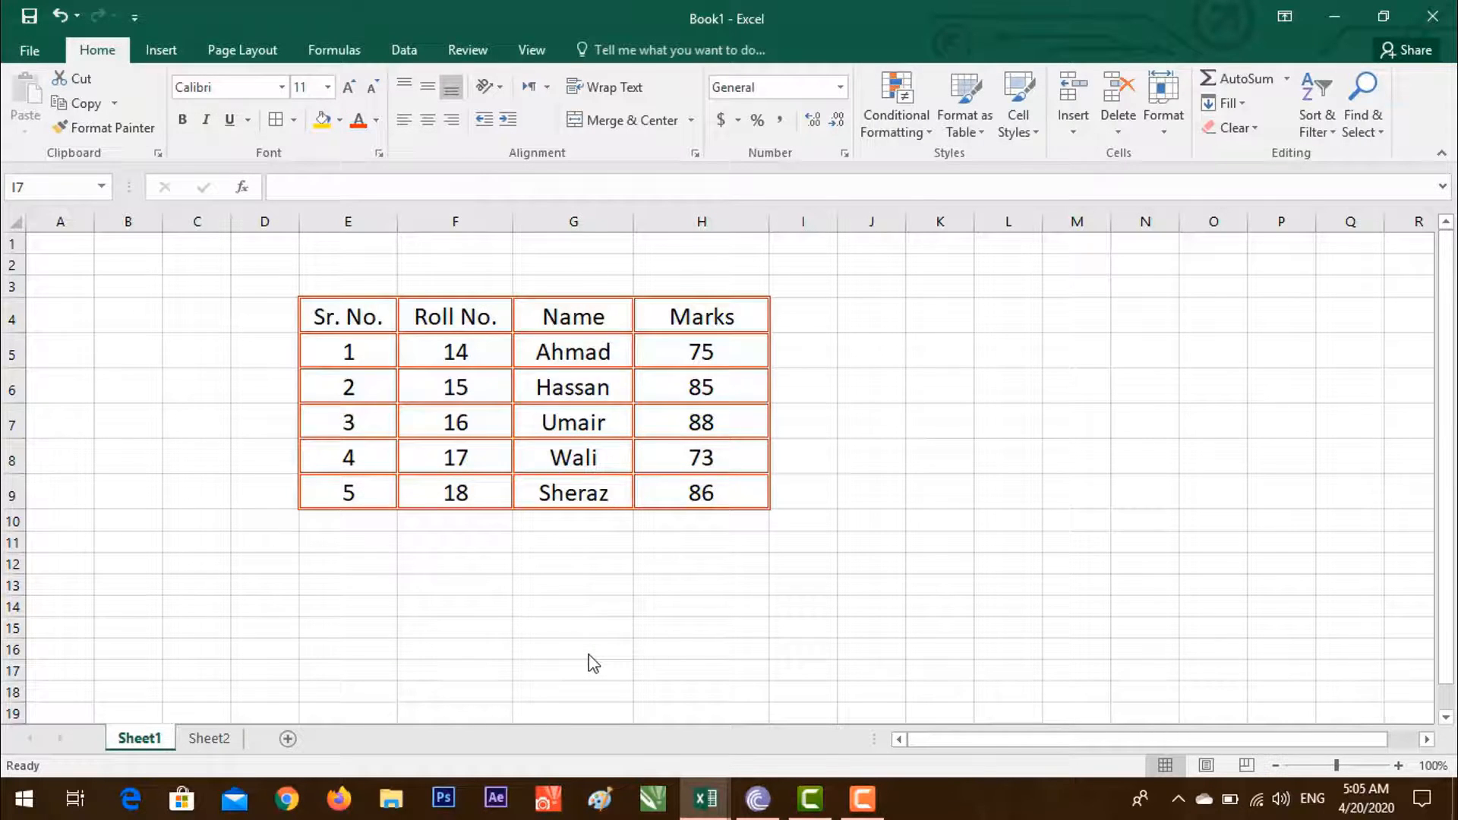
pyautogui.press('Escape')
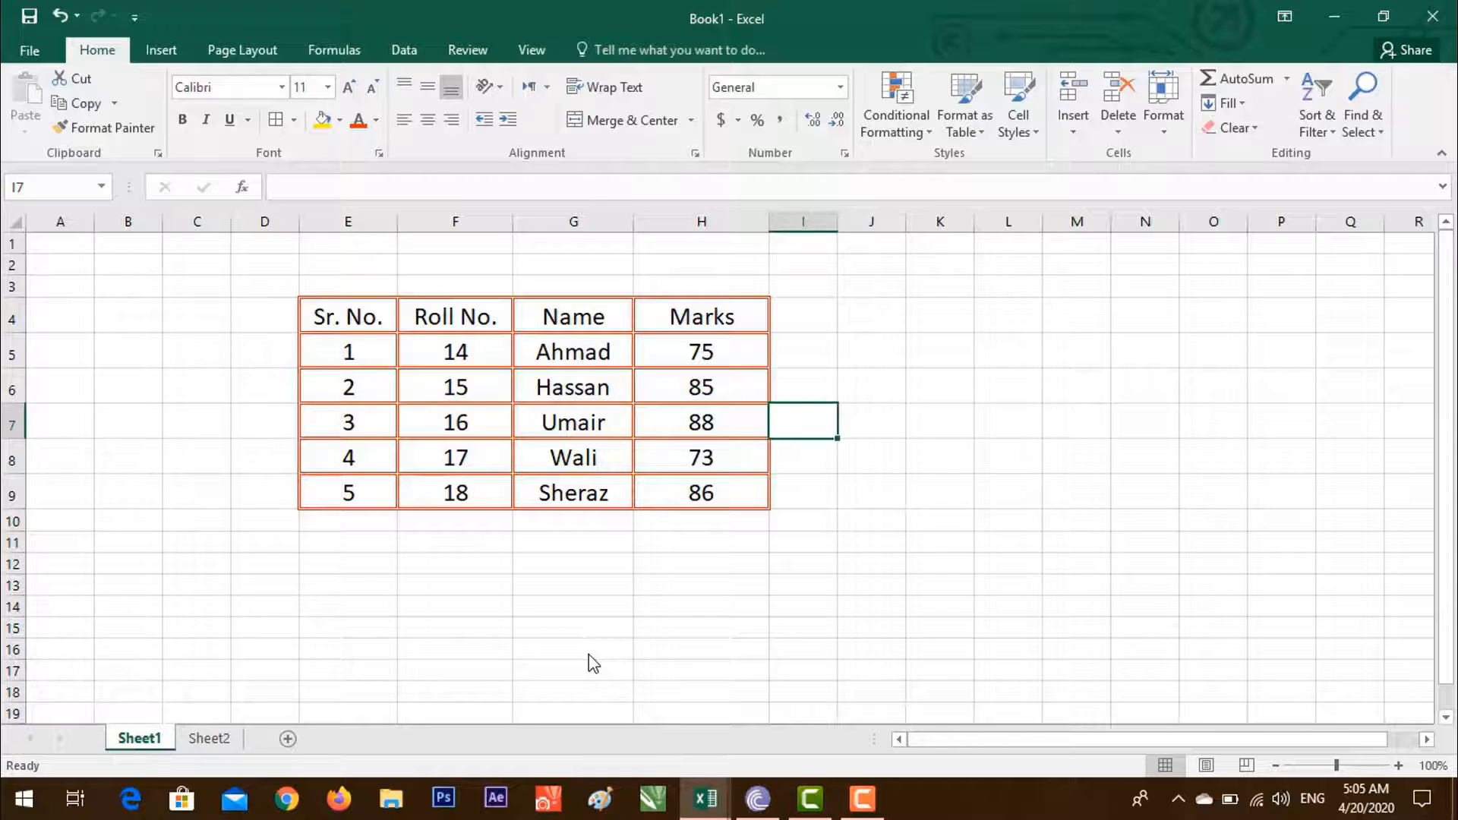
pyautogui.click(297, 120)
pyautogui.moveTo(448, 617)
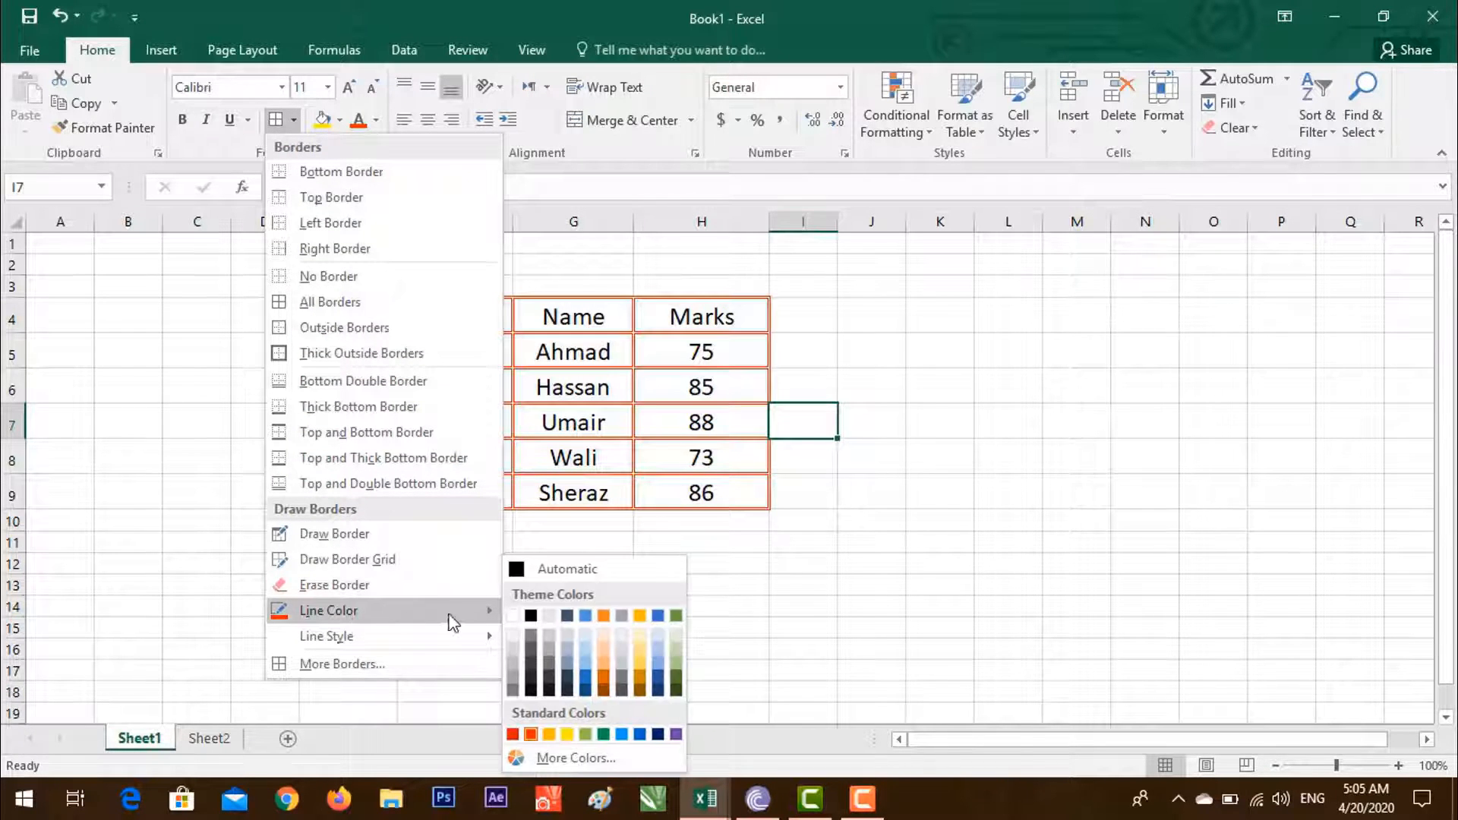
pyautogui.click(674, 616)
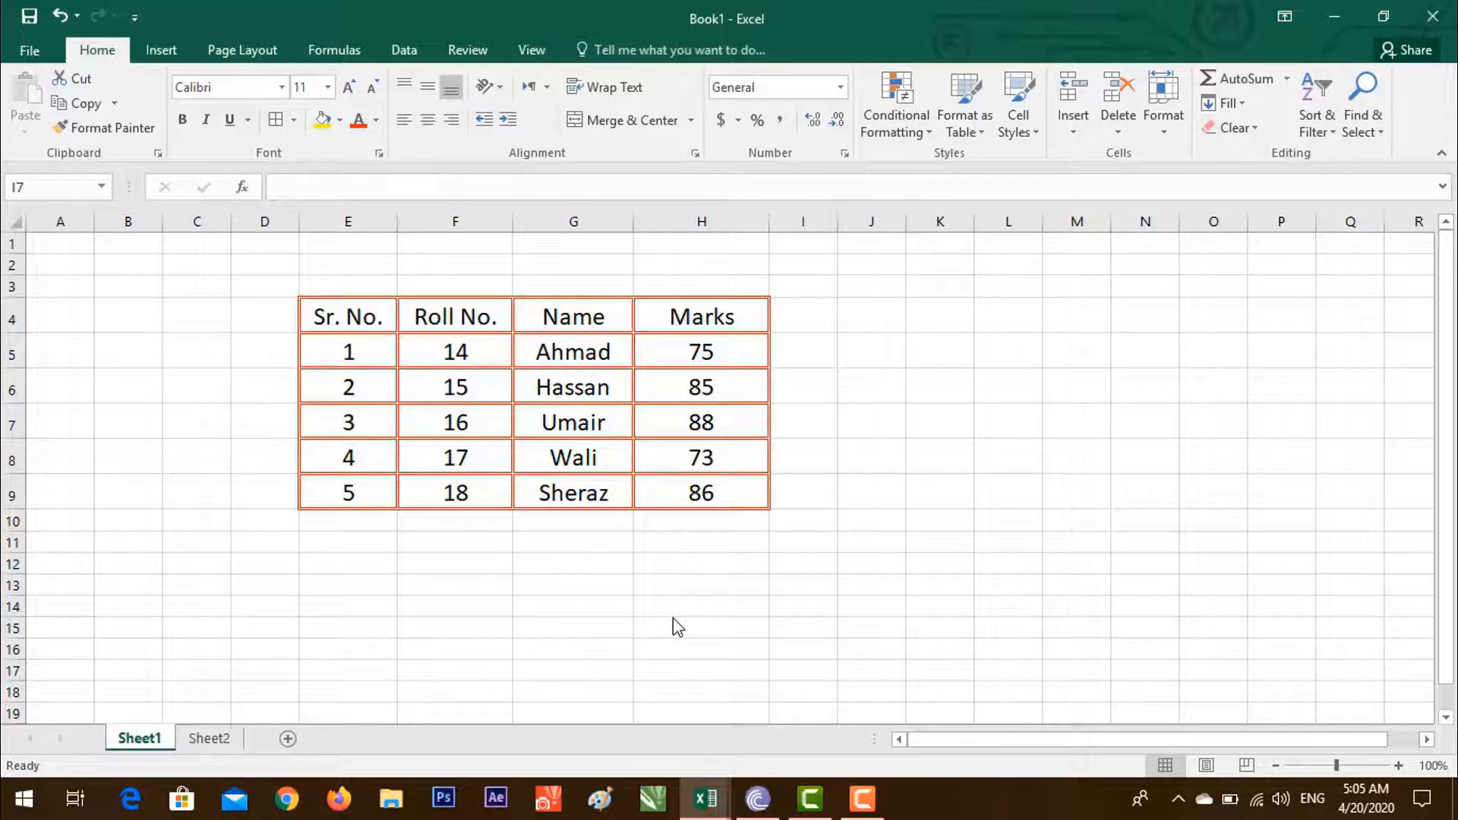
pyautogui.press('Escape')
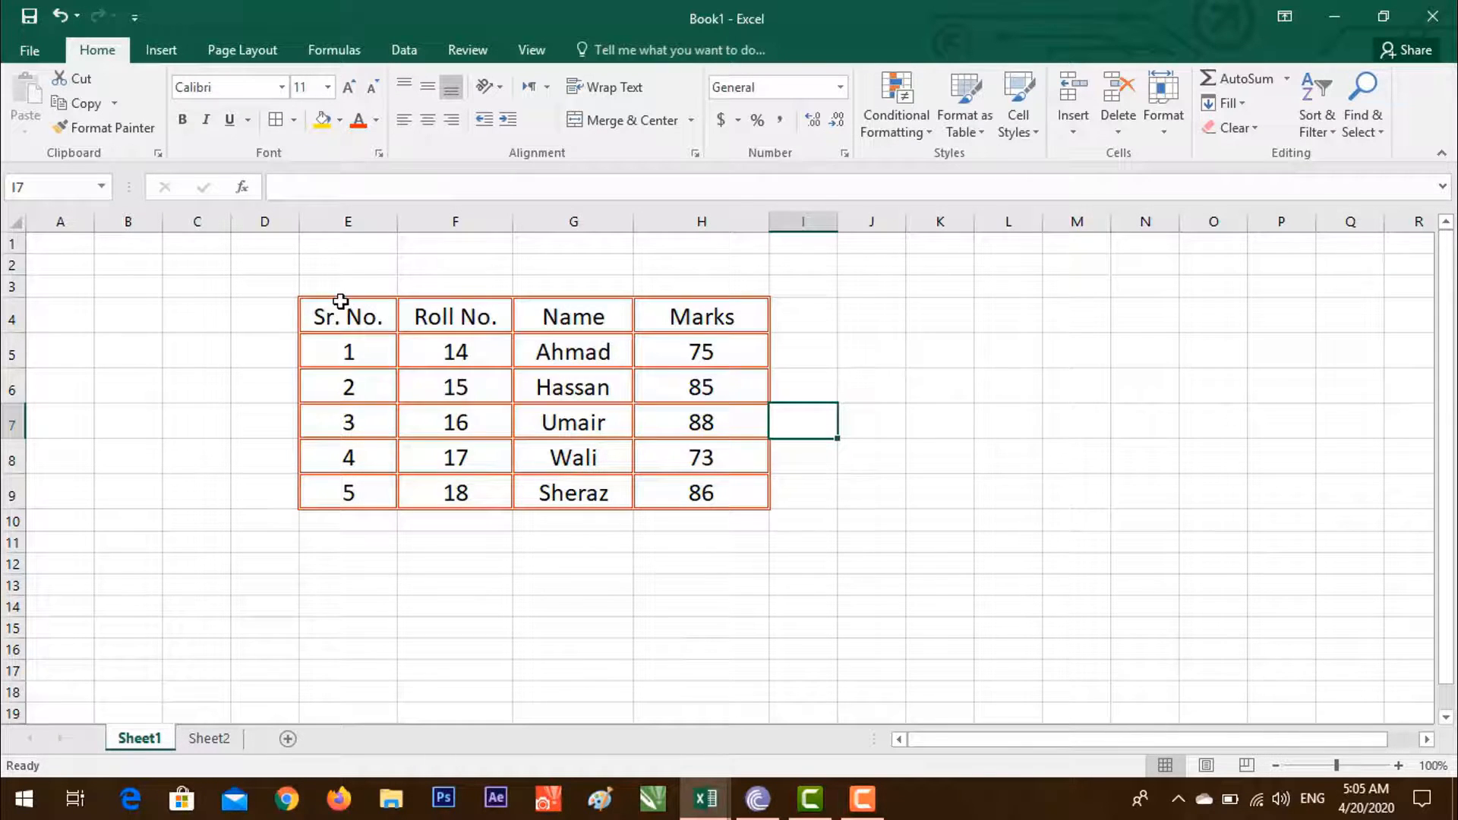
pyautogui.moveTo(341, 301); pyautogui.dragTo(679, 479)
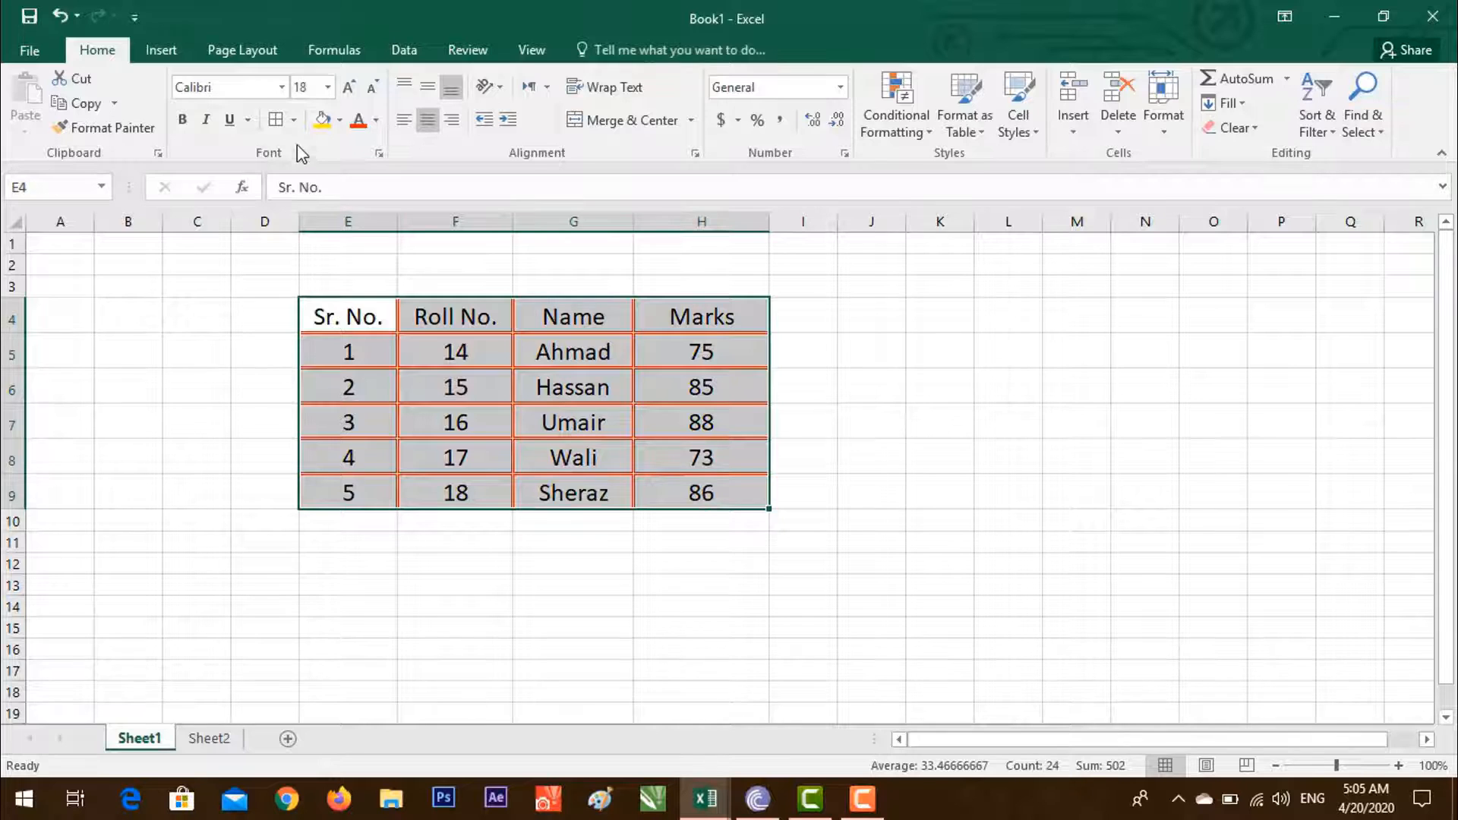
pyautogui.click(294, 120)
pyautogui.click(306, 303)
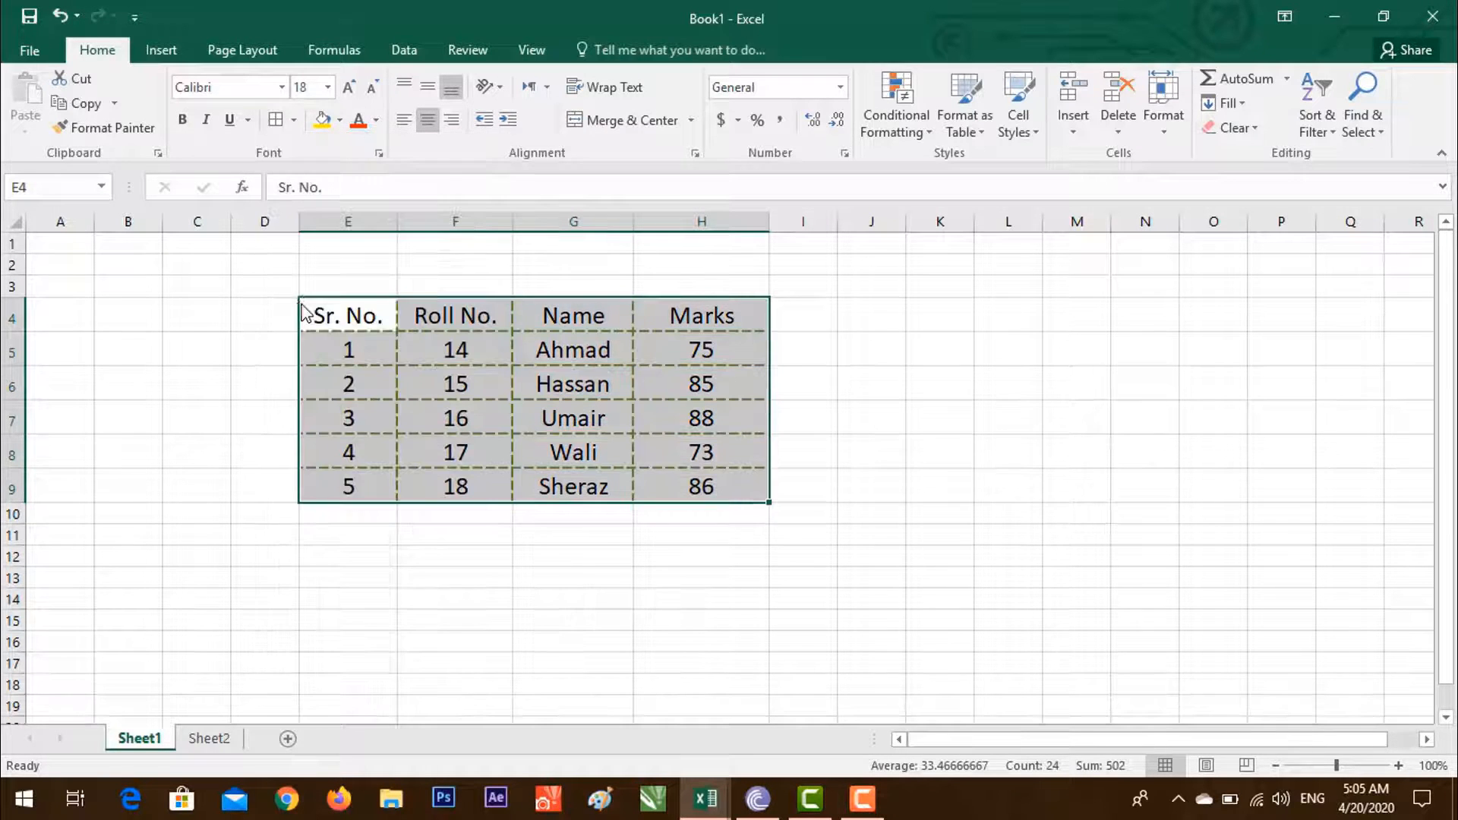
pyautogui.click(836, 396)
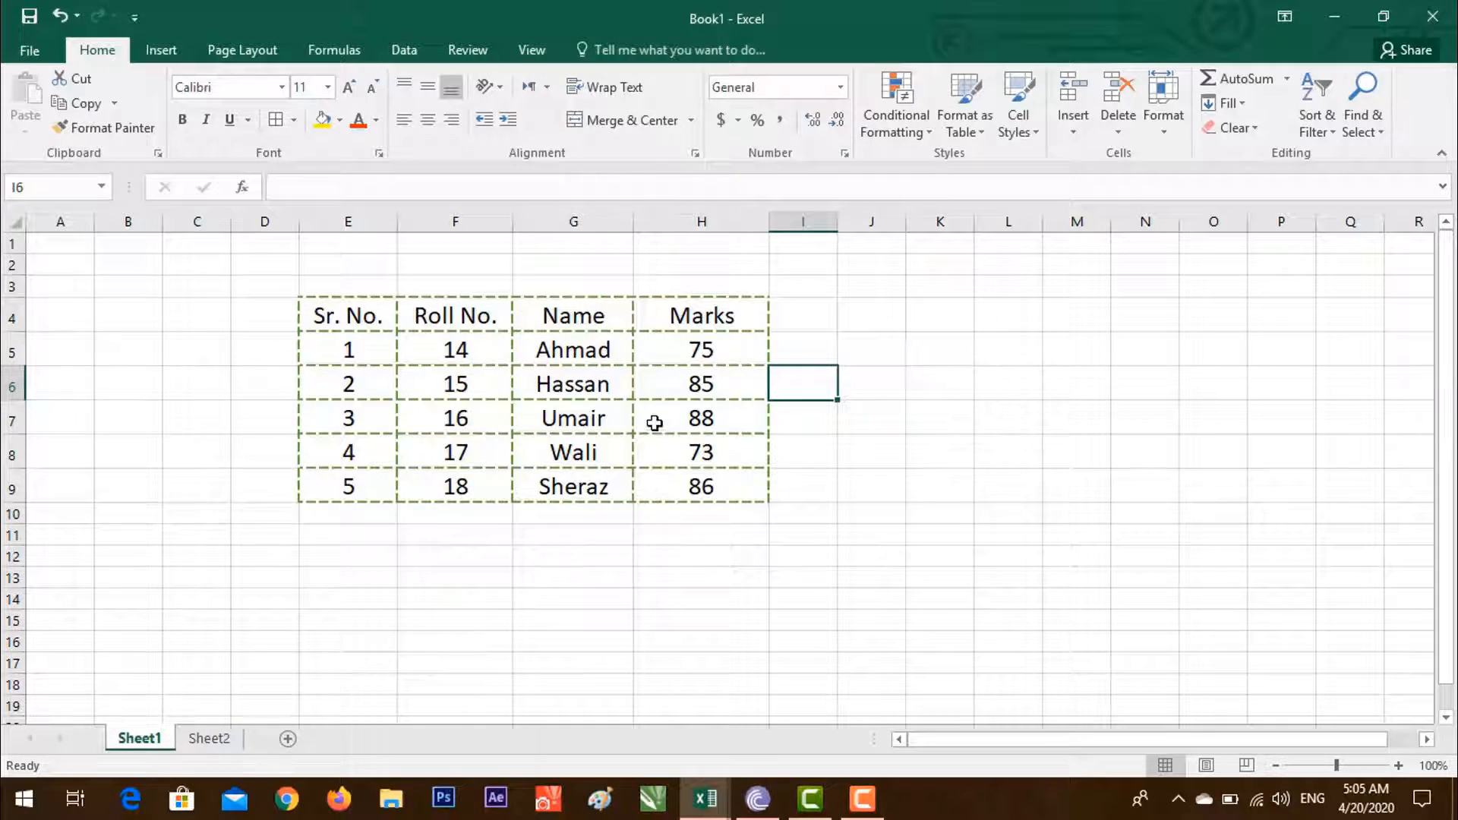
# Step: With a gold dash-dot-dot line, draw a border along the left of G4:G7 and border grids over F6:H6 and H5:H6
pyautogui.click(294, 120)
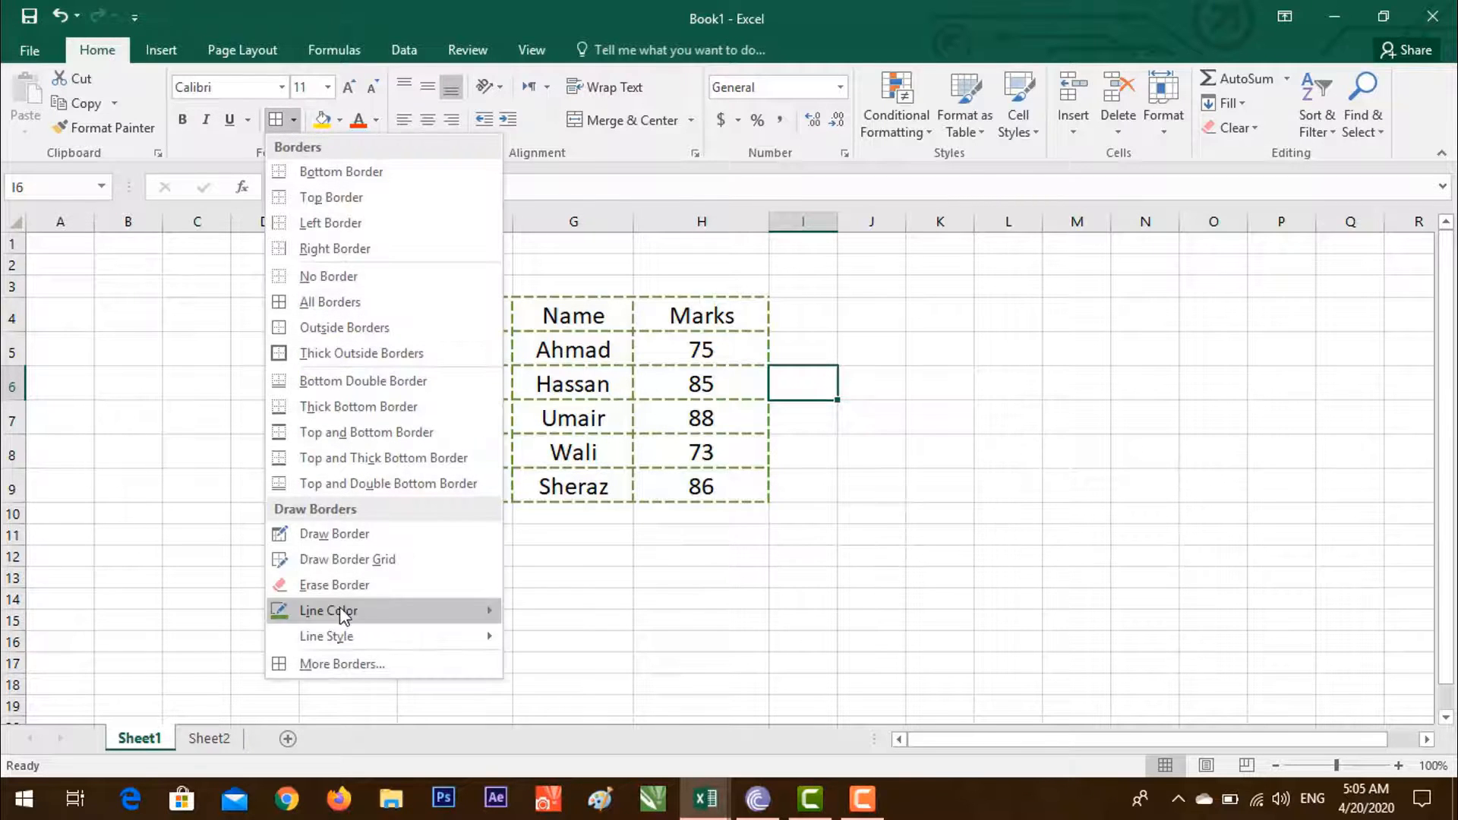
pyautogui.moveTo(322, 621)
pyautogui.moveTo(475, 642)
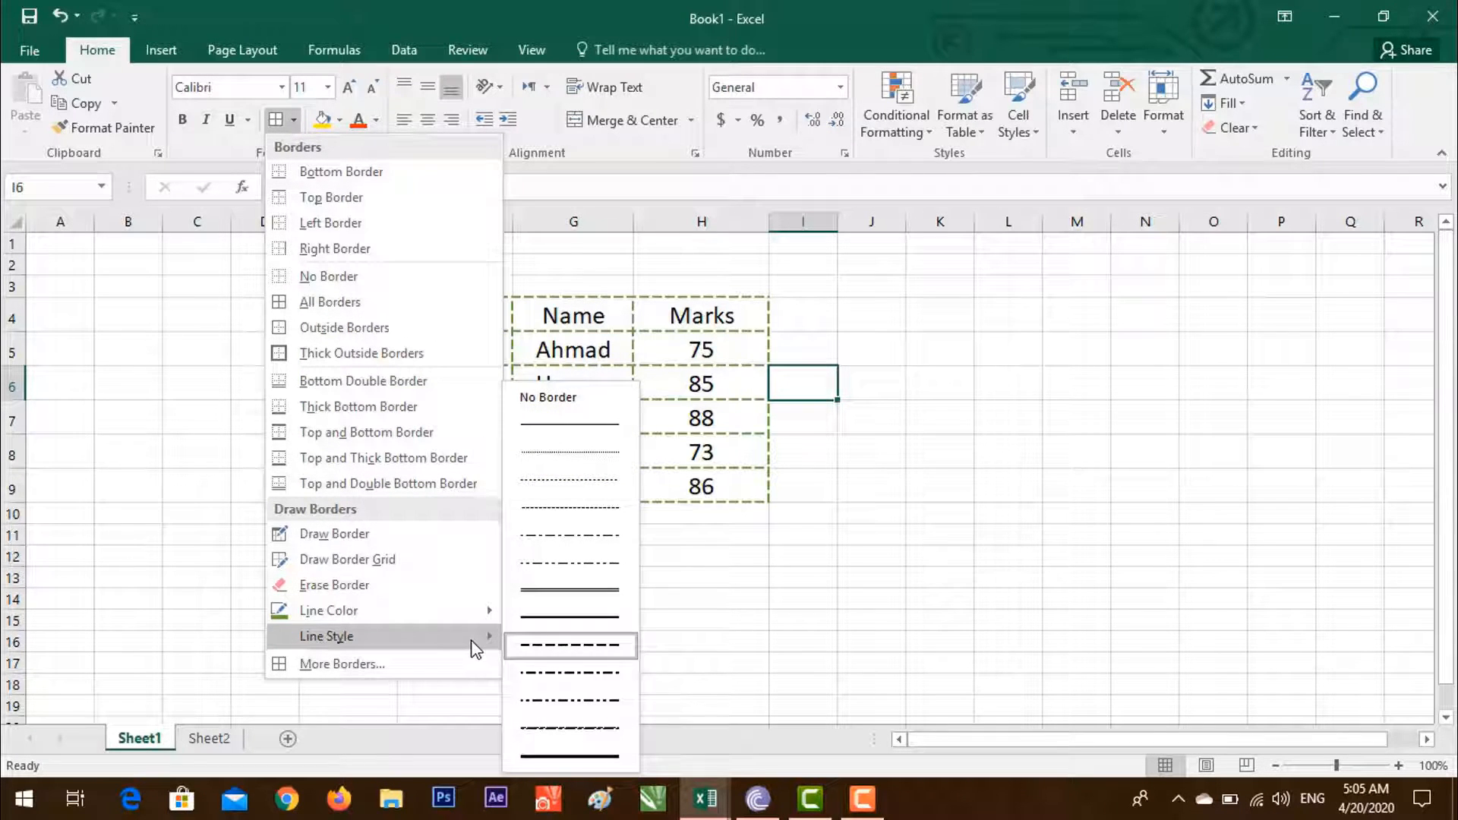
pyautogui.click(562, 712)
pyautogui.click(293, 119)
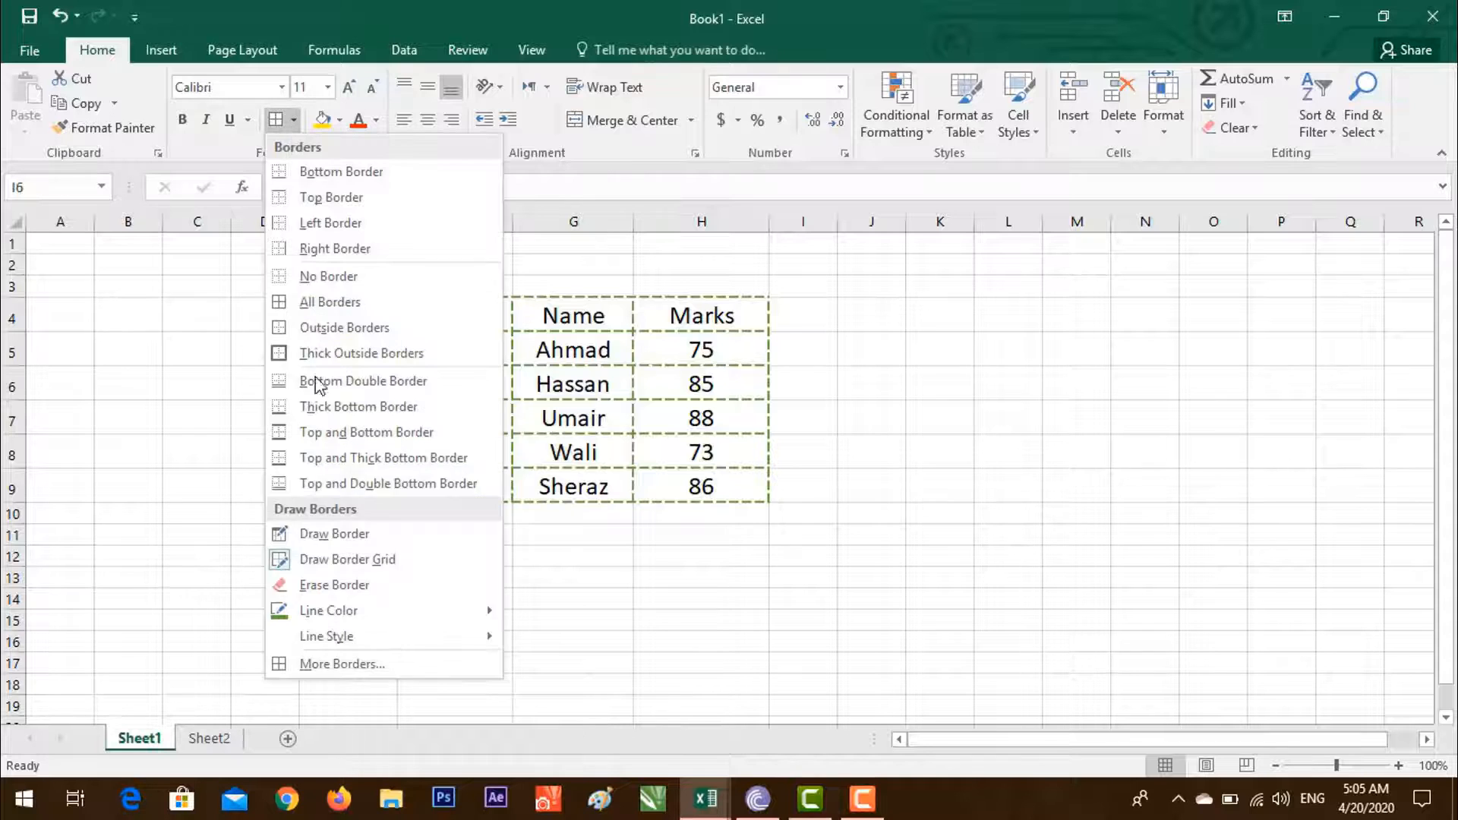
pyautogui.moveTo(327, 613)
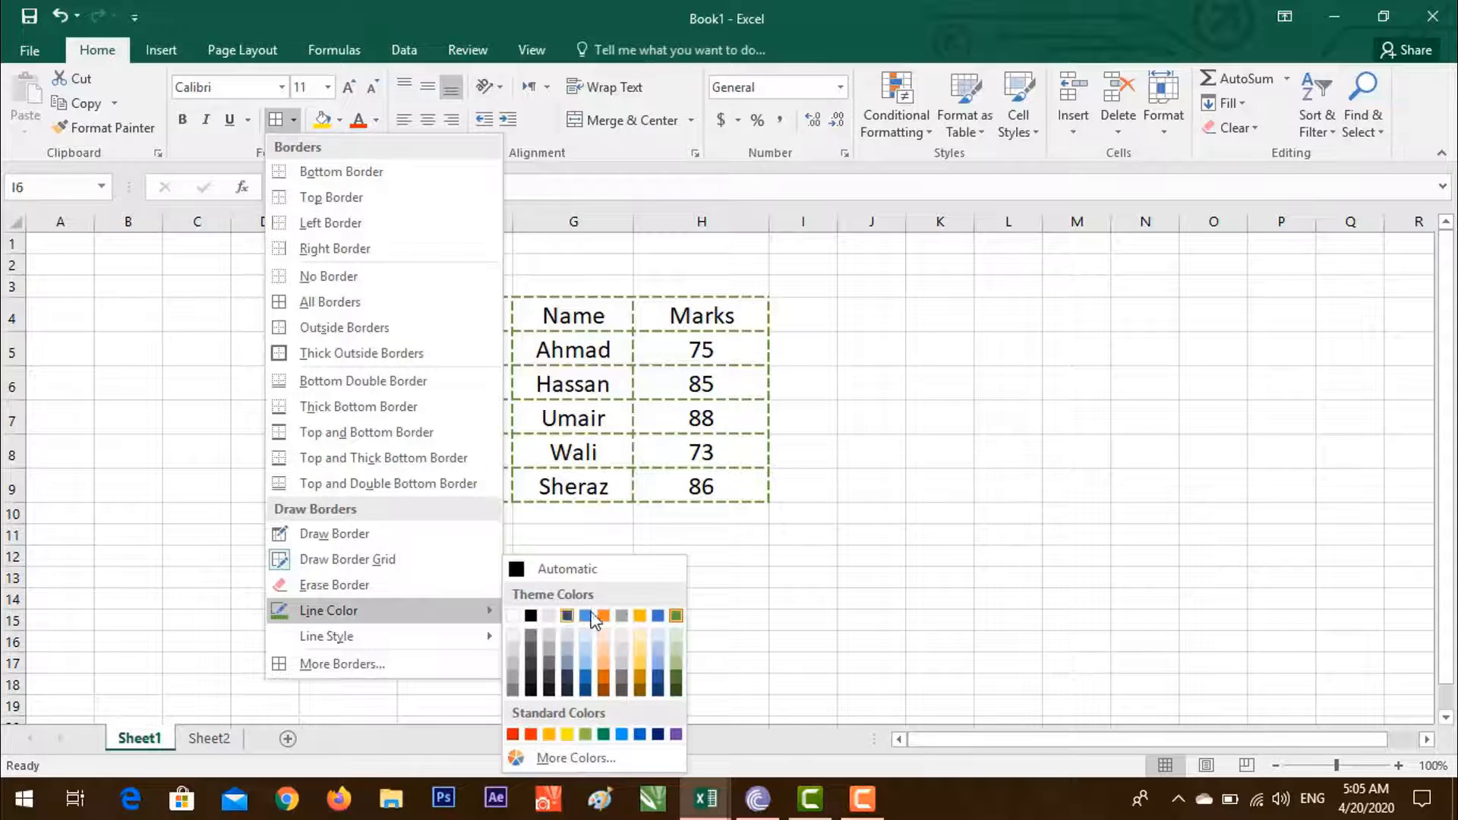
pyautogui.click(639, 615)
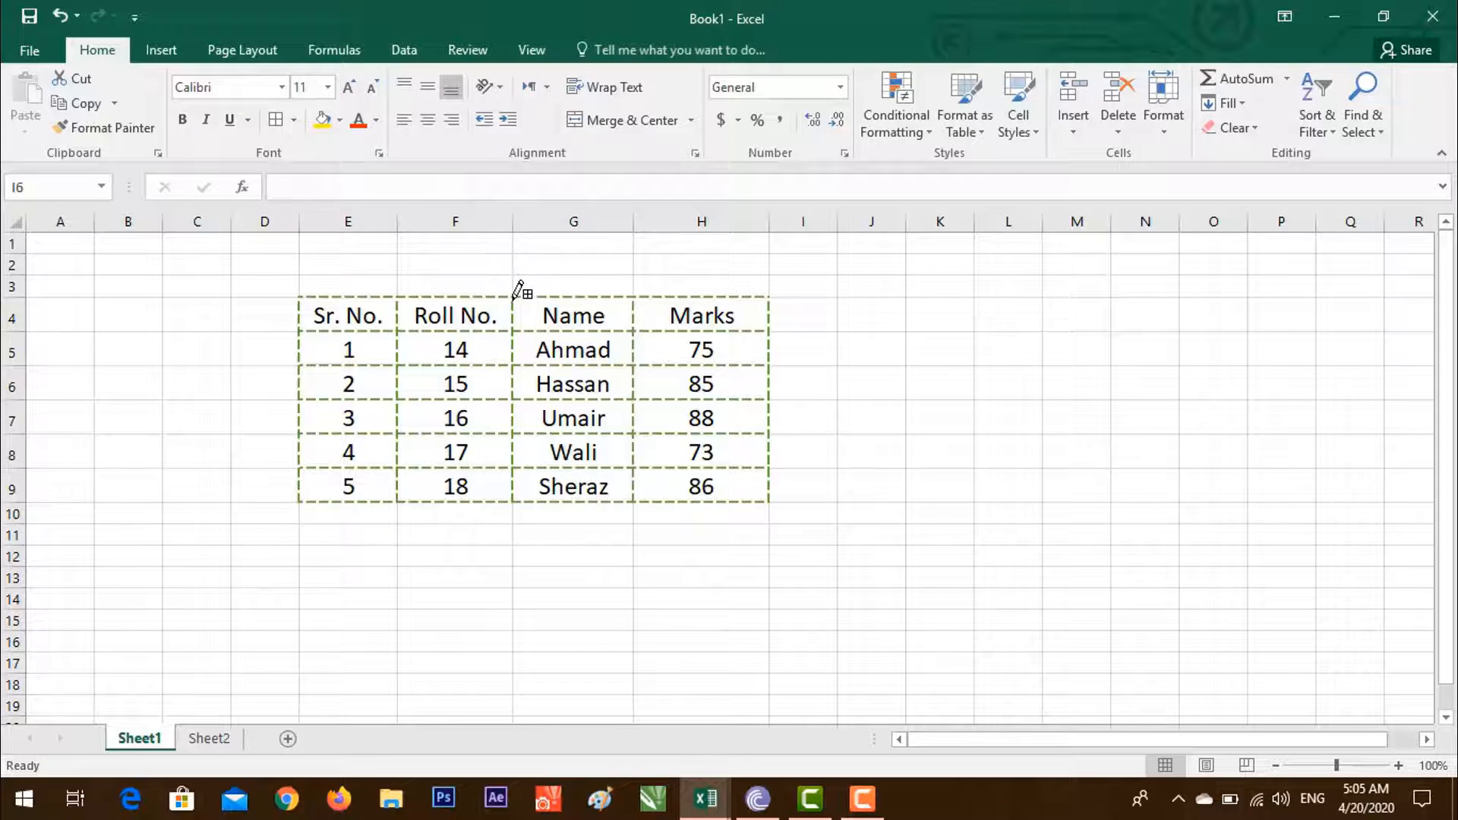
pyautogui.moveTo(513, 298); pyautogui.dragTo(514, 430)
pyautogui.moveTo(396, 394); pyautogui.dragTo(715, 376)
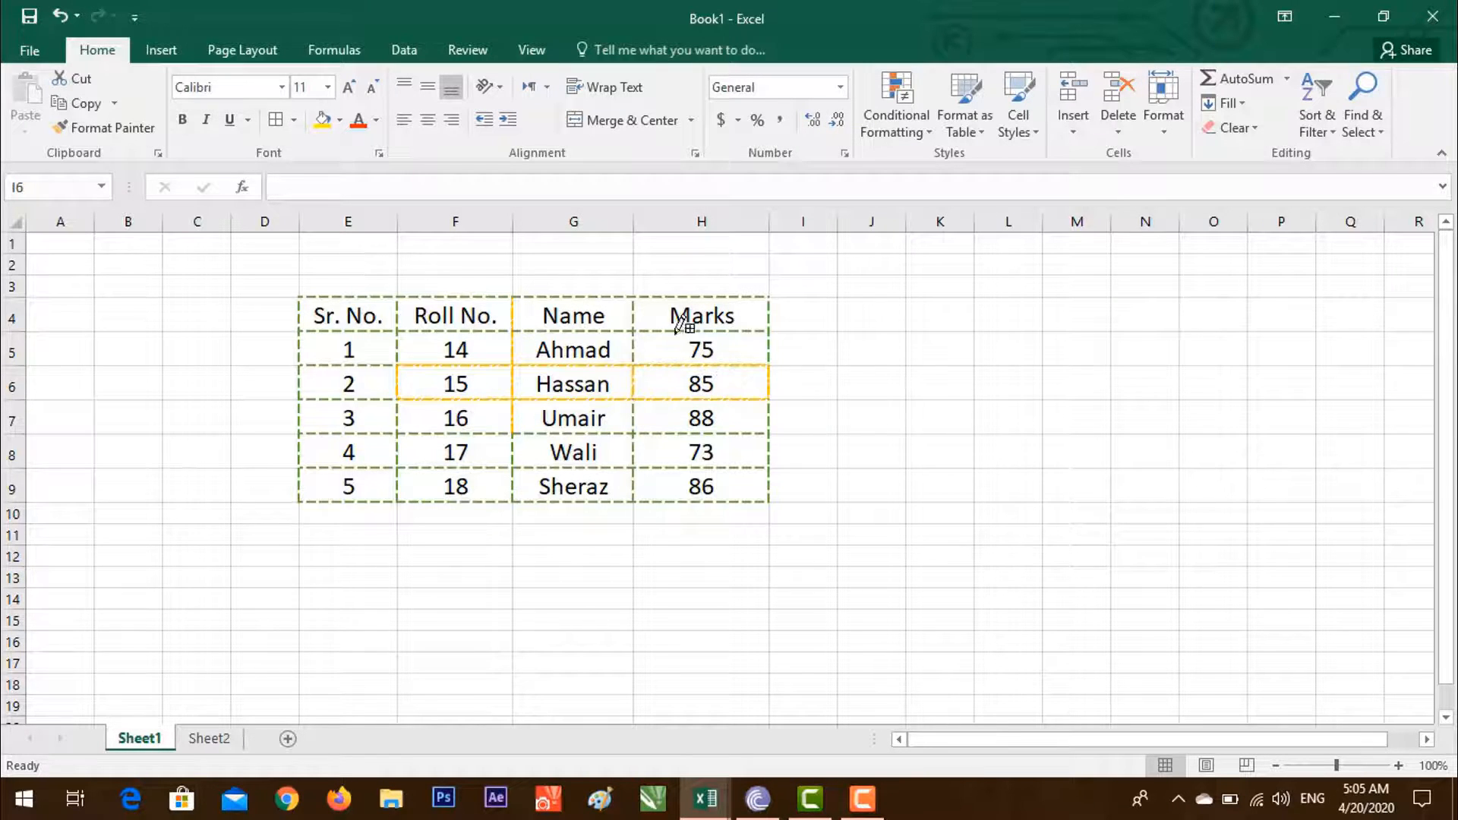
pyautogui.moveTo(637, 332)
pyautogui.mouseDown()
pyautogui.moveTo(694, 377)
pyautogui.moveTo(730, 376)
pyautogui.mouseUp()
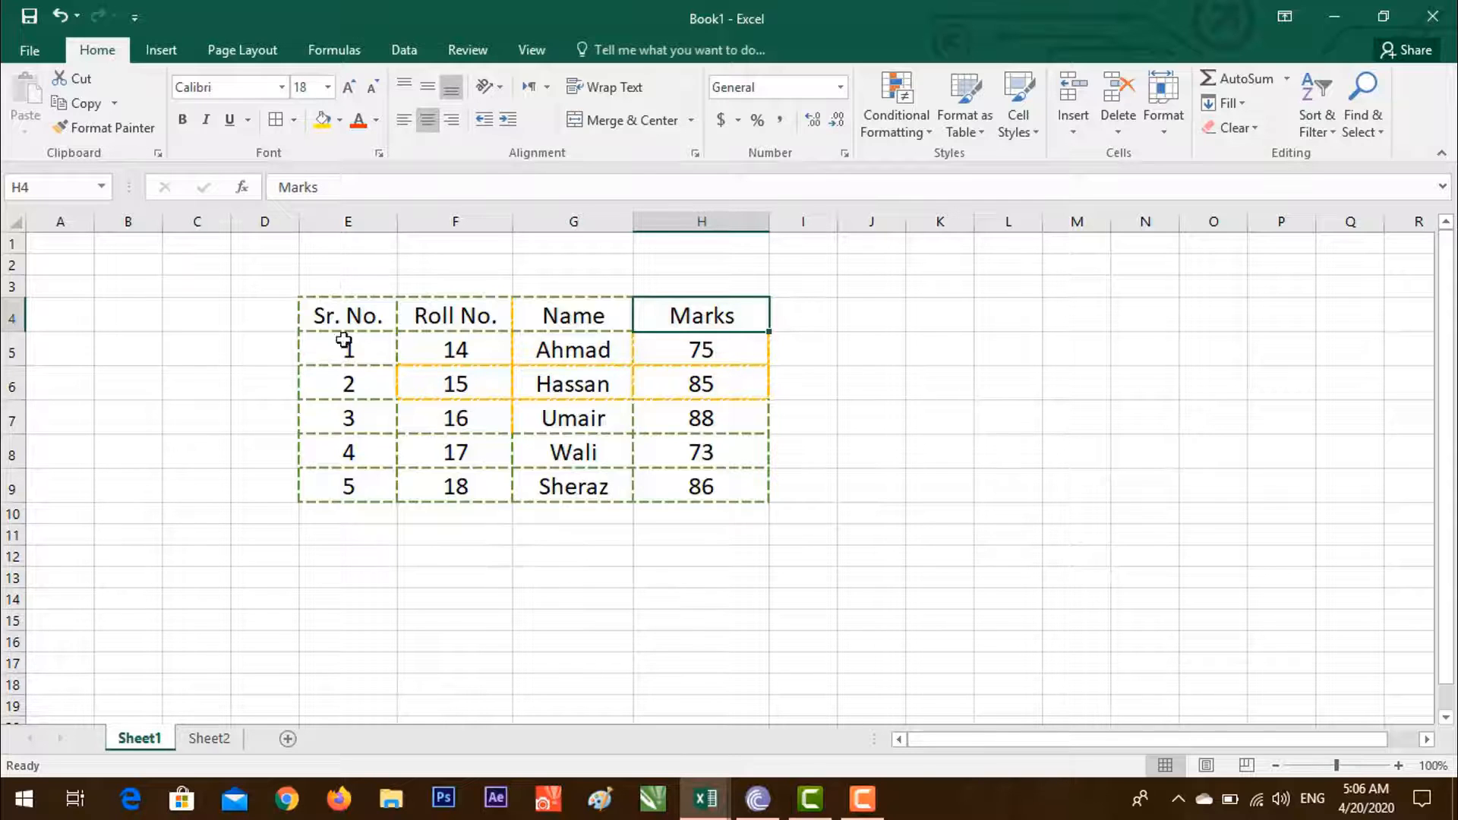
# Step: Select cell H13, open its More Borders settings in Format Cells, and view the font settings
pyautogui.click(293, 120)
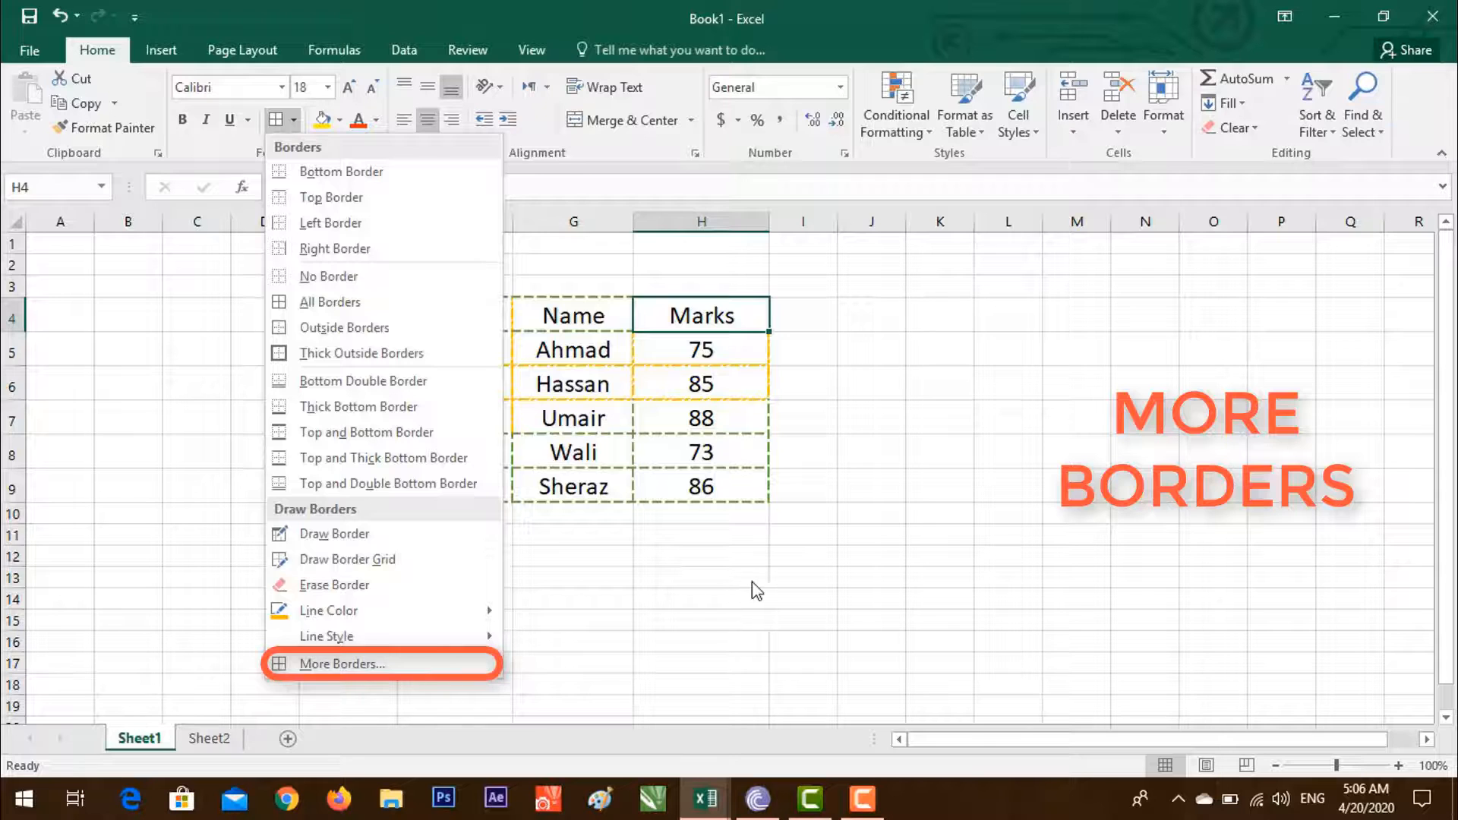
pyautogui.click(724, 585)
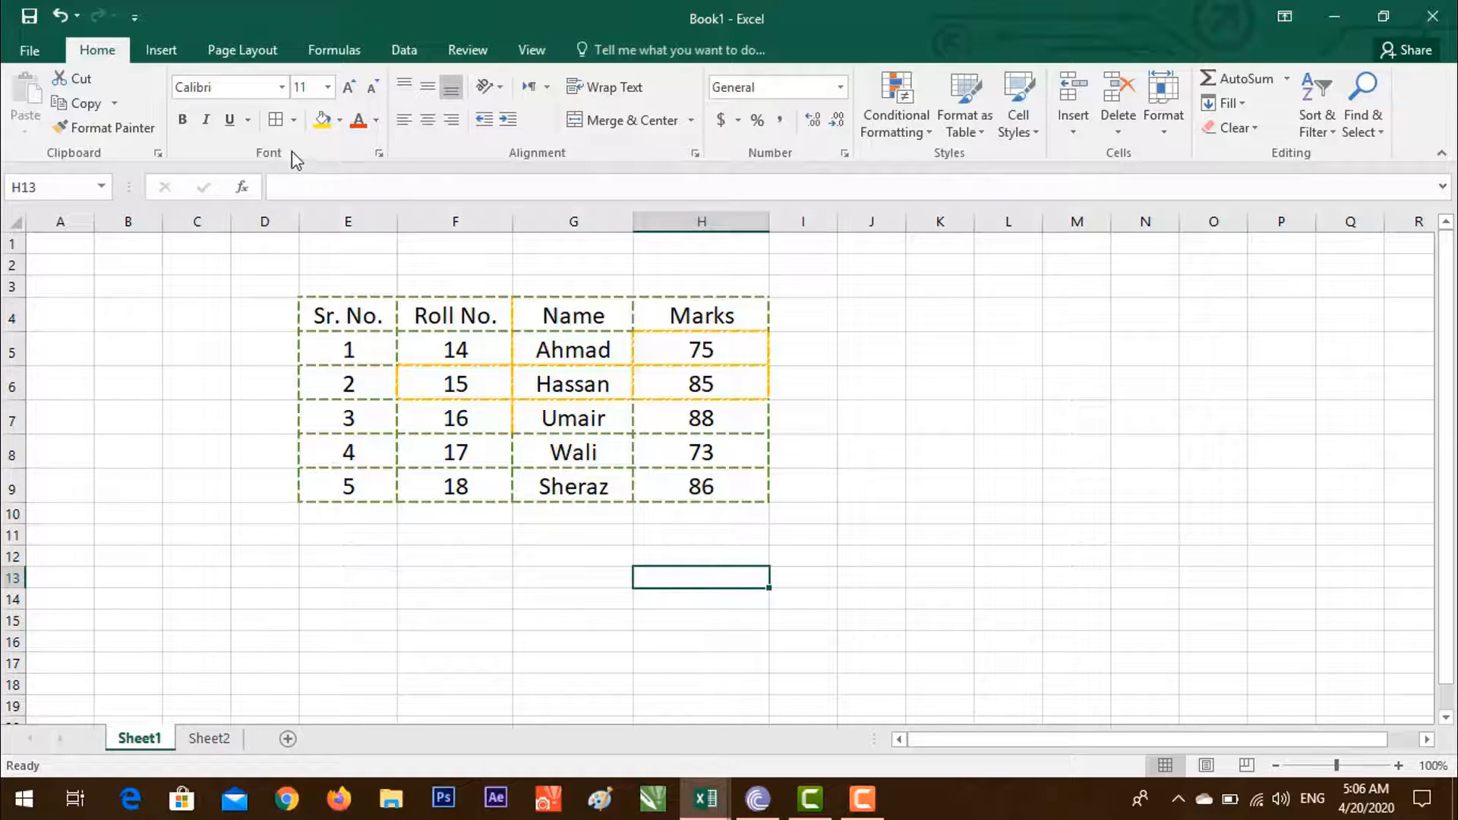
pyautogui.click(294, 121)
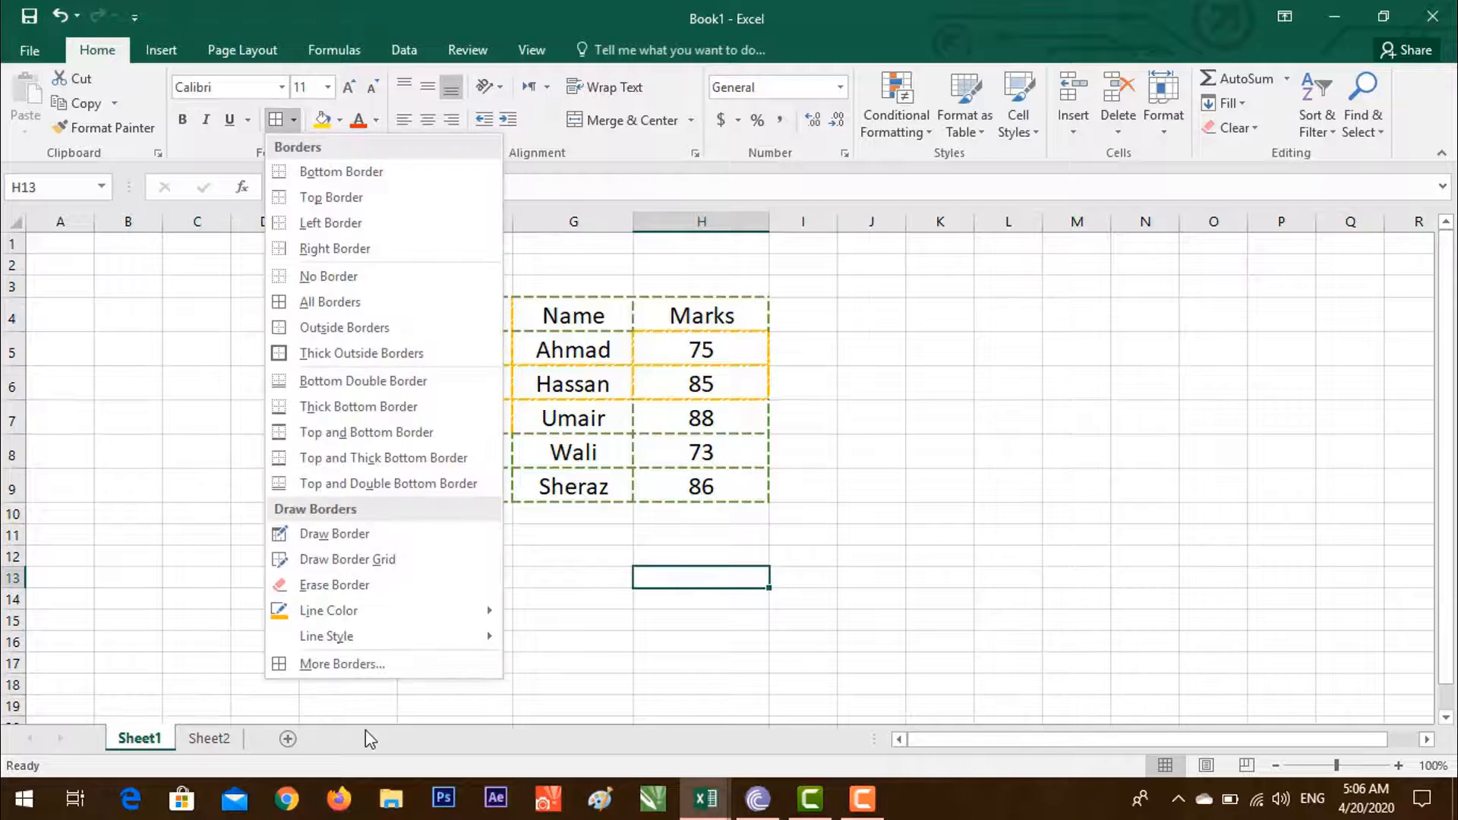
pyautogui.click(377, 664)
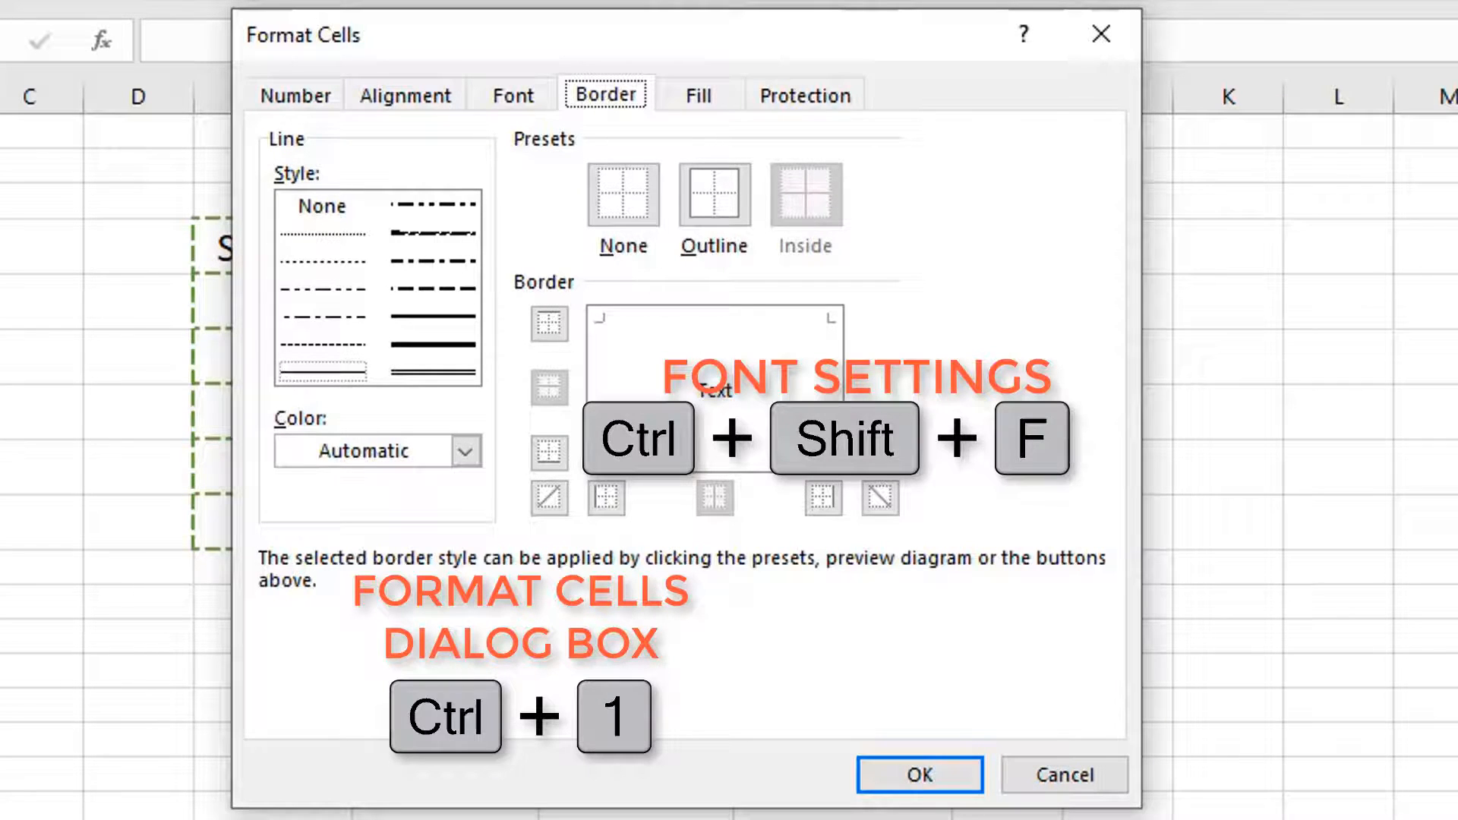
pyautogui.click(523, 95)
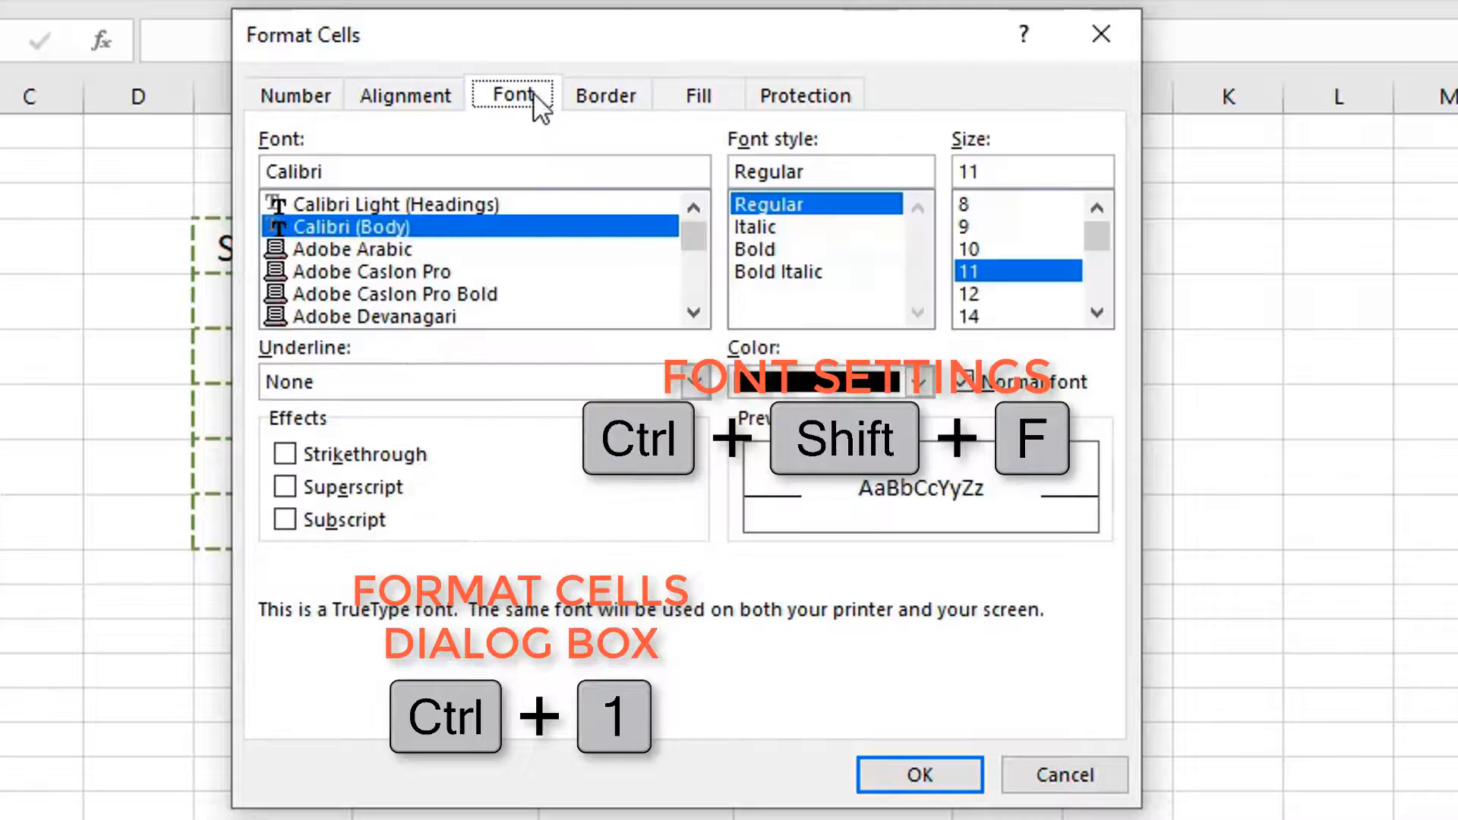
# Step: In the border settings for cell H13, set a double line as the left border and a slanted dash-dot line as the bottom border
pyautogui.click(607, 97)
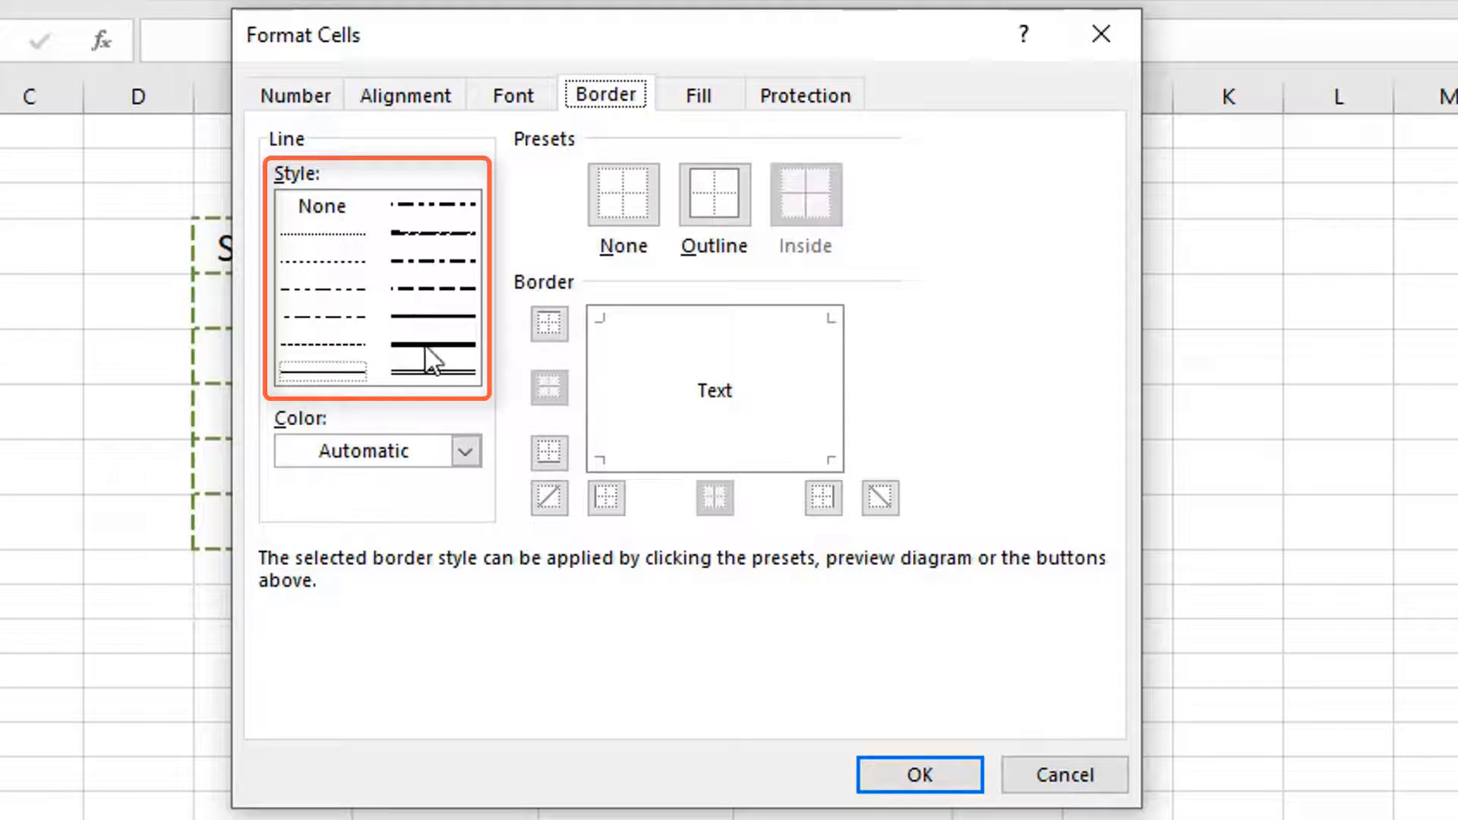
pyautogui.click(437, 373)
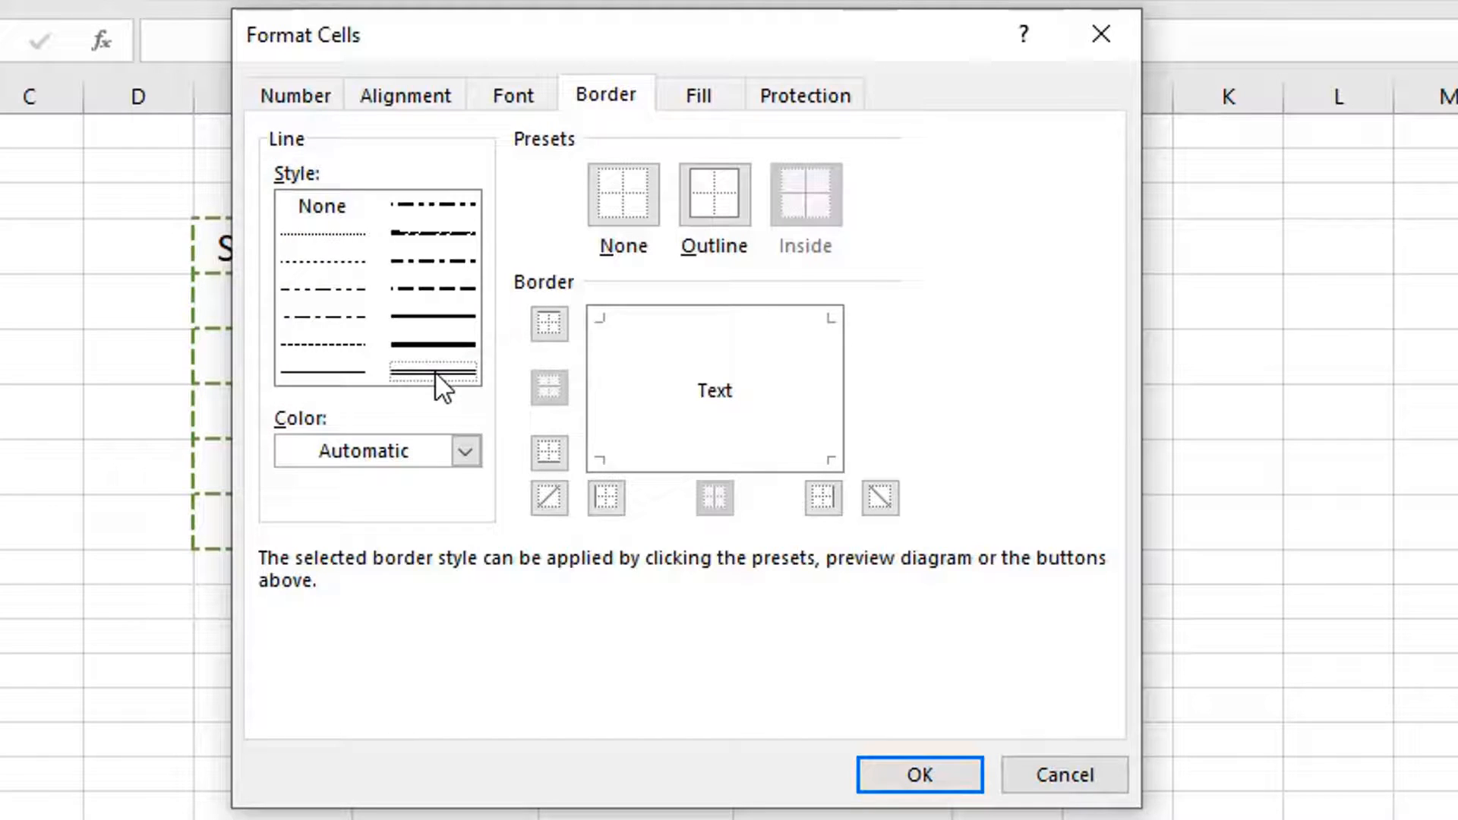
pyautogui.click(608, 500)
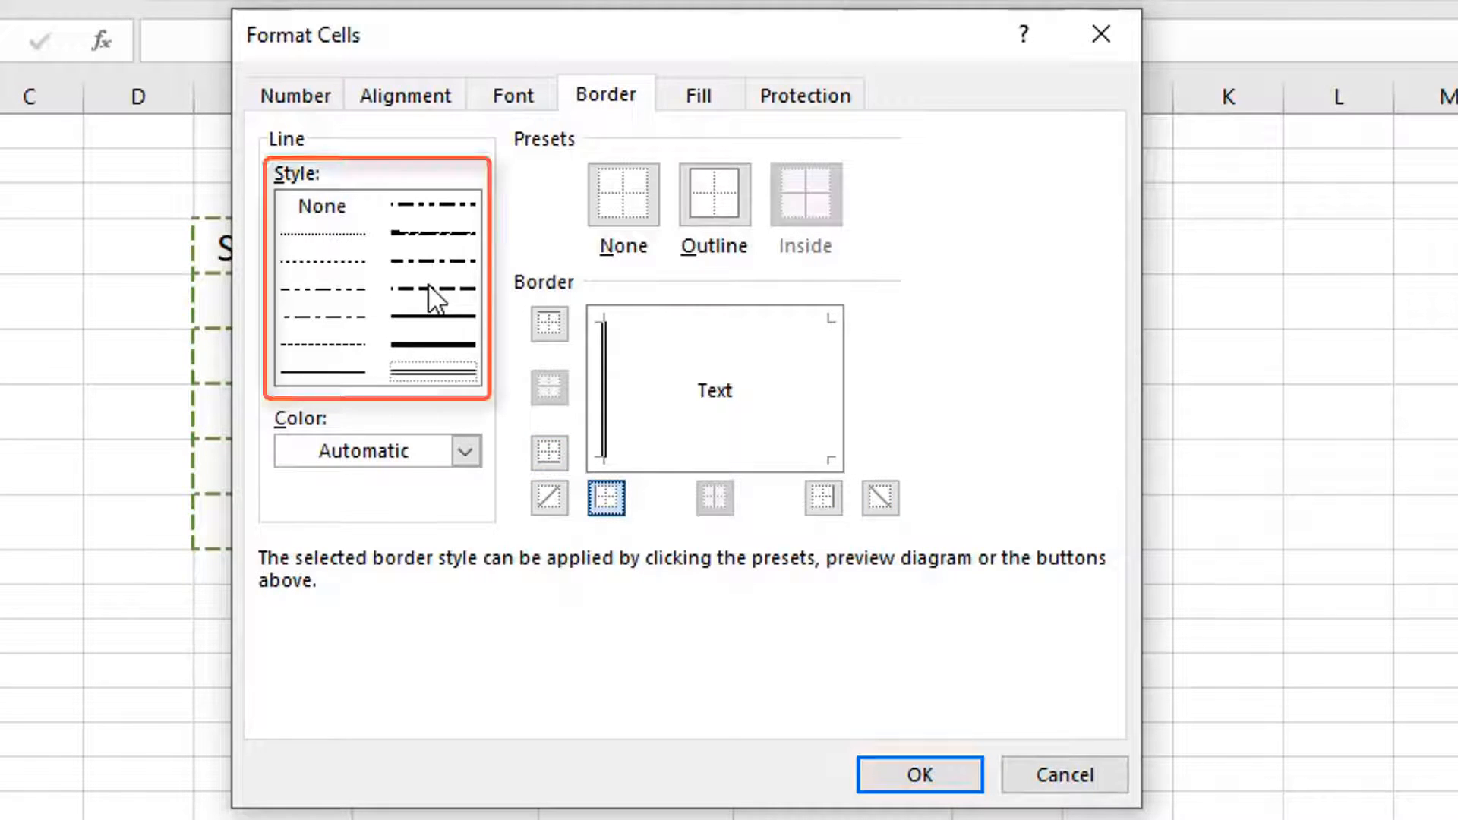
pyautogui.click(433, 233)
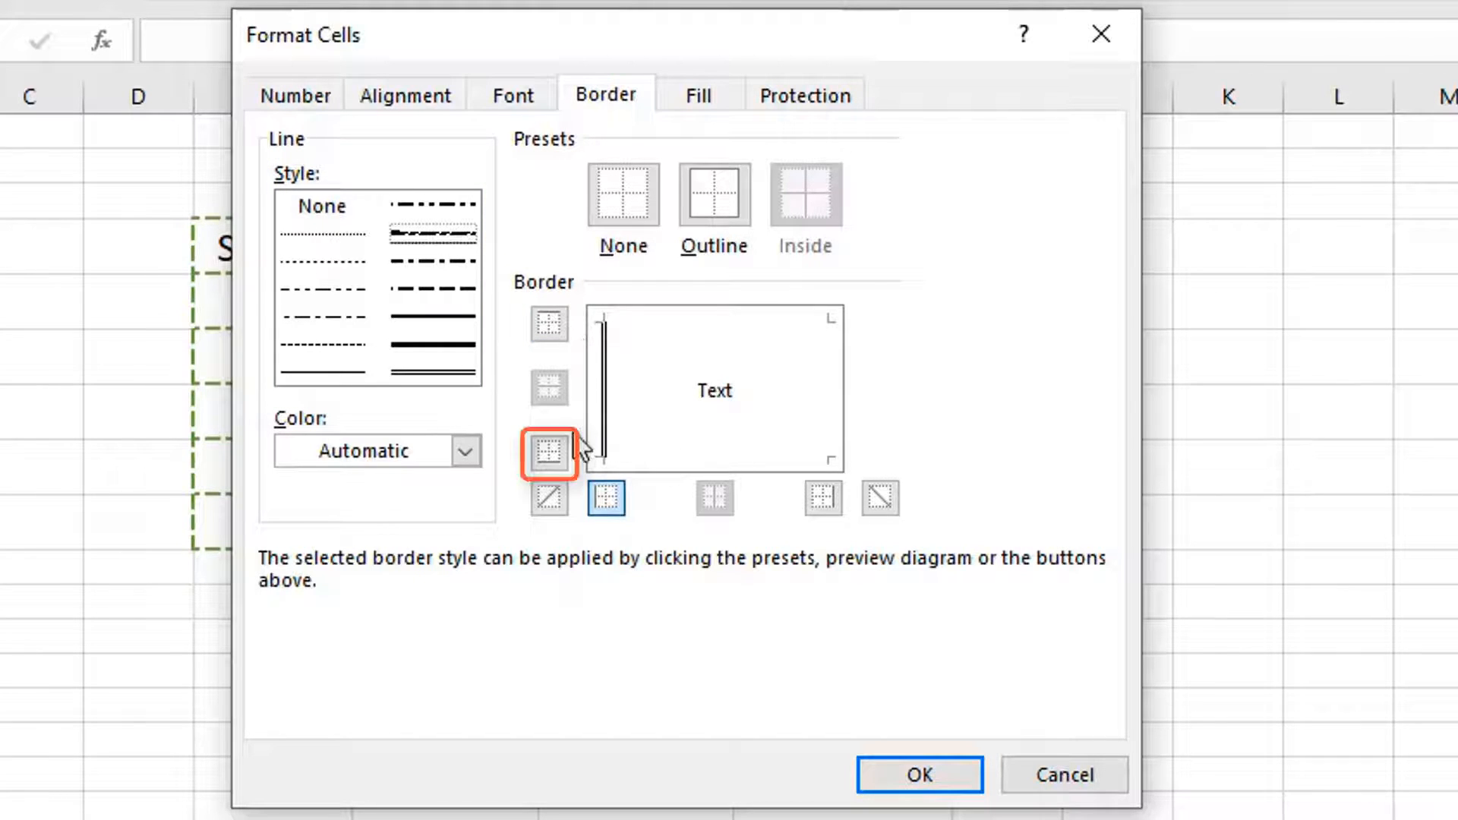
pyautogui.click(549, 454)
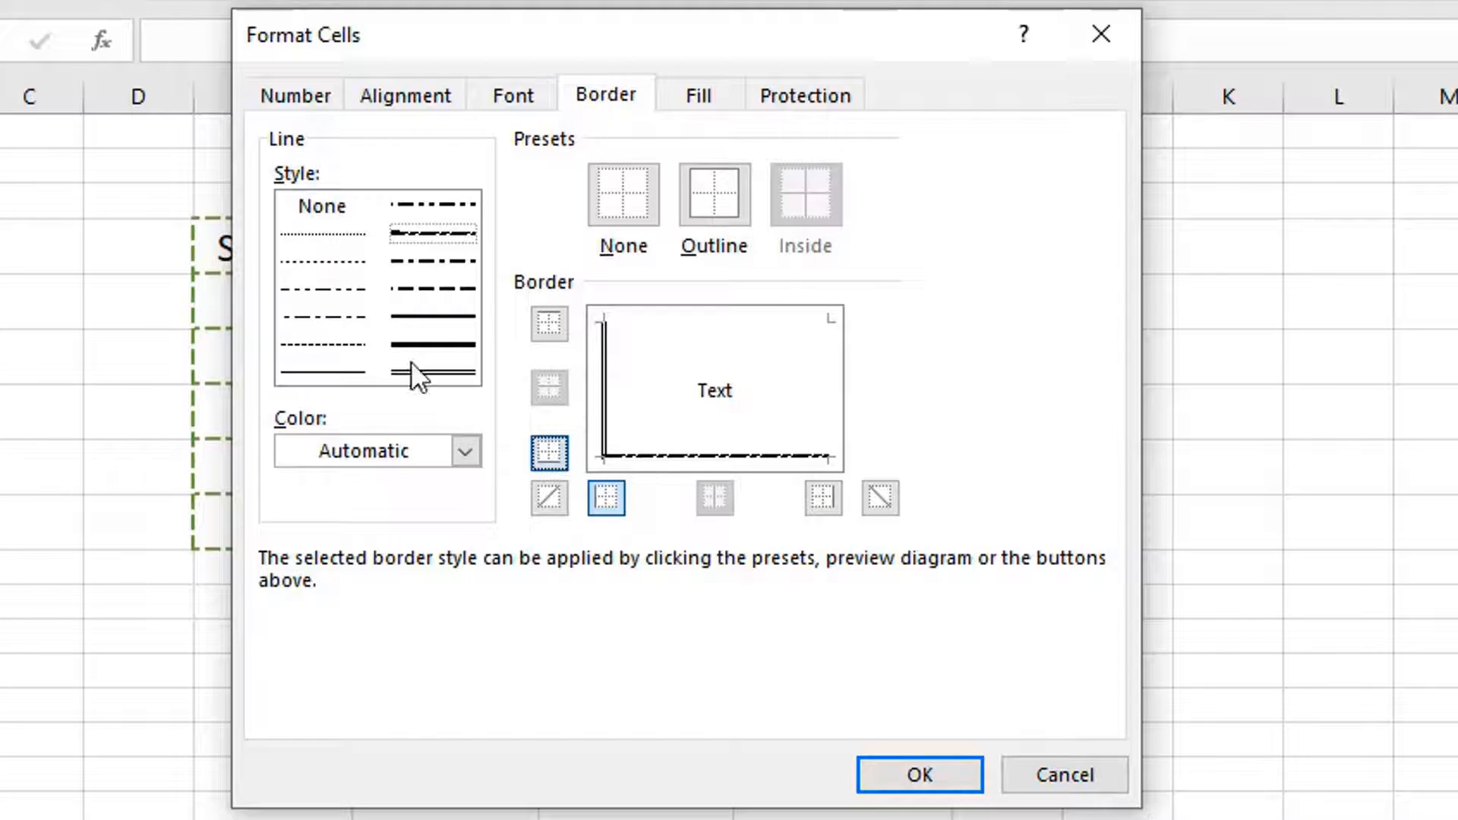
# Step: Give H13 a thin dashed right border and a thin solid top border, and apply the custom borders
pyautogui.click(330, 345)
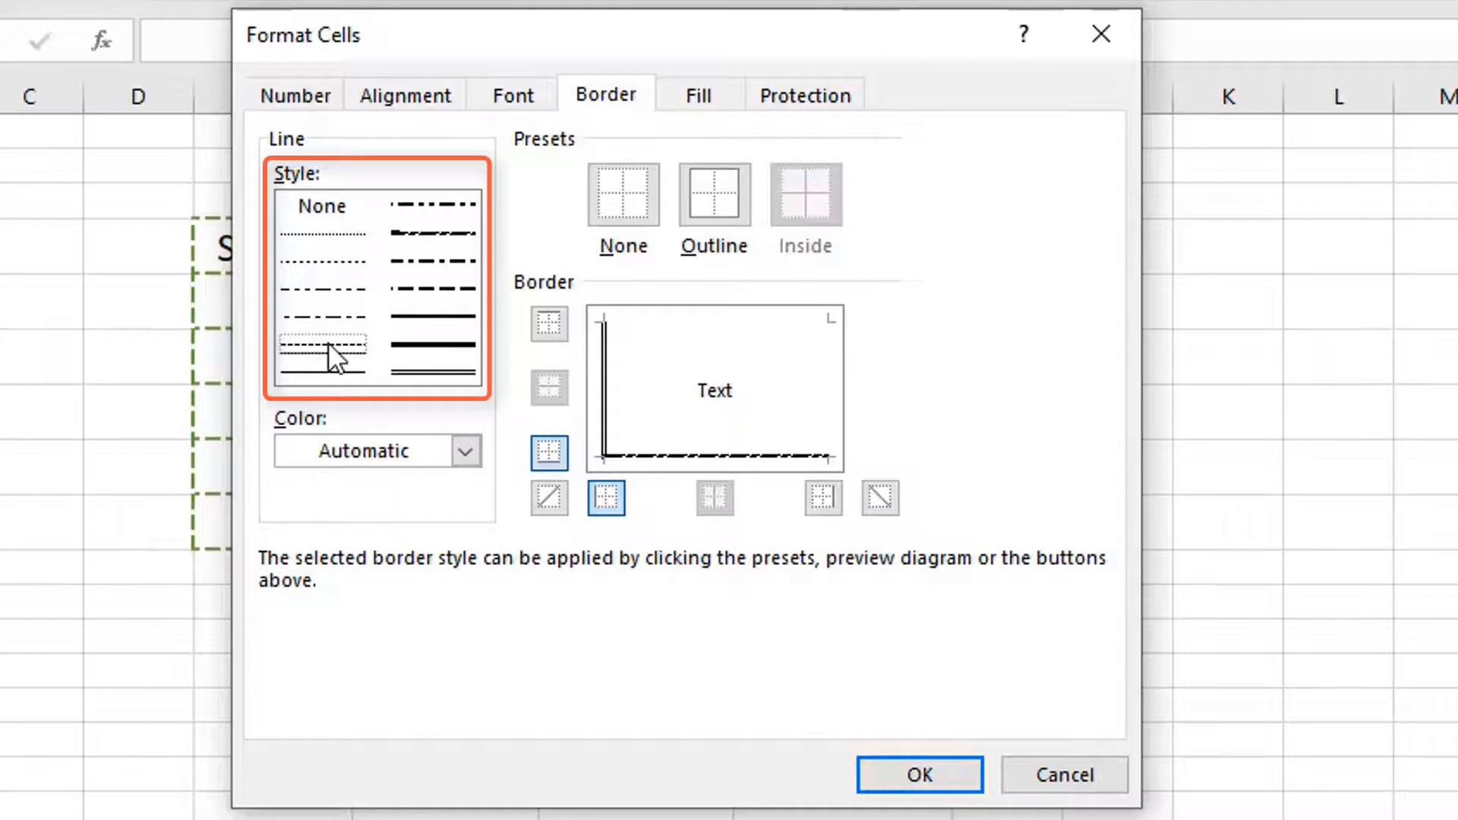
pyautogui.click(815, 499)
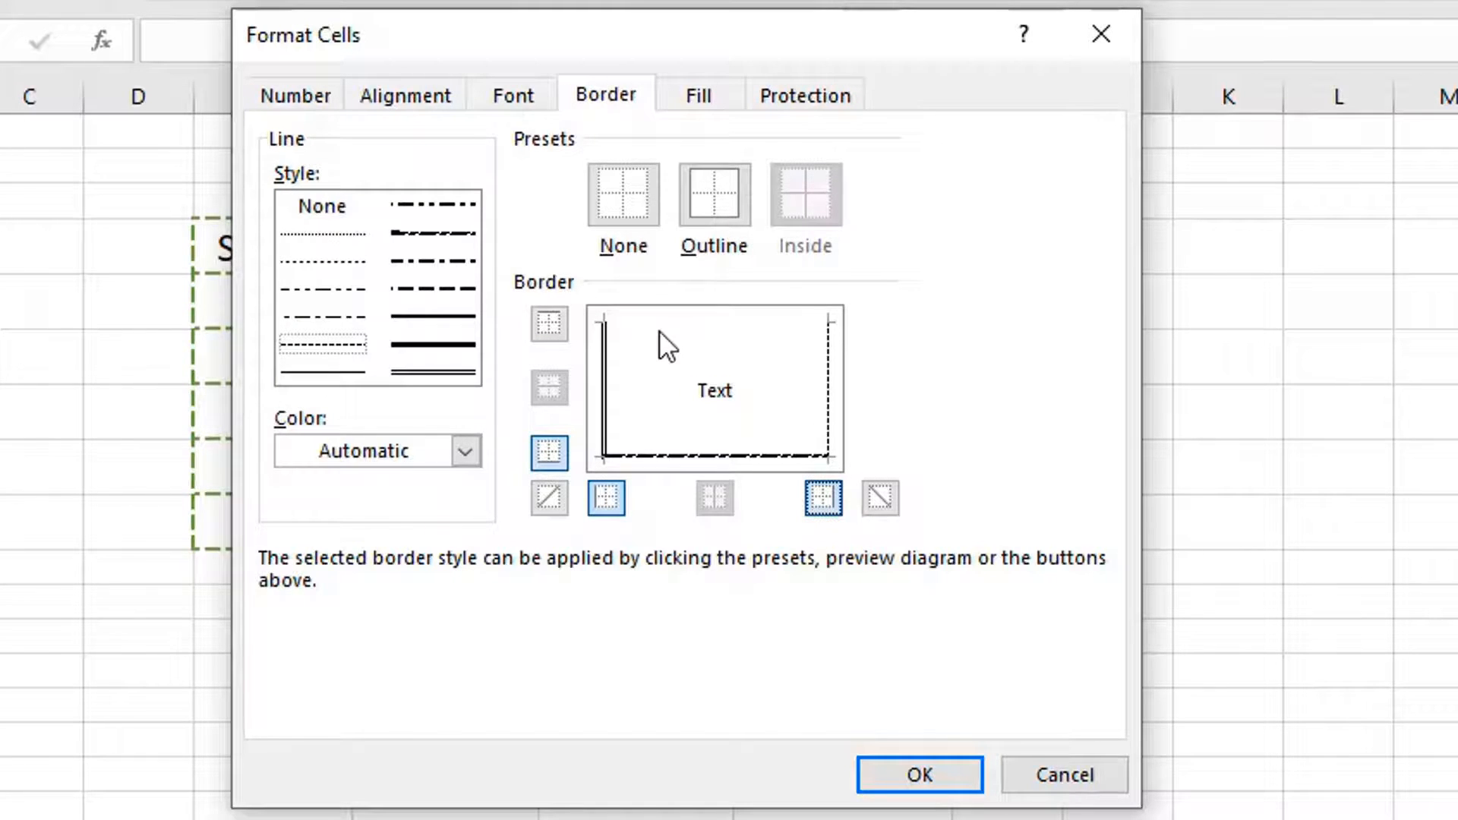
pyautogui.click(351, 372)
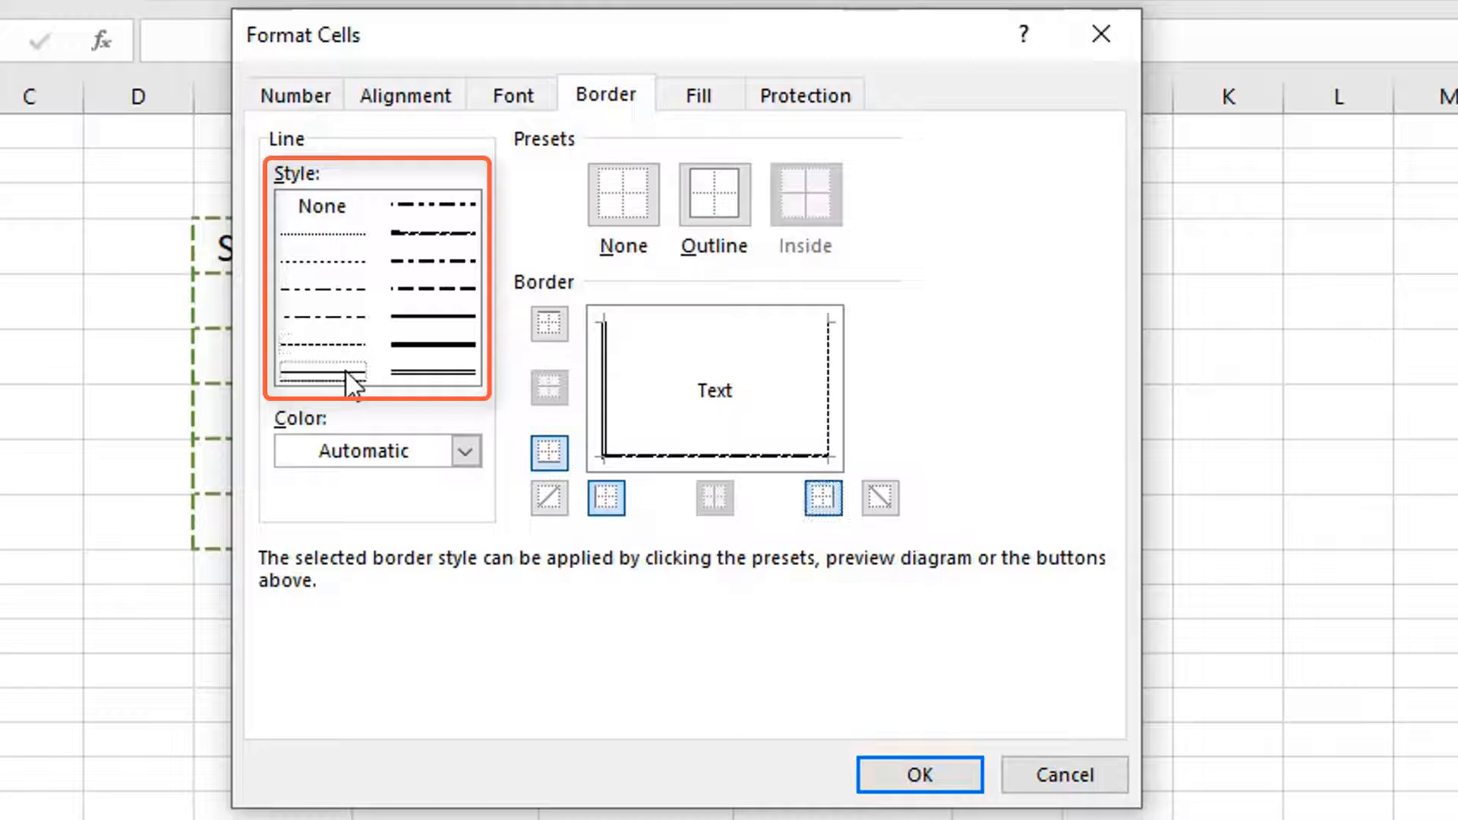
pyautogui.click(553, 328)
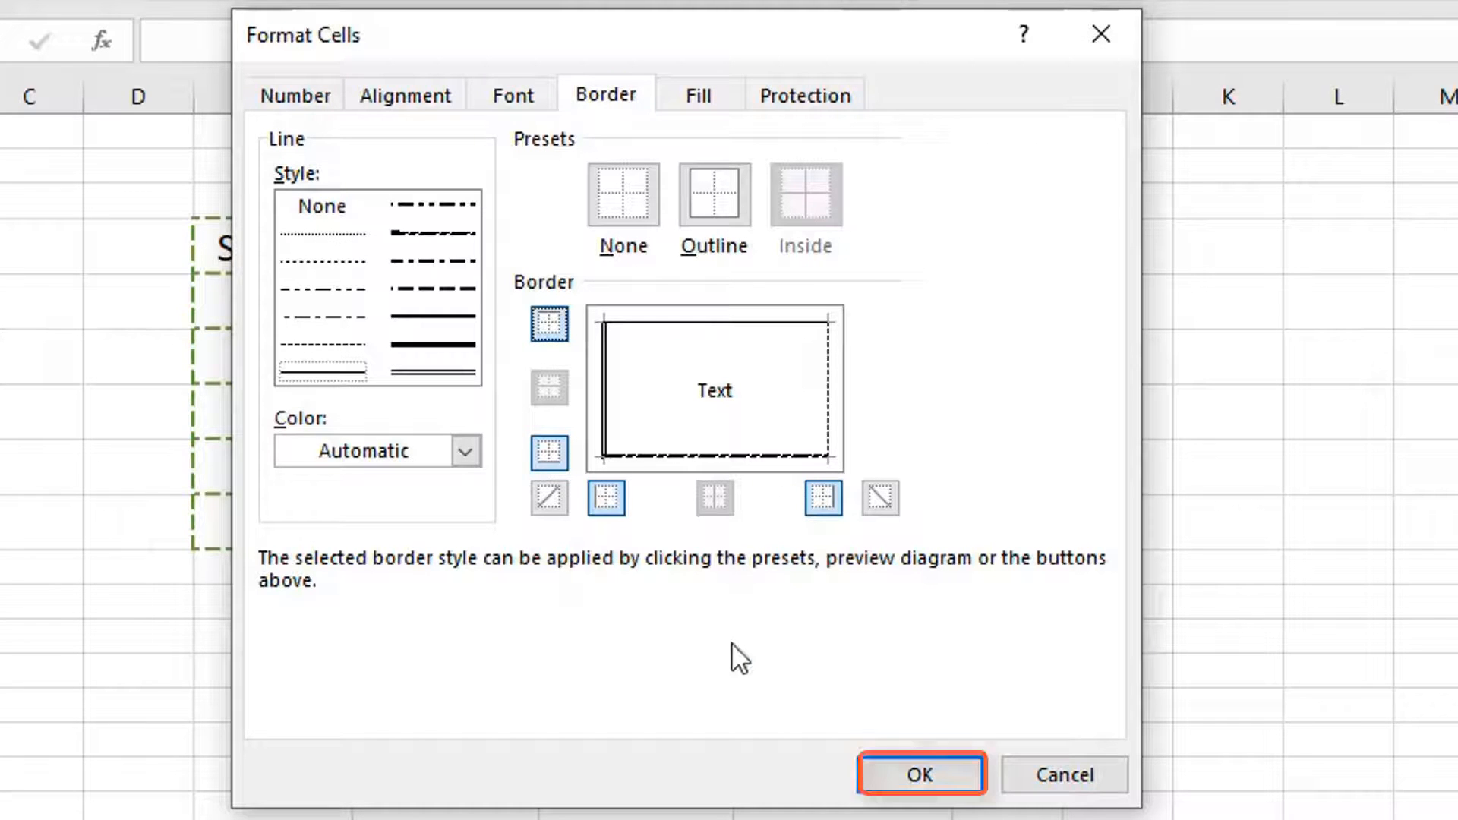
pyautogui.click(920, 780)
pyautogui.click(749, 818)
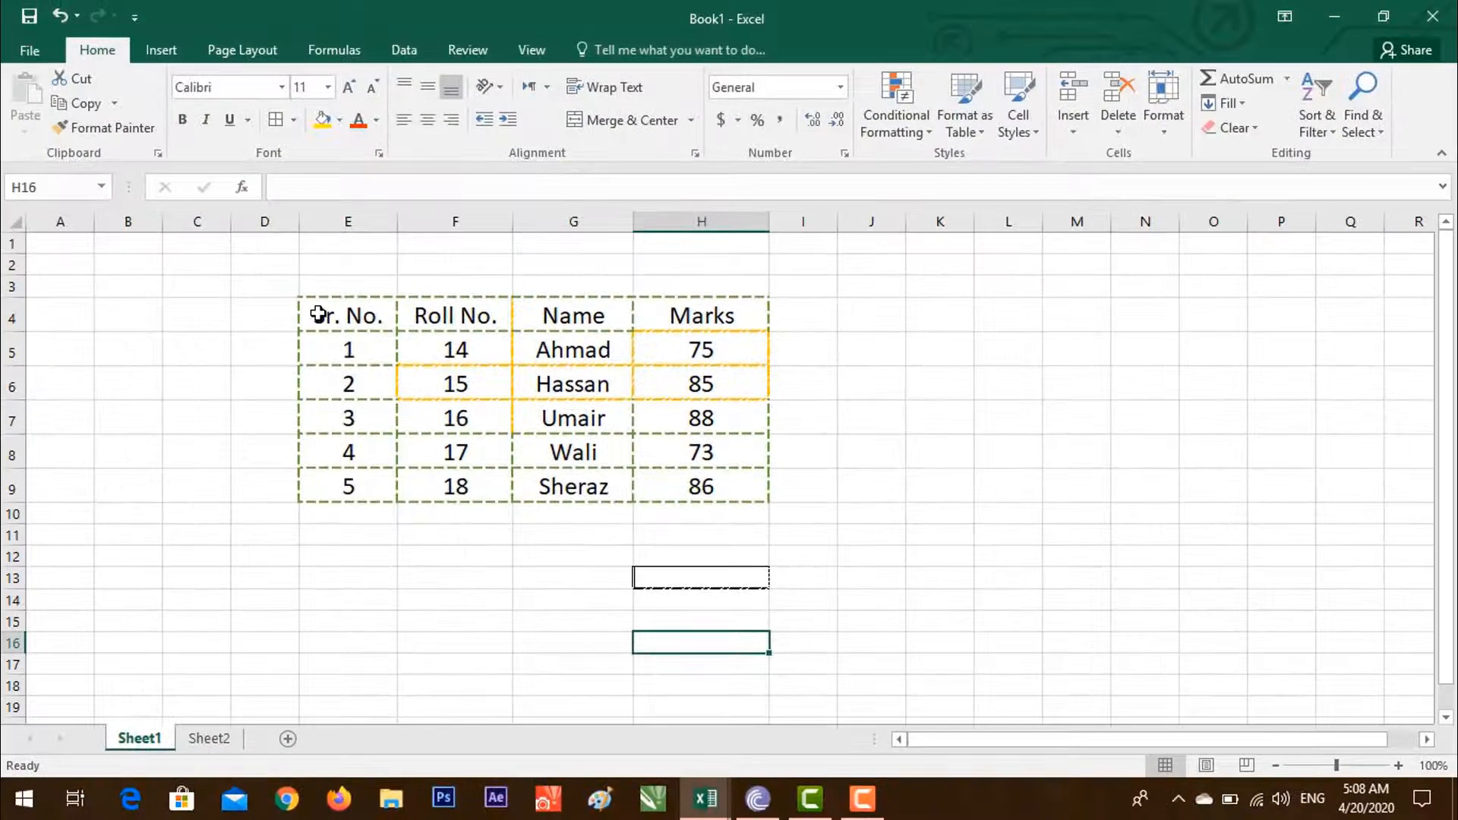
# Step: Open Format Cells for the marks table E4:H9 and set green thick-dashed lines for its top, inside horizontal, inside vertical and right borders
pyautogui.moveTo(318, 314); pyautogui.dragTo(706, 487)
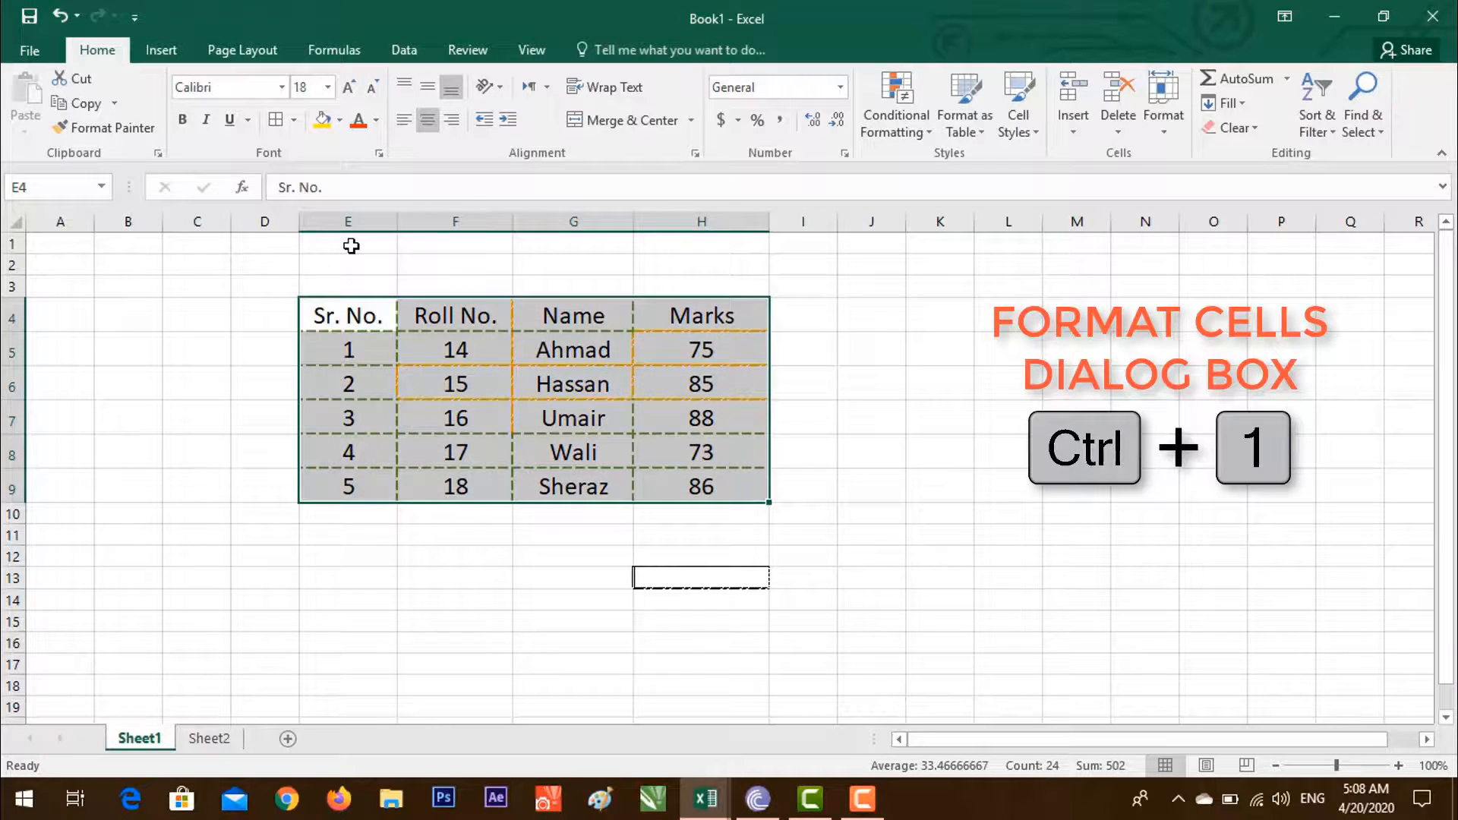
pyautogui.hotkey('ctrl', '1')
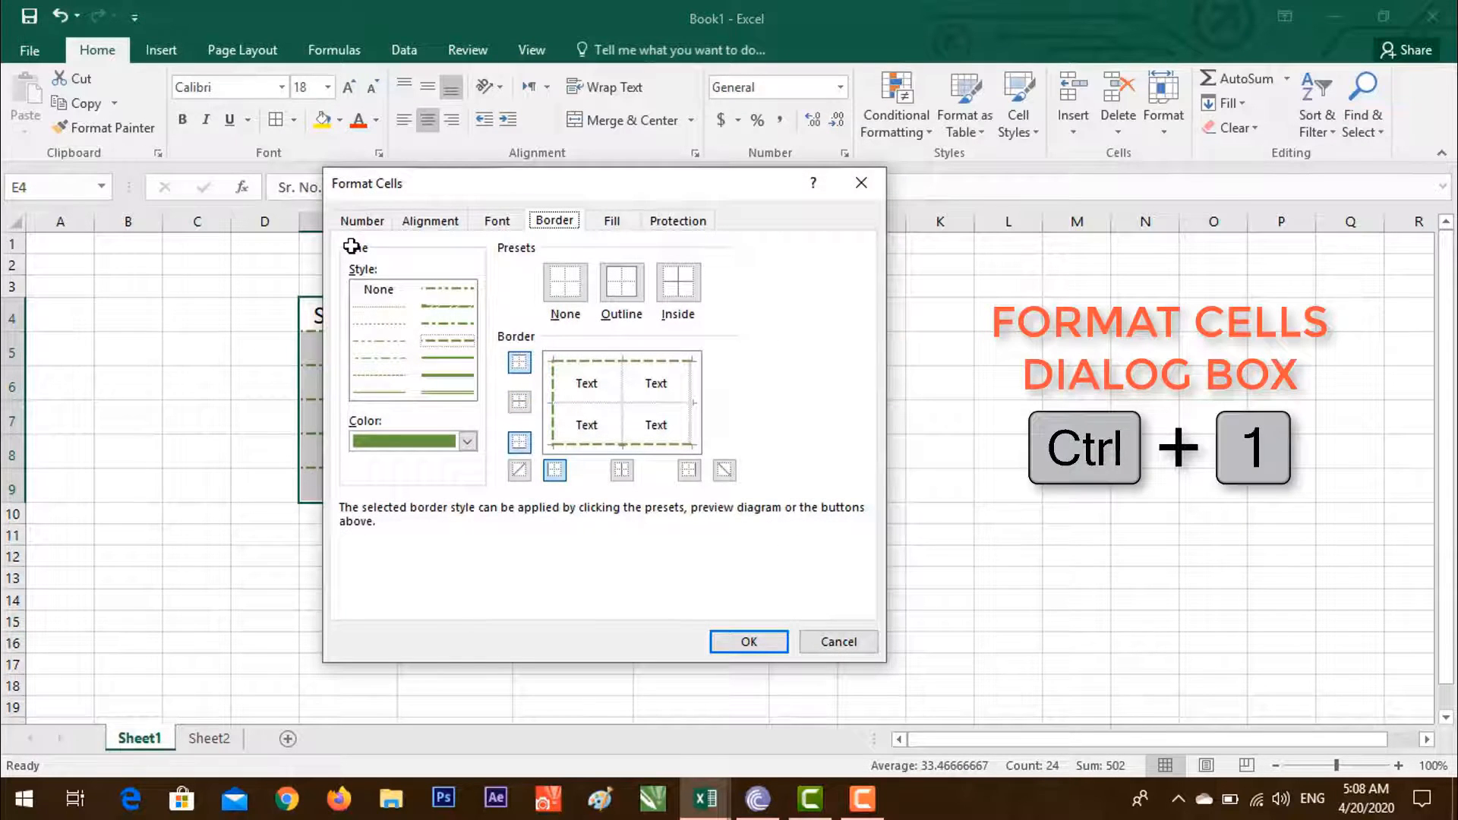
pyautogui.click(362, 221)
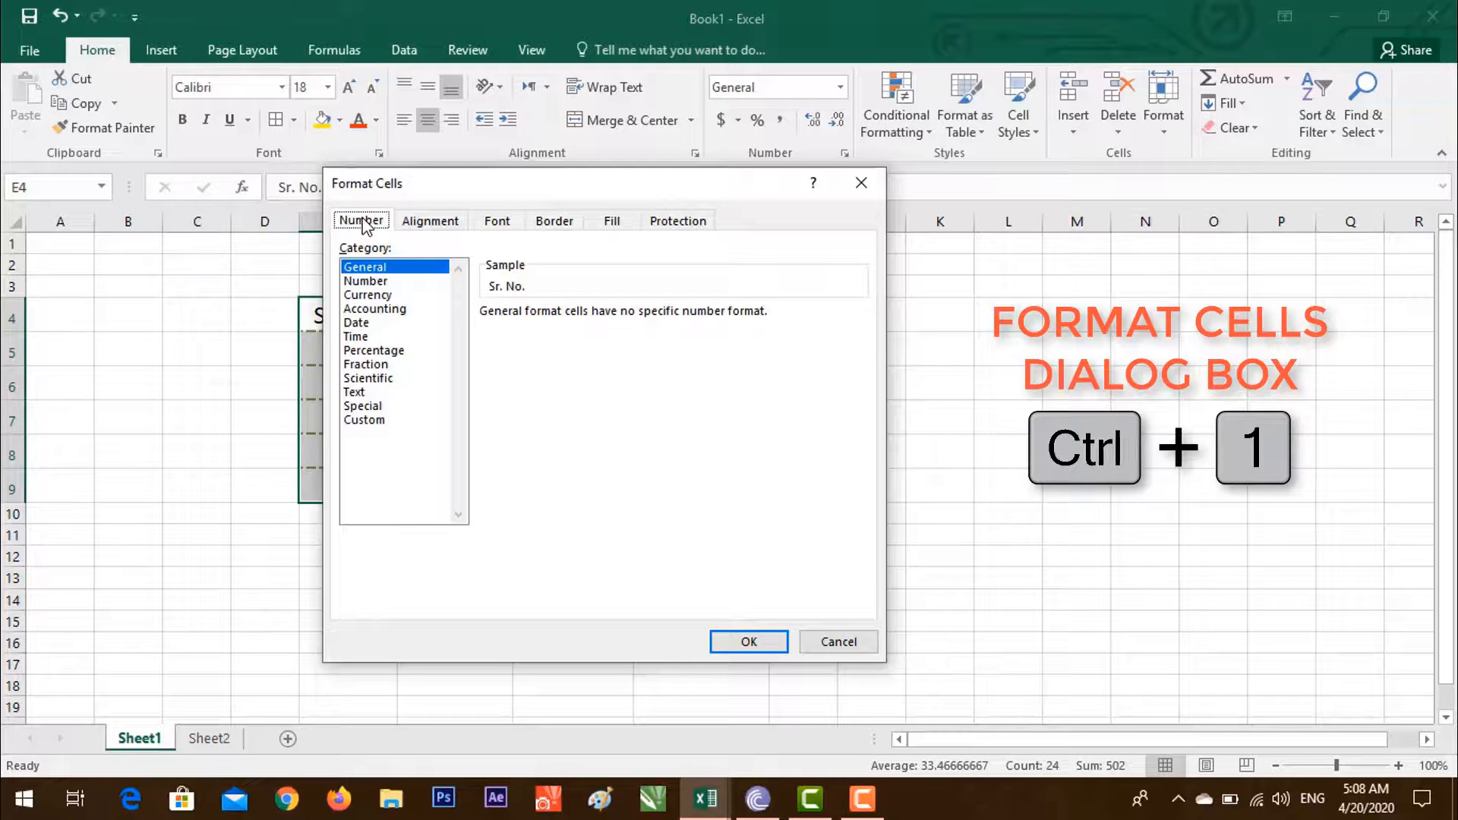
pyautogui.click(542, 226)
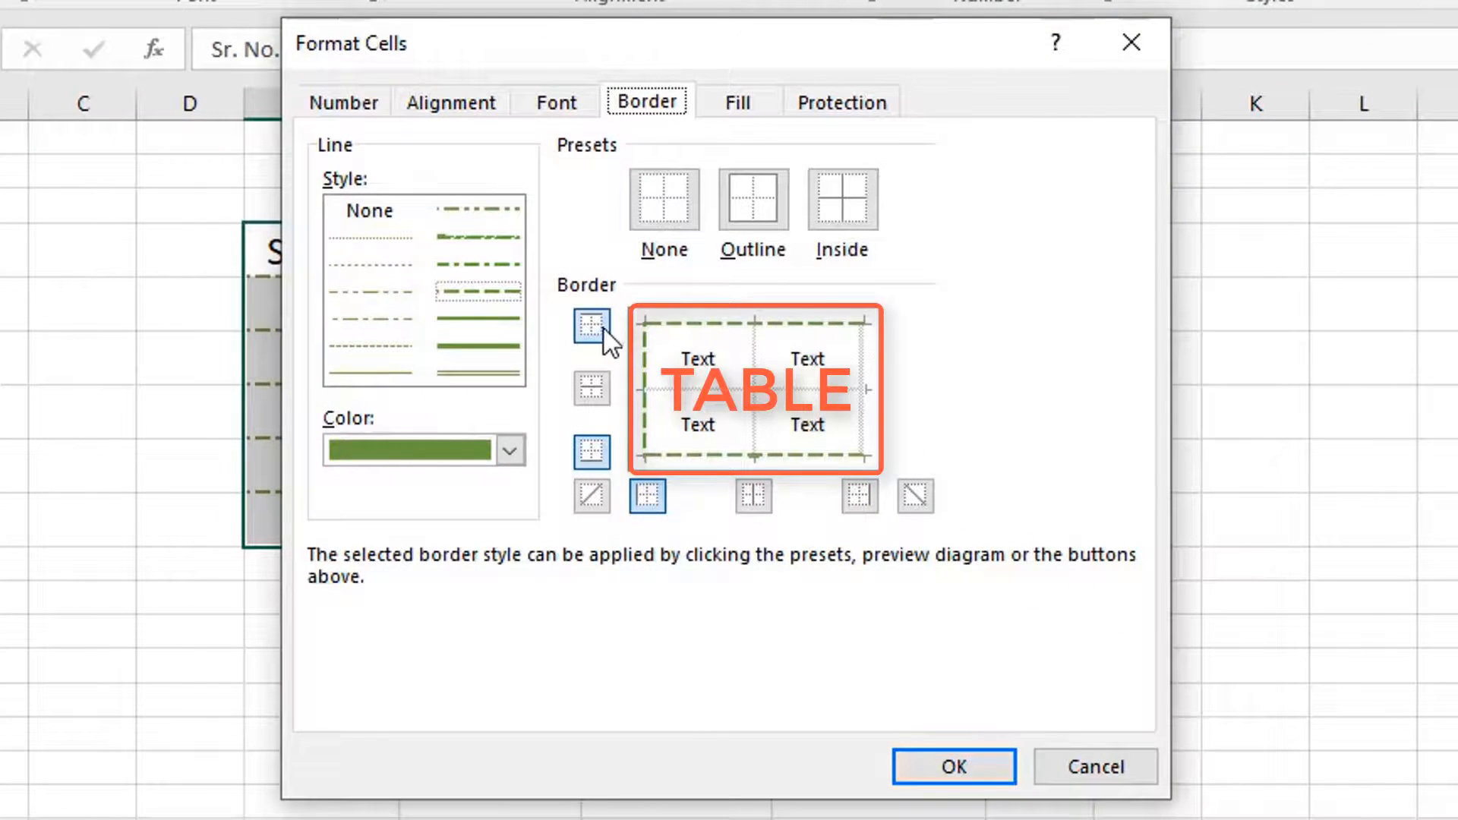
pyautogui.click(603, 327)
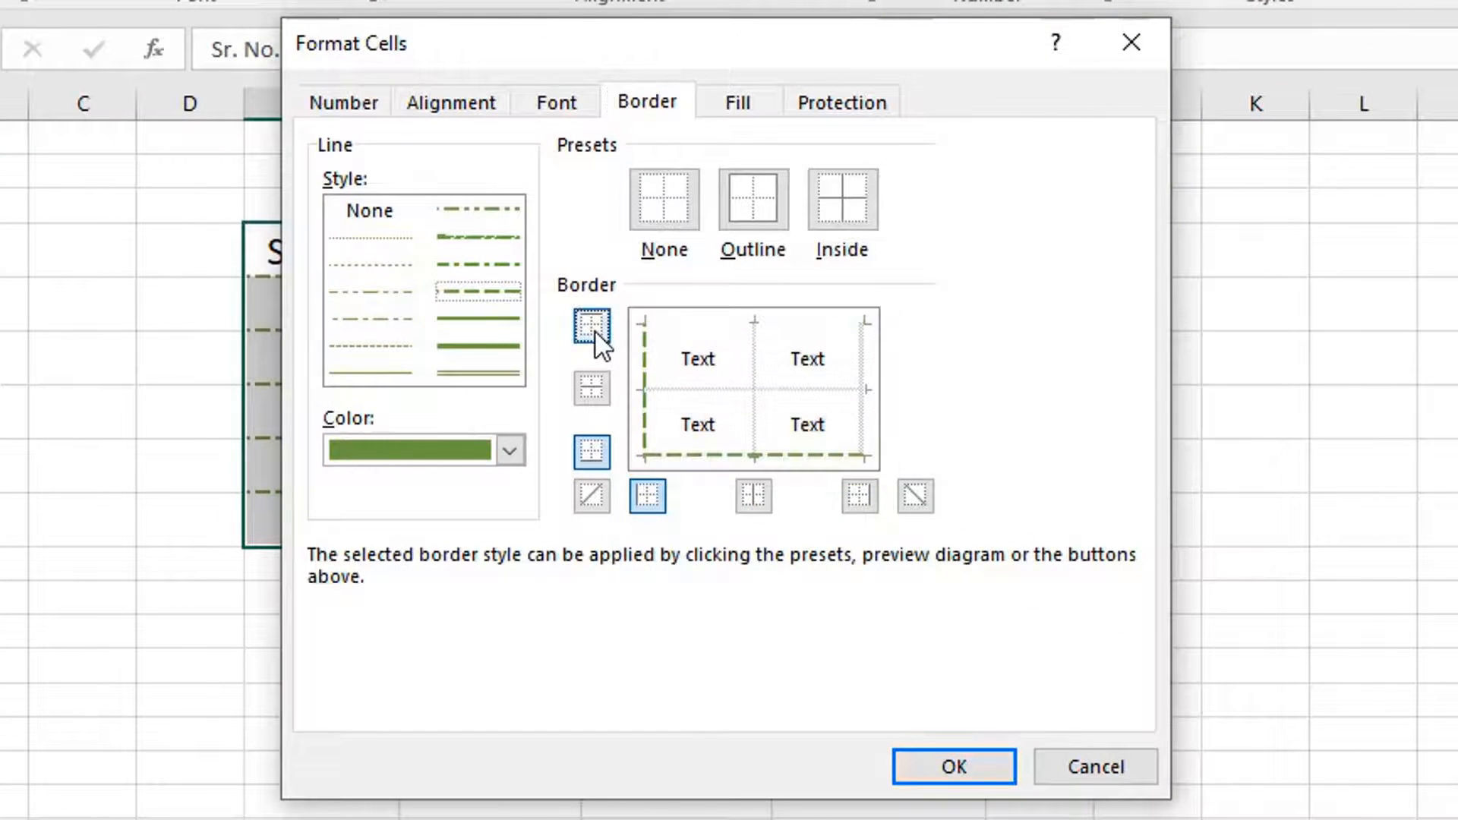
pyautogui.click(602, 395)
pyautogui.click(756, 497)
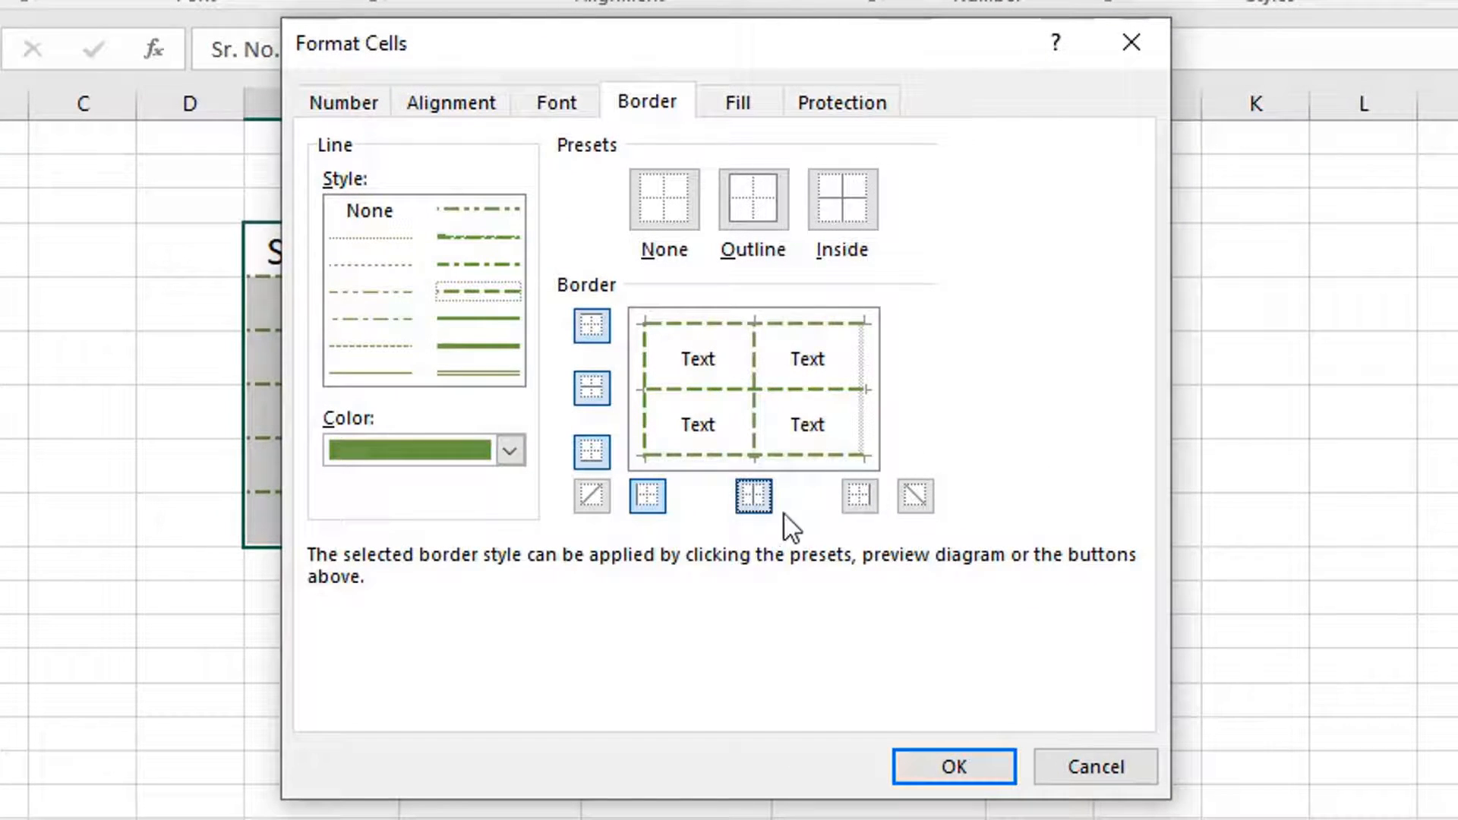
pyautogui.click(860, 499)
# Step: Add both diagonal borders to E4:H9 in the green dashed style and apply the formatting
pyautogui.click(915, 495)
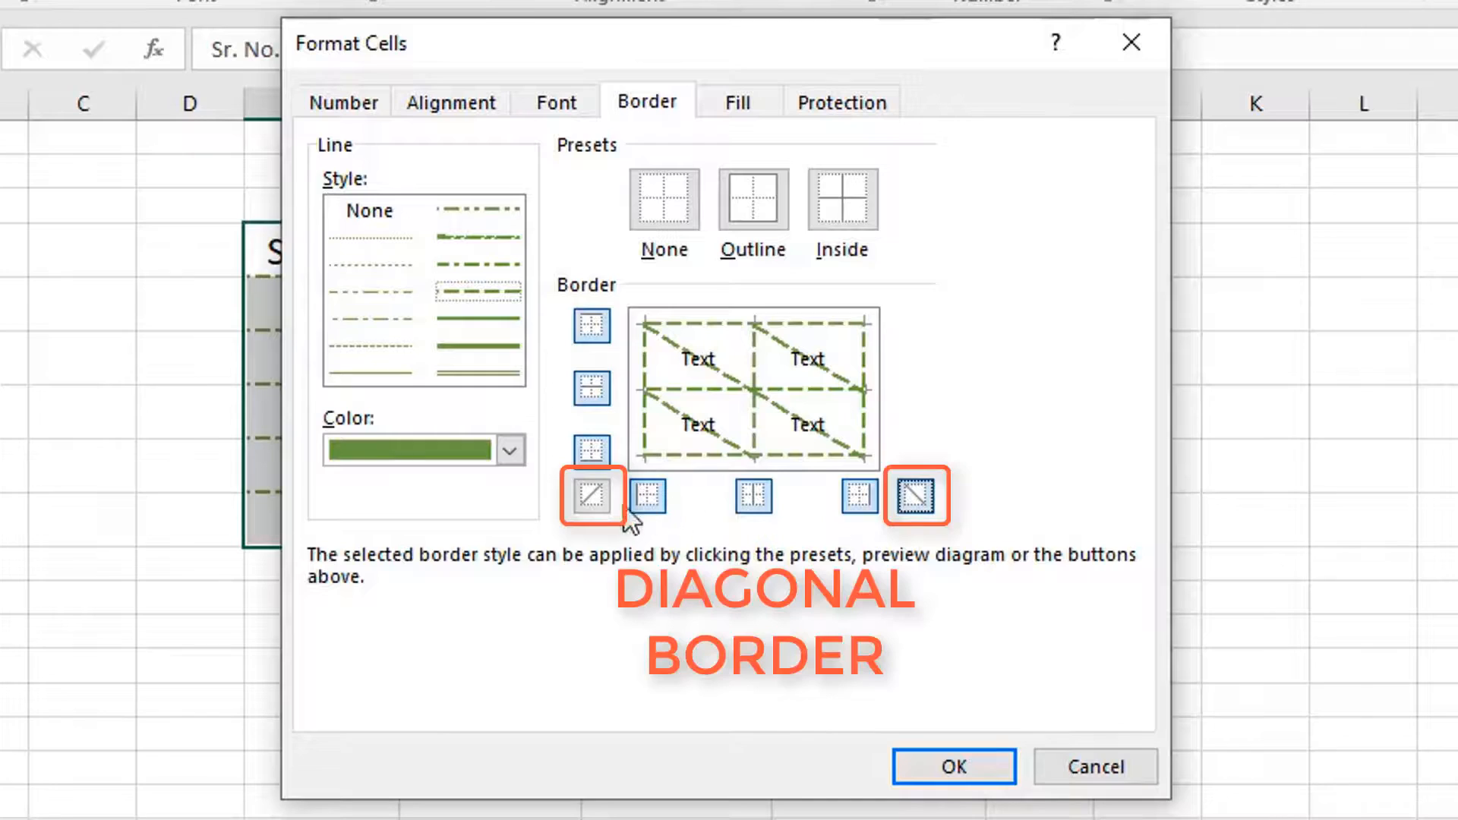
pyautogui.click(593, 497)
pyautogui.click(951, 769)
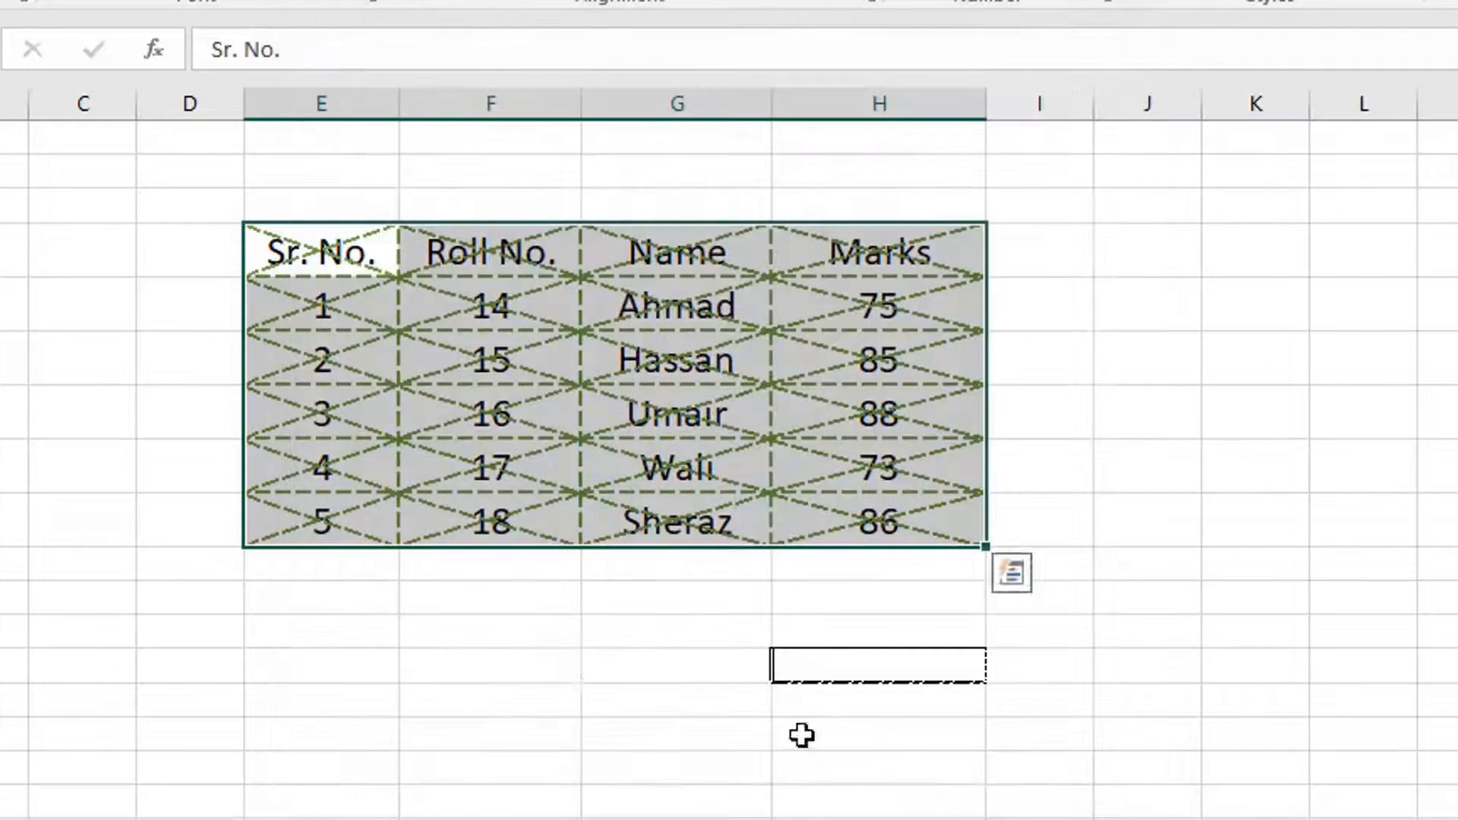
pyautogui.click(585, 686)
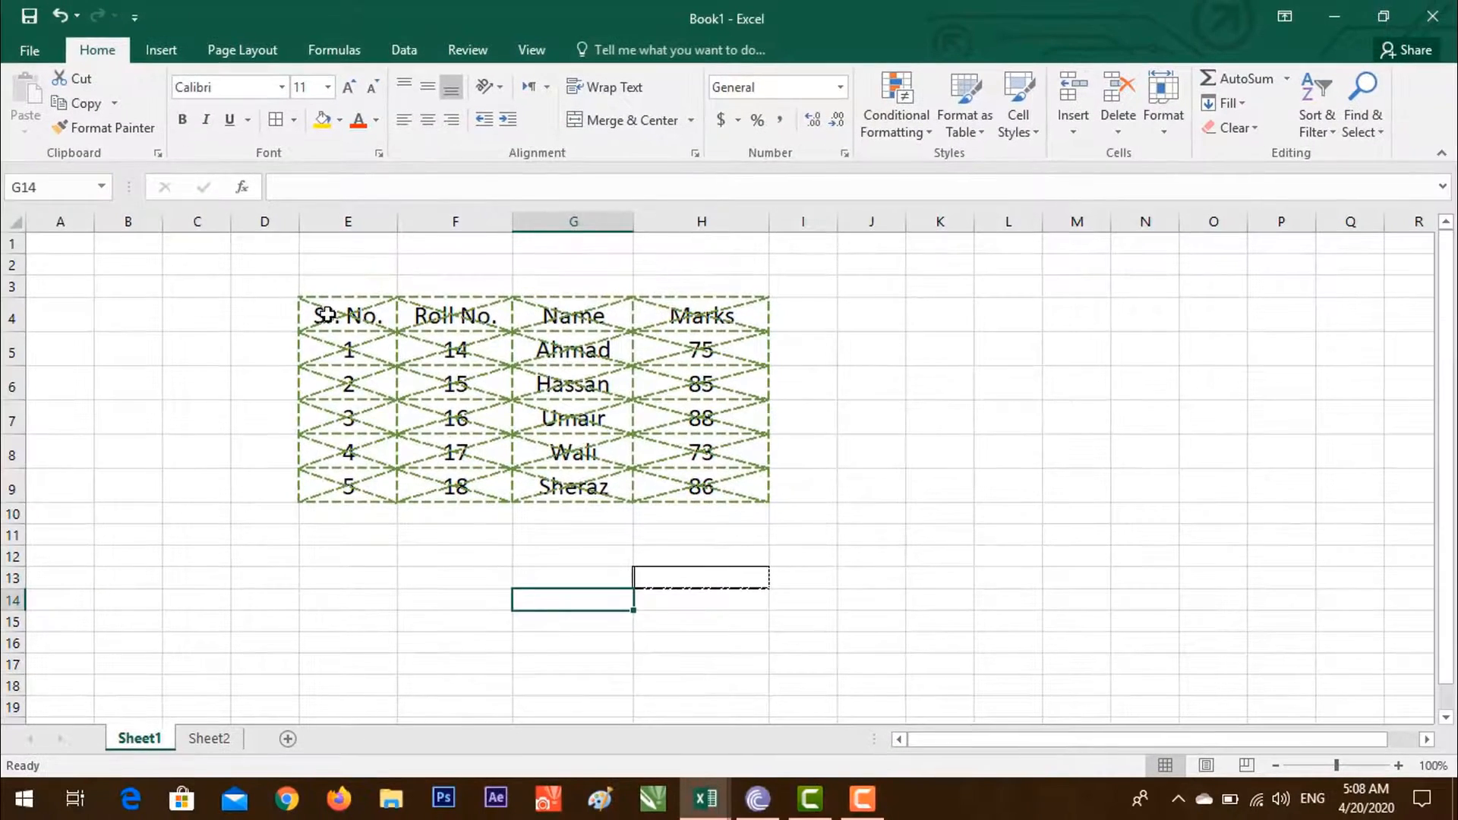
# Step: Reopen More Borders for E4:H9, switch off each diagonal, edge and inside border individually, and apply the None preset
pyautogui.moveTo(313, 295); pyautogui.dragTo(764, 512)
pyautogui.moveTo(702, 316); pyautogui.dragTo(342, 490)
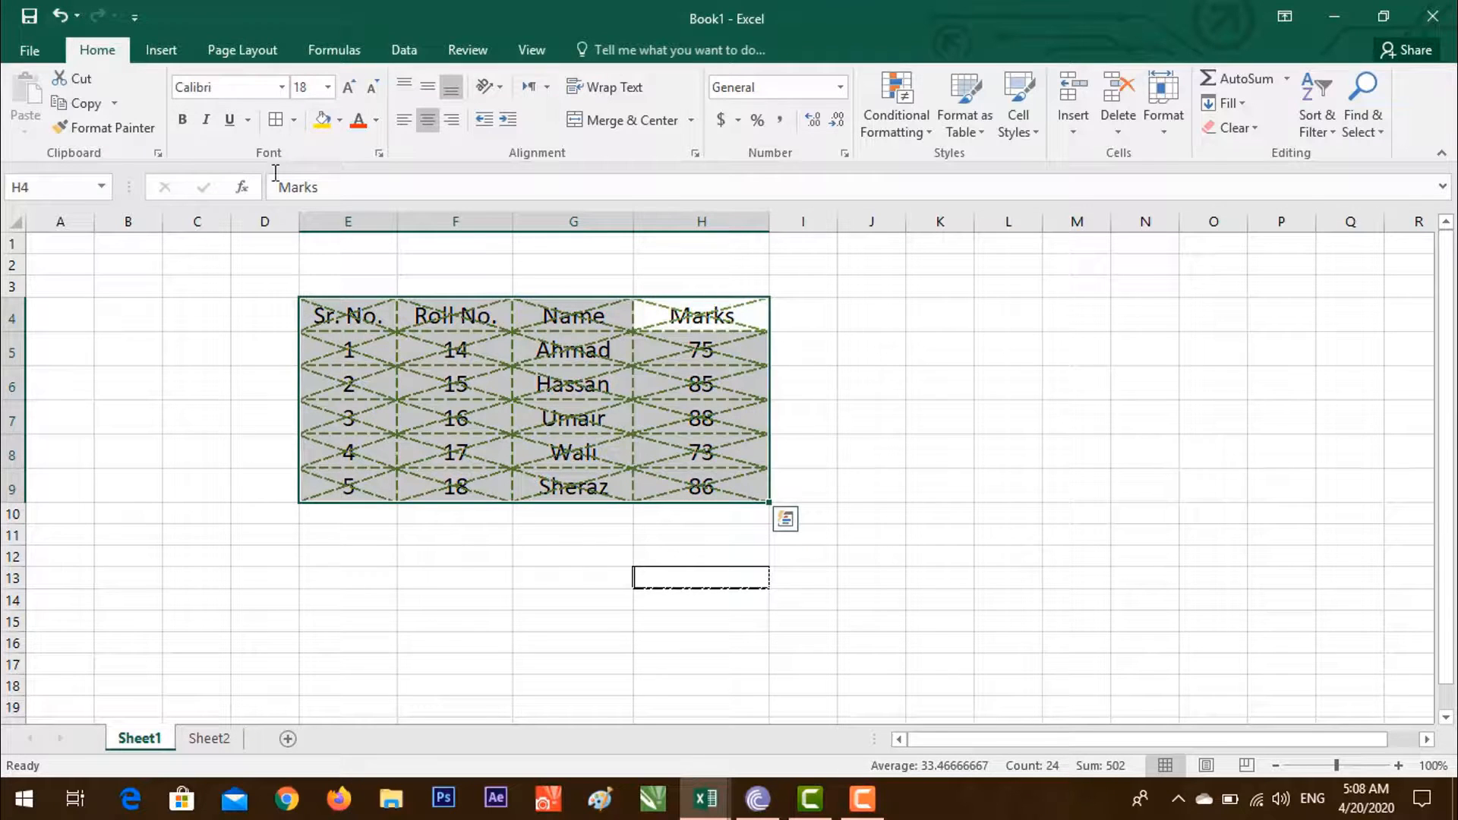
pyautogui.click(294, 120)
pyautogui.click(338, 664)
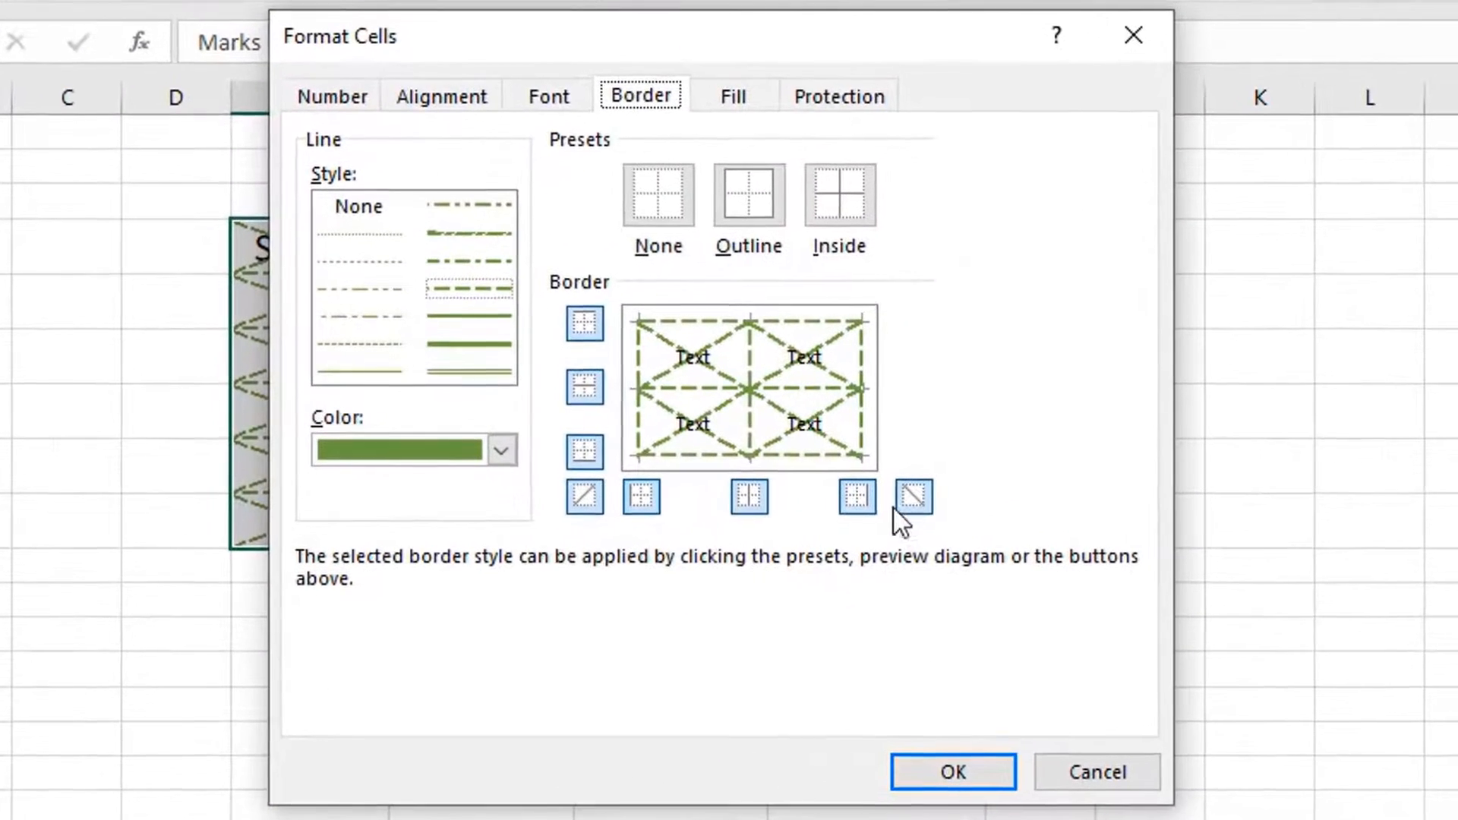
pyautogui.click(911, 498)
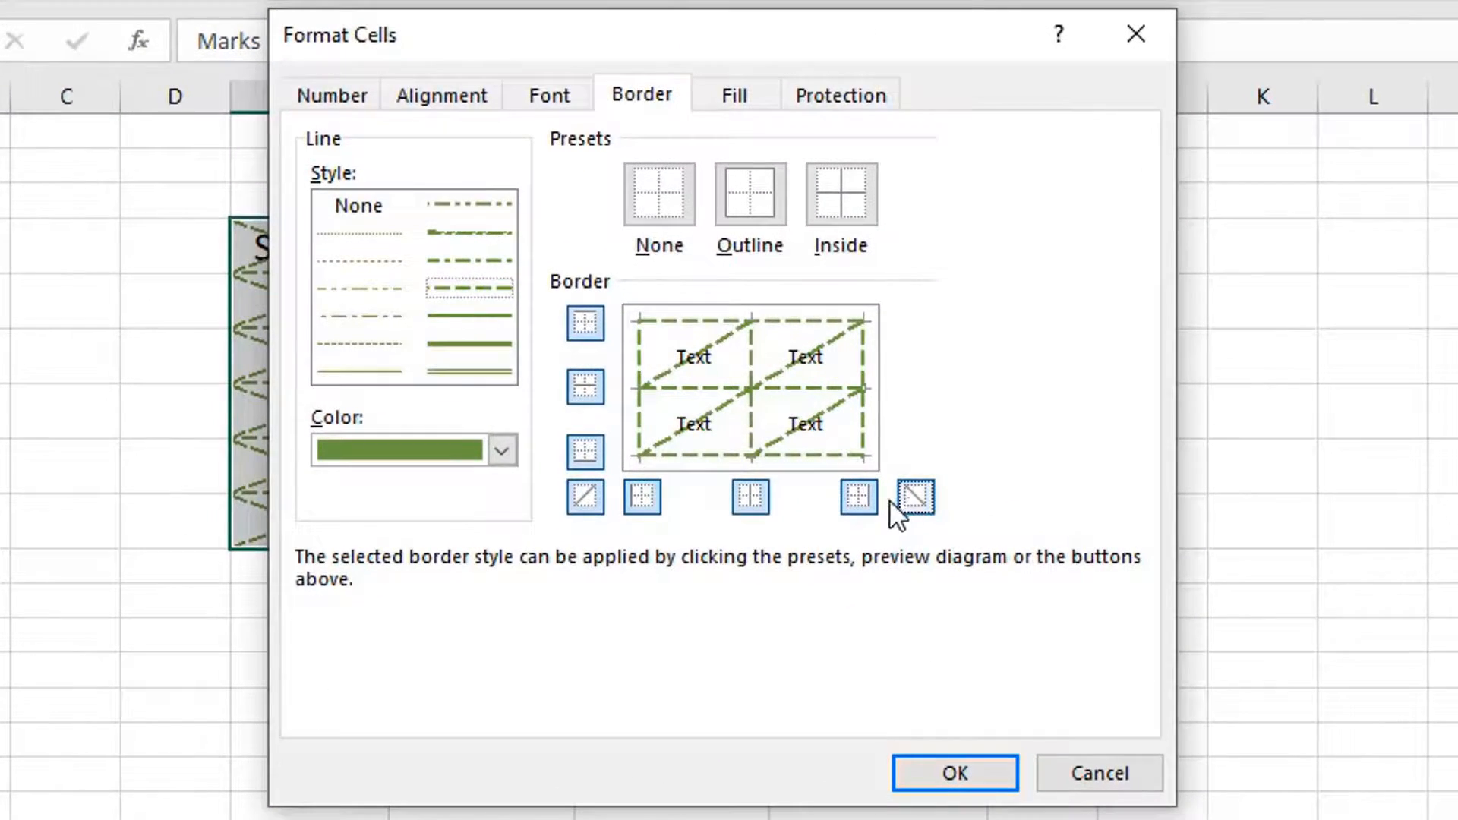
pyautogui.click(858, 498)
pyautogui.click(750, 497)
pyautogui.click(642, 498)
pyautogui.click(586, 498)
pyautogui.click(586, 453)
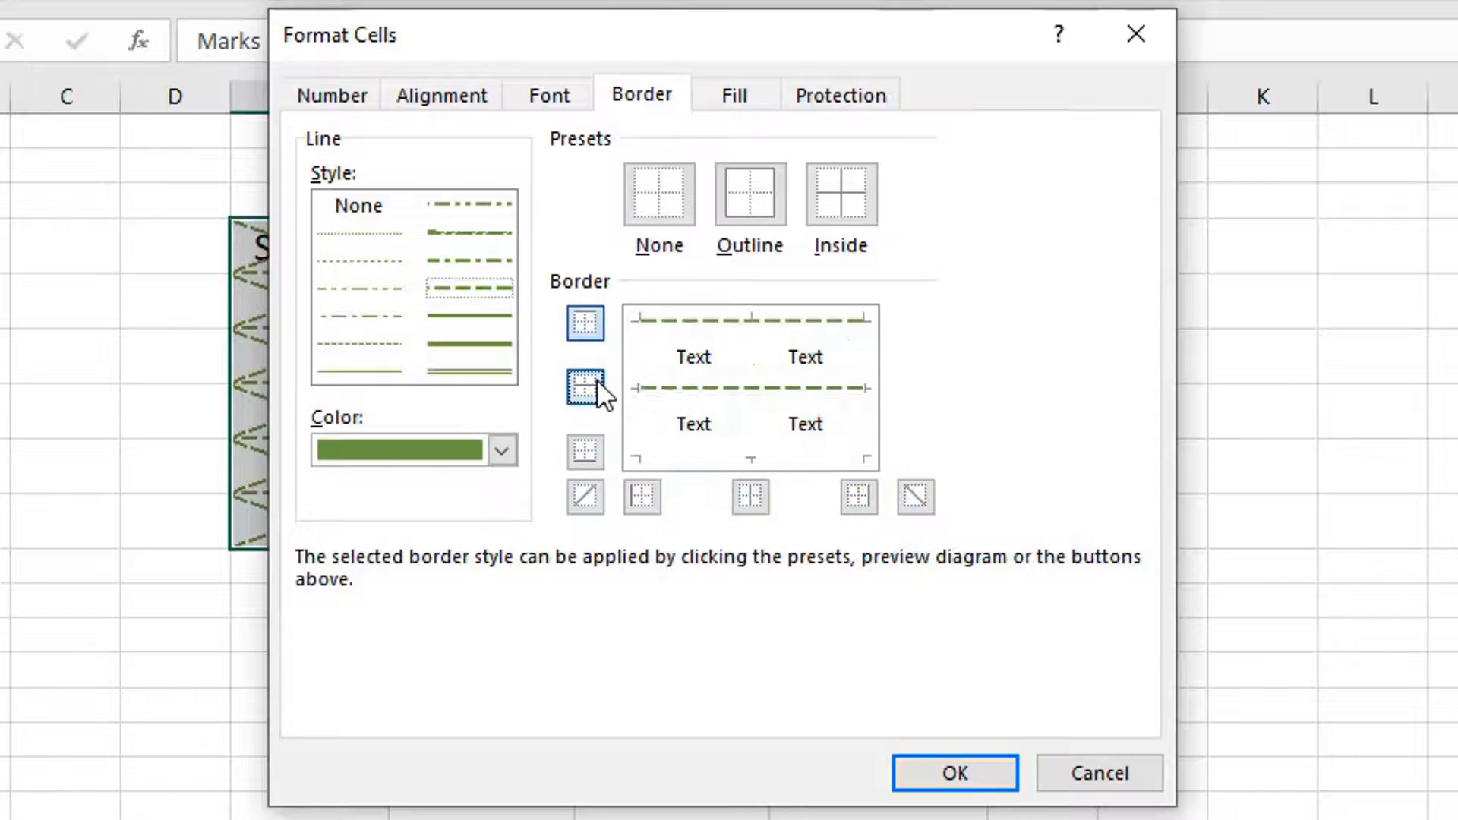
pyautogui.click(594, 382)
pyautogui.click(594, 323)
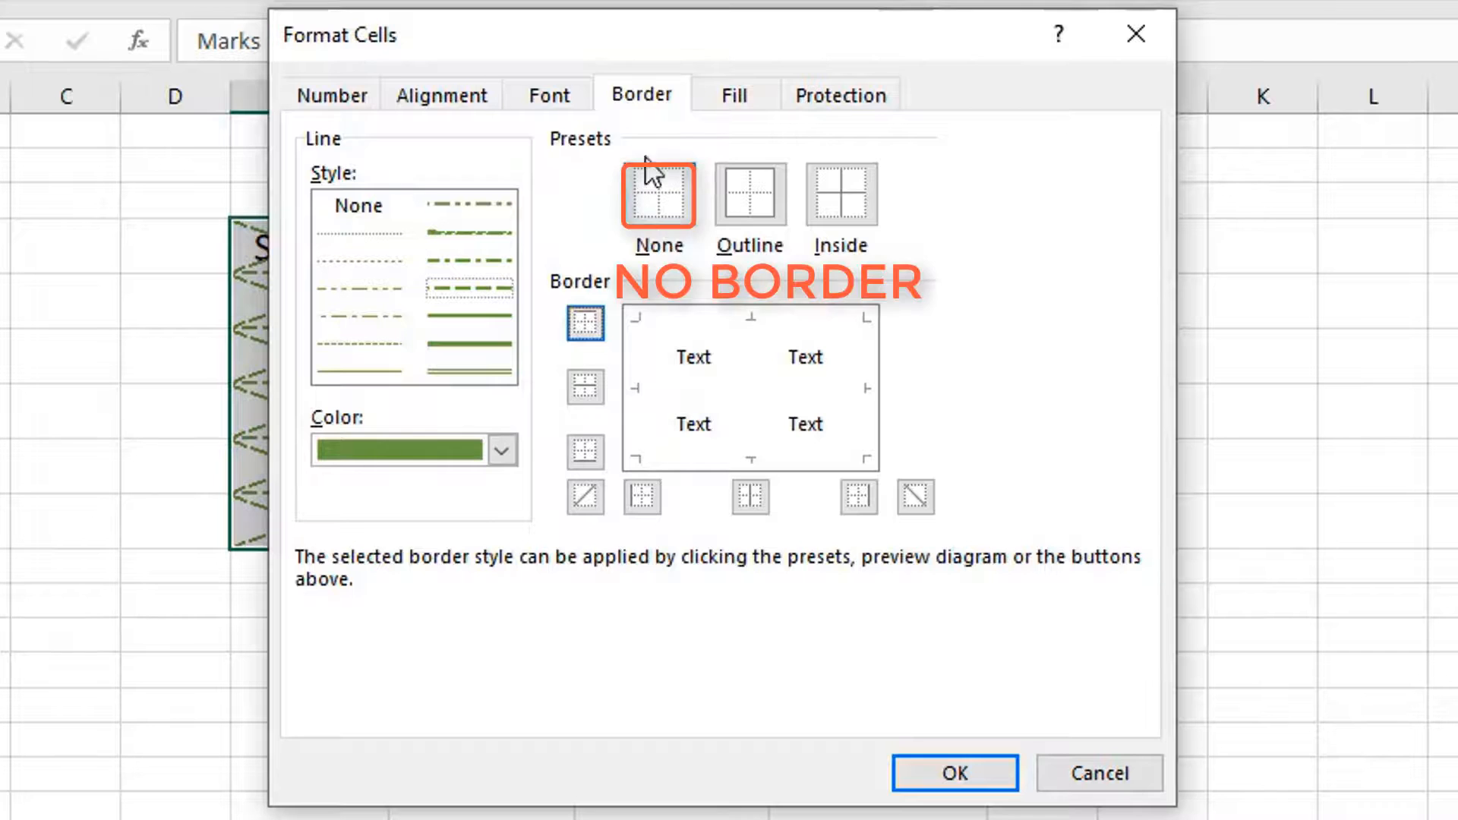
pyautogui.click(663, 218)
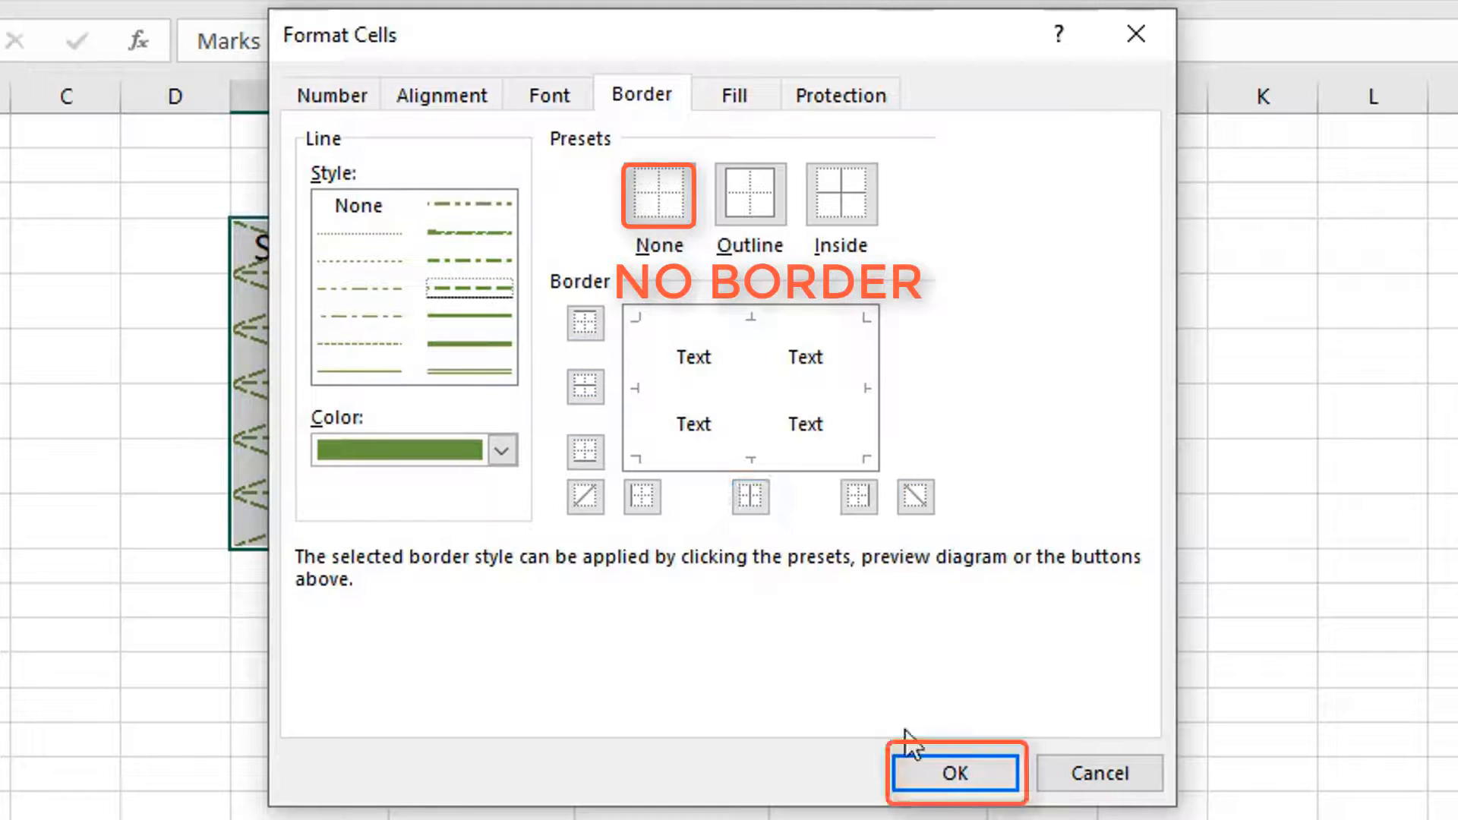
pyautogui.click(922, 776)
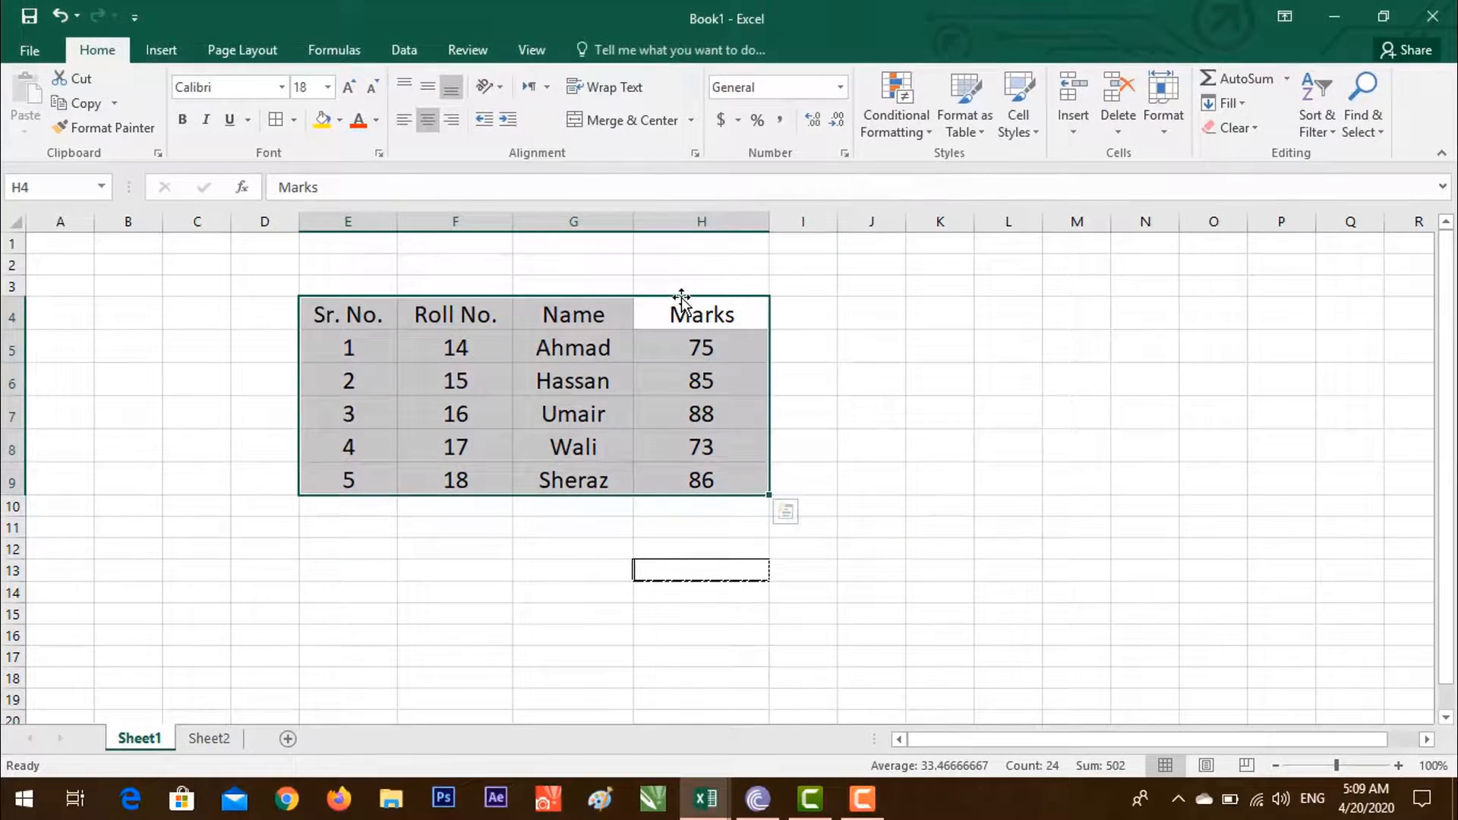
# Step: Apply the Outline preset with a thin solid automatic-color line to E4:H9 through More Borders
pyautogui.click(294, 120)
pyautogui.click(326, 662)
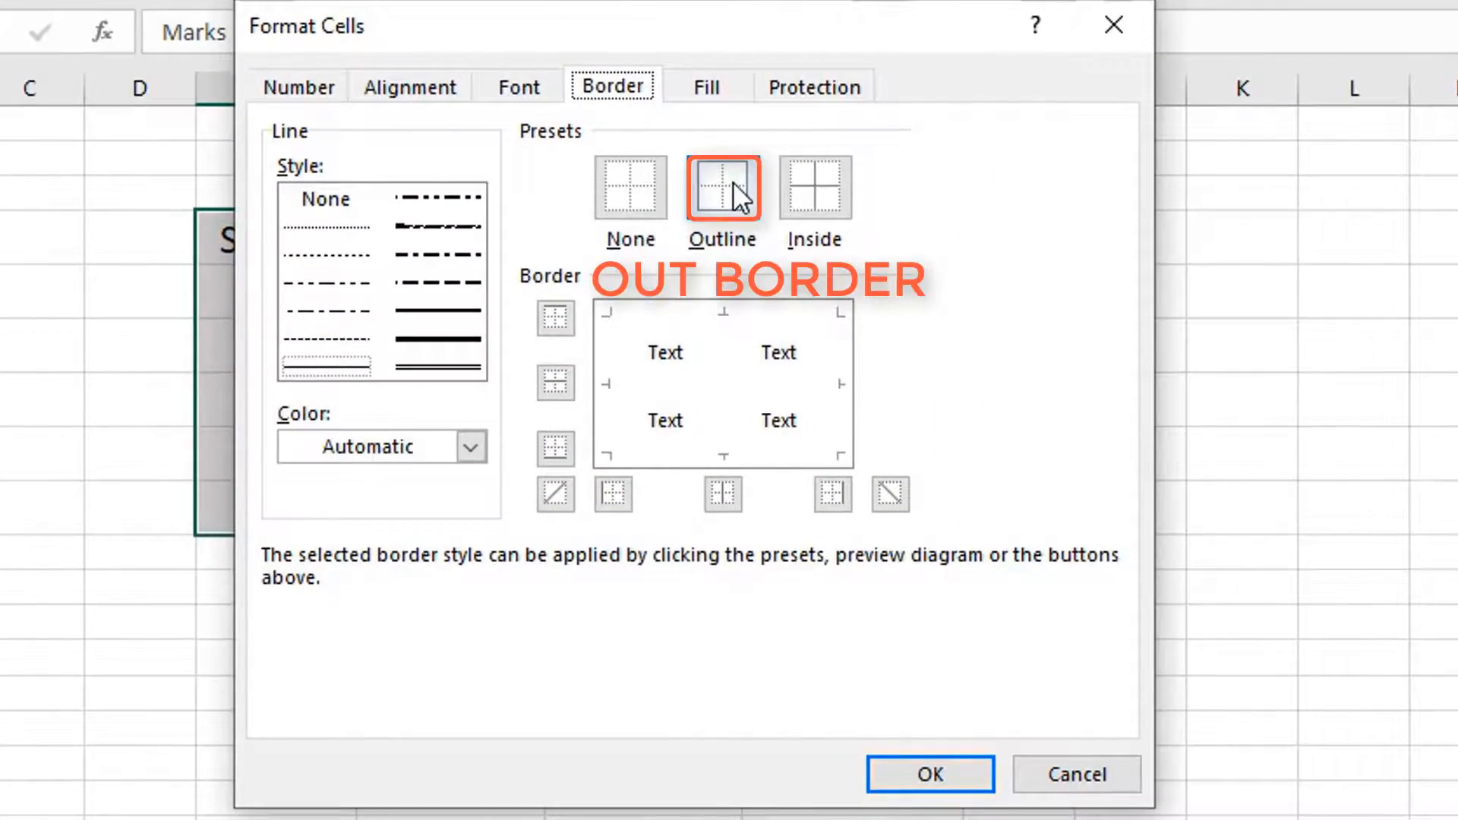
pyautogui.click(732, 183)
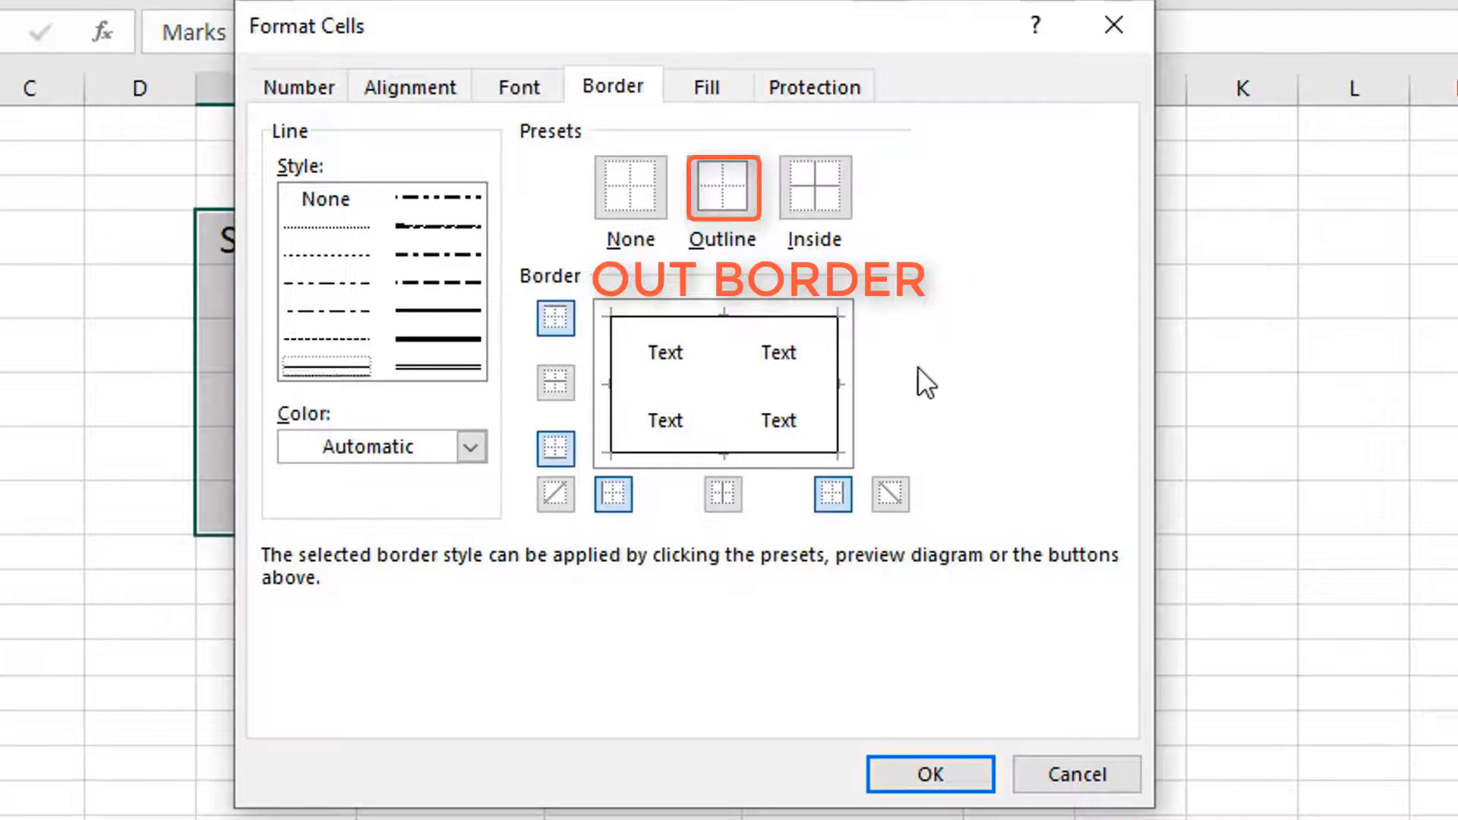
pyautogui.click(948, 767)
pyautogui.click(456, 731)
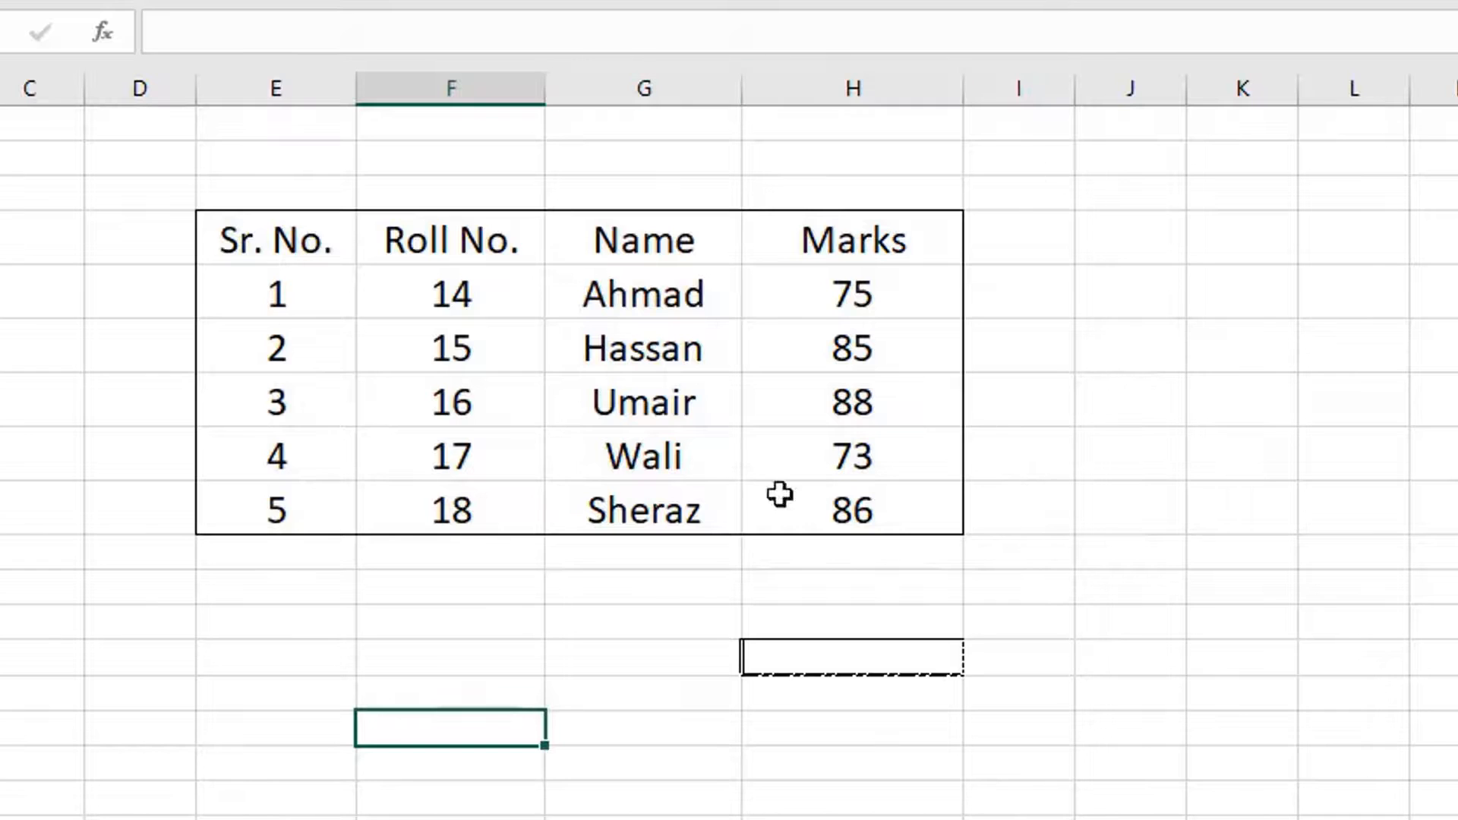
# Step: Clear the borders of E4:H9 with the None preset in More Borders and apply the Inside preset instead
pyautogui.moveTo(941, 501)
pyautogui.mouseDown()
pyautogui.moveTo(563, 303)
pyautogui.moveTo(274, 254)
pyautogui.mouseUp()
pyautogui.click(190, 1)
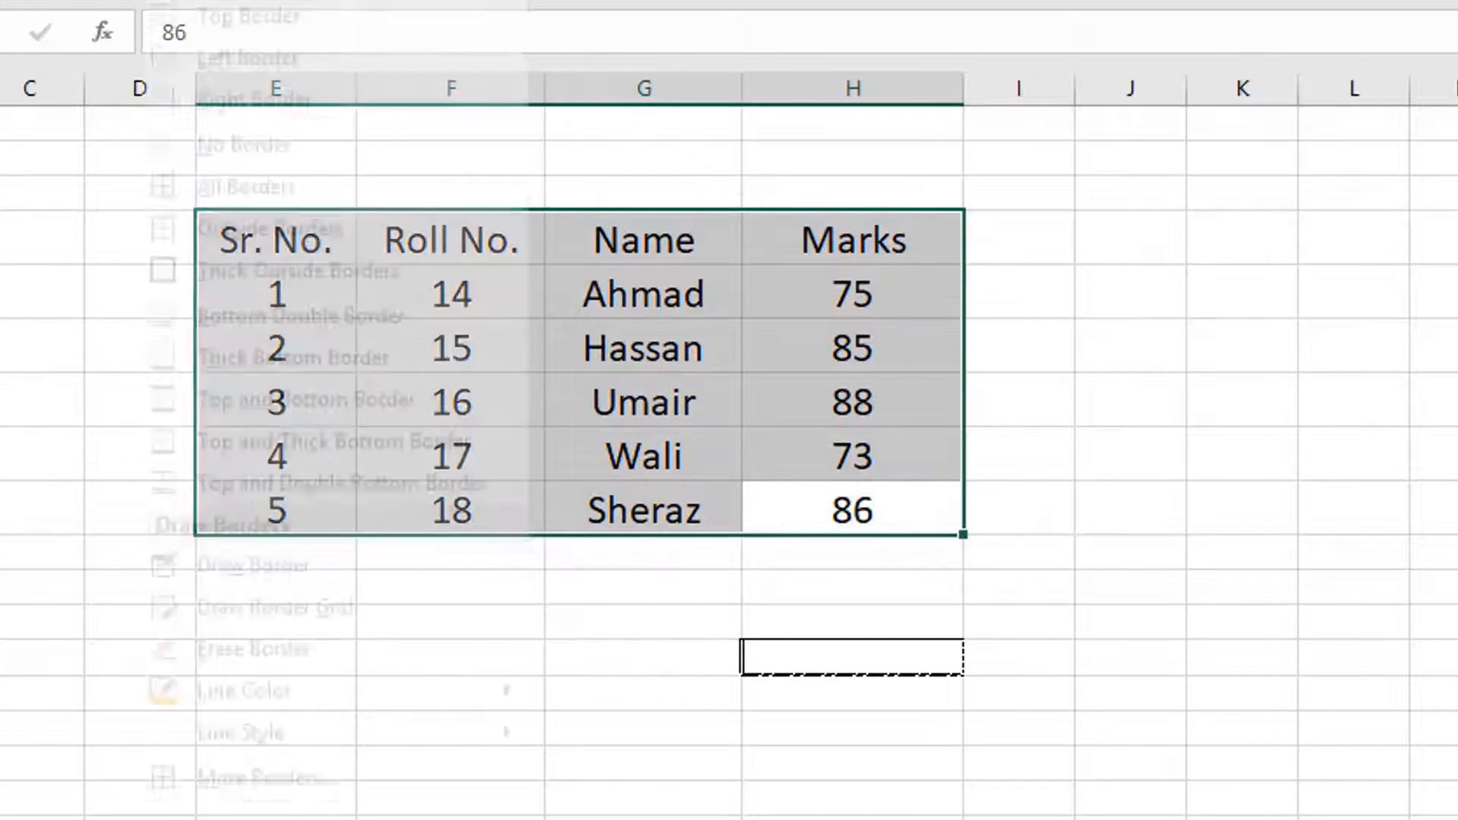
pyautogui.click(281, 810)
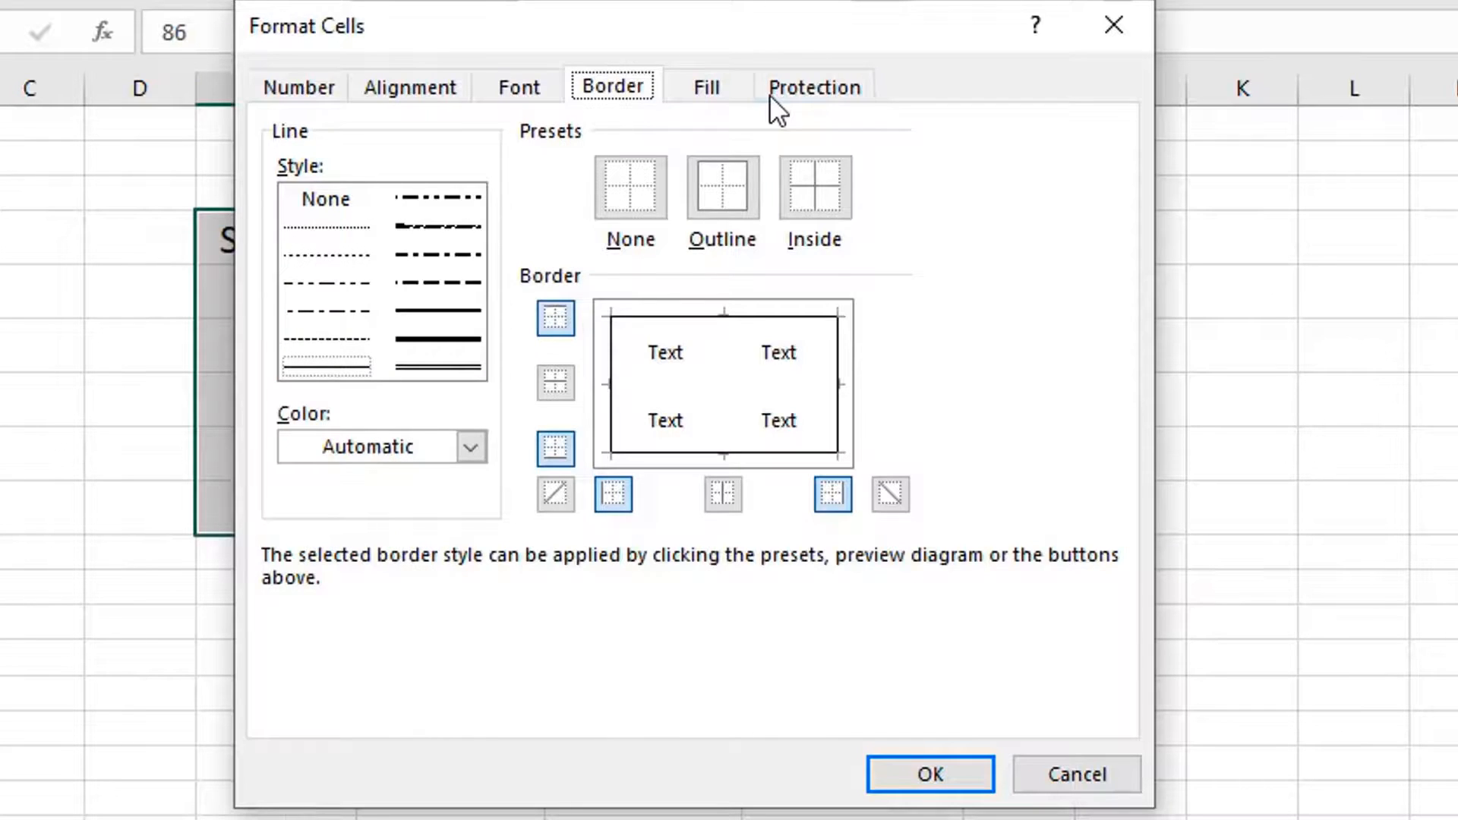
pyautogui.click(632, 204)
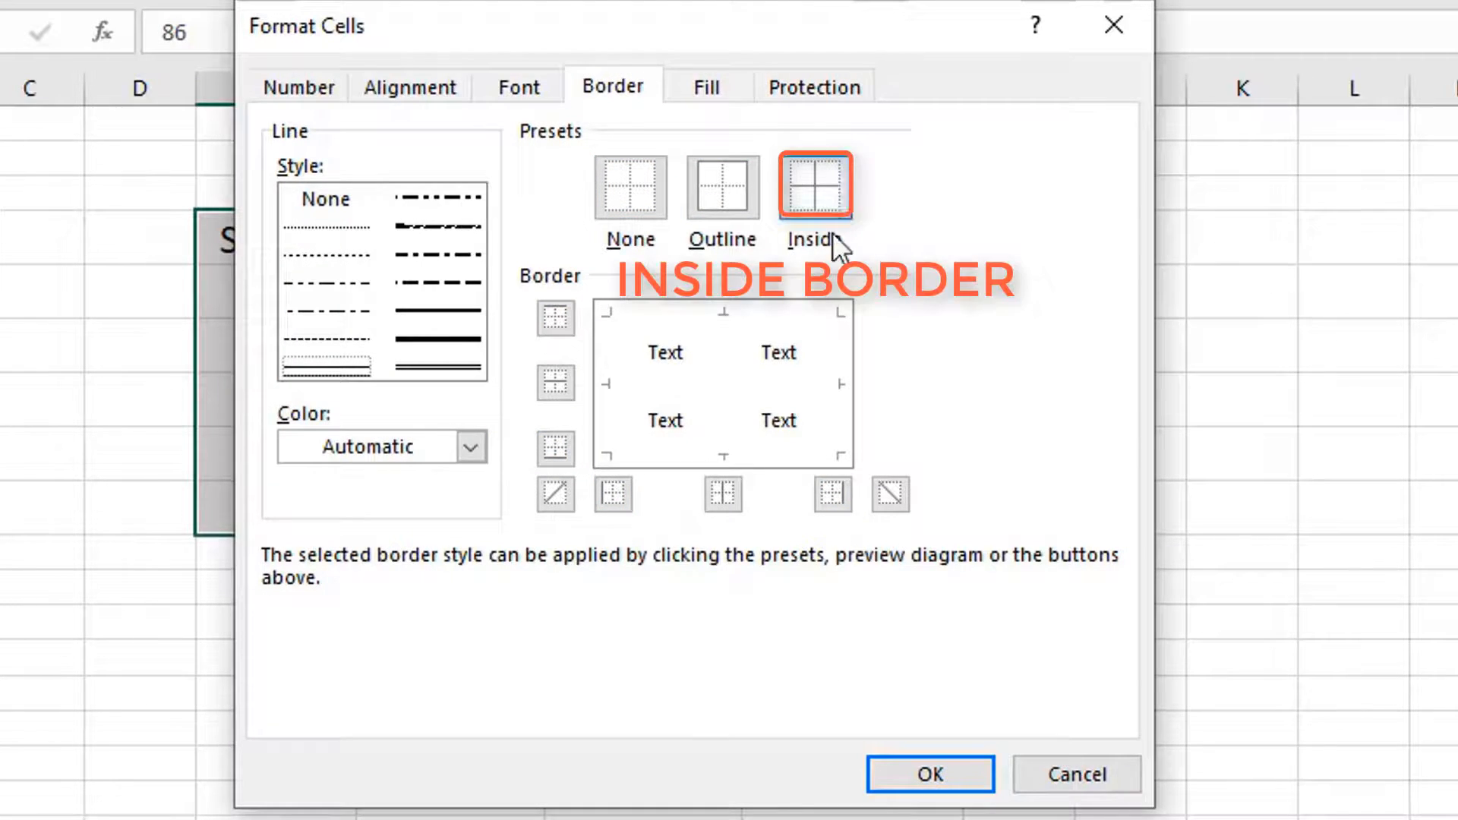
pyautogui.click(835, 211)
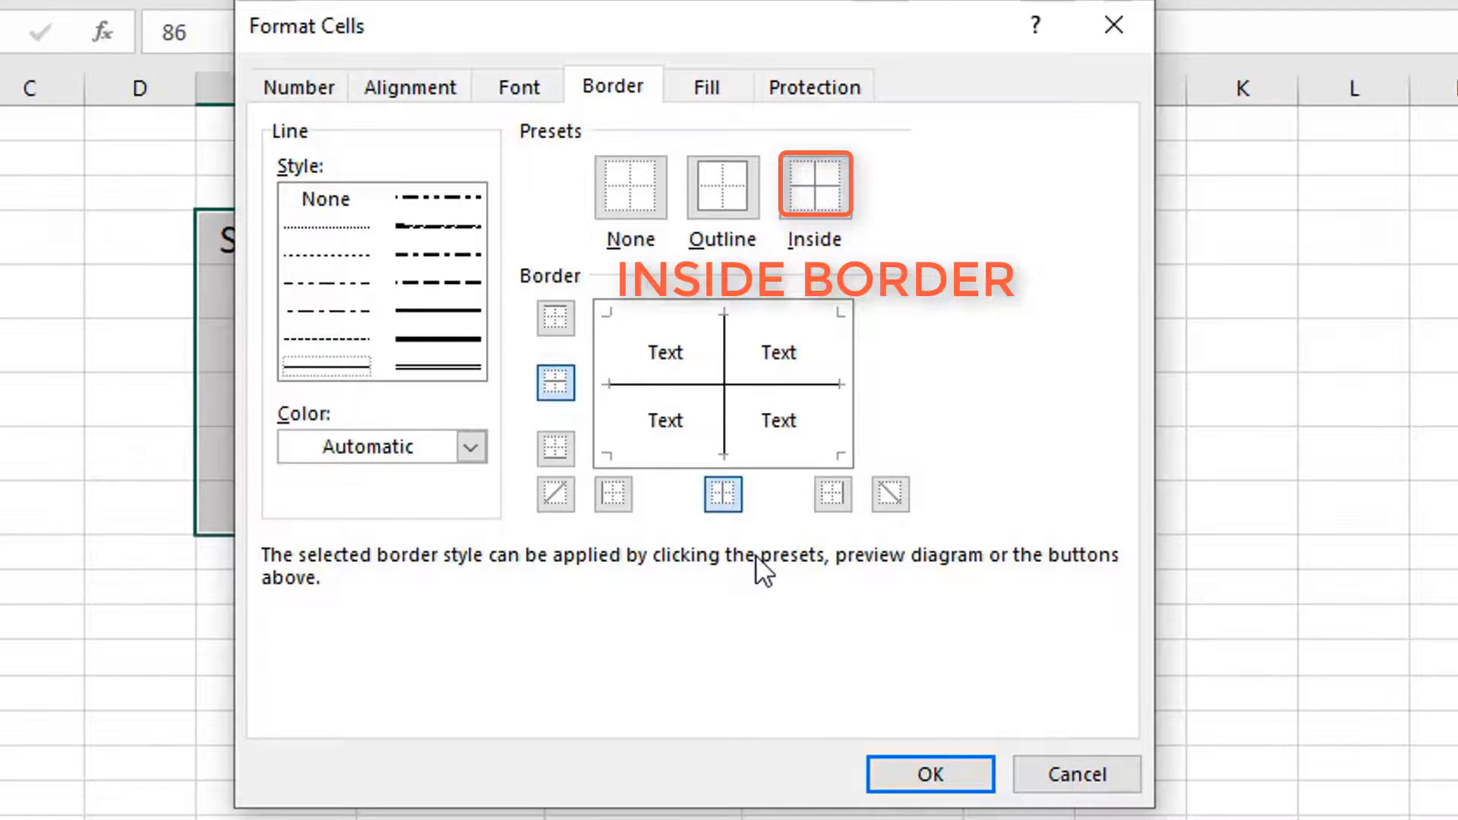
pyautogui.click(919, 767)
pyautogui.click(309, 654)
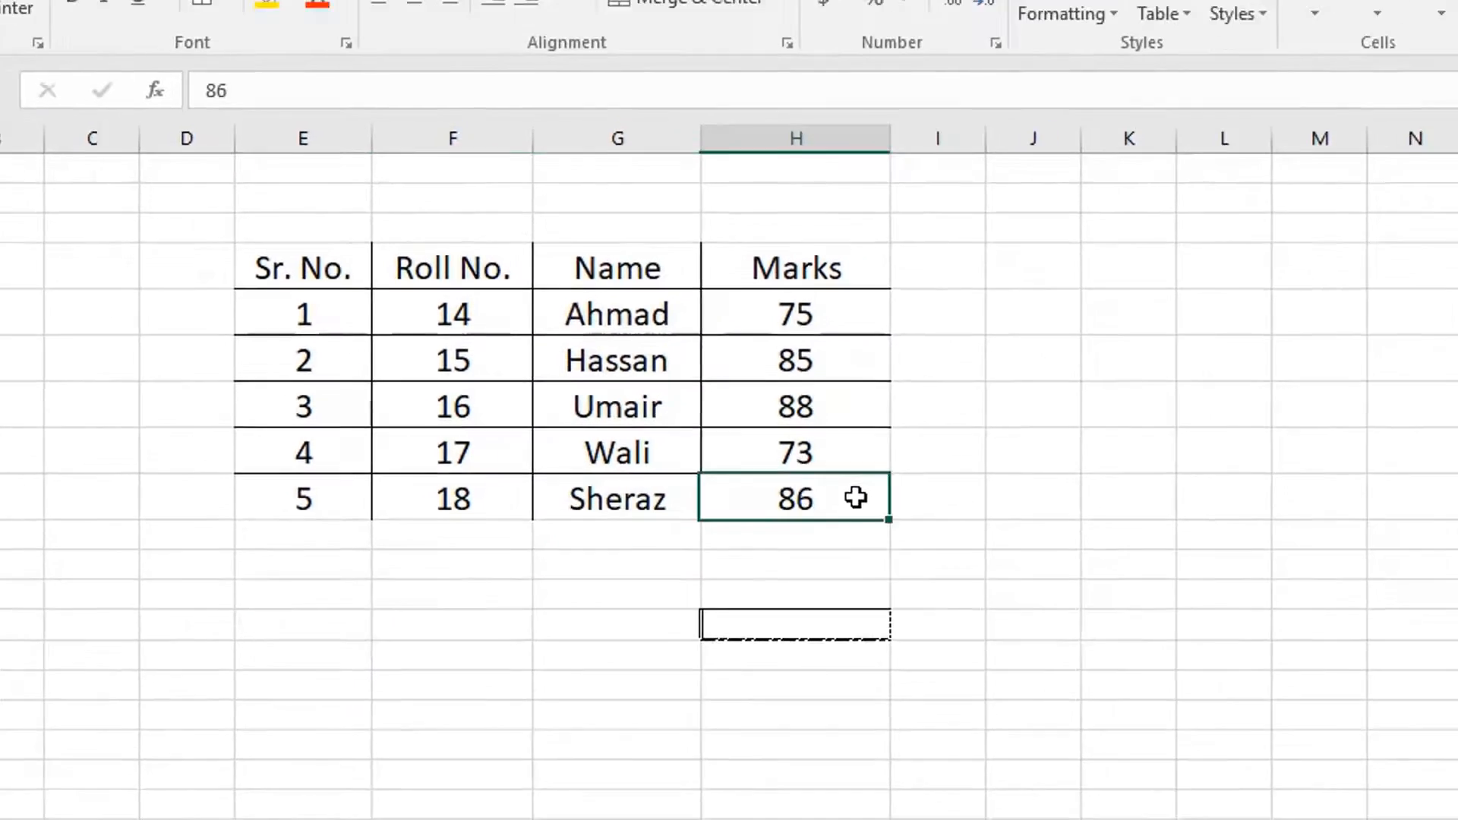
# Step: Clear the borders of E4:H9 with the None preset in More Borders and apply both diagonal borders in a thin solid automatic-color line
pyautogui.moveTo(923, 510); pyautogui.dragTo(253, 248)
pyautogui.click(294, 120)
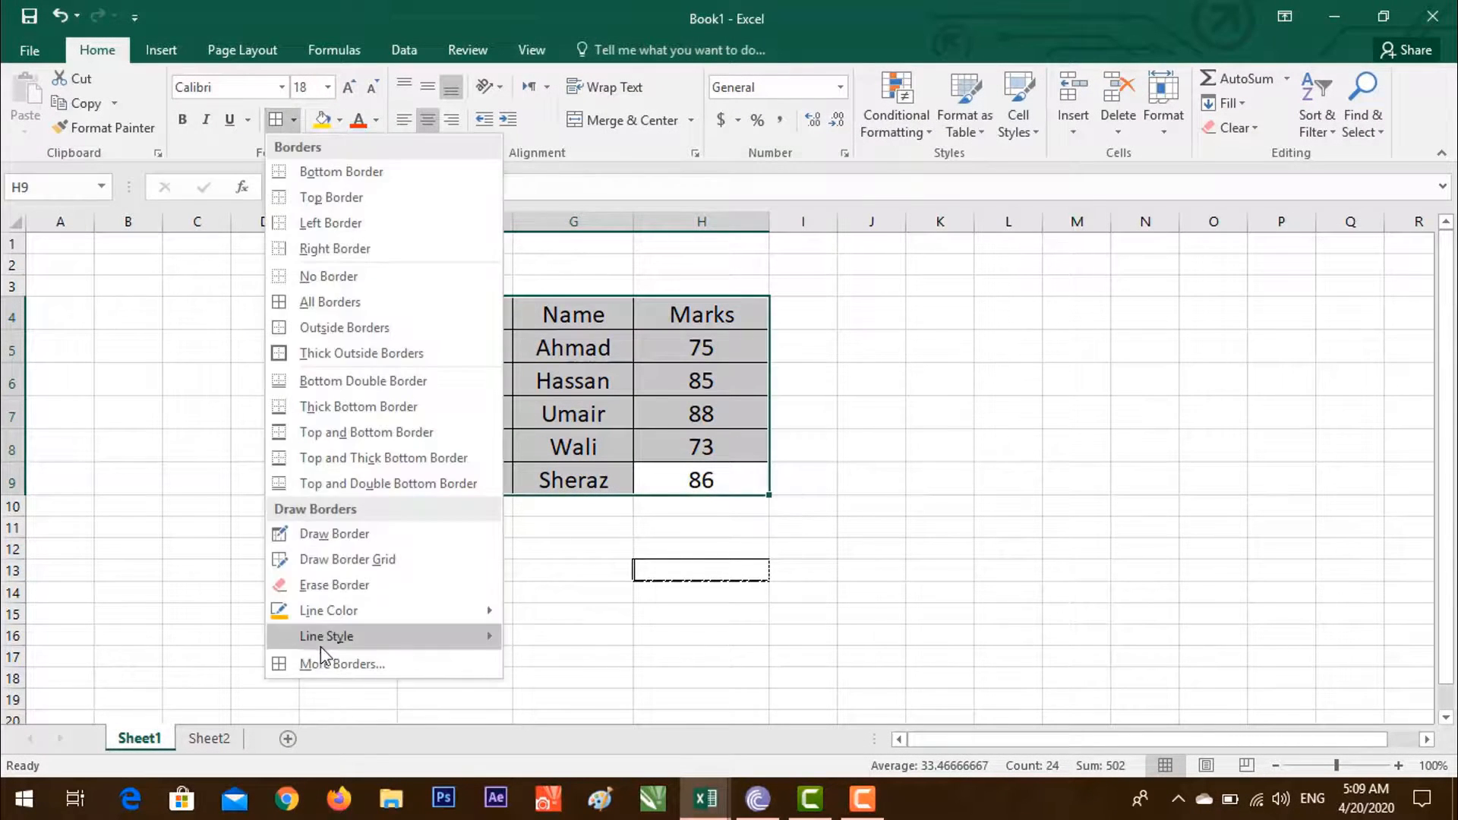
pyautogui.click(327, 659)
pyautogui.click(585, 302)
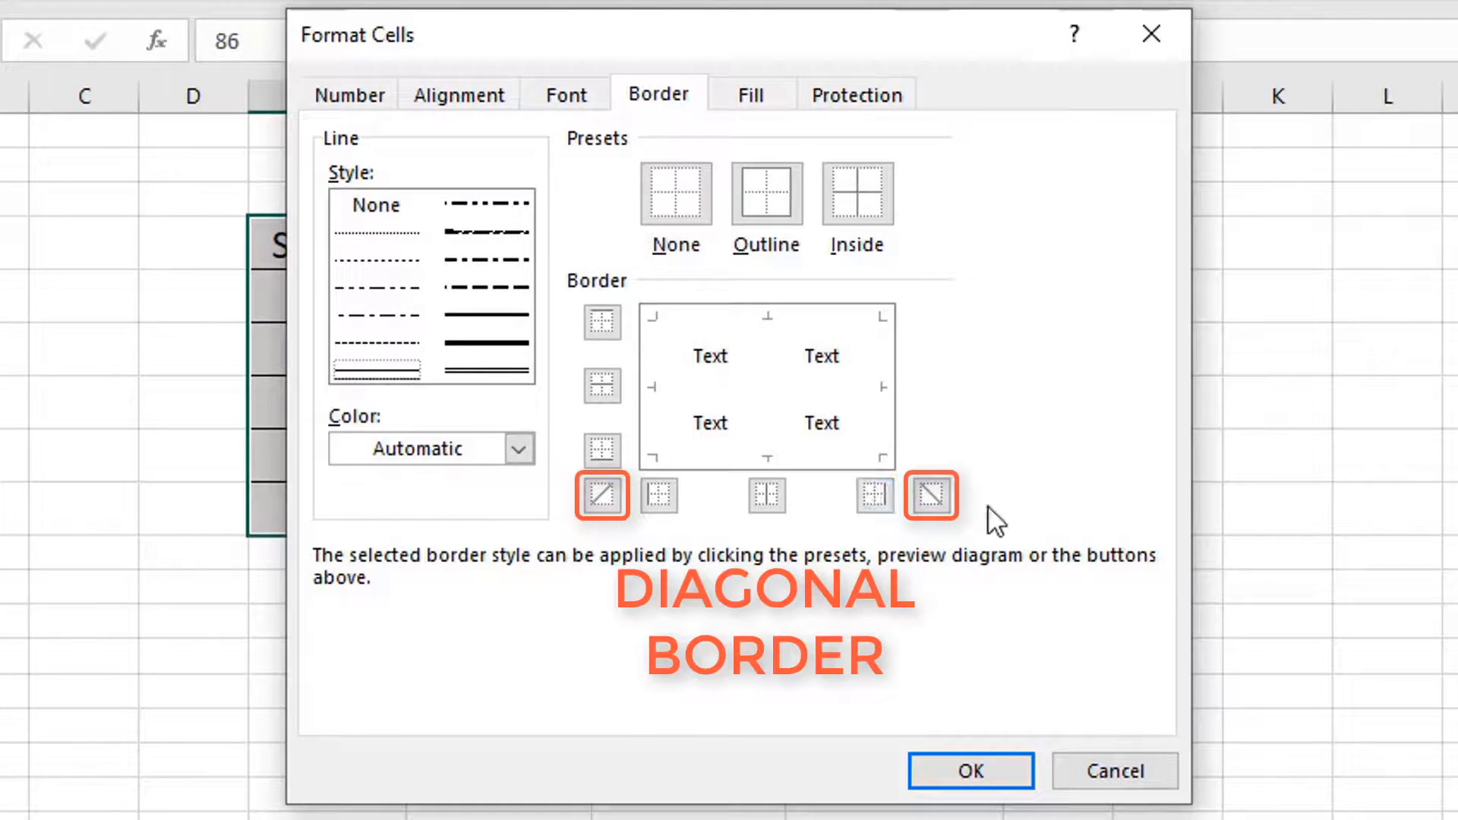
pyautogui.click(935, 498)
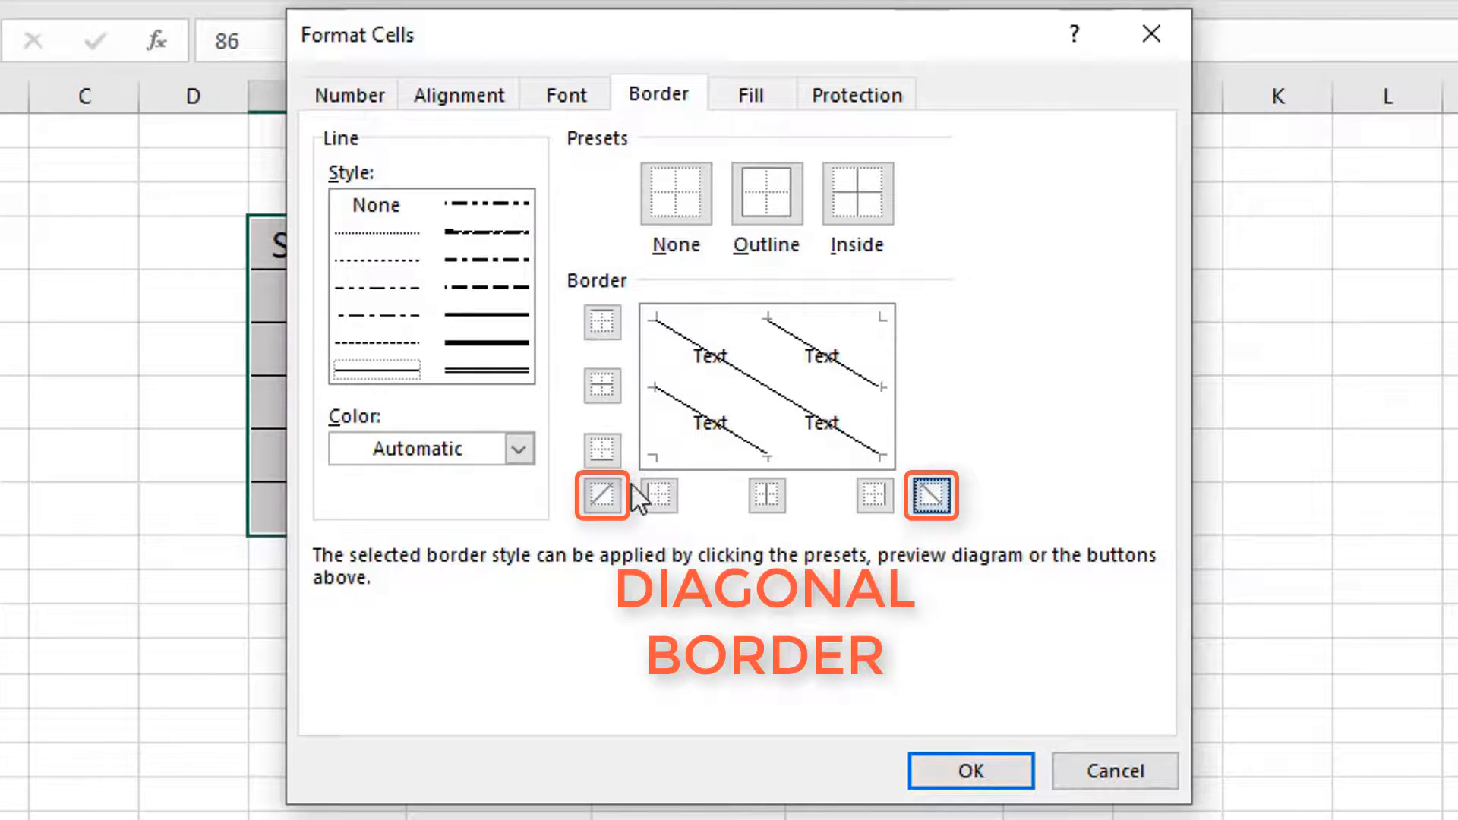
pyautogui.click(600, 498)
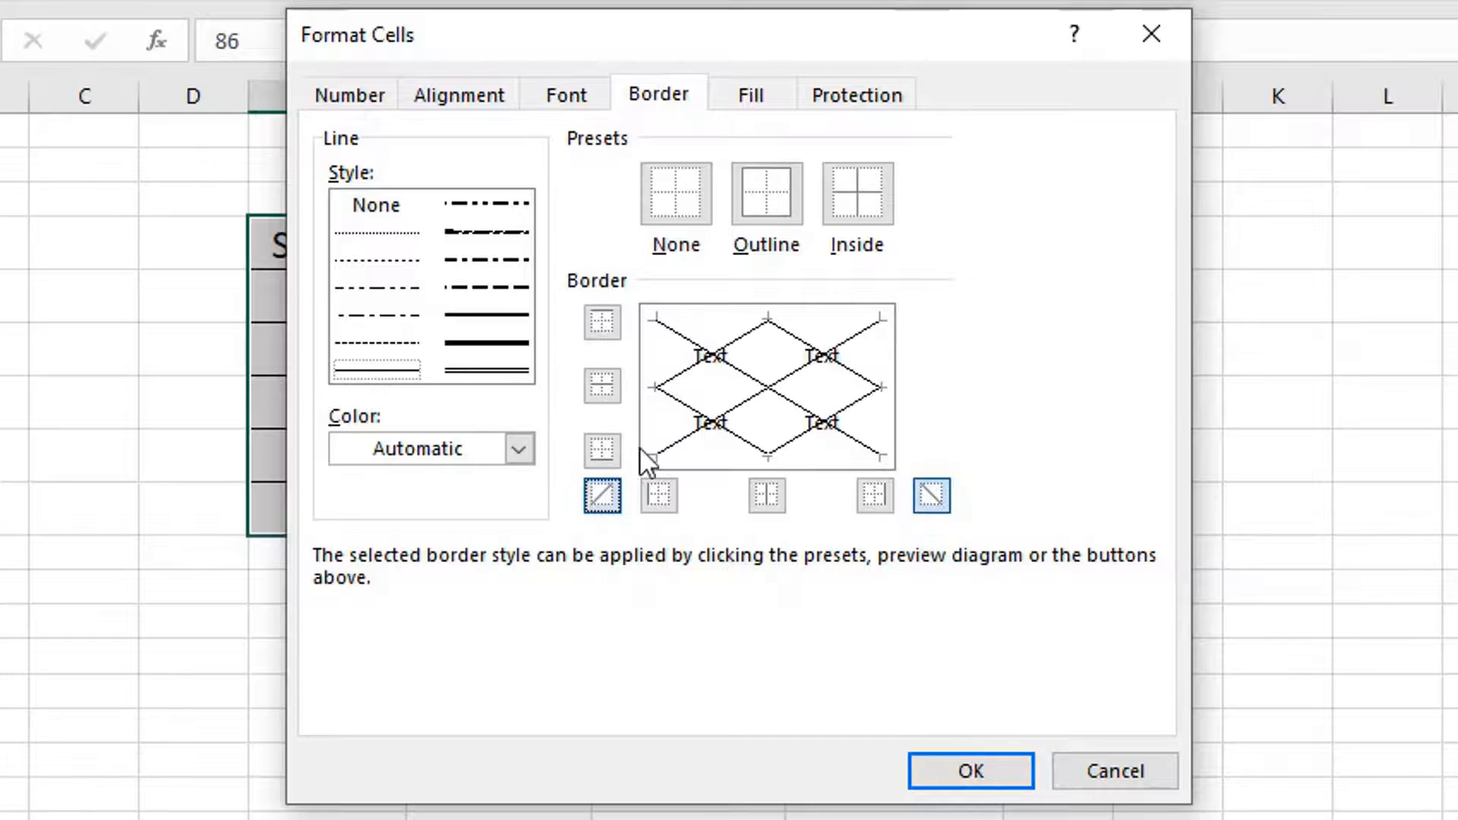
pyautogui.click(963, 772)
pyautogui.click(558, 686)
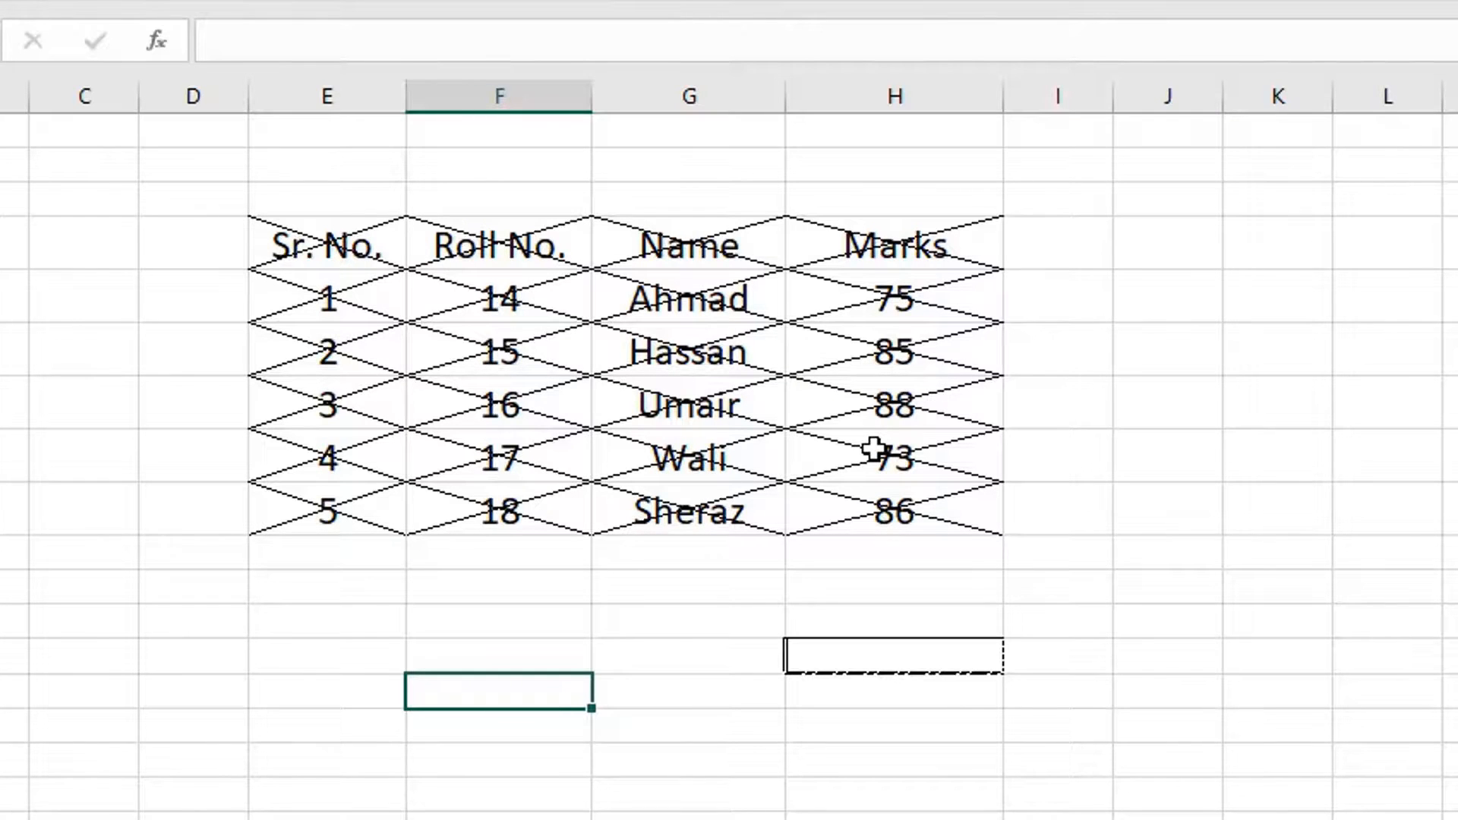
# Step: Reopen More Borders for E4:H9 and clear the diagonal borders with the None preset
pyautogui.moveTo(949, 509); pyautogui.dragTo(319, 243)
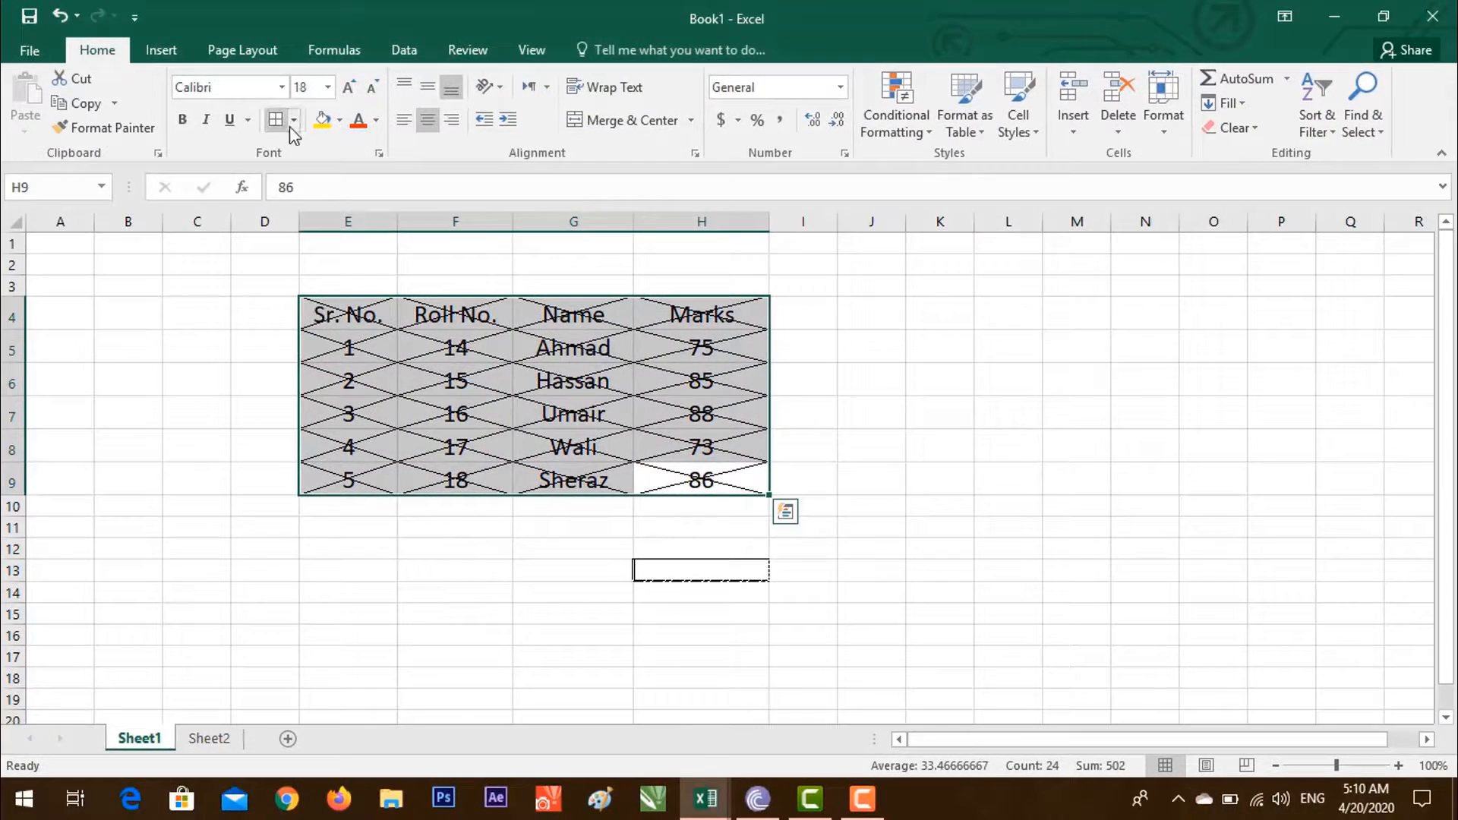
pyautogui.click(293, 120)
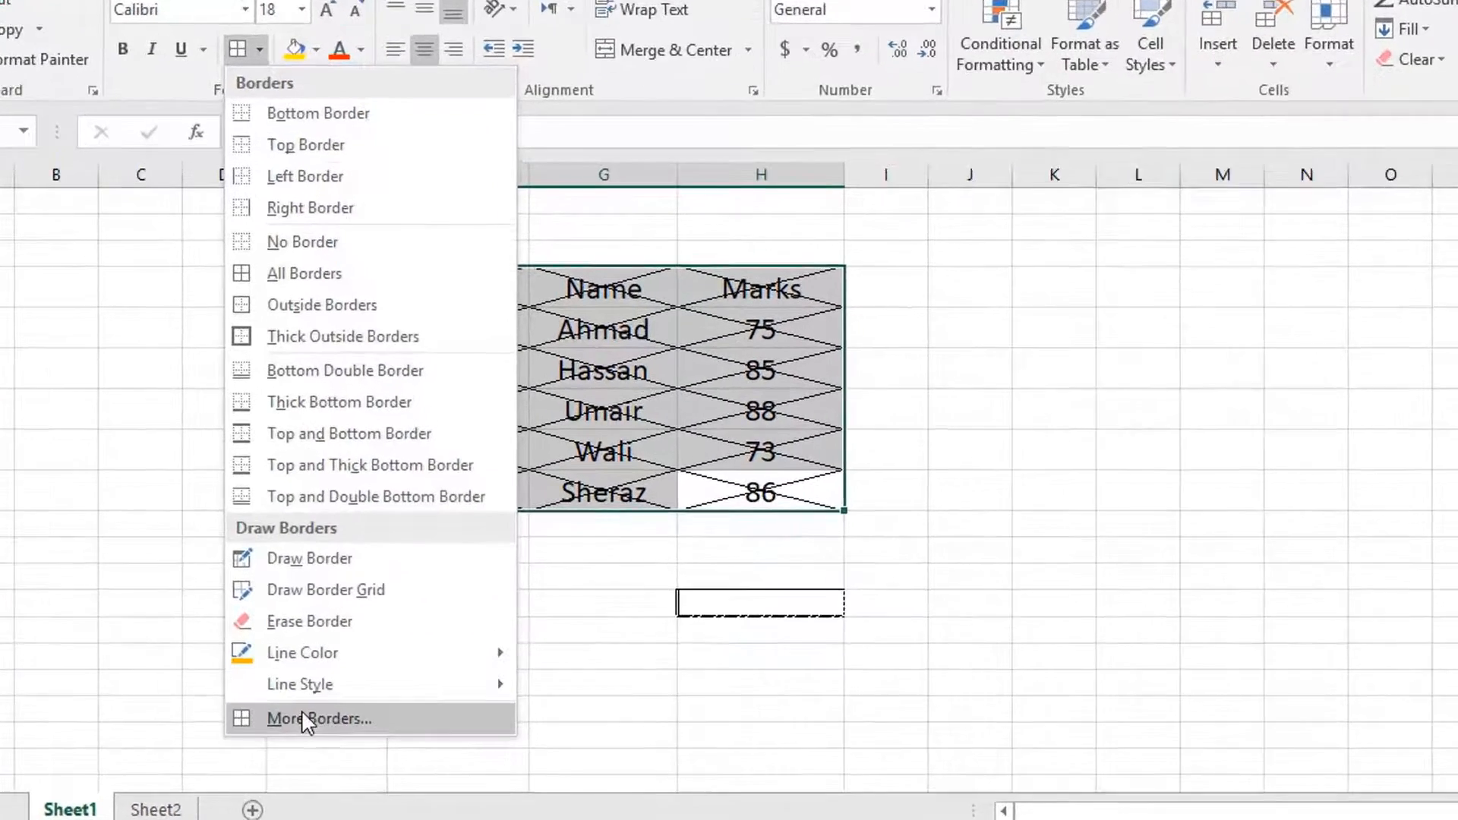
pyautogui.click(327, 661)
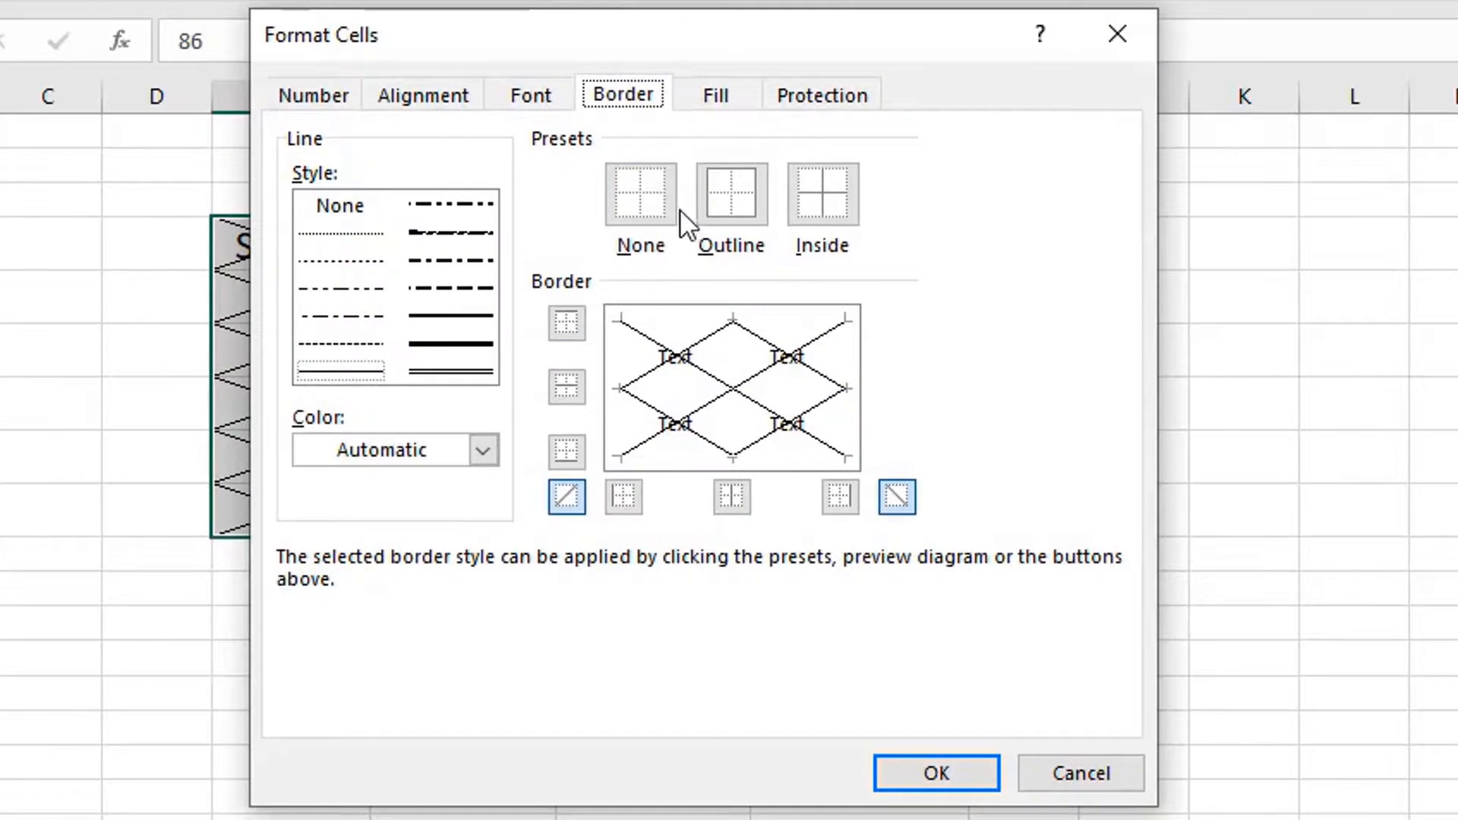
pyautogui.click(658, 194)
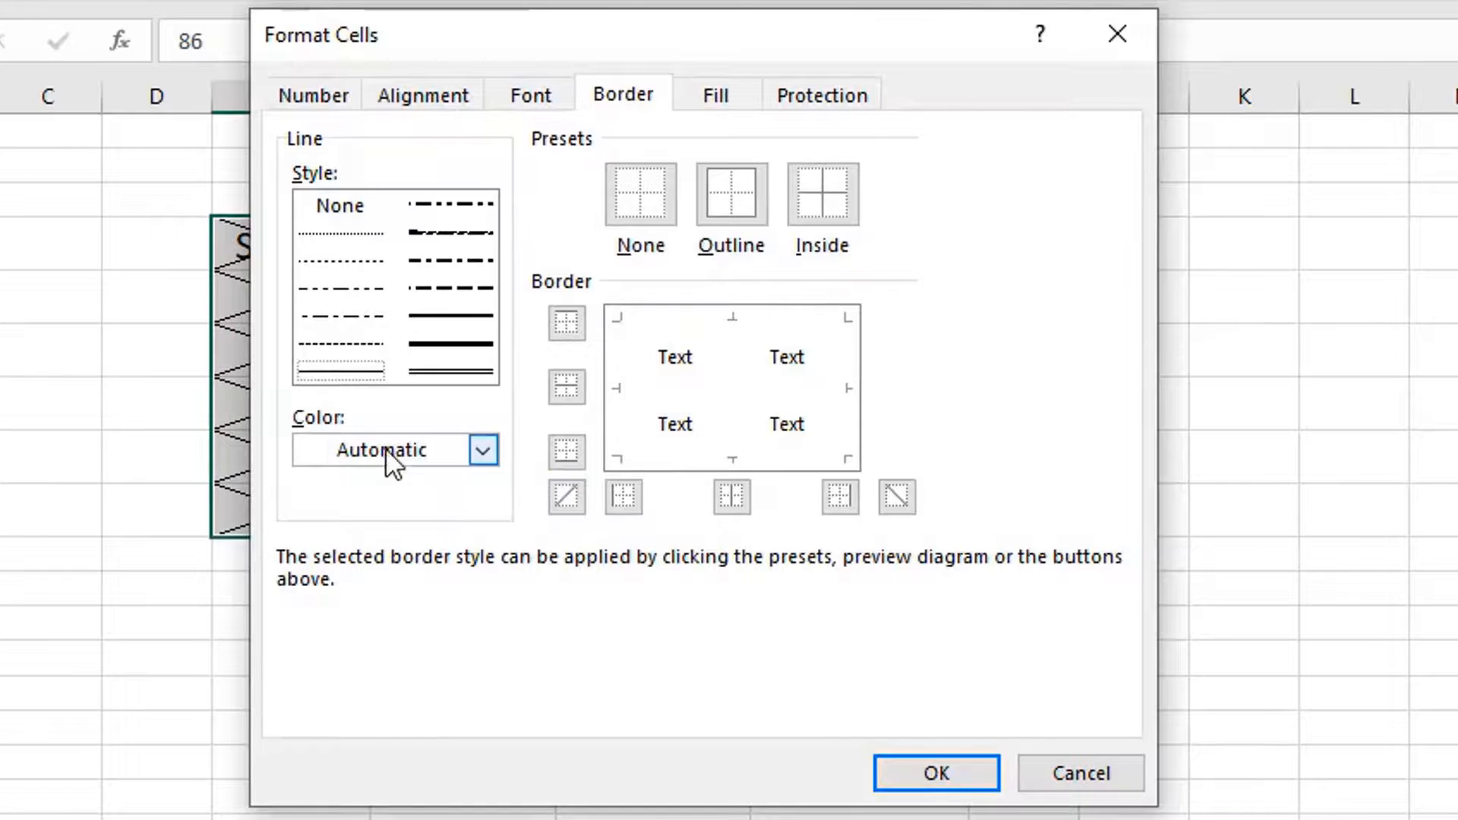
# Step: Add a thick solid orange line as the top border of E4:H9
pyautogui.click(357, 456)
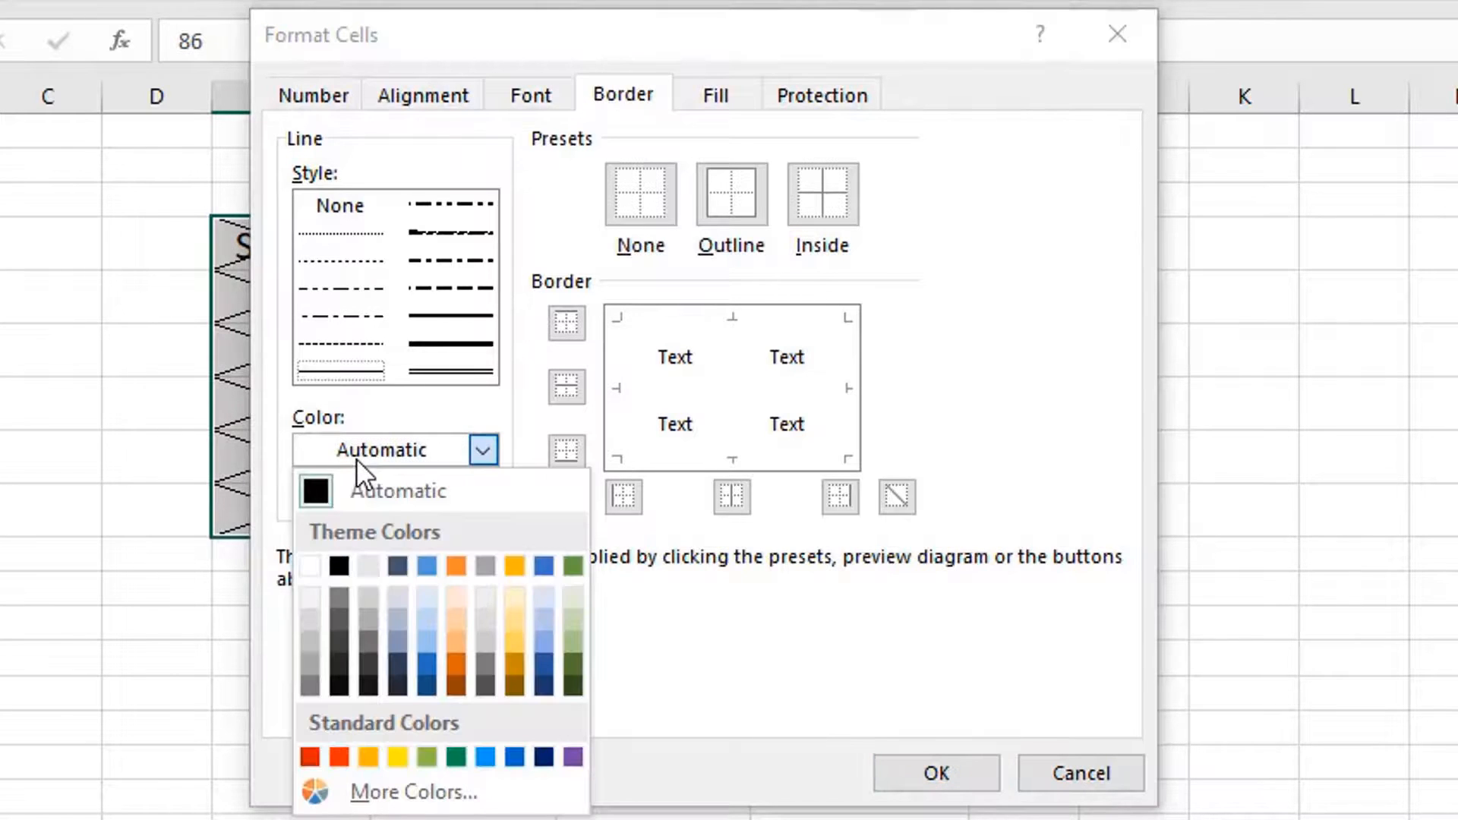
pyautogui.click(457, 566)
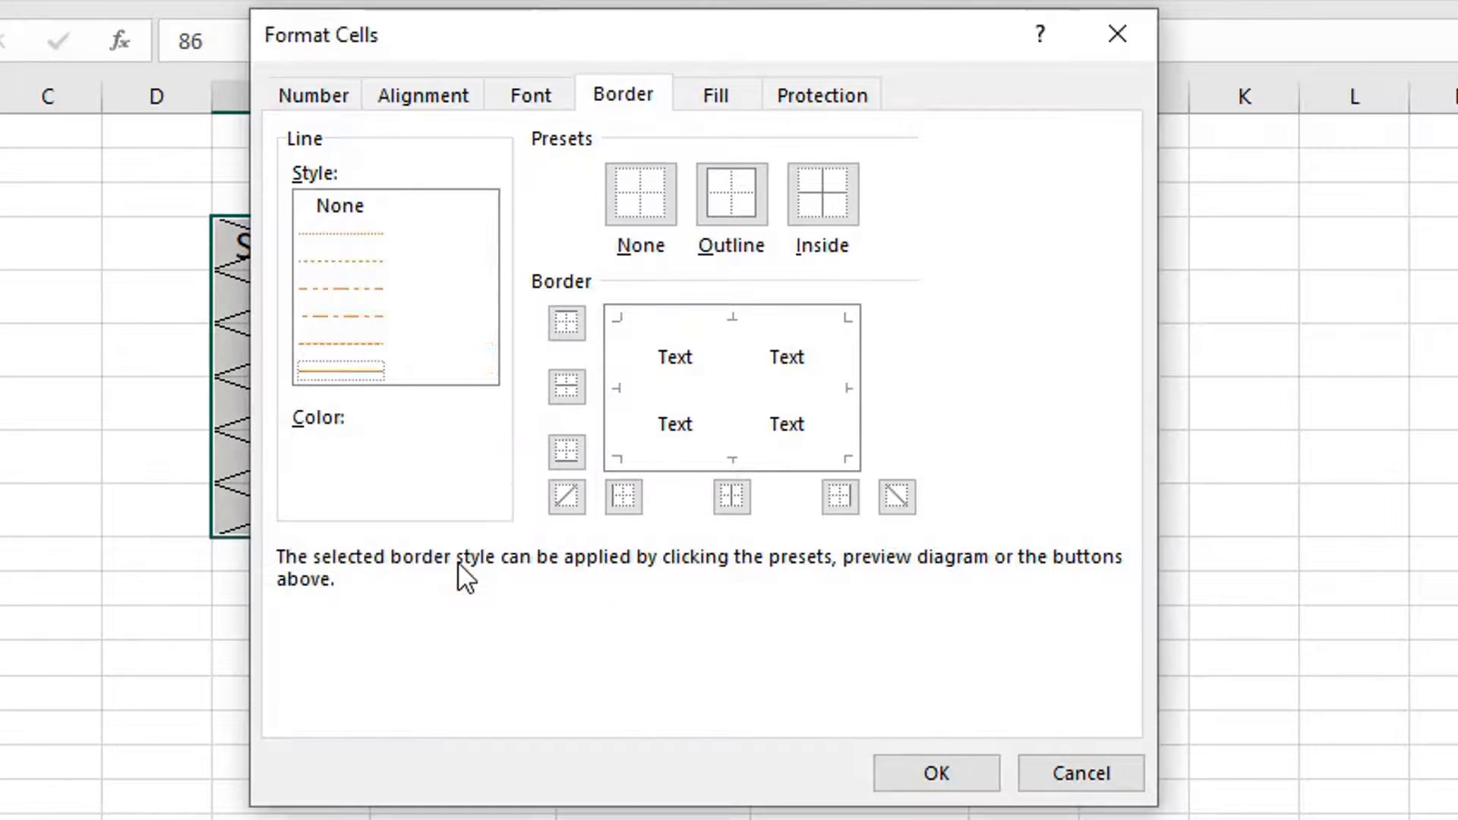
pyautogui.click(459, 338)
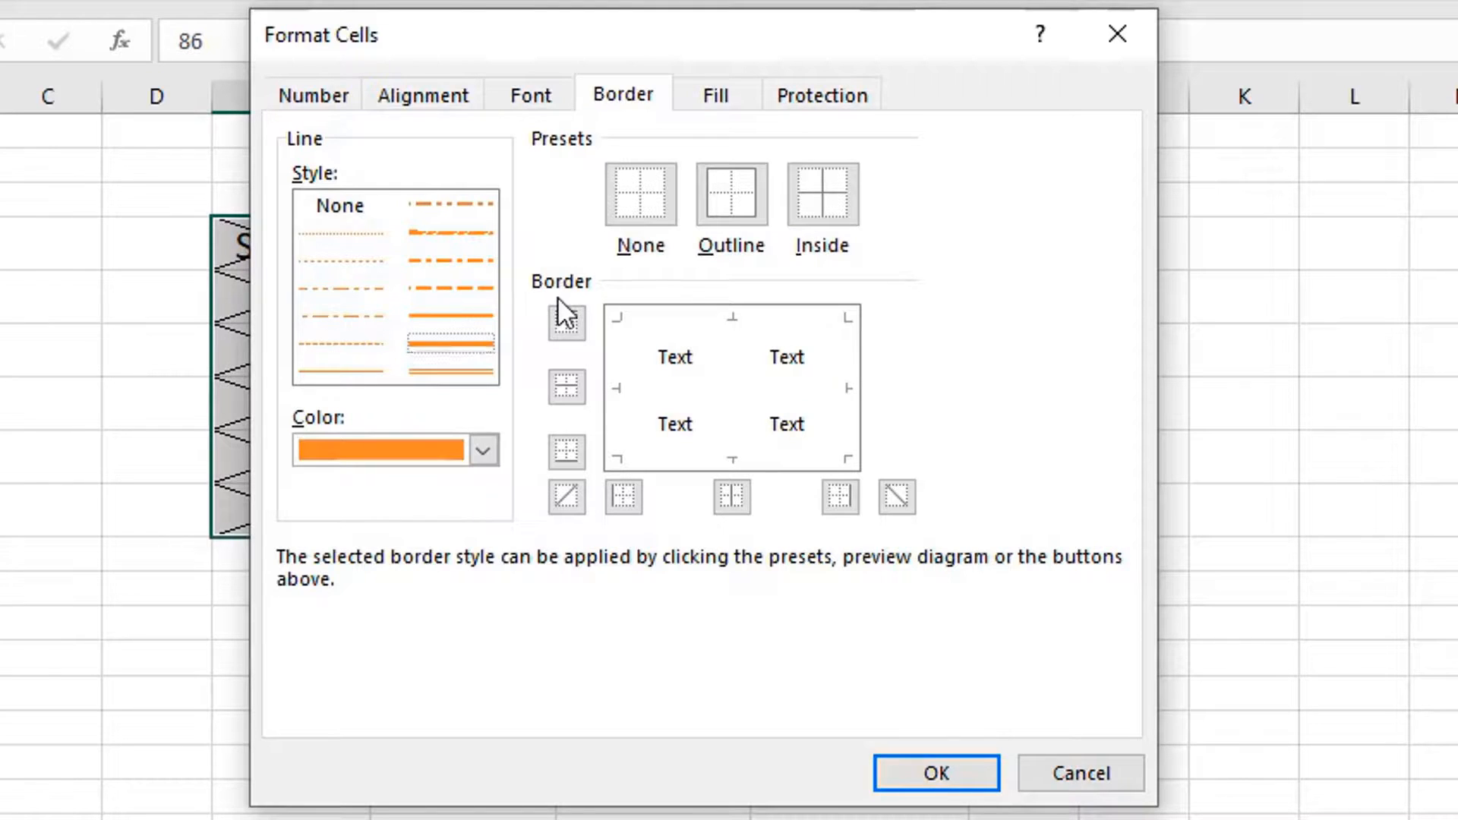
pyautogui.click(566, 318)
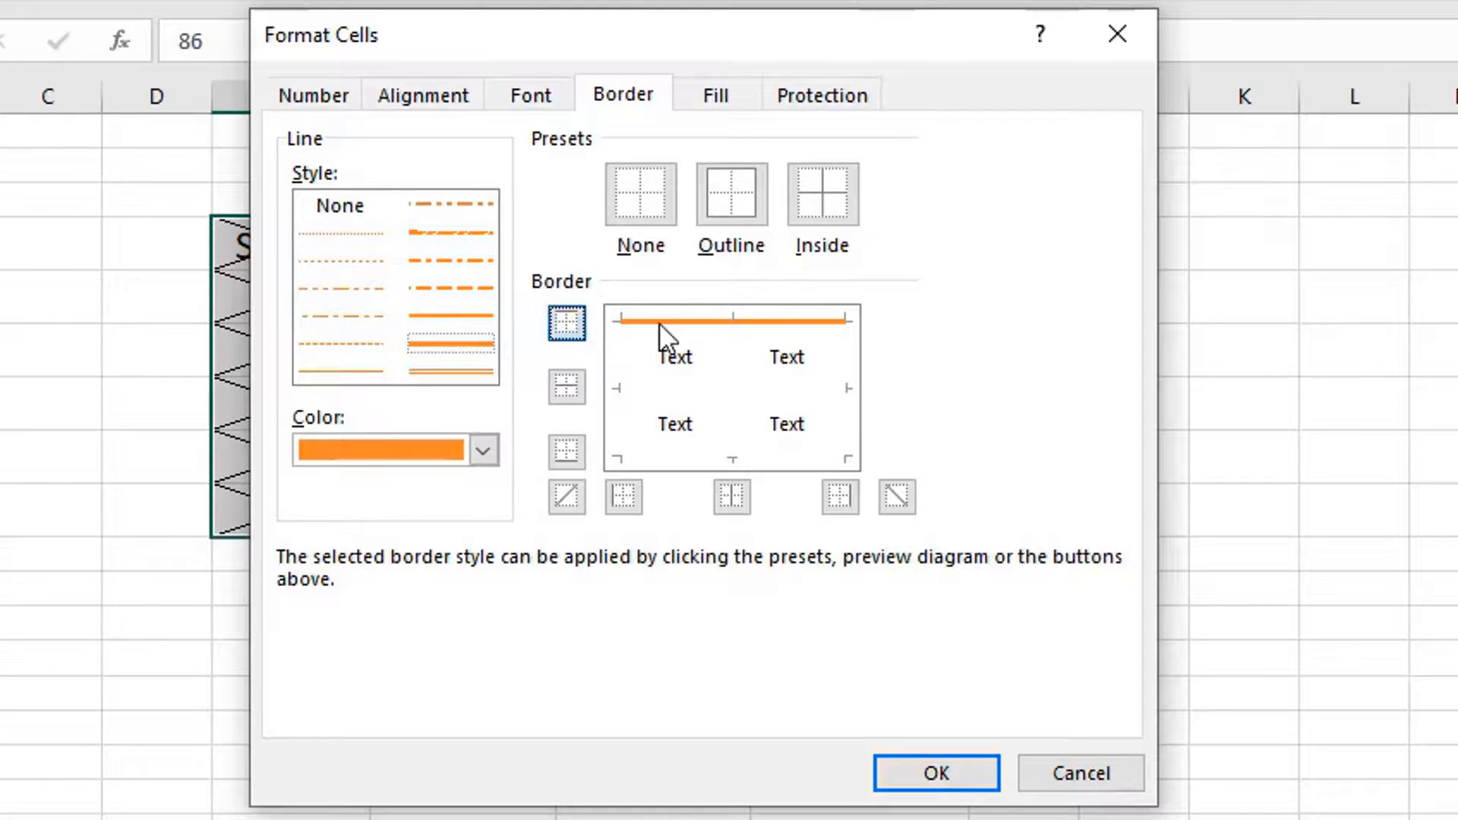
# Step: Add a medium dash-dot red line as the bottom border of E4:H9
pyautogui.click(484, 450)
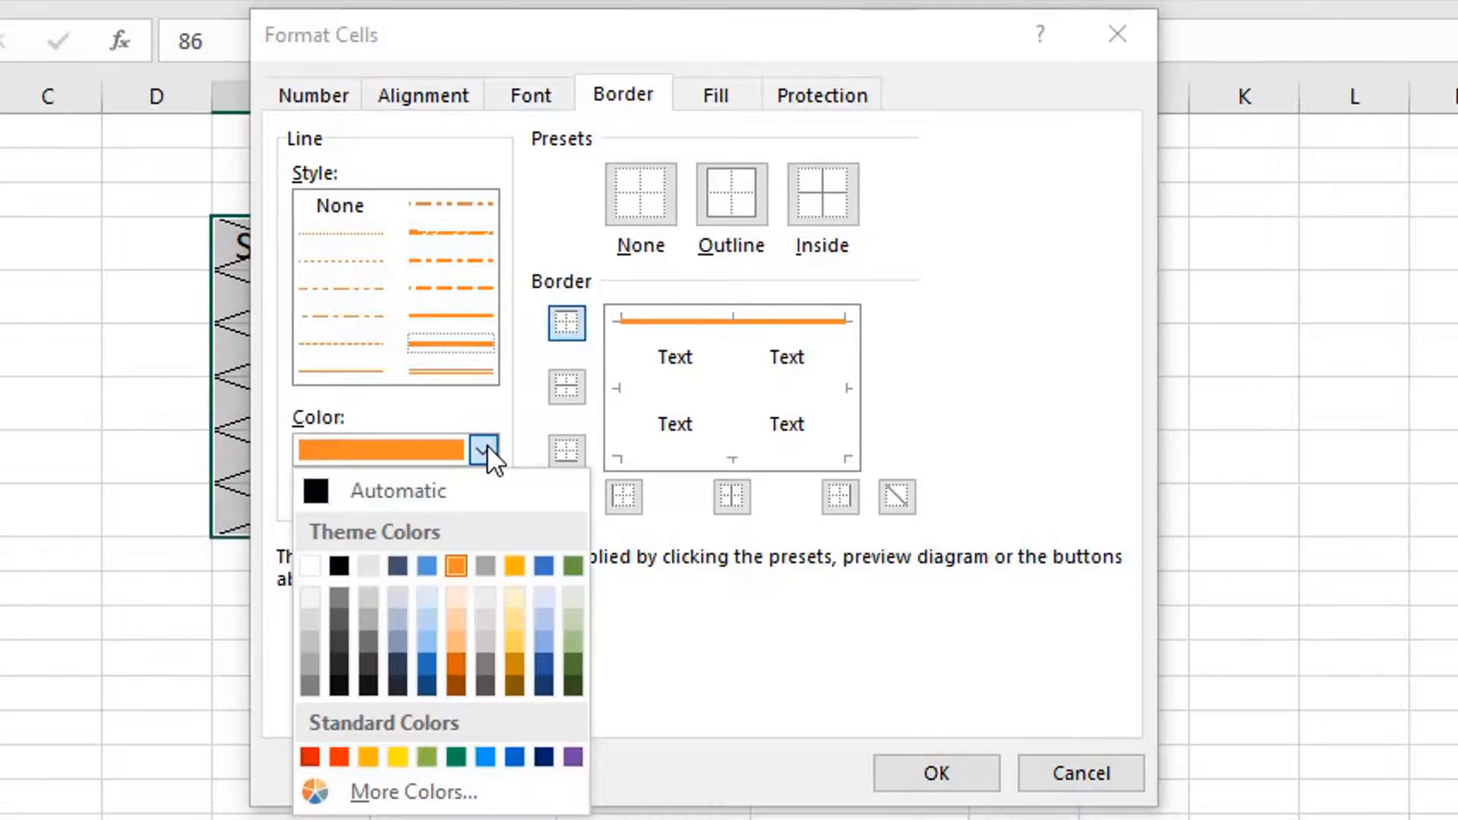
pyautogui.click(309, 757)
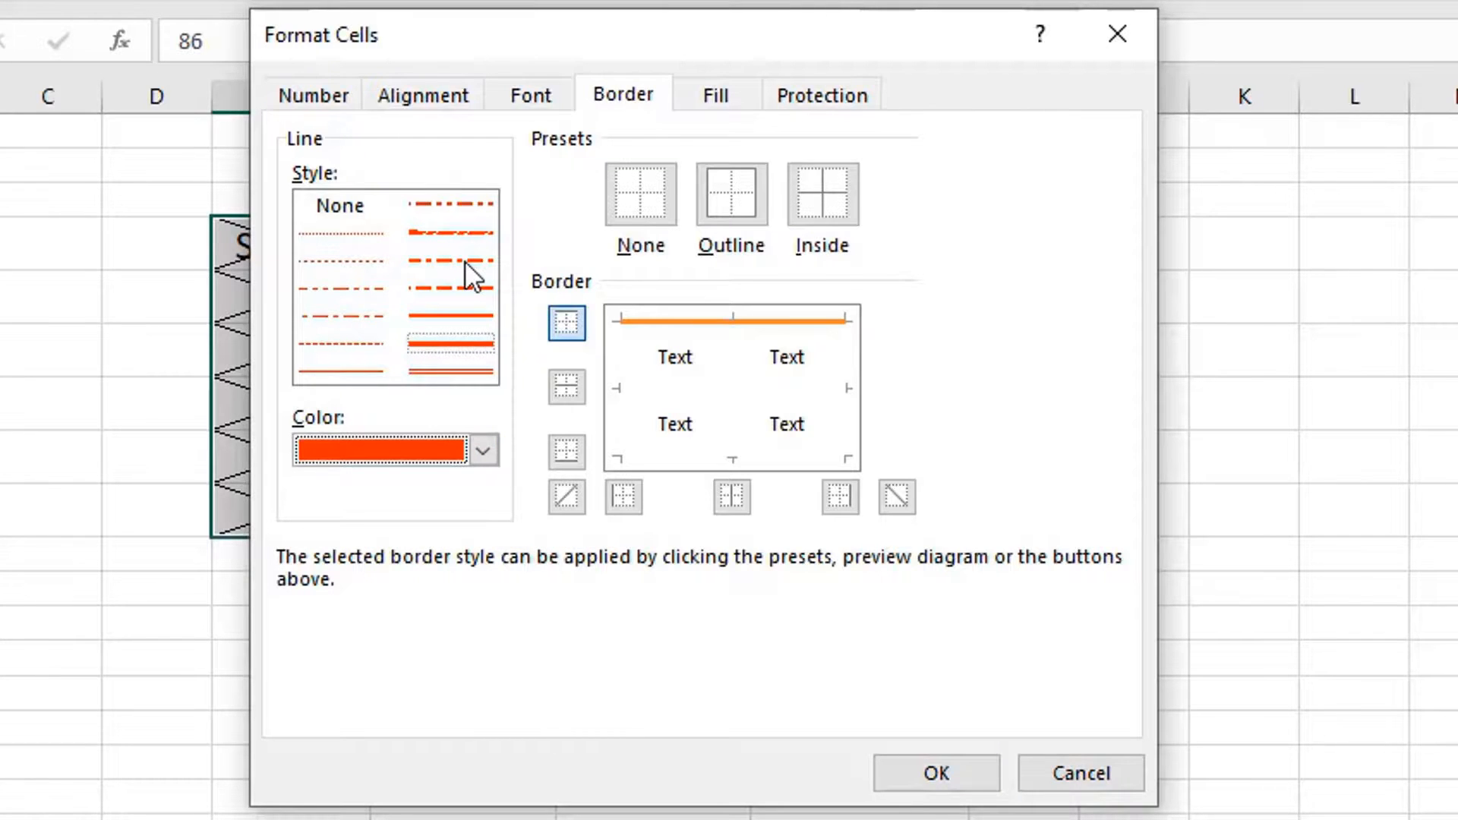
pyautogui.click(466, 263)
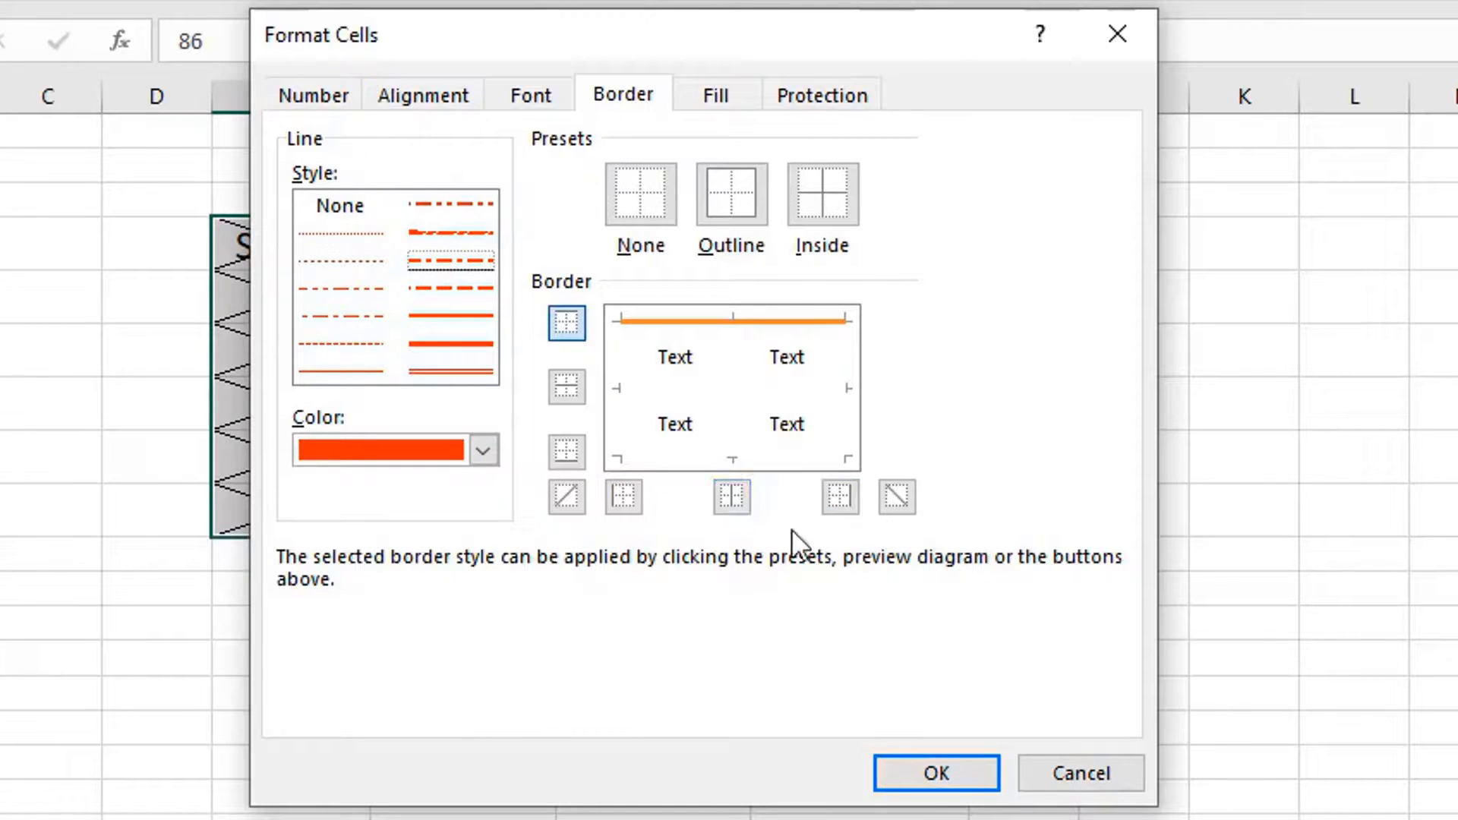
pyautogui.click(571, 457)
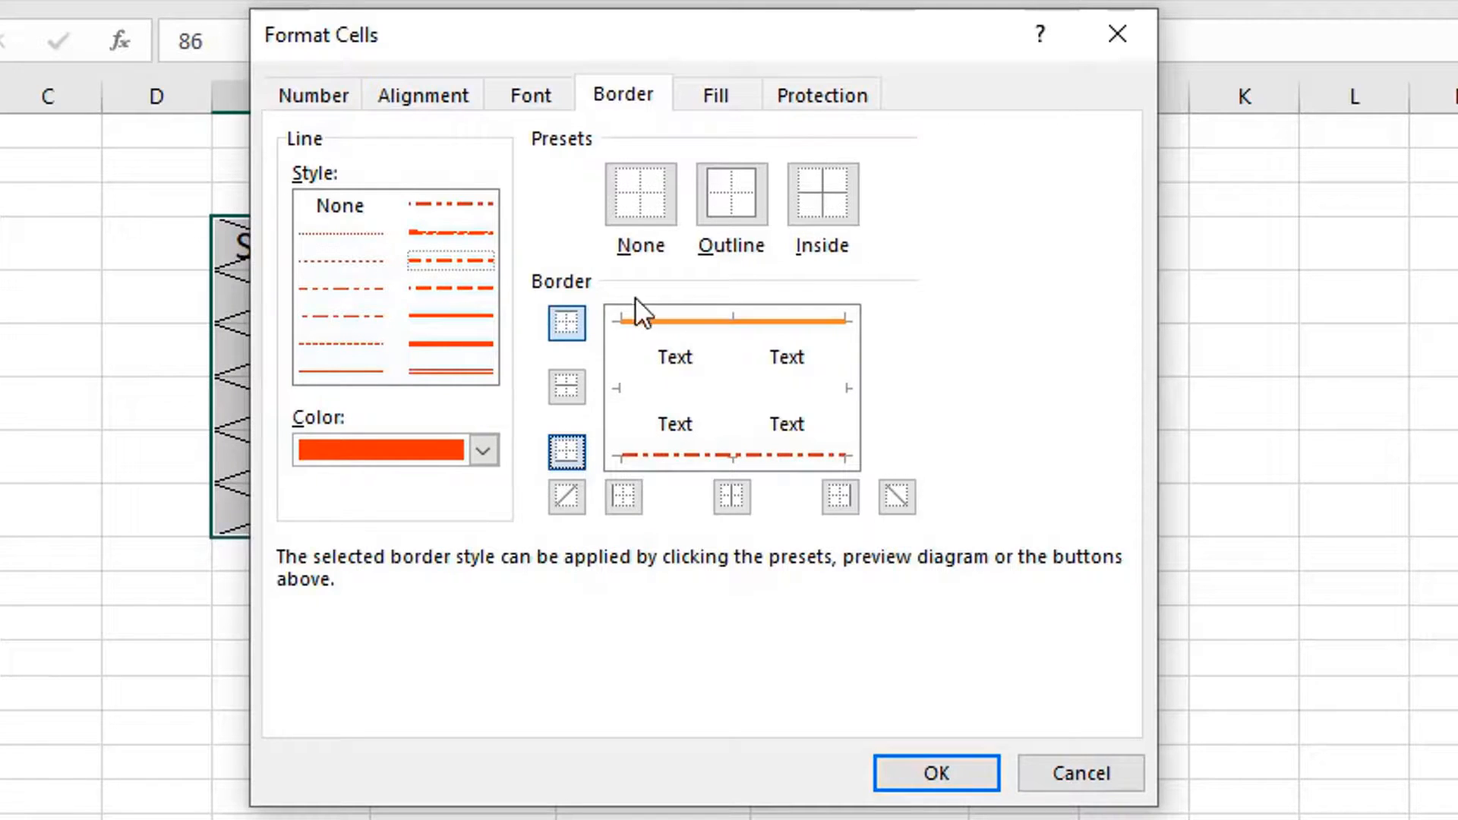
# Step: Add a thick solid green line as the left border of E4:H9
pyautogui.click(484, 451)
pyautogui.click(573, 668)
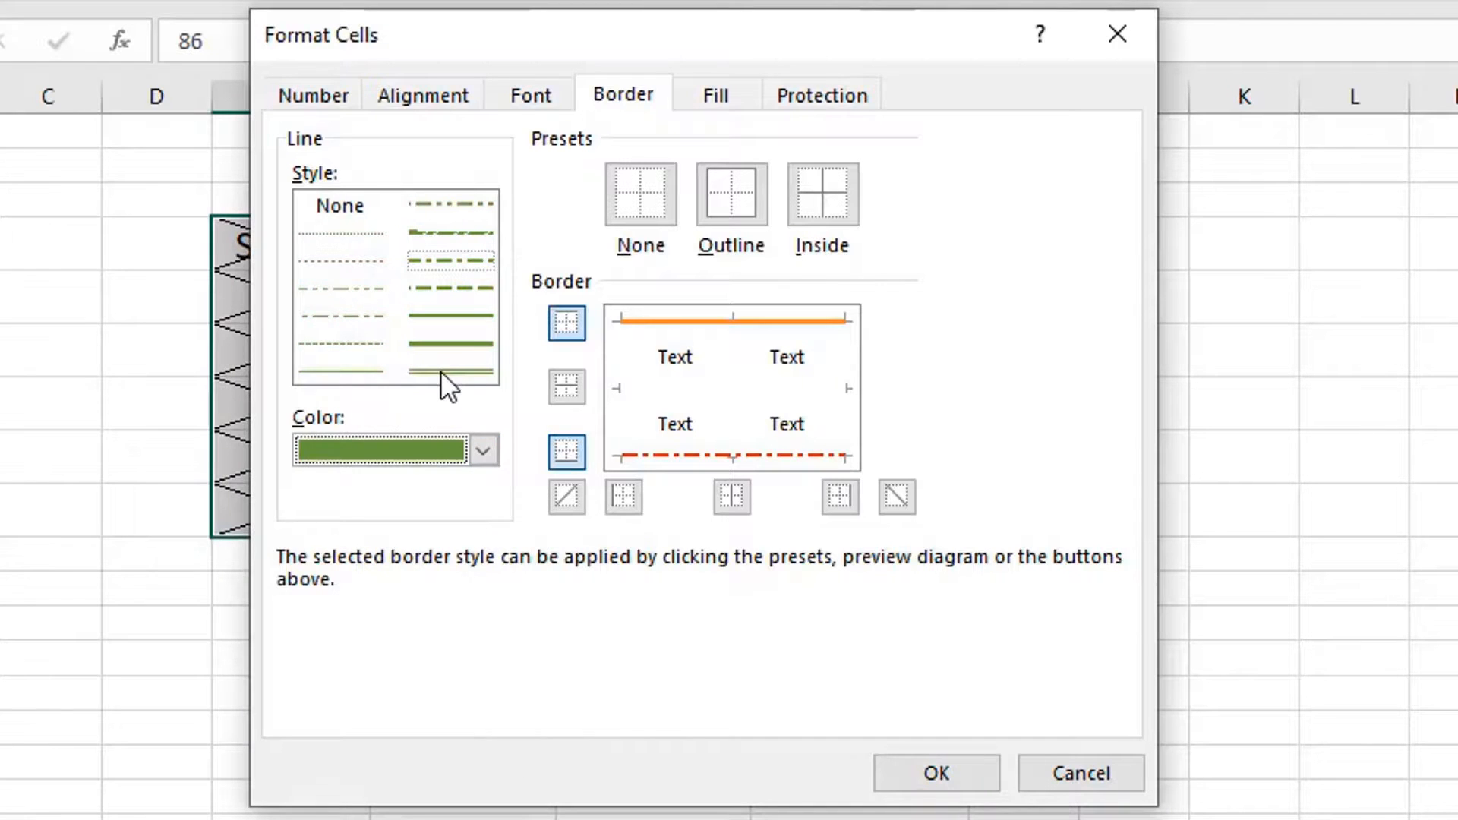
pyautogui.click(447, 346)
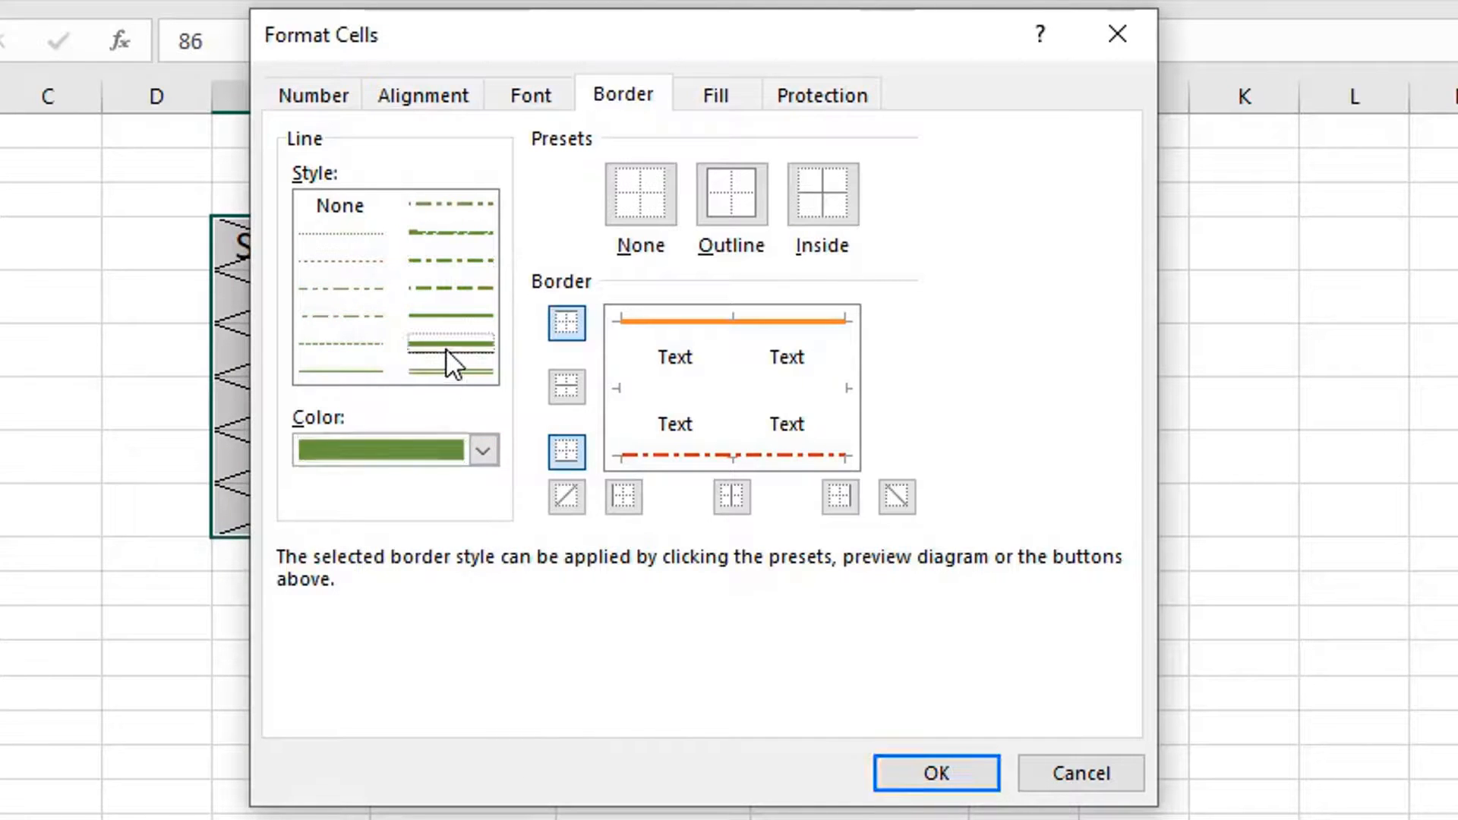
pyautogui.click(630, 499)
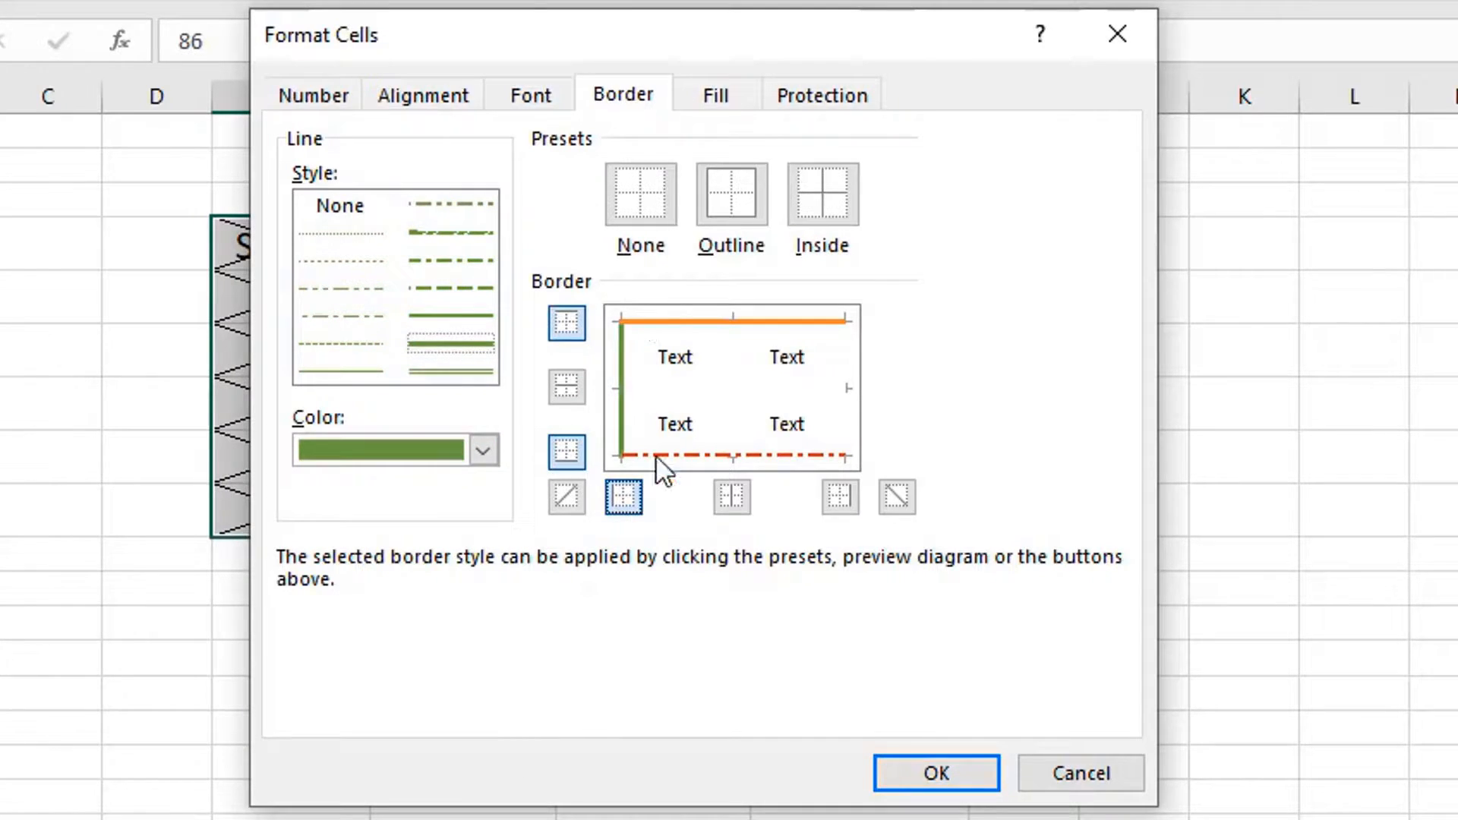
# Step: Add medium dashed gold lines as the inside horizontal borders of E4:H9 and apply the formatting
pyautogui.click(568, 386)
pyautogui.click(453, 287)
pyautogui.click(449, 448)
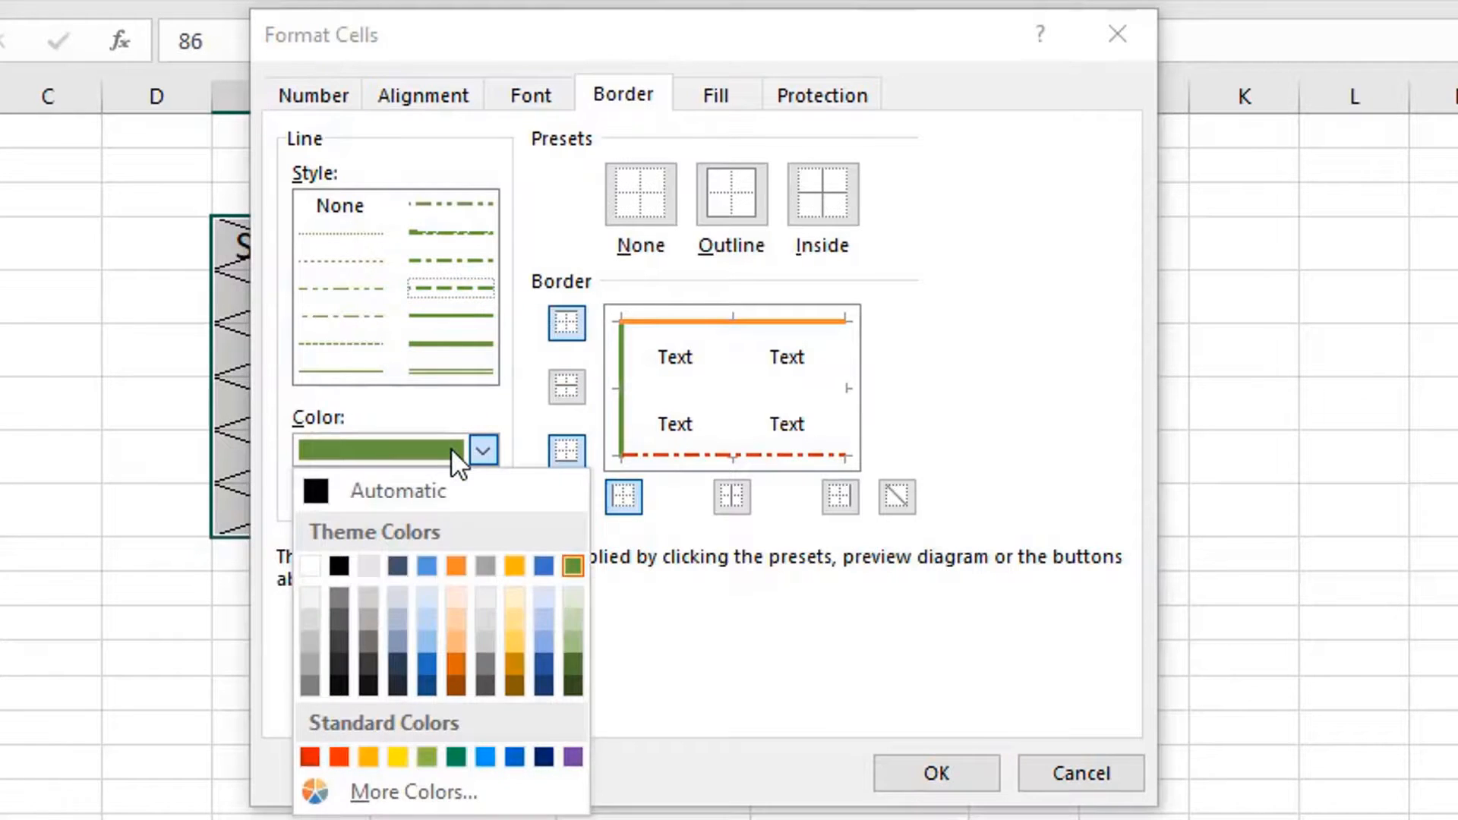
pyautogui.click(514, 566)
pyautogui.click(567, 385)
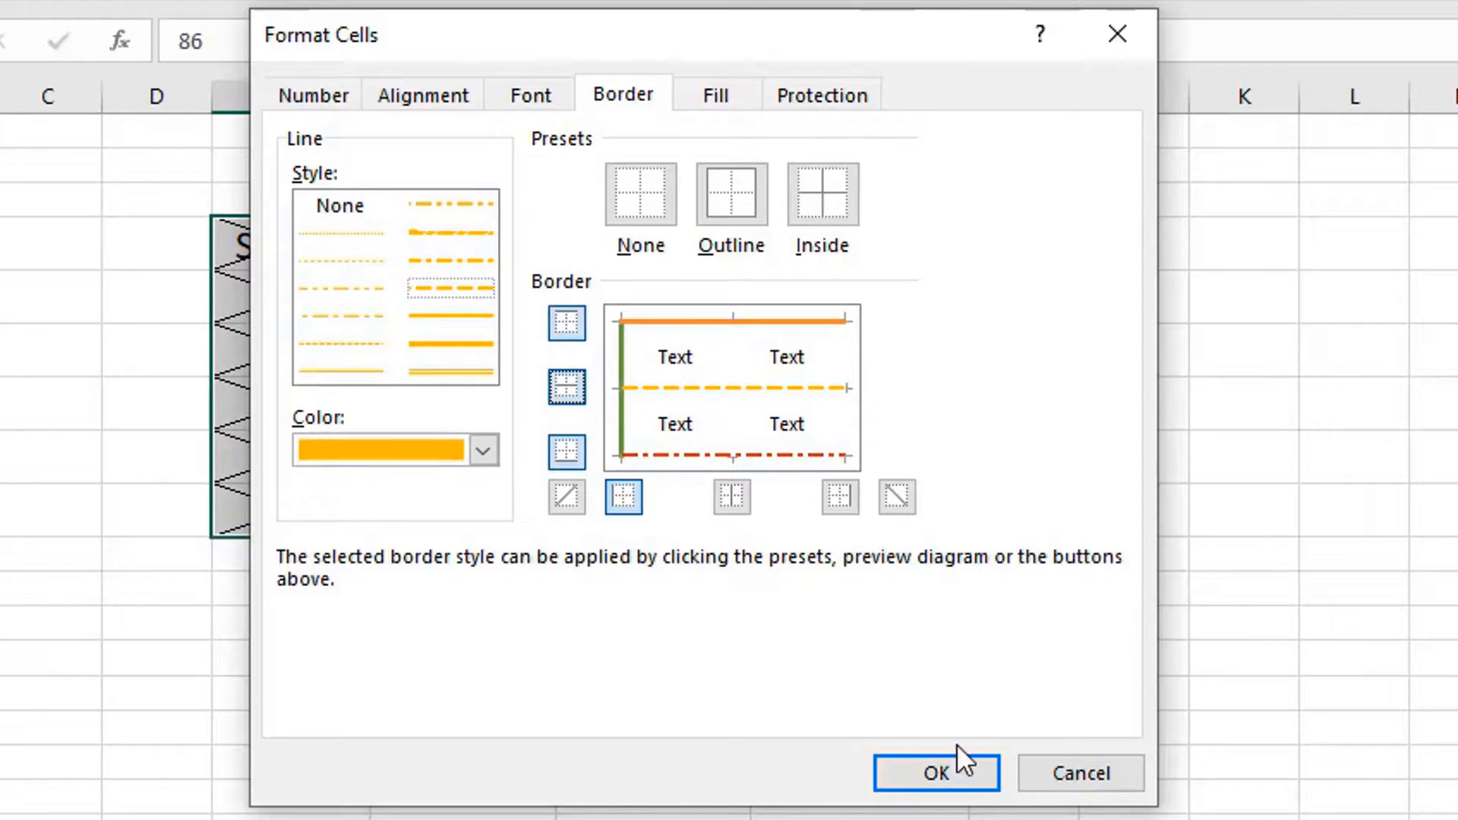
pyautogui.click(937, 778)
pyautogui.click(456, 608)
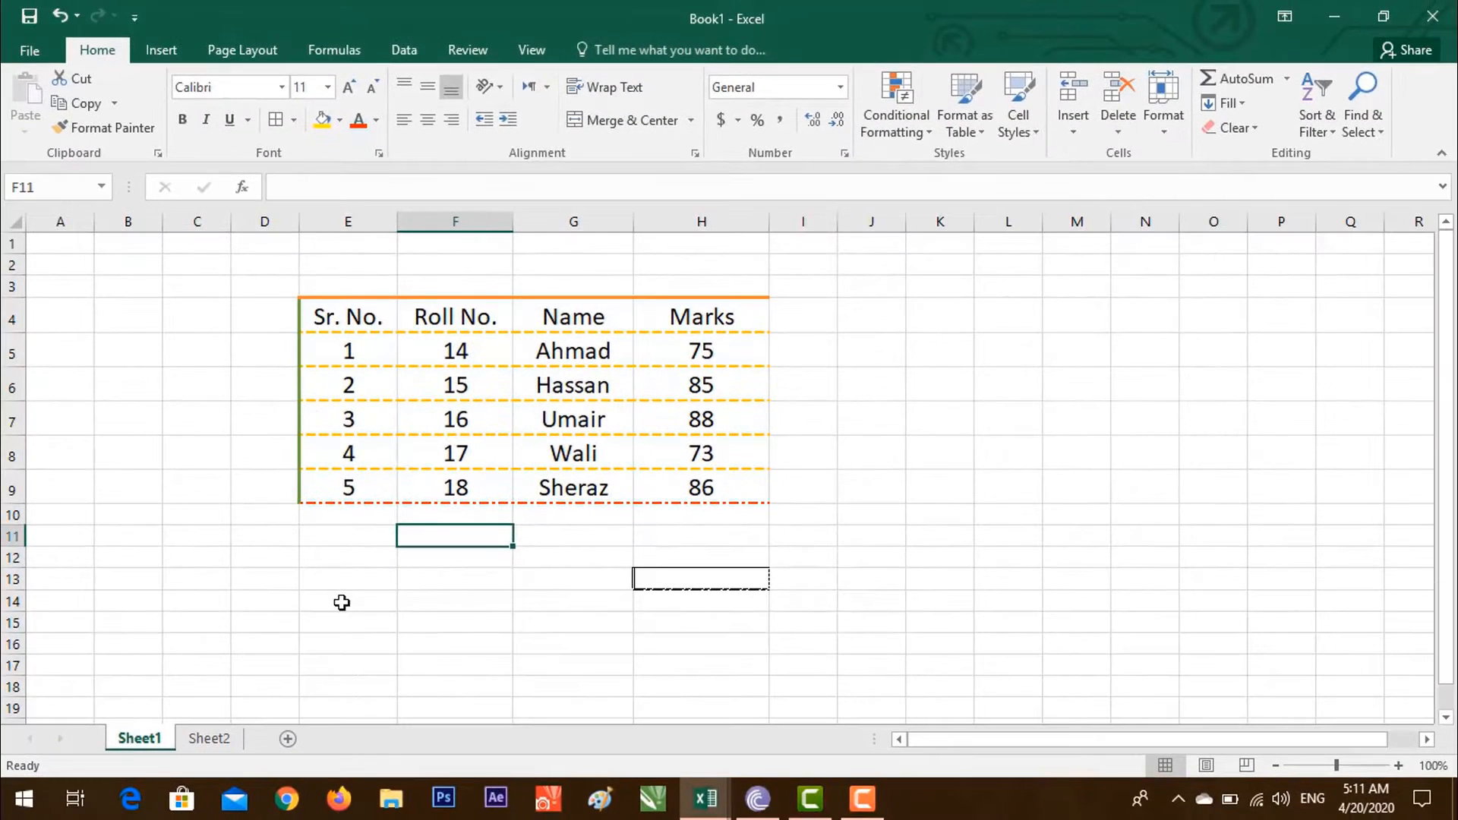
# Step: Examine which border options More Borders offers for the single cell E12, and close it without changes
pyautogui.click(326, 558)
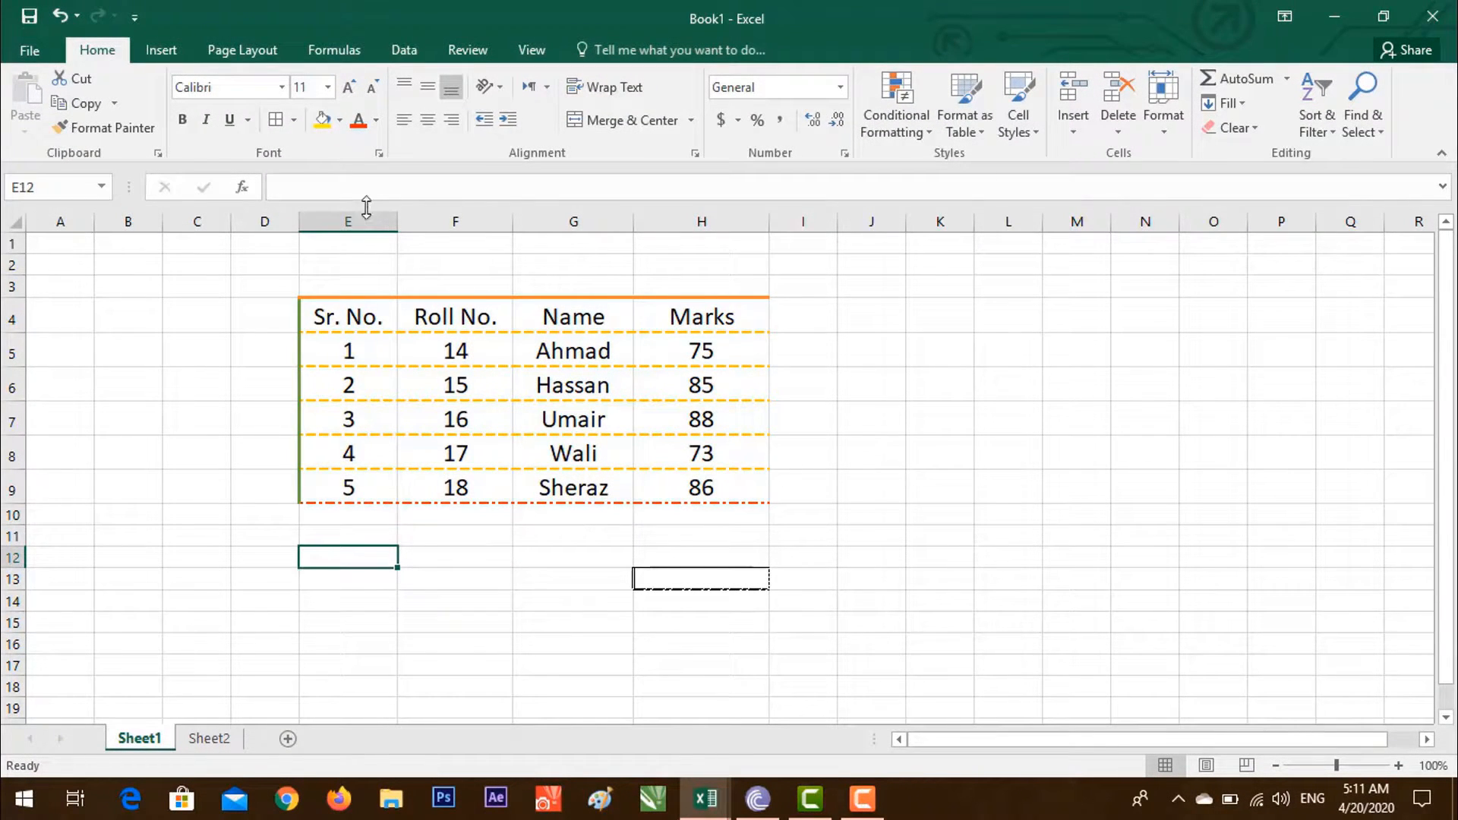
pyautogui.click(294, 121)
pyautogui.click(313, 664)
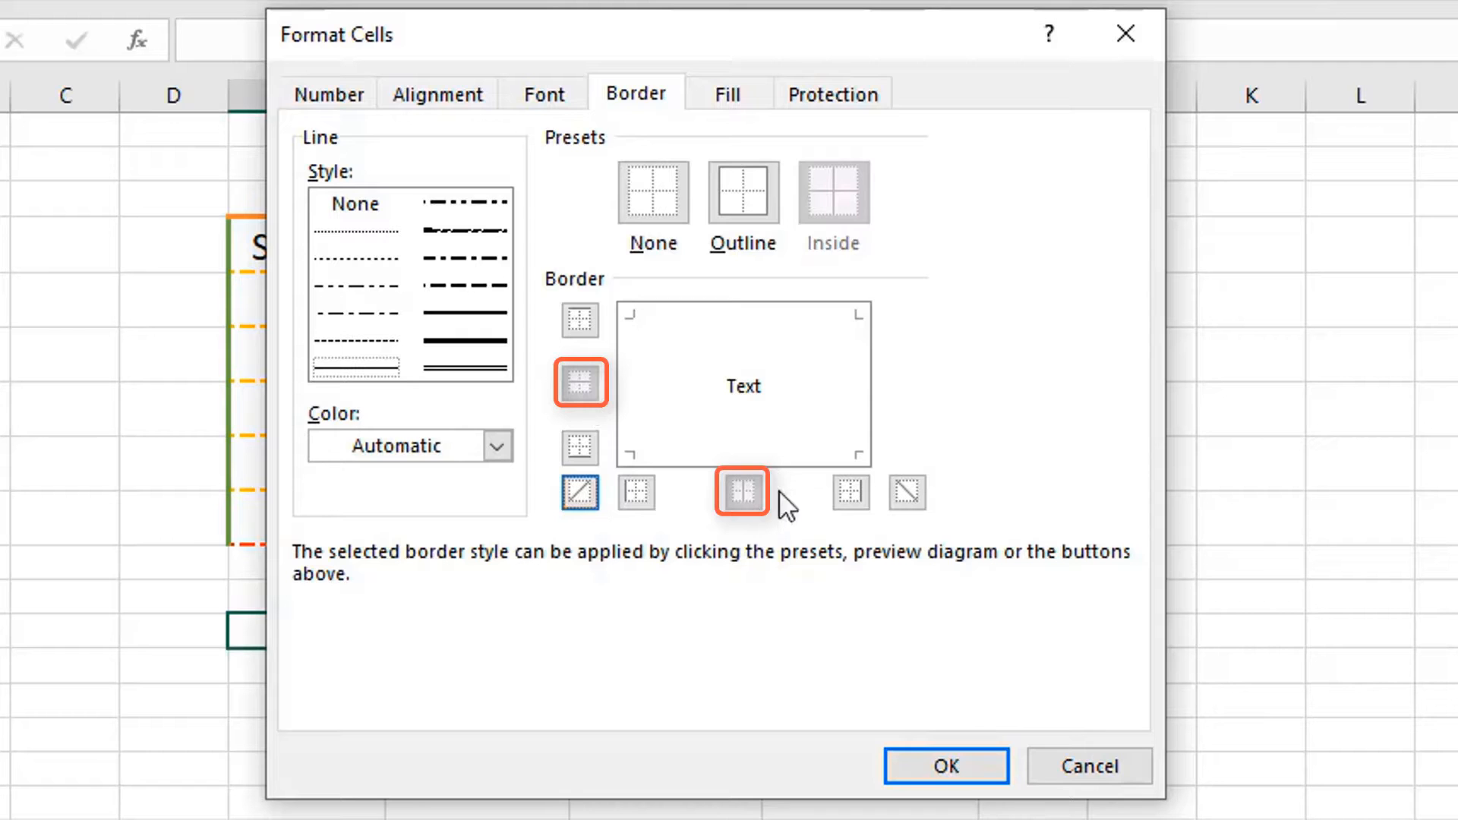
pyautogui.click(1056, 772)
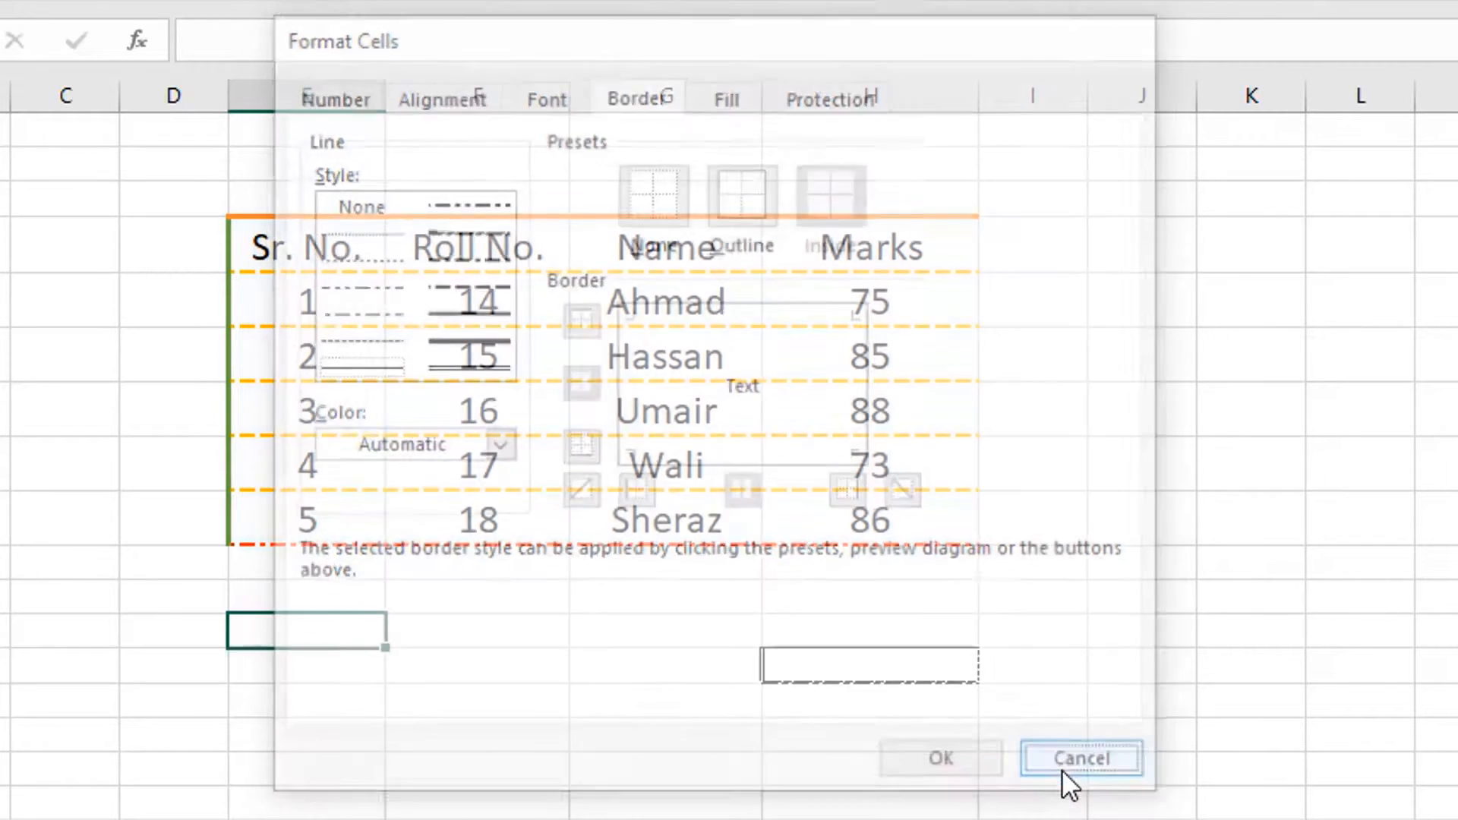
# Step: Review the inside border options in More Borders for E4:H9 and close the dialog keeping the current borders
pyautogui.moveTo(872, 241); pyautogui.dragTo(339, 508)
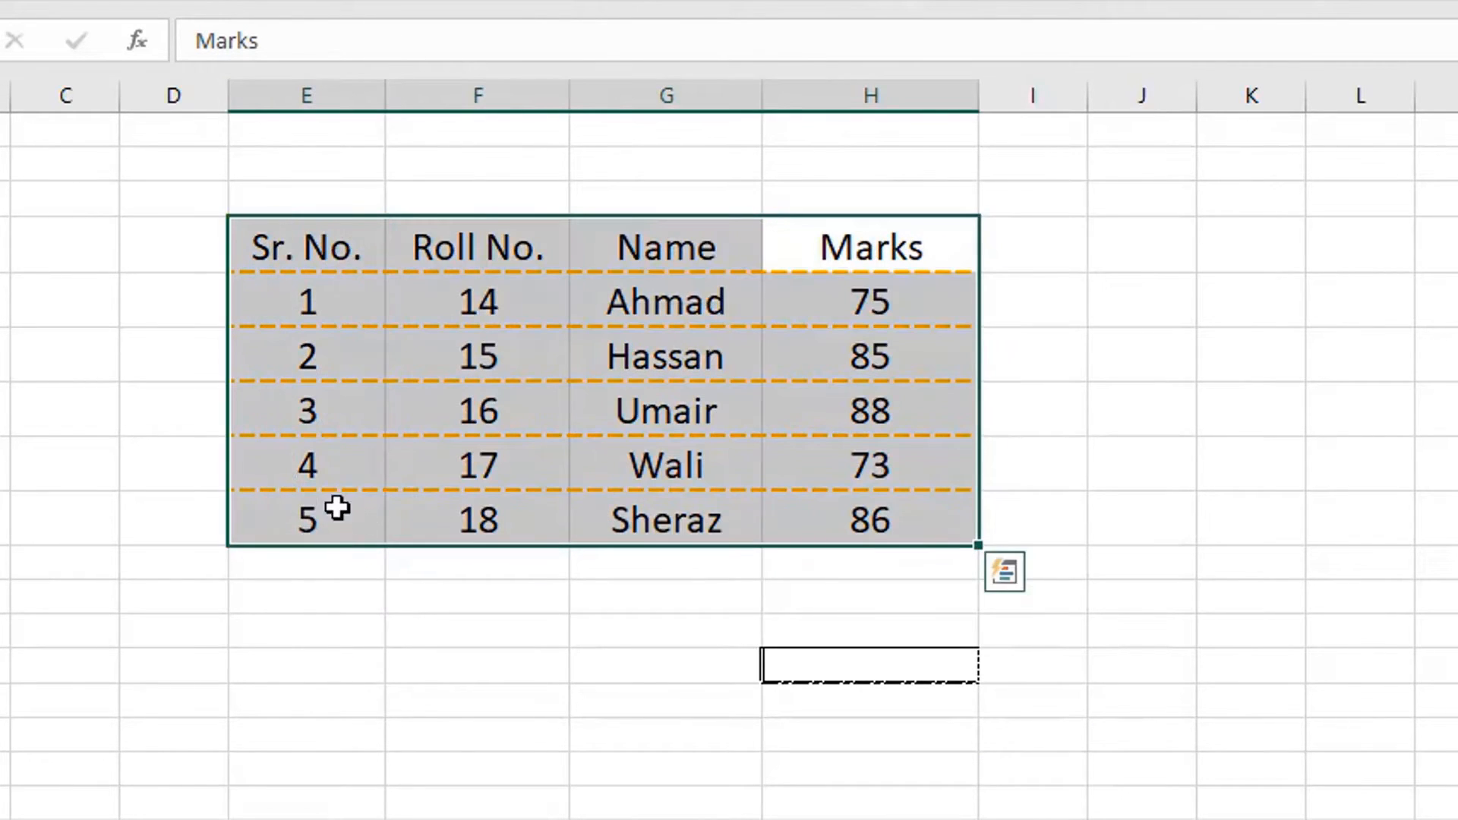
pyautogui.click(221, 2)
pyautogui.click(289, 799)
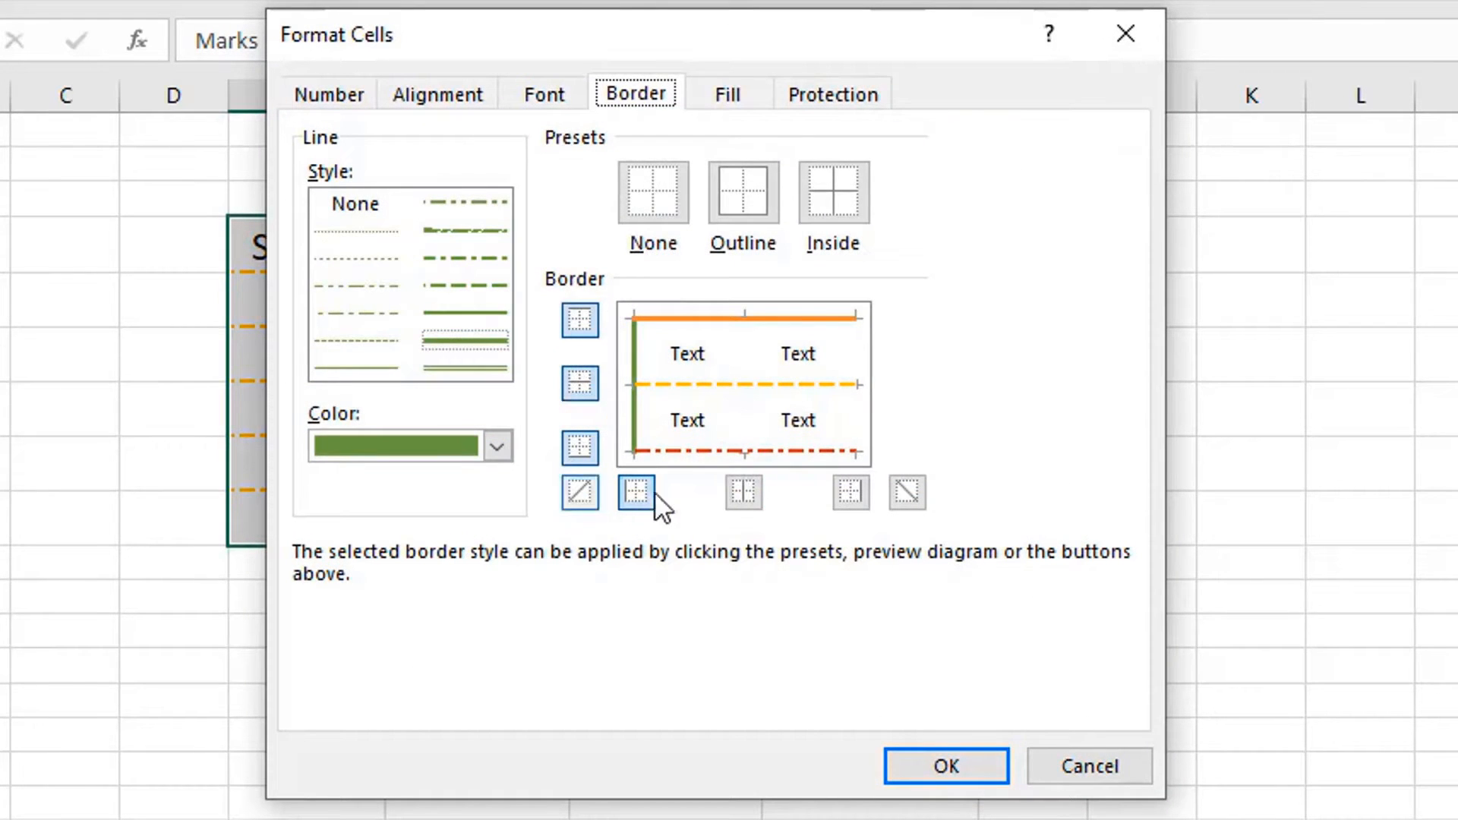
pyautogui.press('Return')
pyautogui.click(499, 587)
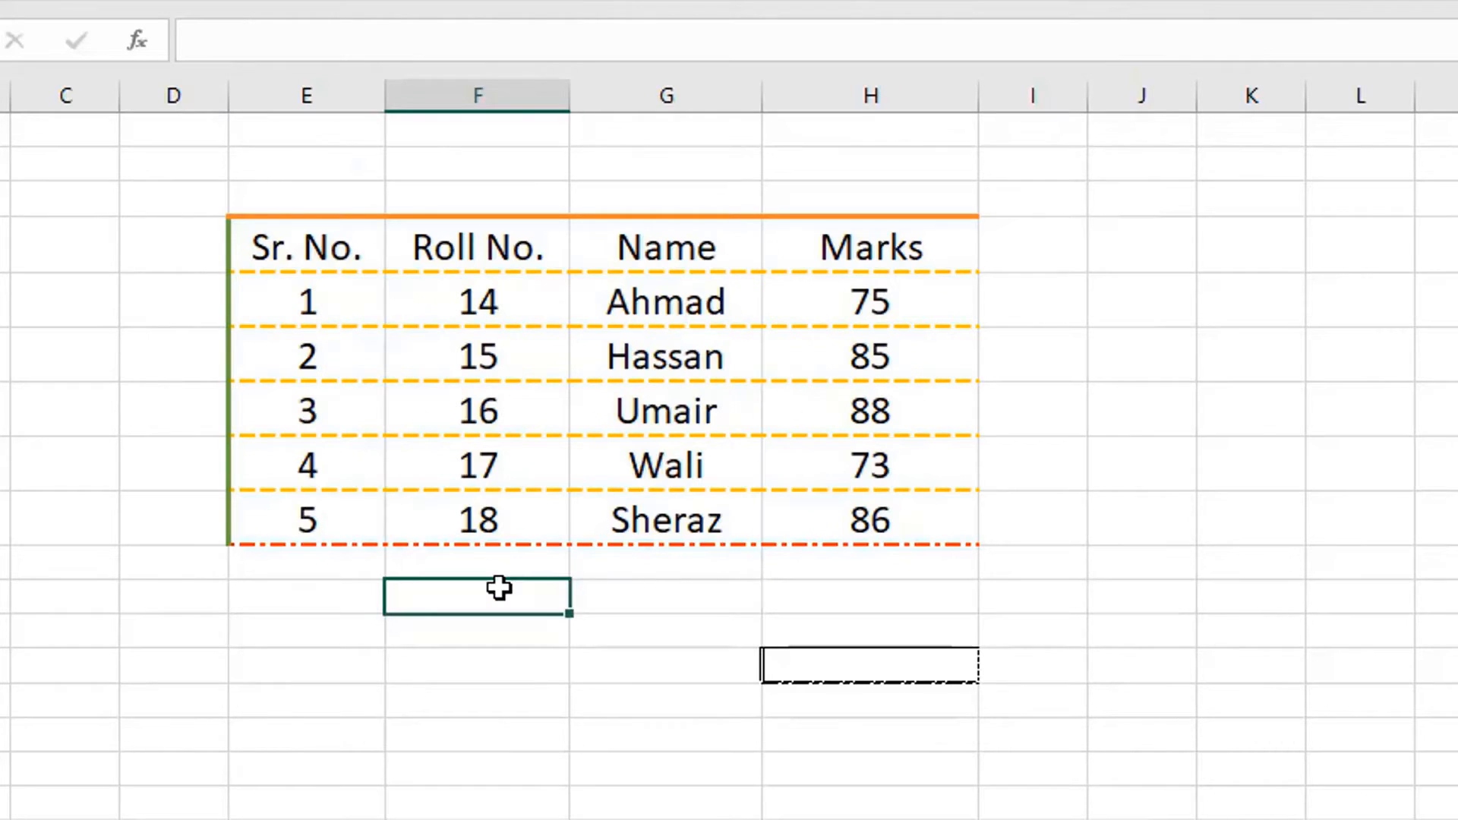